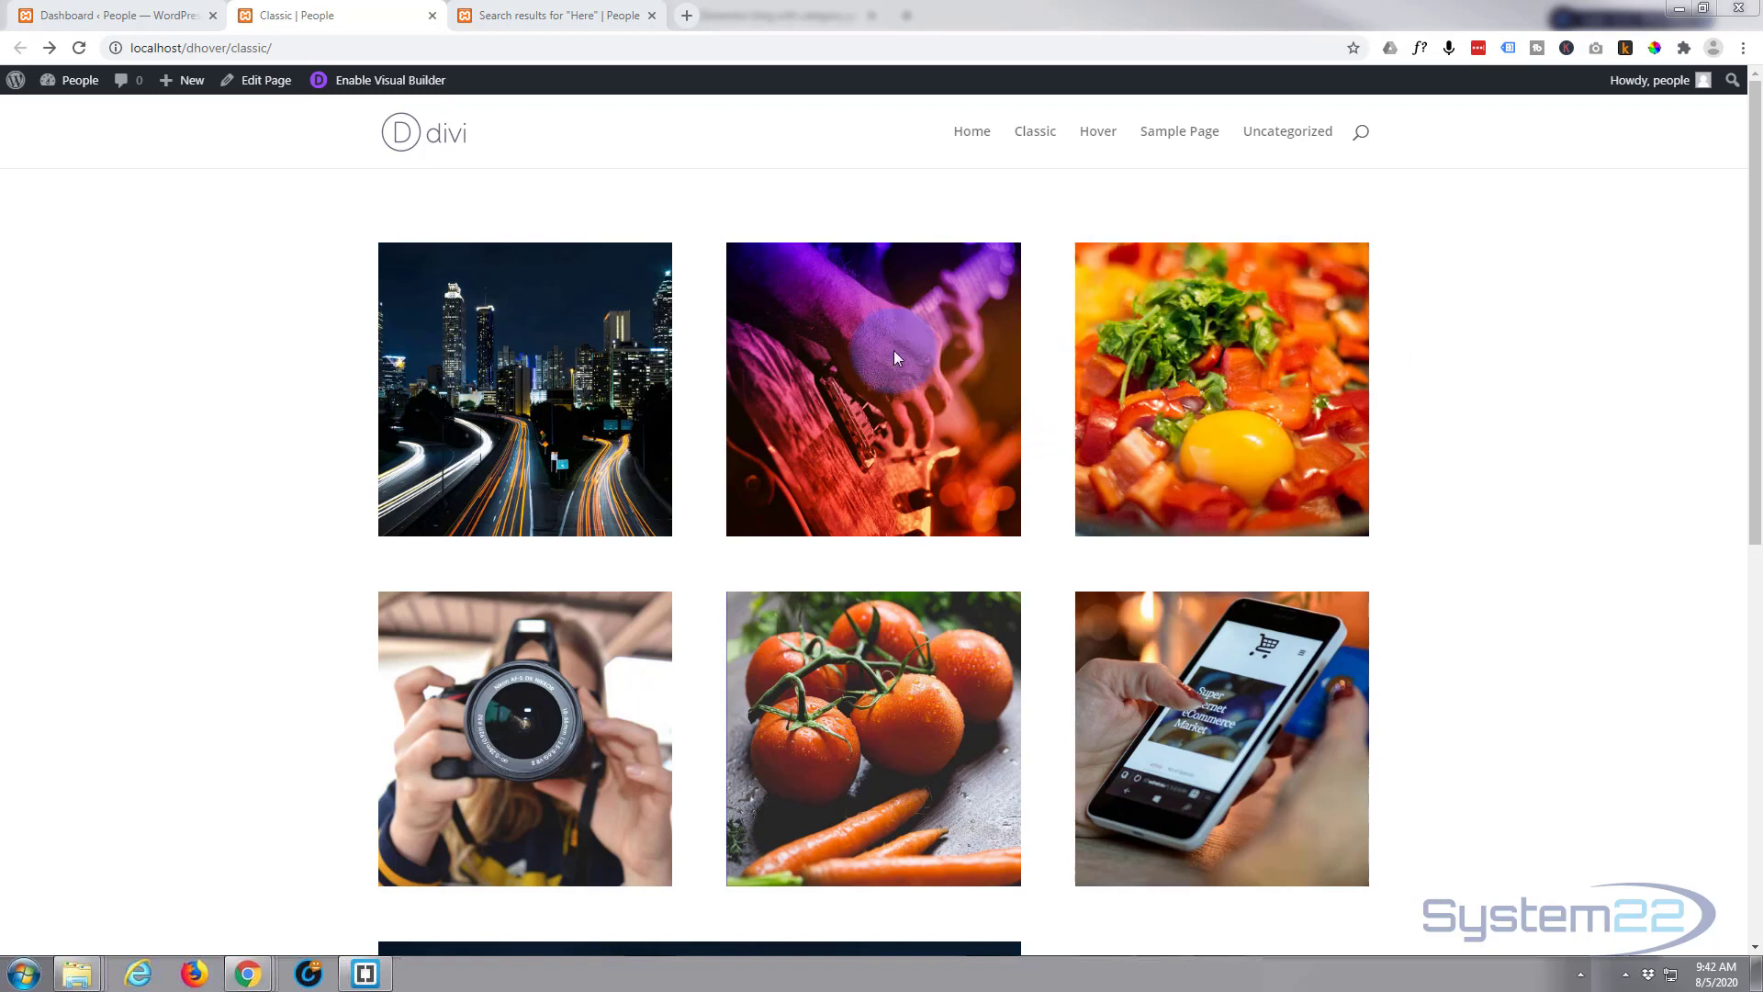
- Search the website for "Here" using the search in the Classic page's header
left_click(1365, 138)
type("Click")
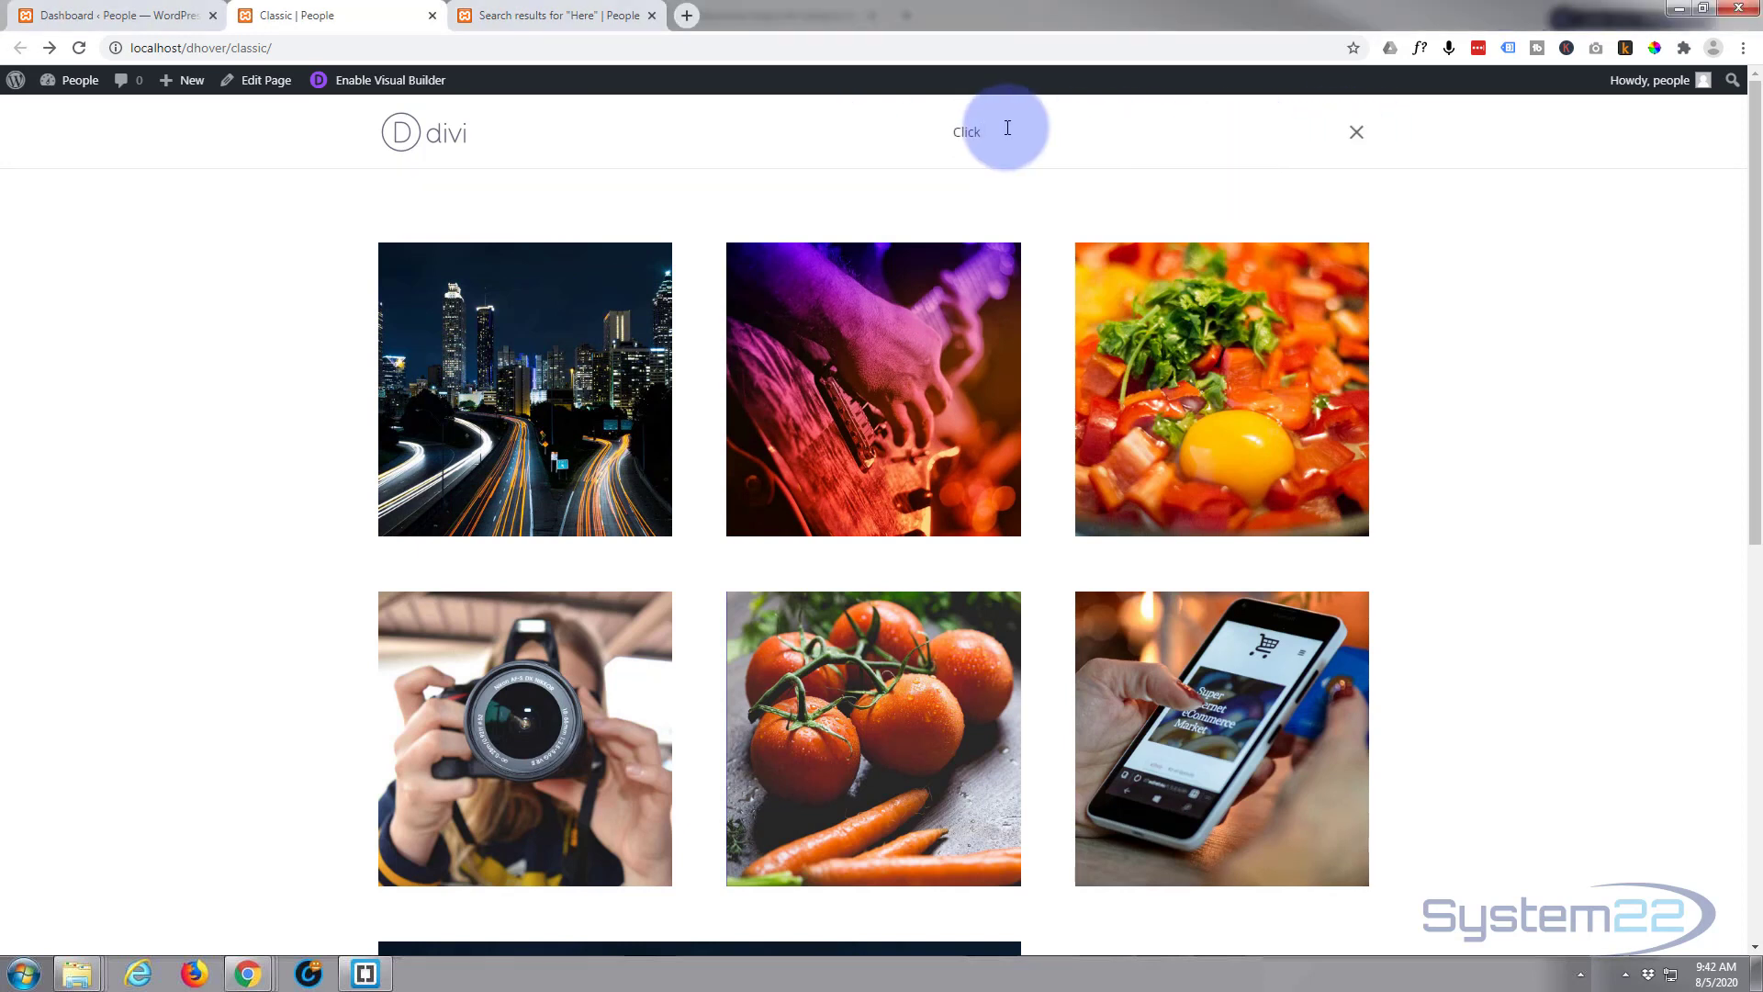
left_click_drag(1007, 128, 845, 147)
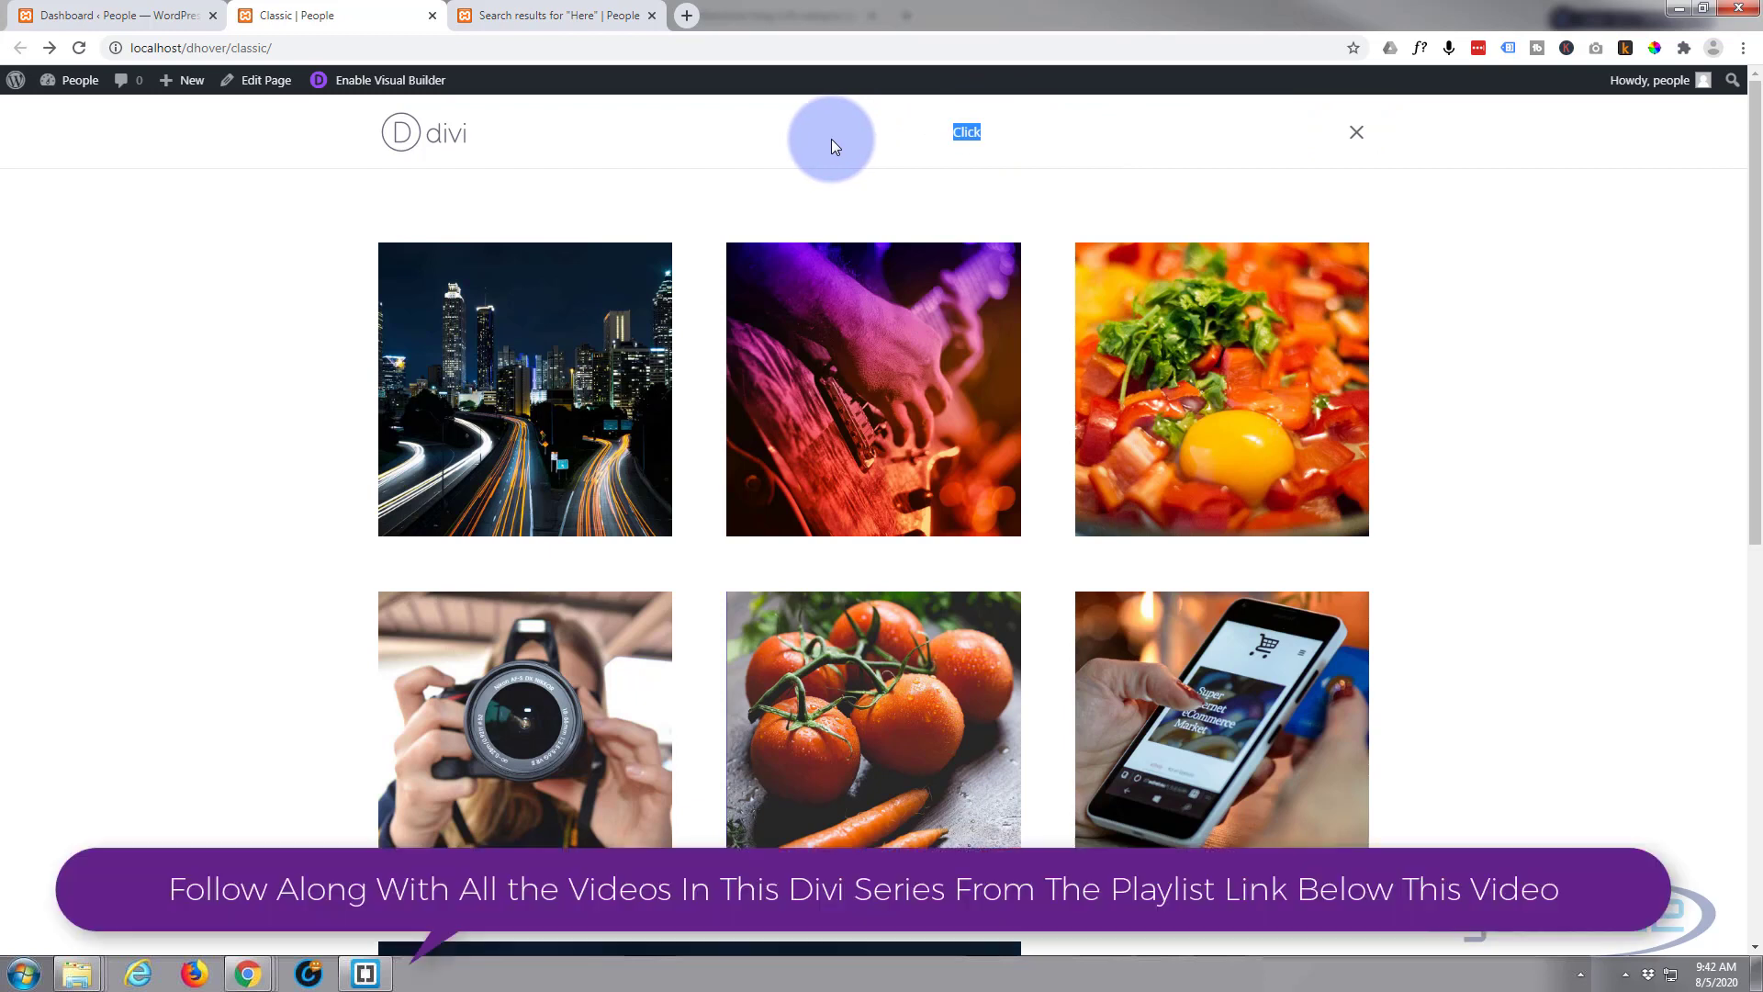
type("Here")
key("Return")
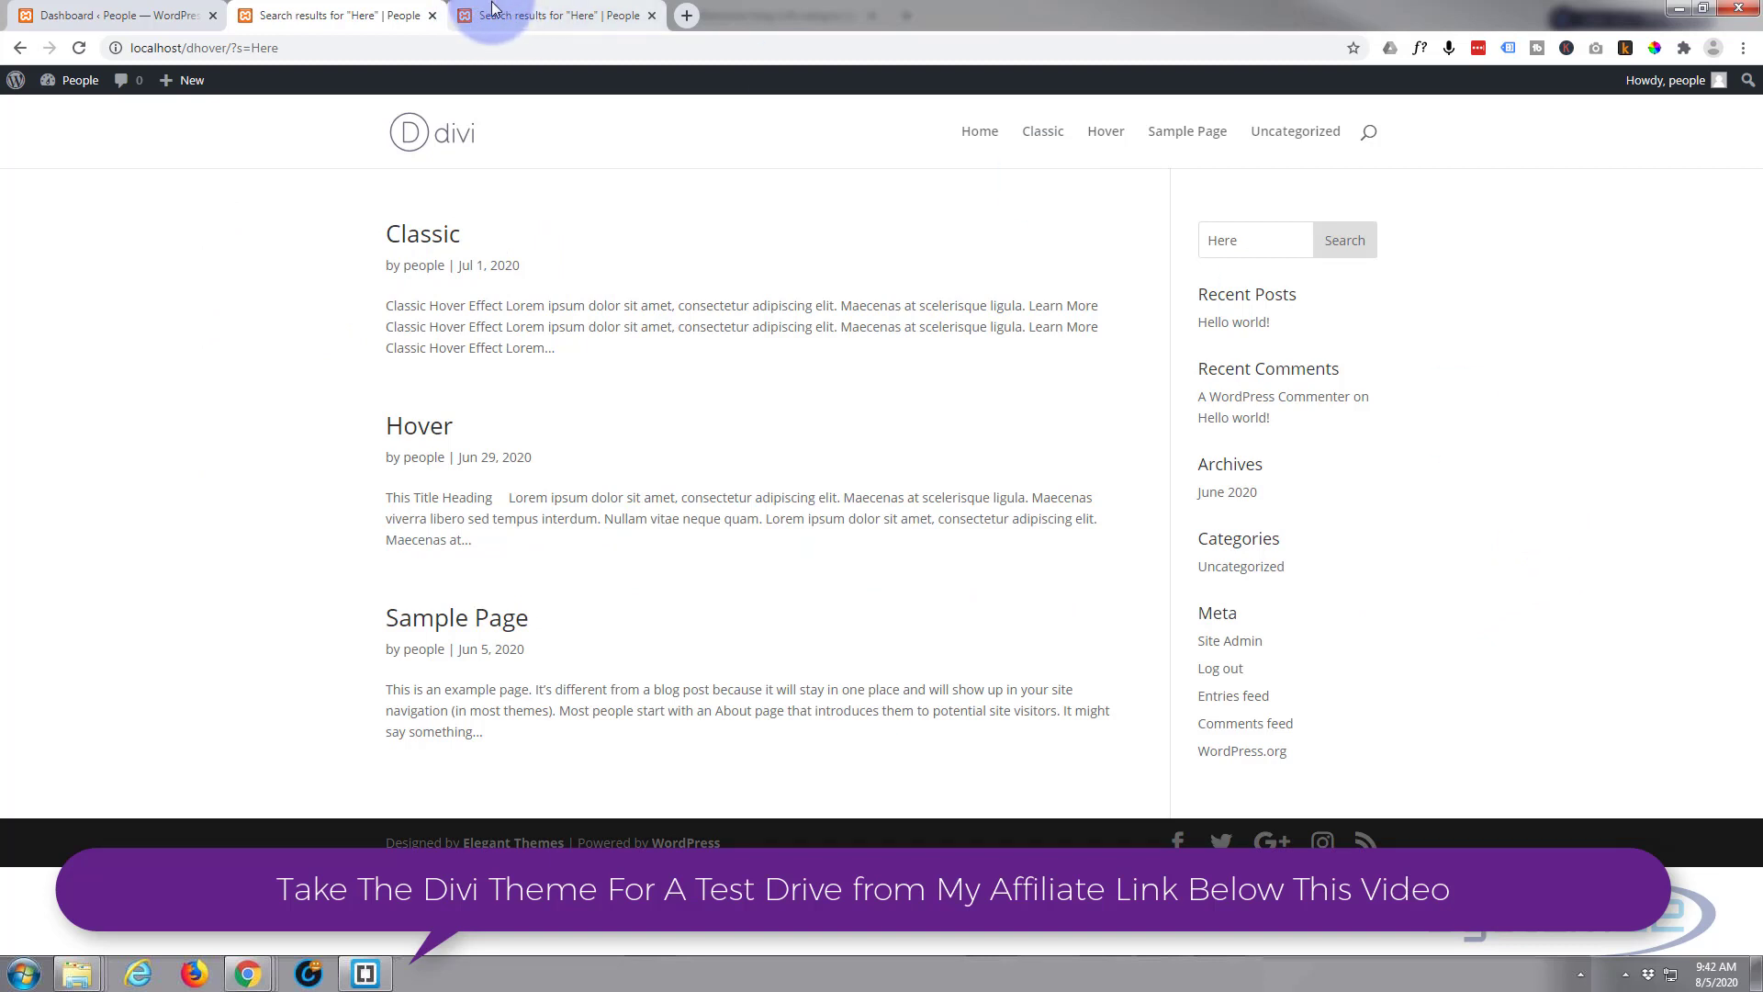
- Compare the default search results page with the custom-styled version open in the other browser tab
left_click(549, 15)
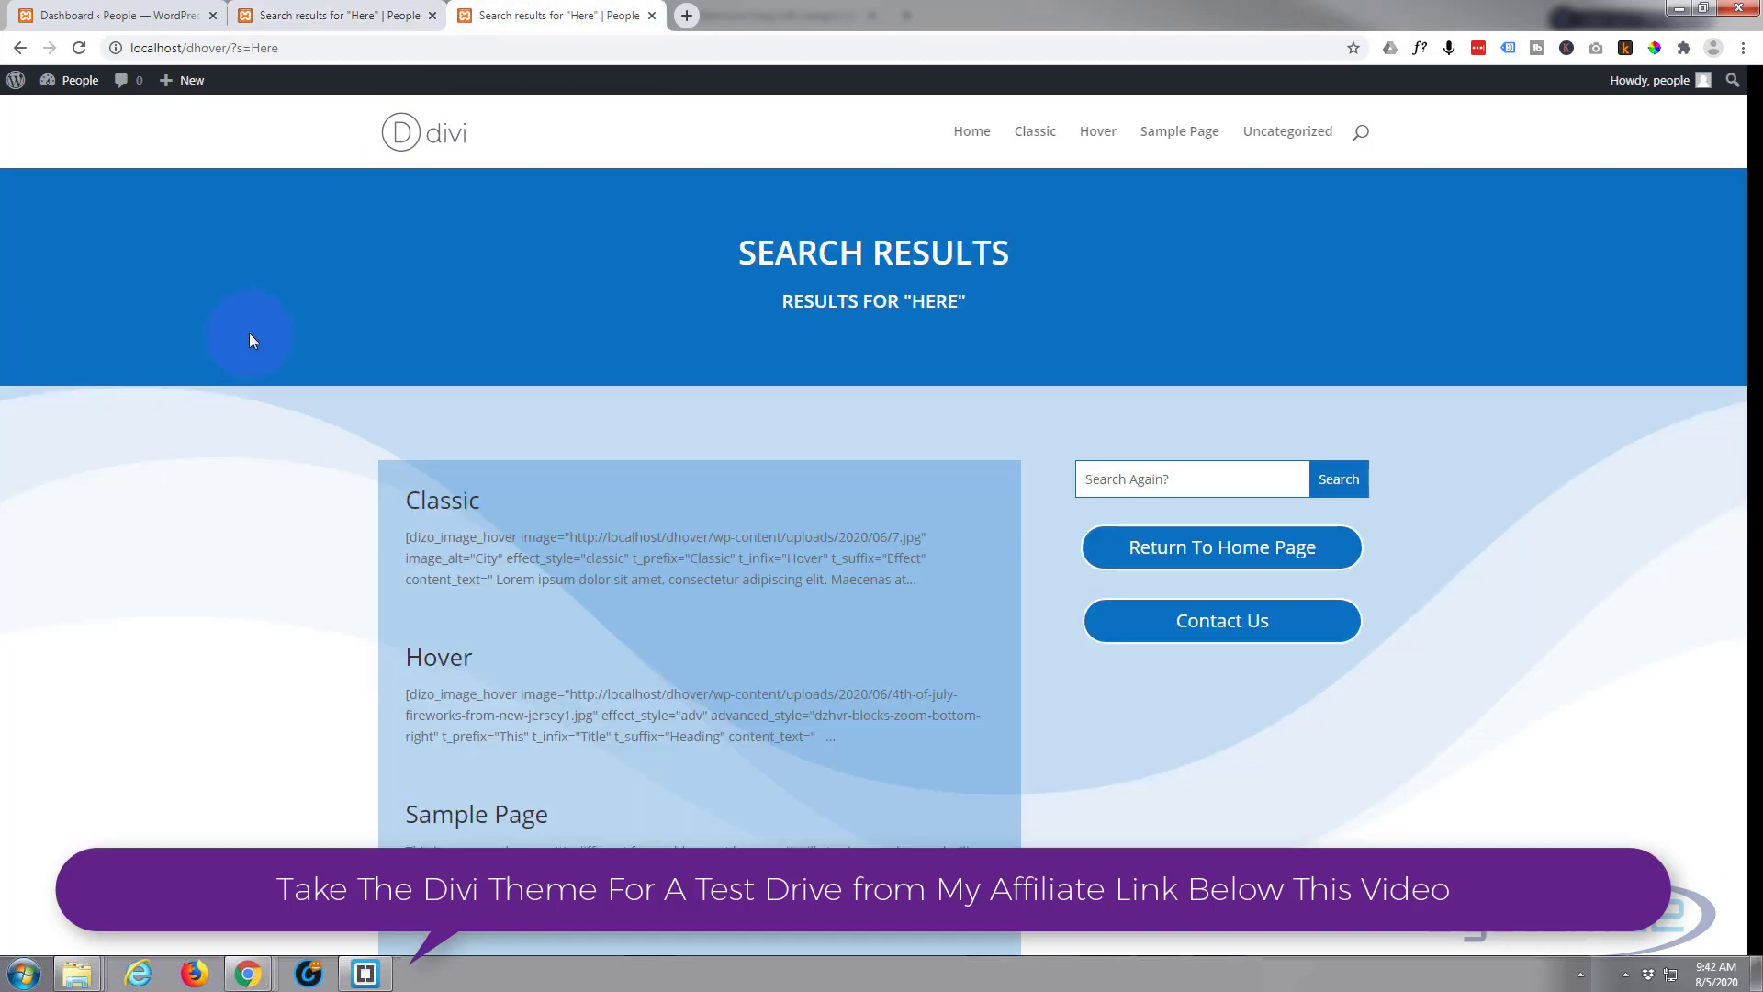
scroll(249, 333, "down", 4)
scroll(218, 355, "up", 4)
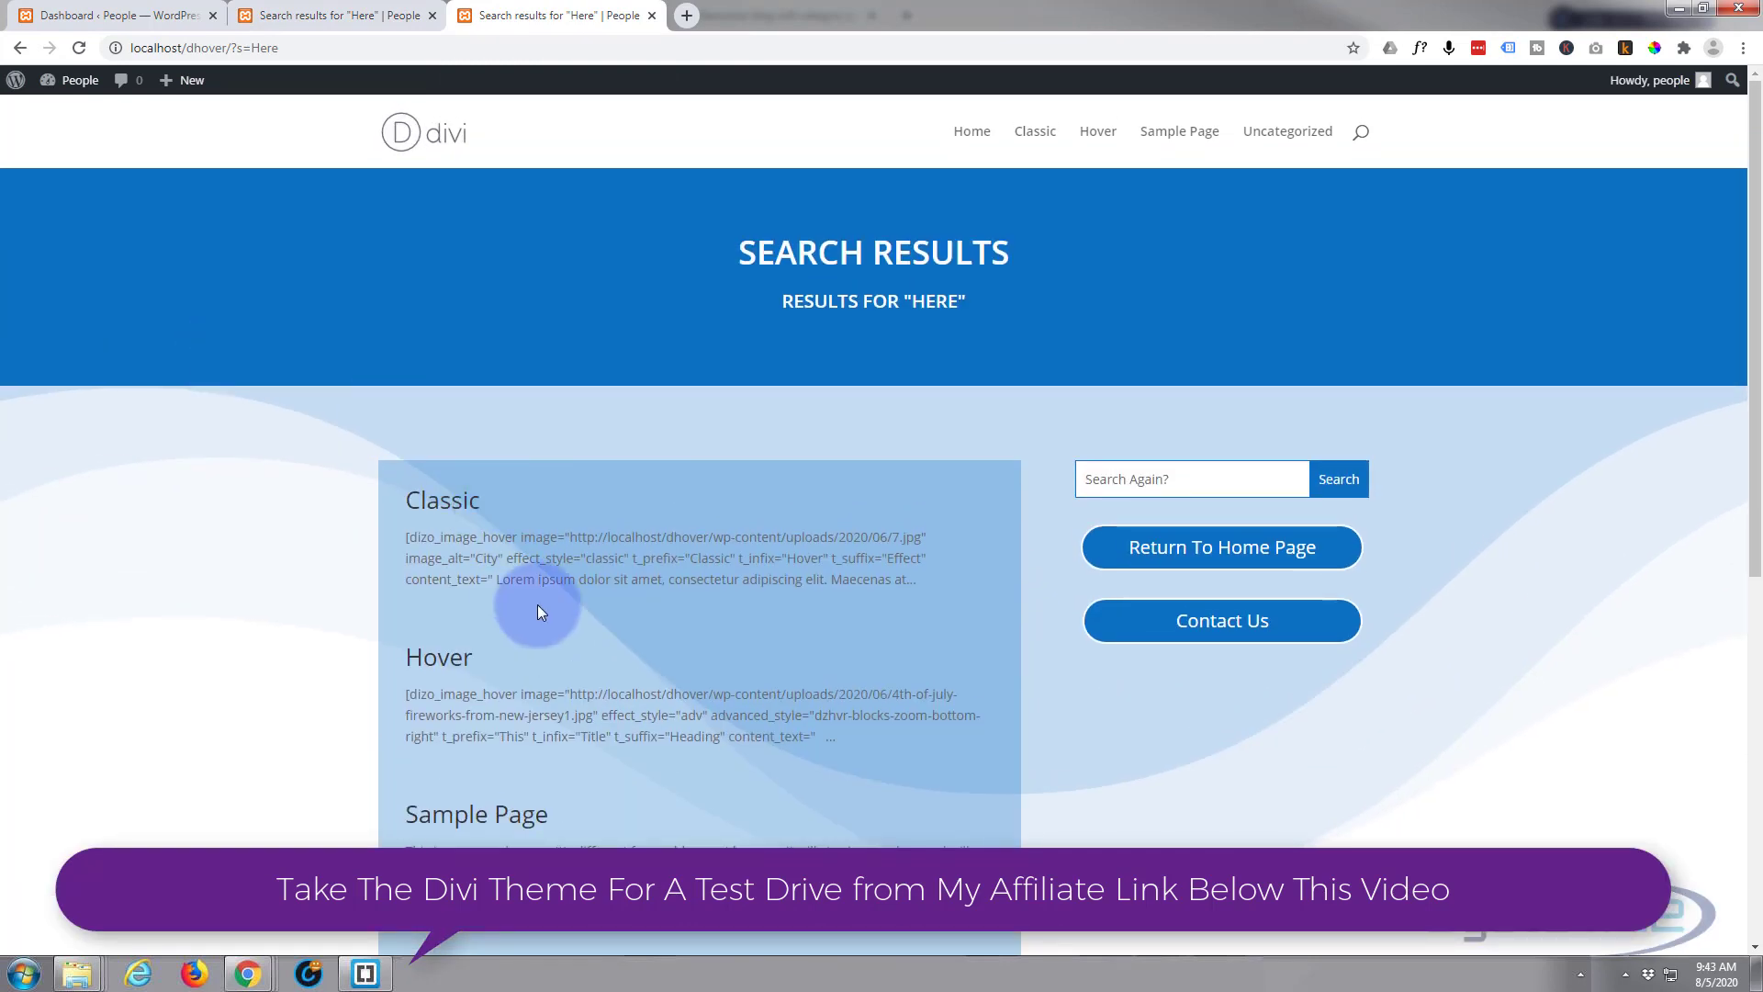
left_click(268, 16)
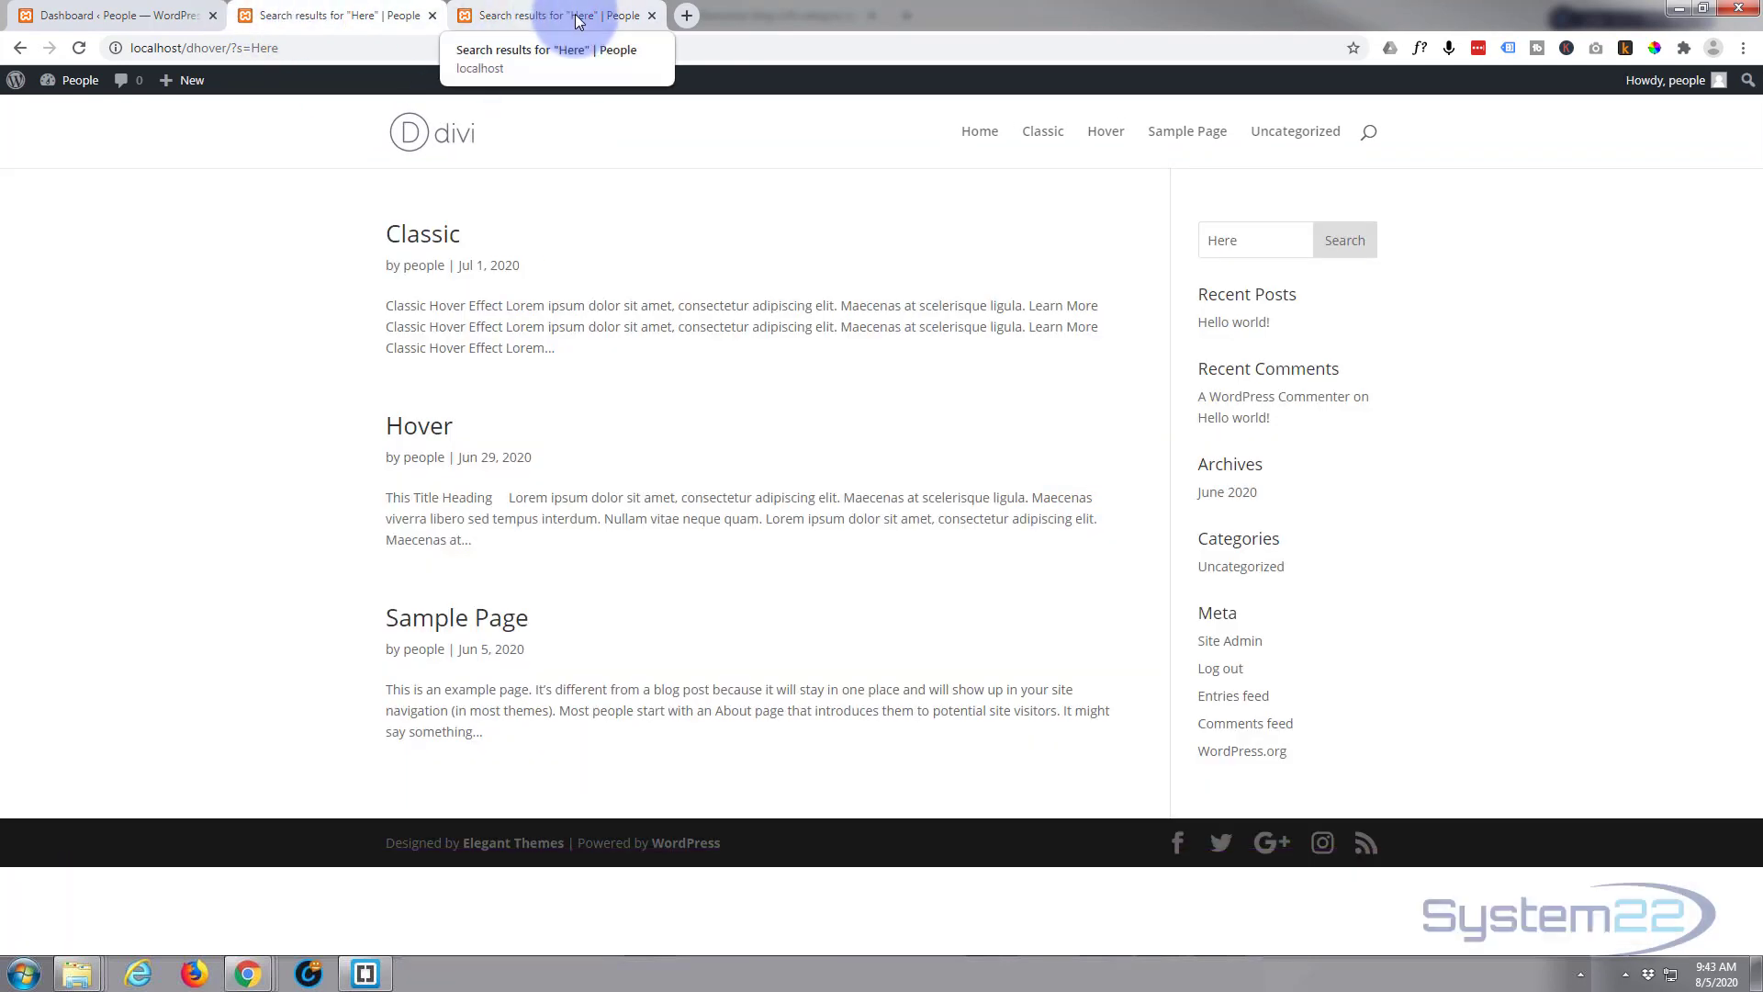
left_click(576, 19)
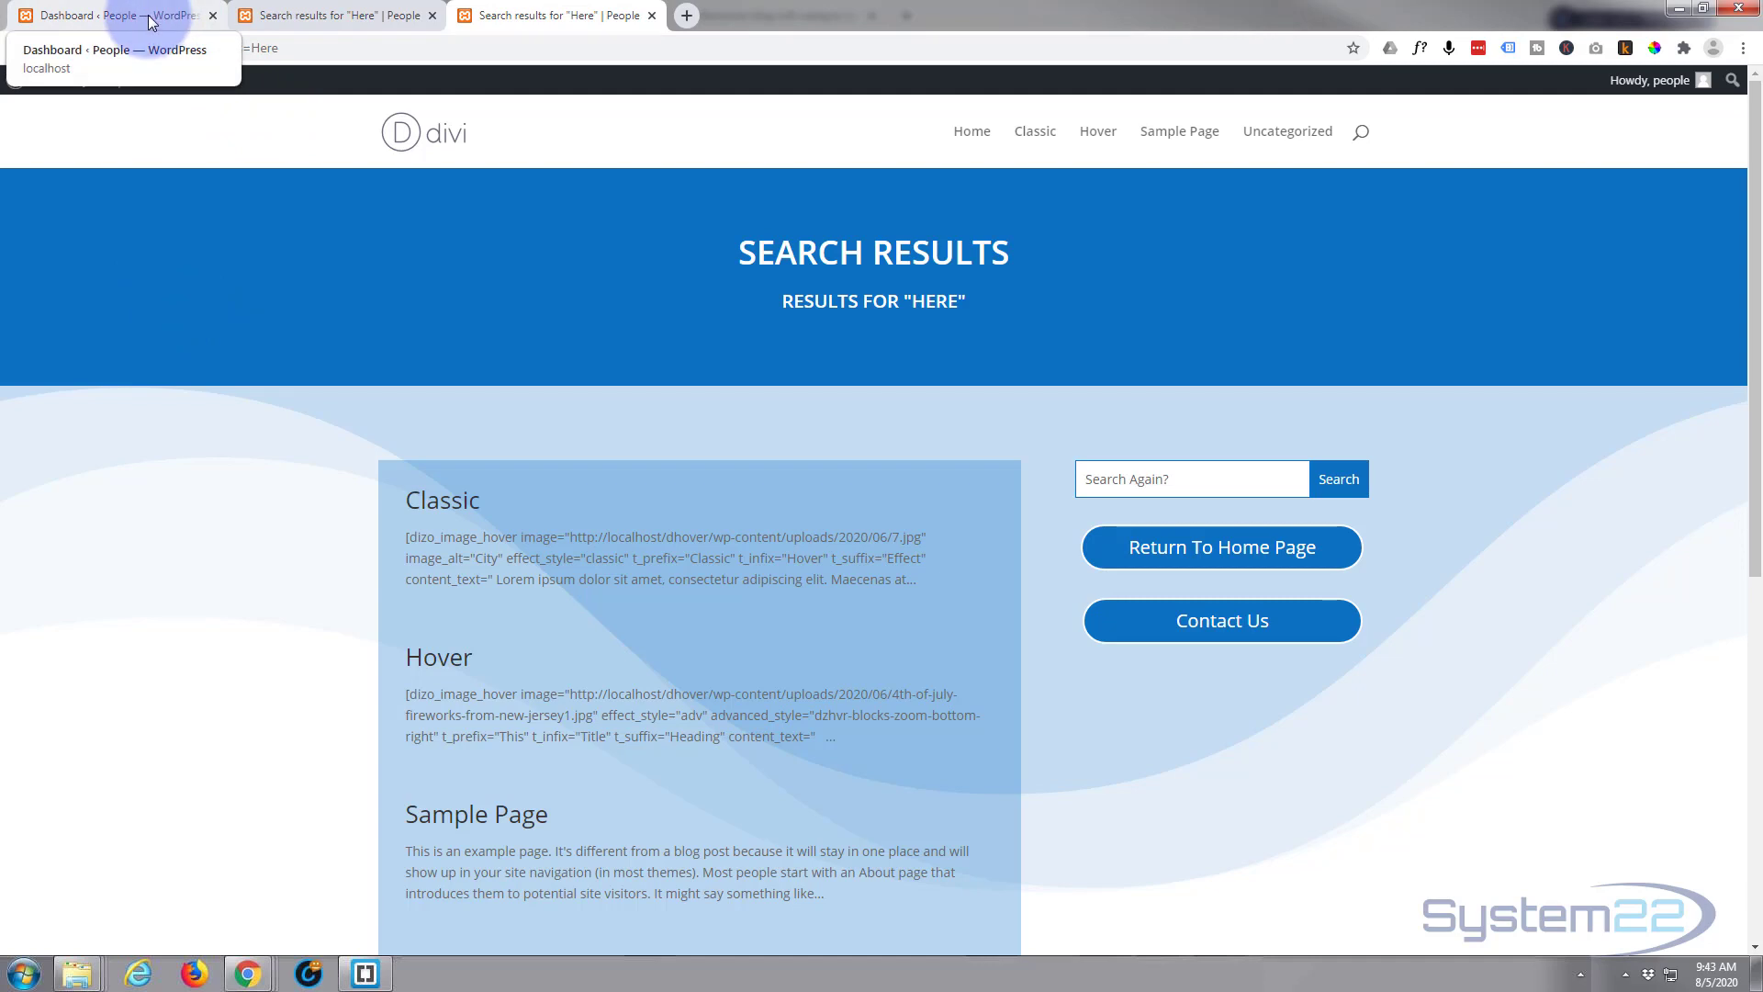
- Return to the WordPress dashboard and open the Divi Theme Builder
left_click(104, 20)
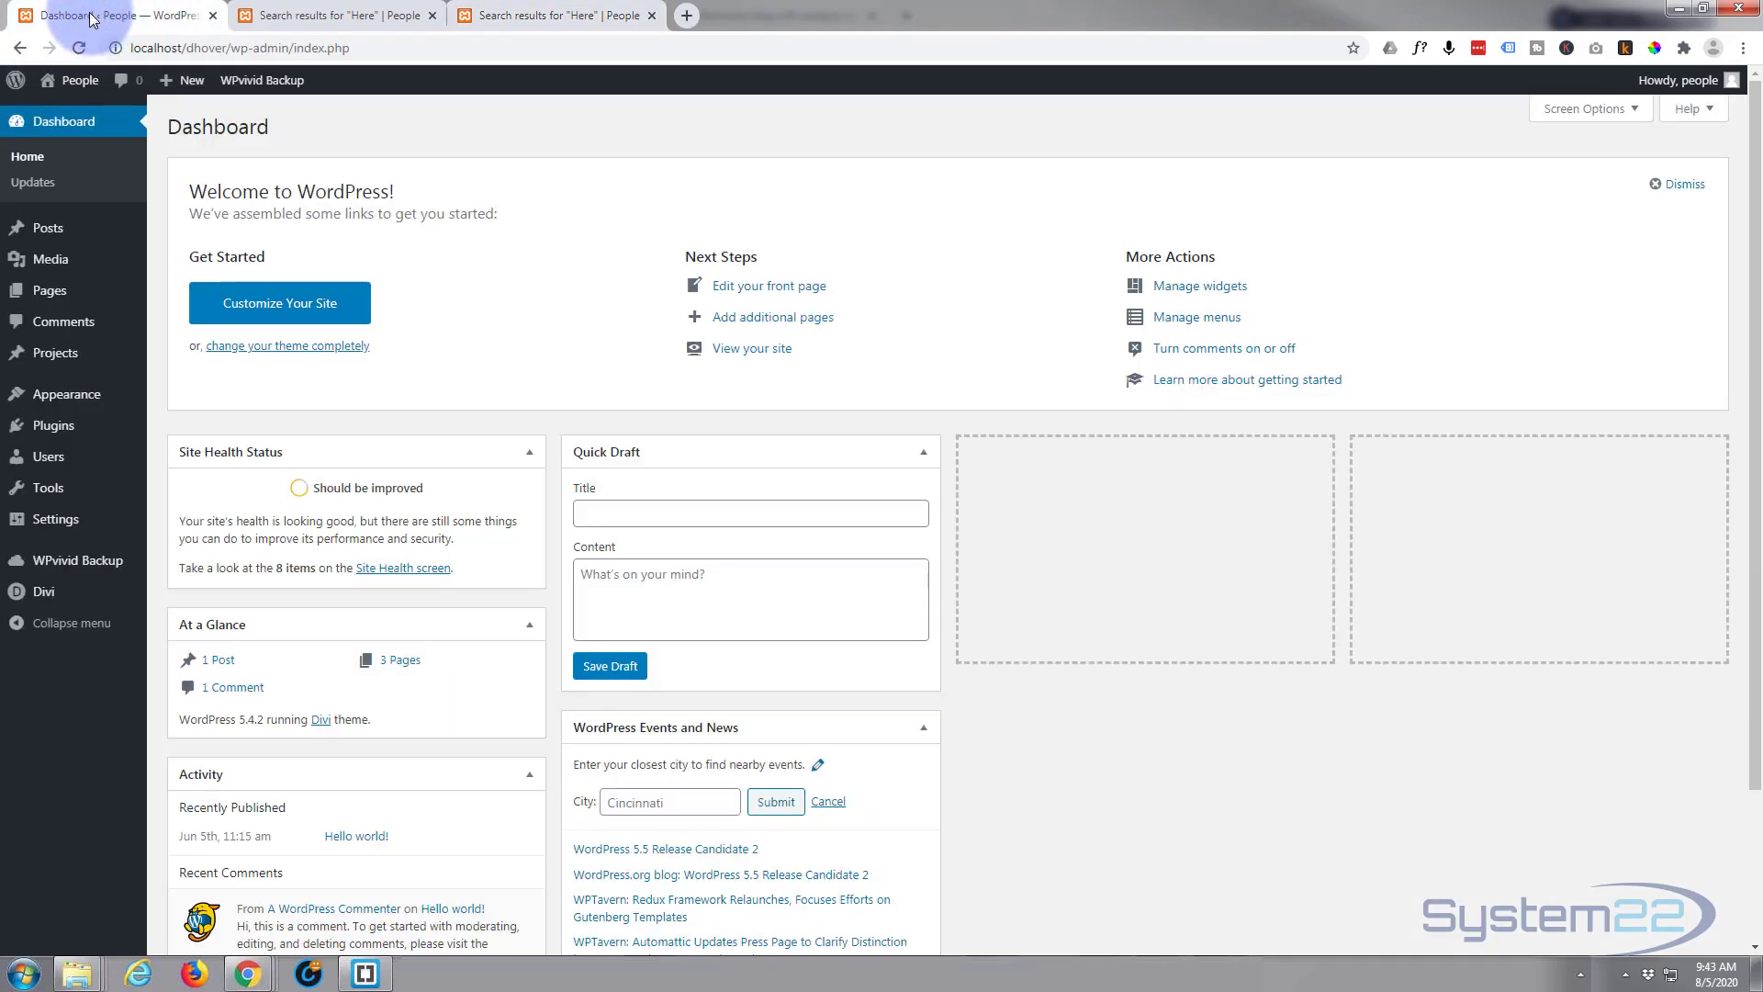
mouse_move(43, 597)
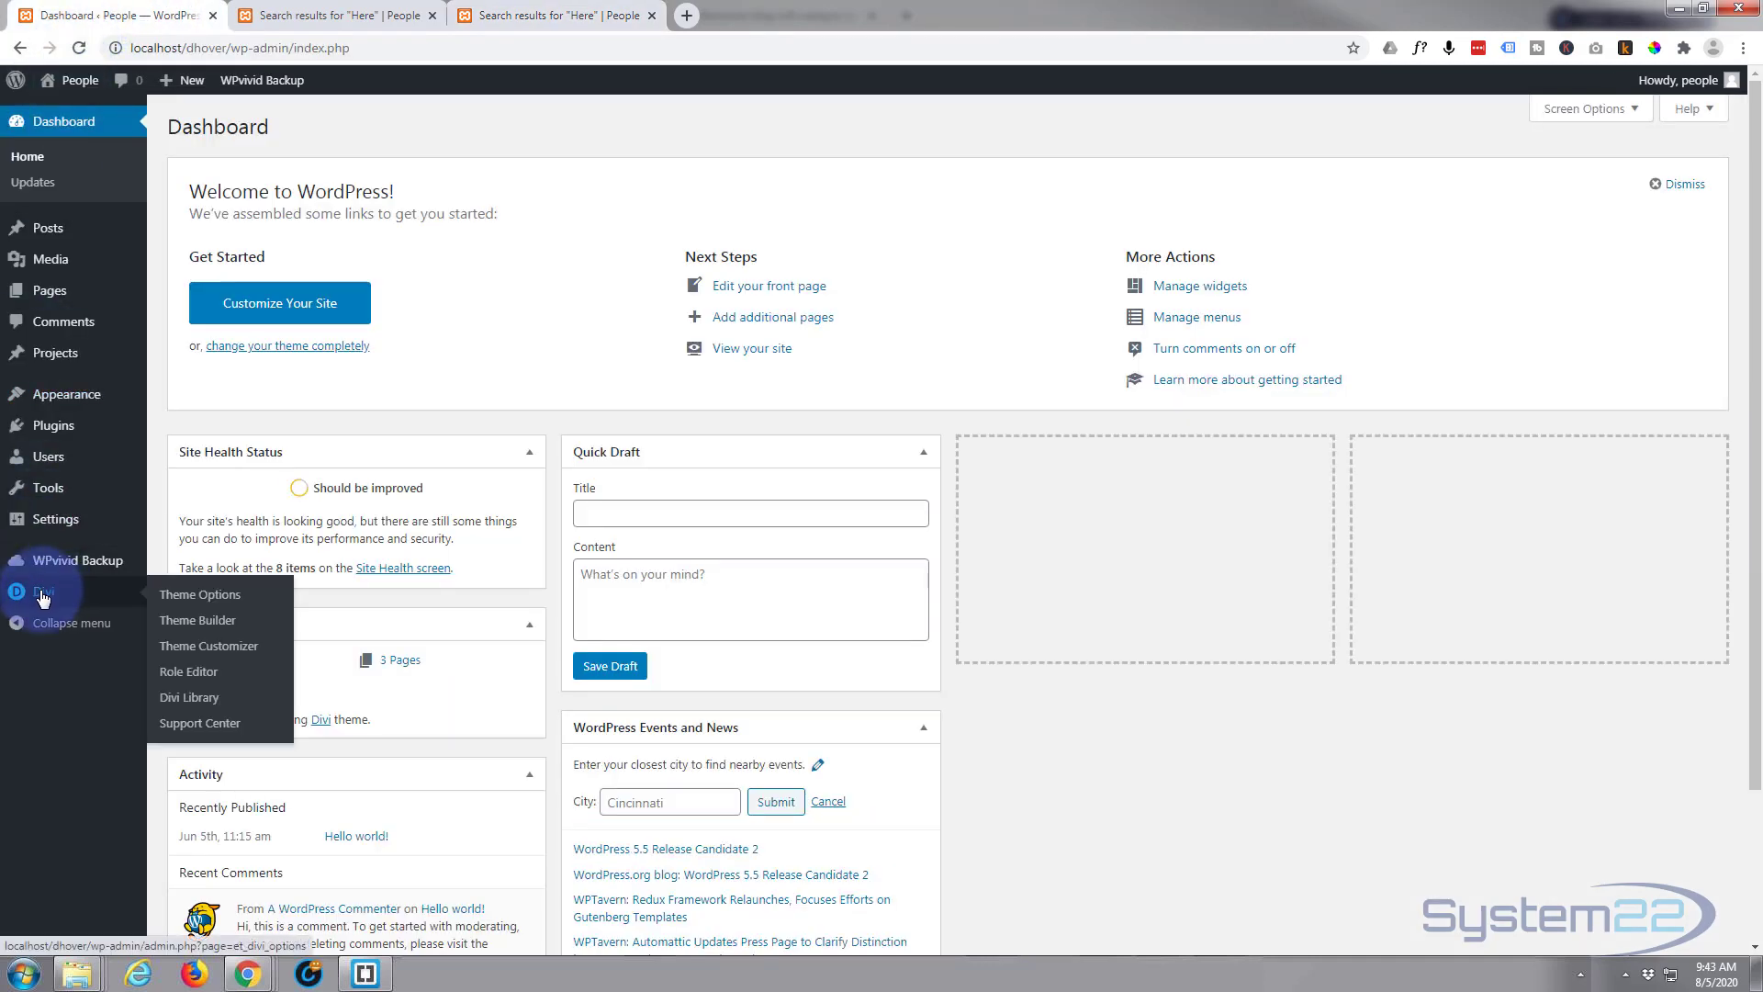
left_click(208, 630)
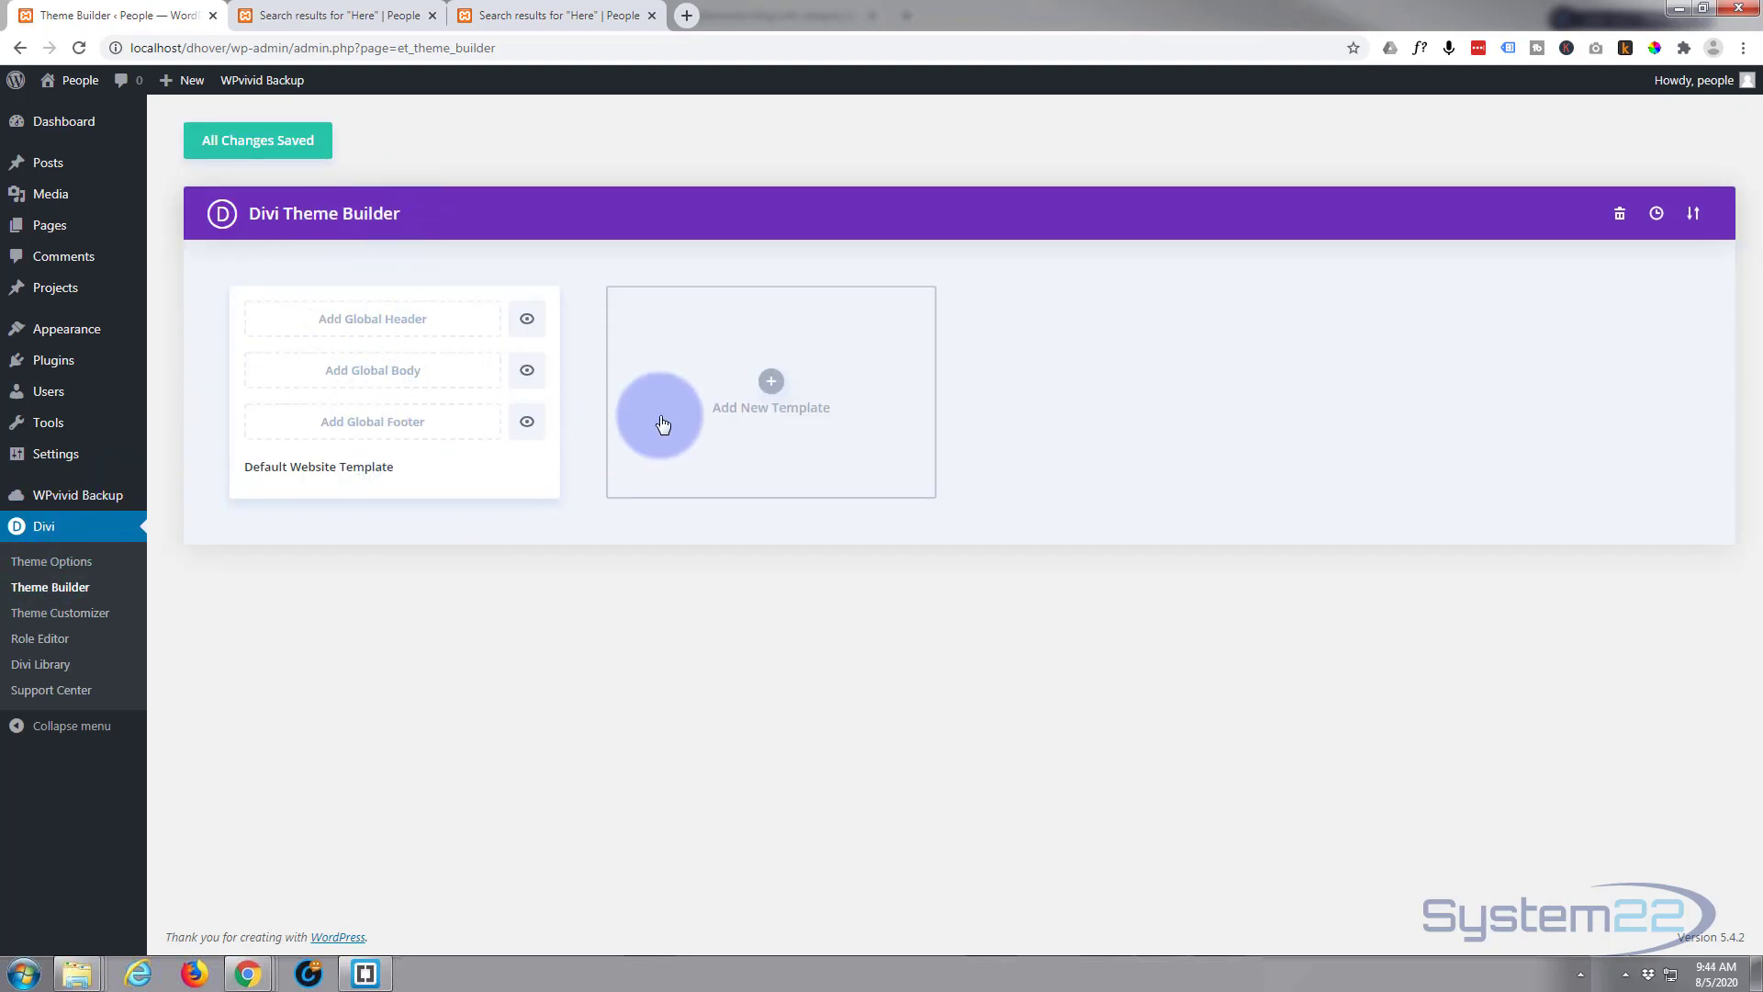
- Create a new theme template assigned to the Search Results page
left_click(773, 386)
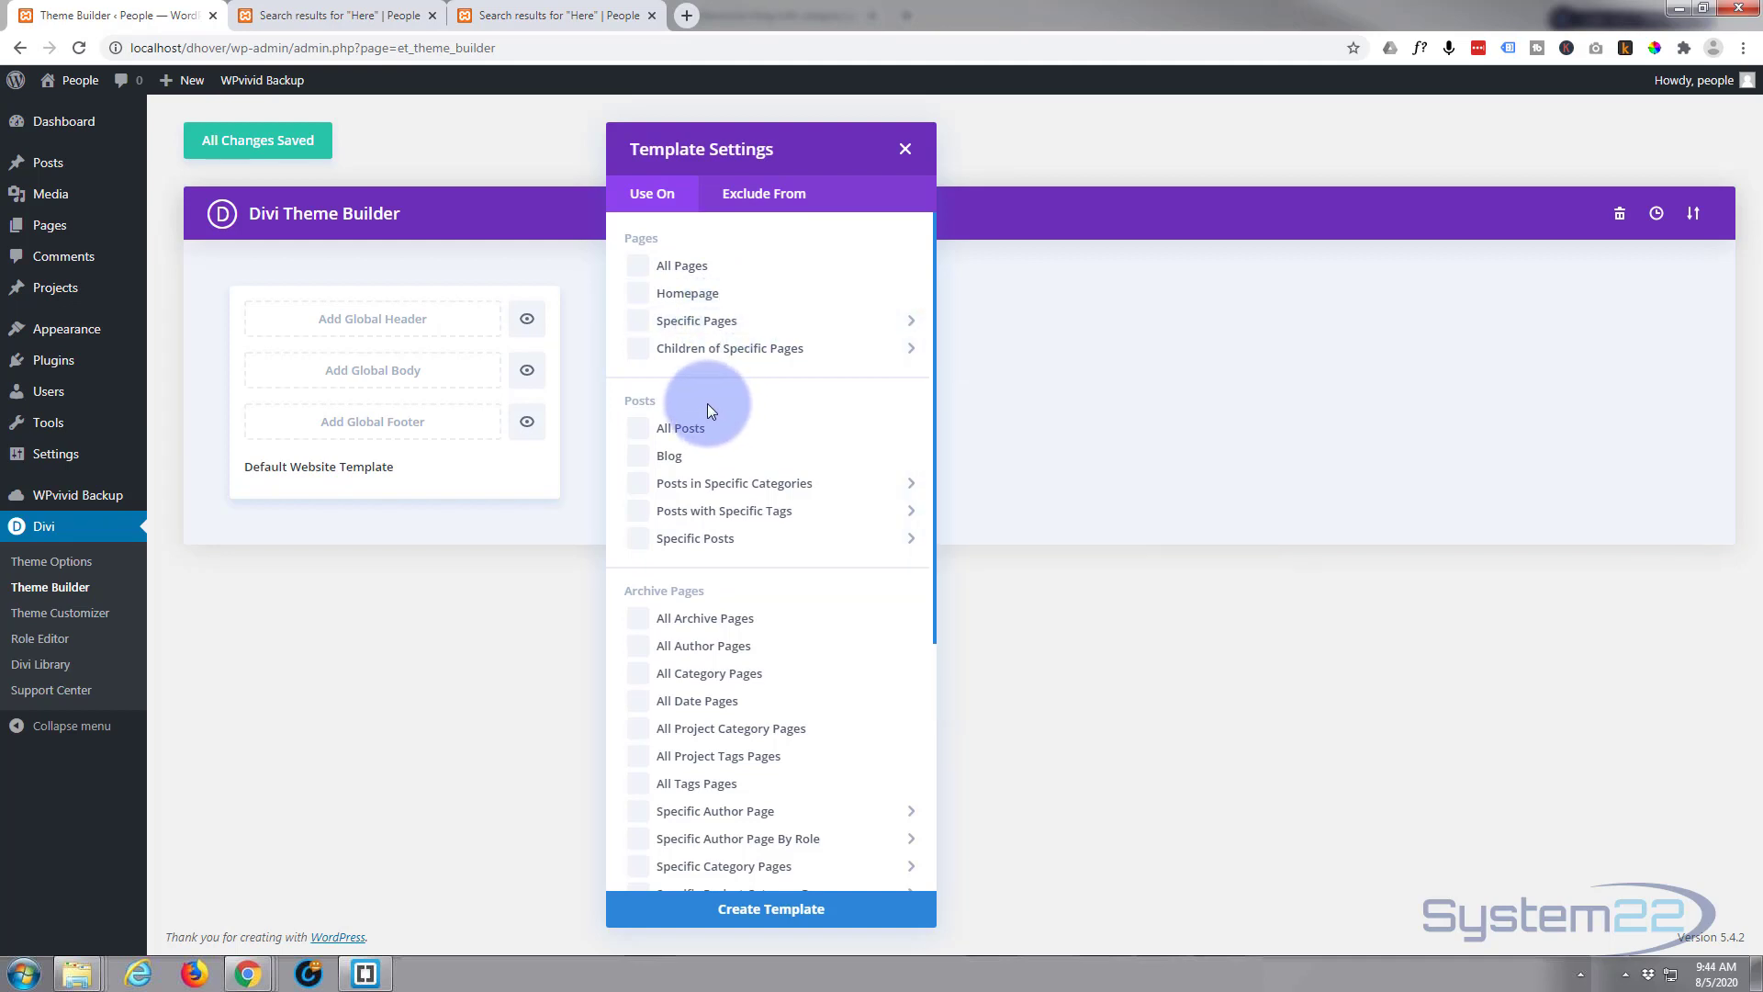
scroll(659, 378, "down", 5)
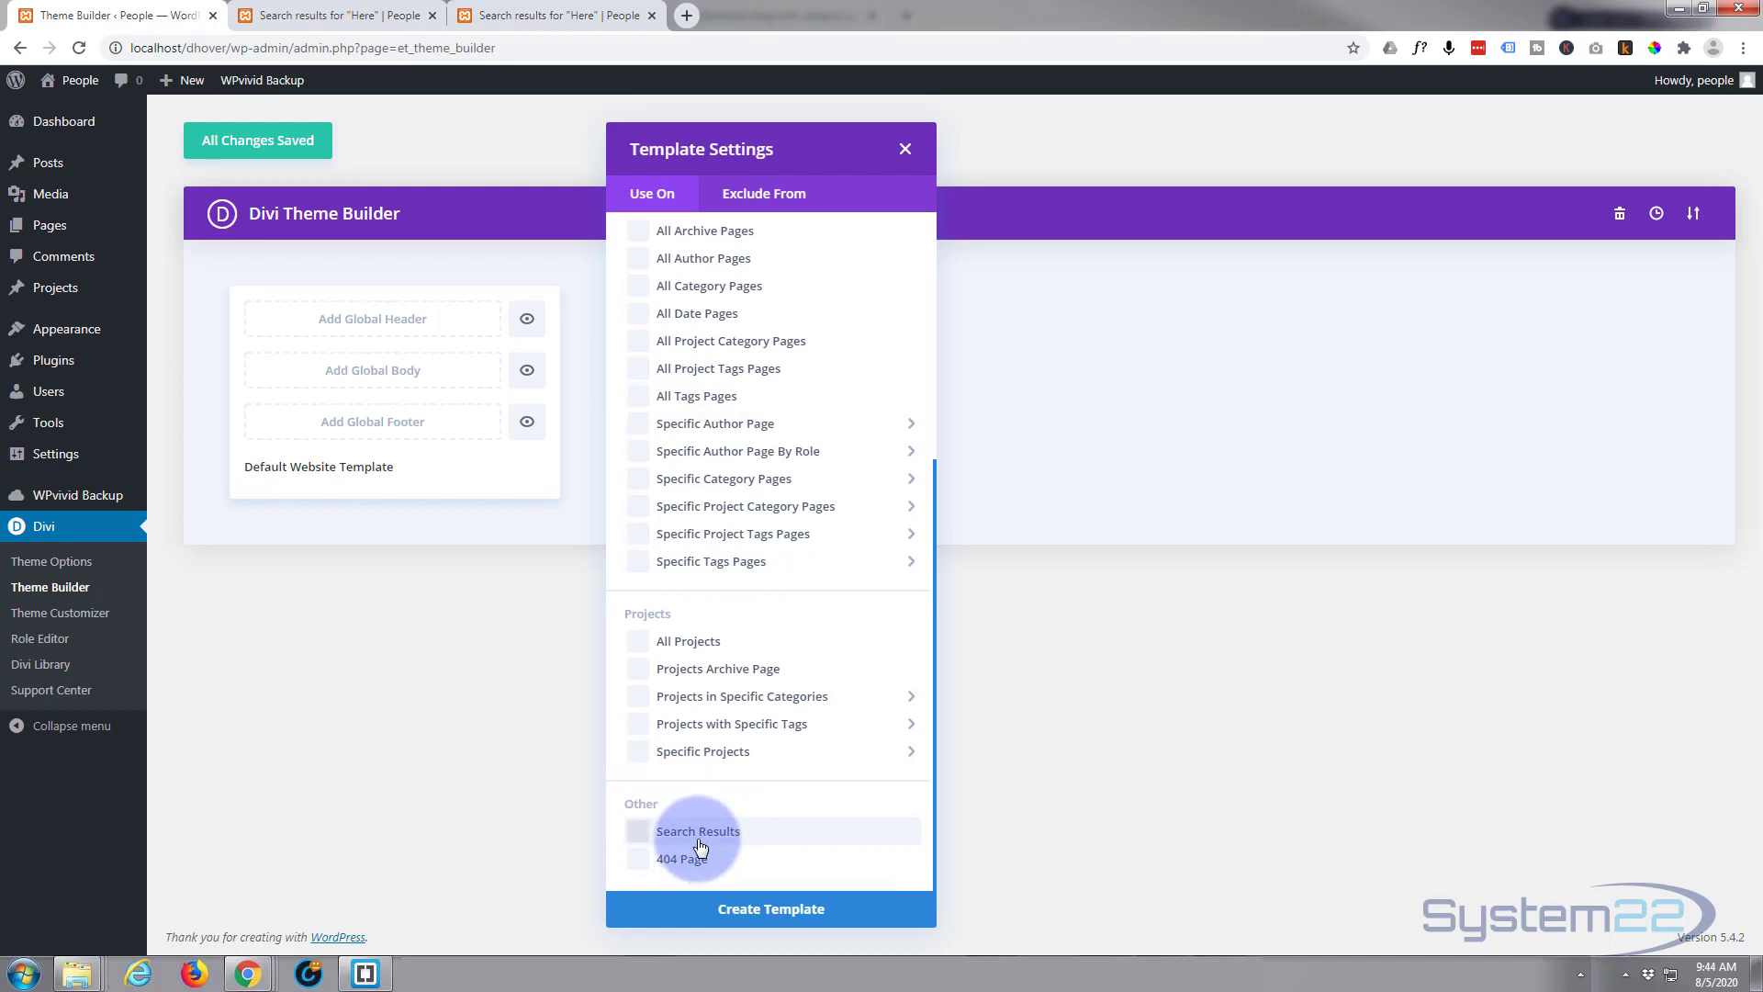
left_click(637, 838)
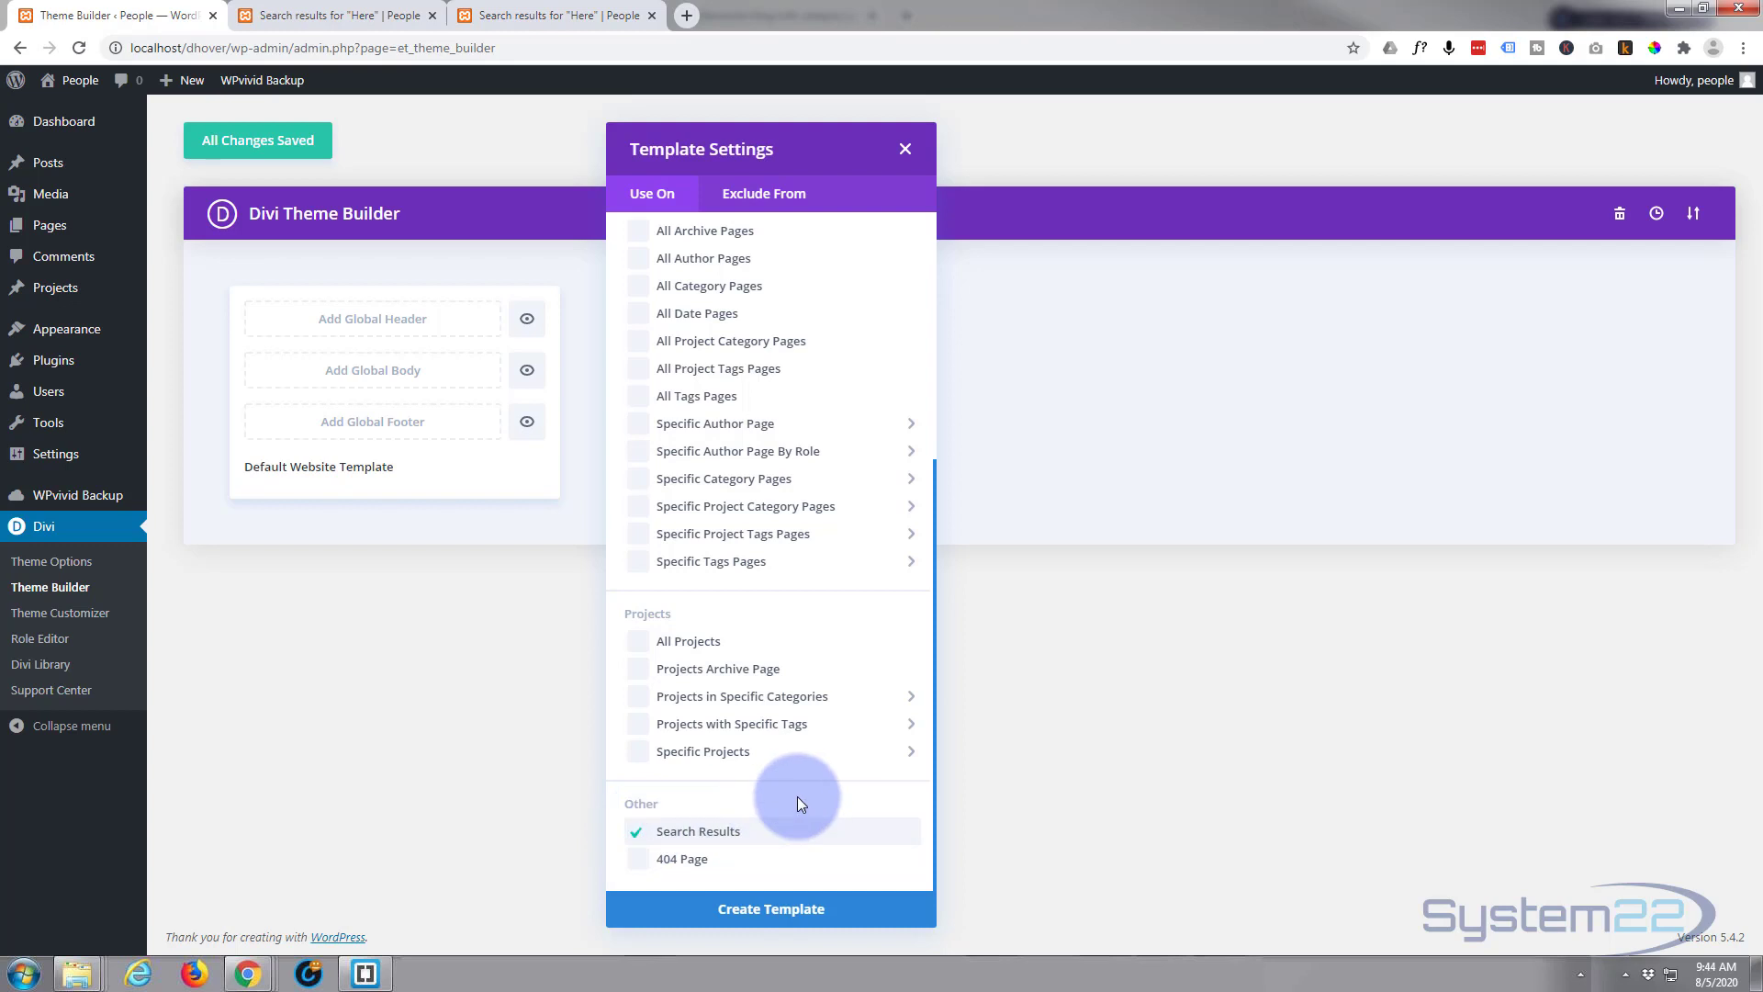
left_click(749, 911)
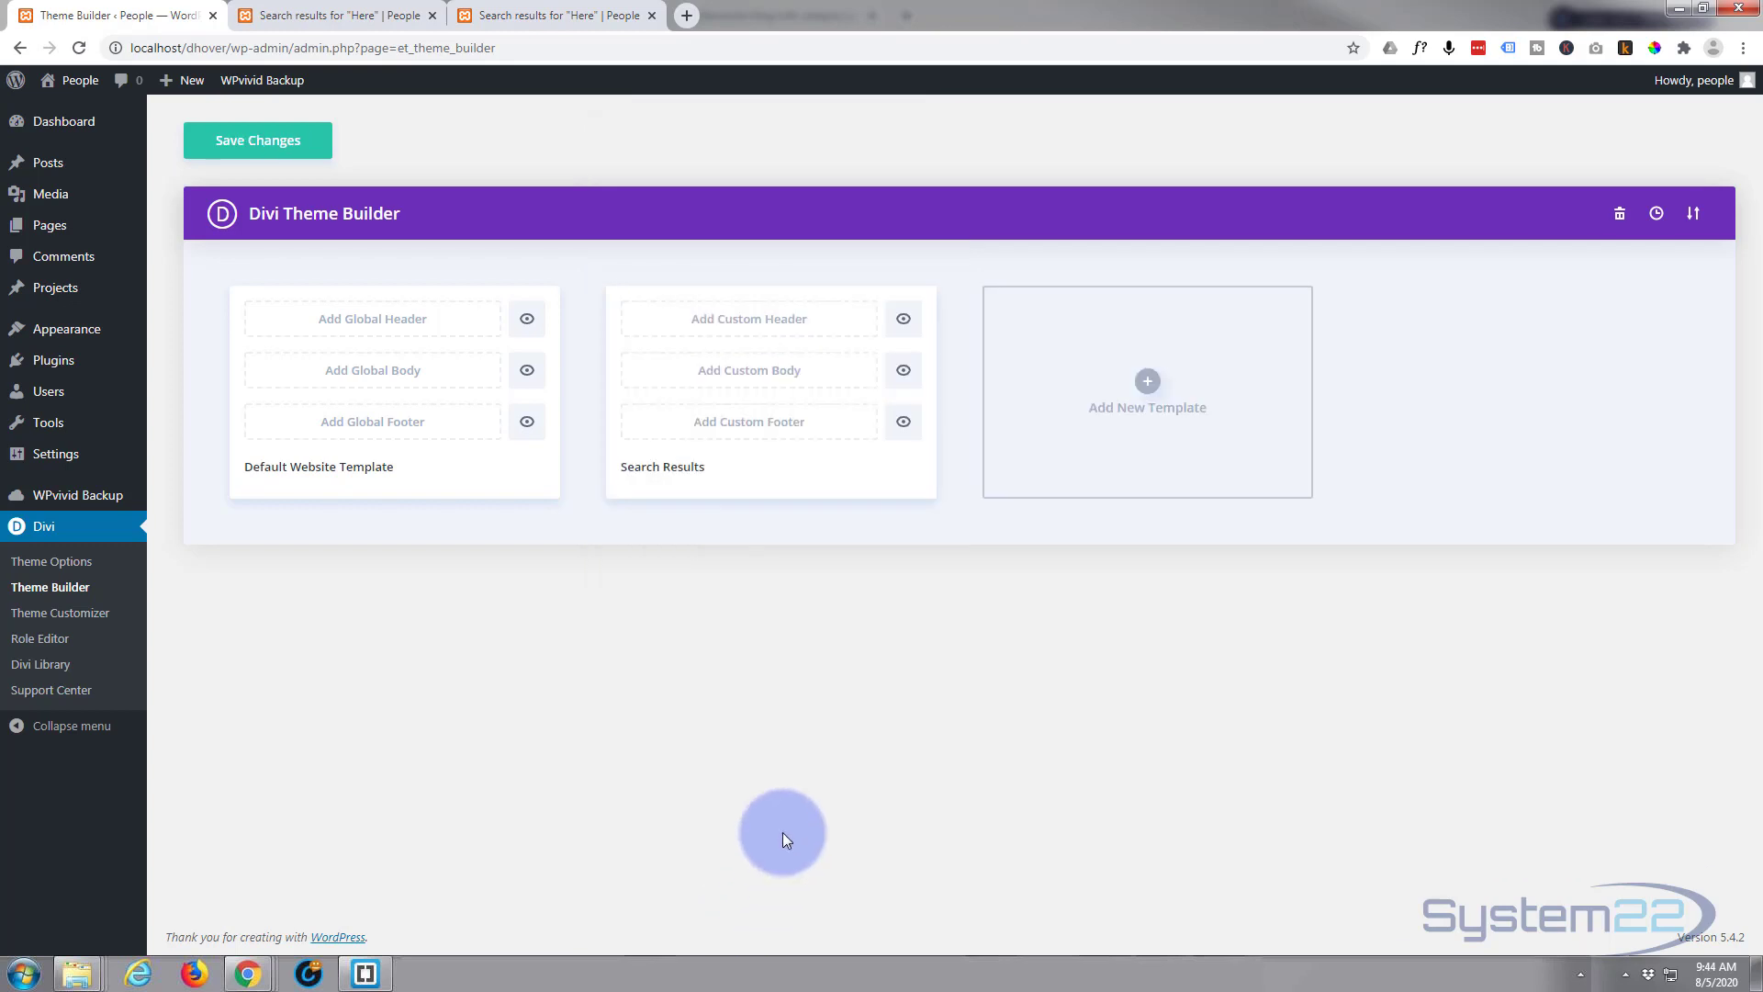
- Start building a custom body from scratch for the Search Results template and insert a single-column row
left_click(735, 372)
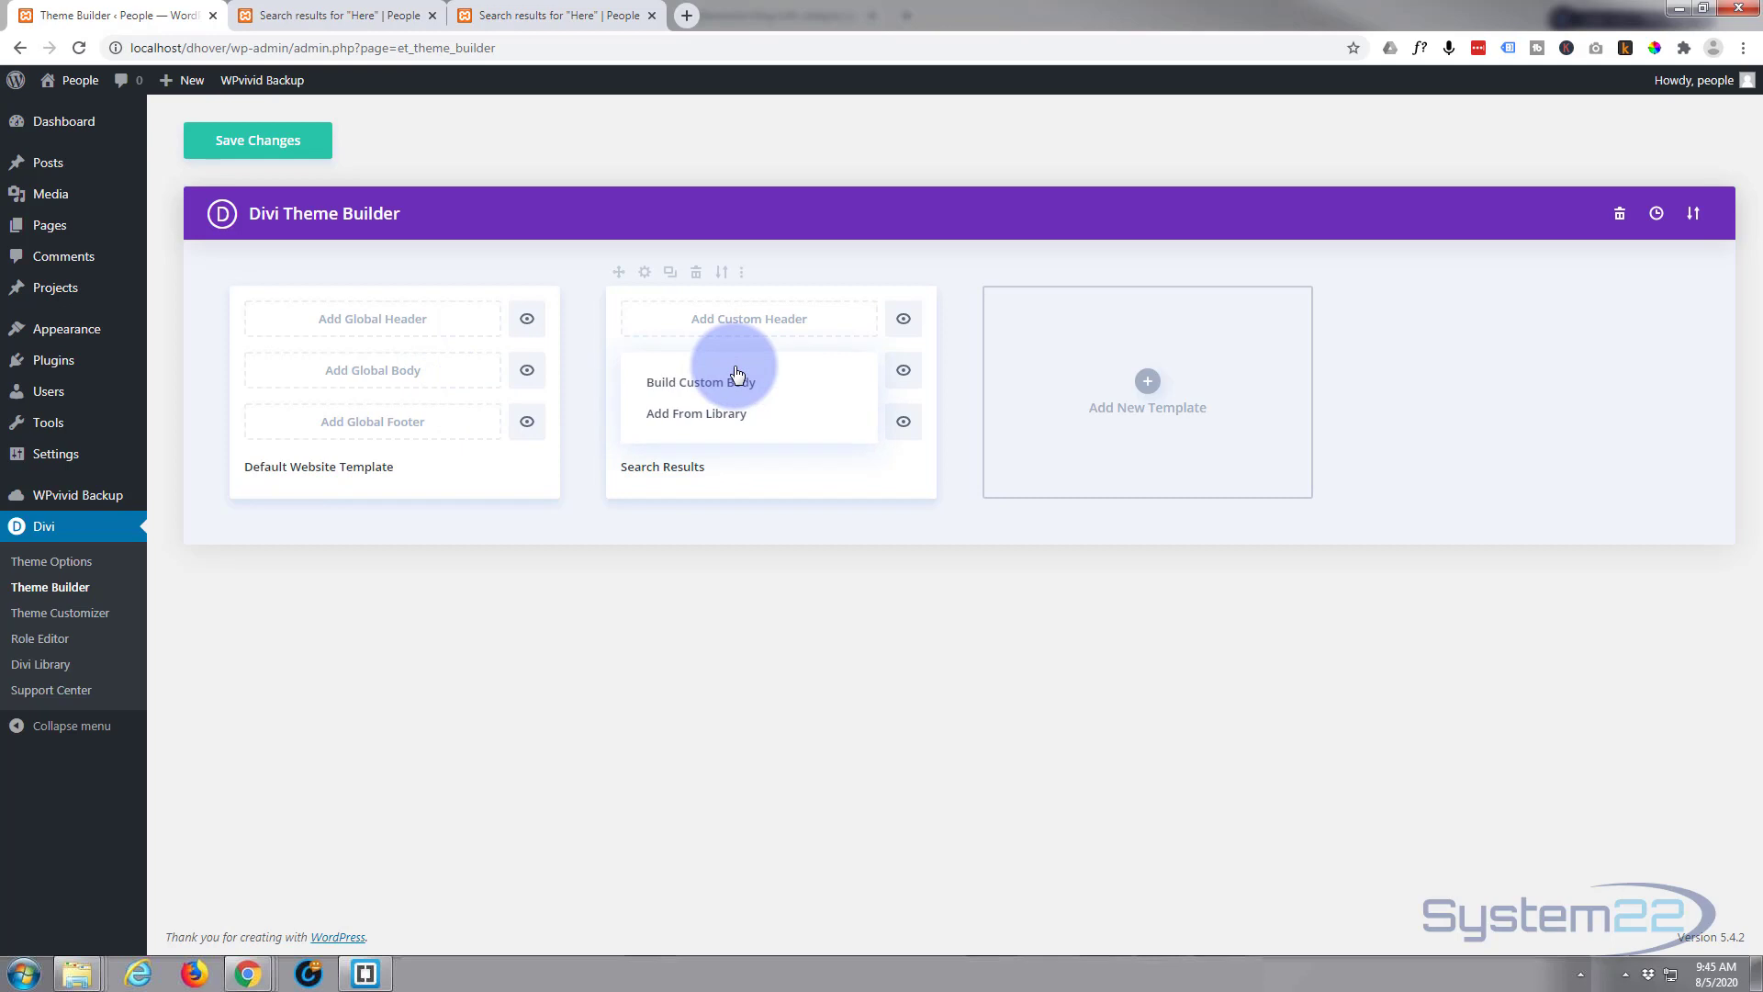
left_click(715, 390)
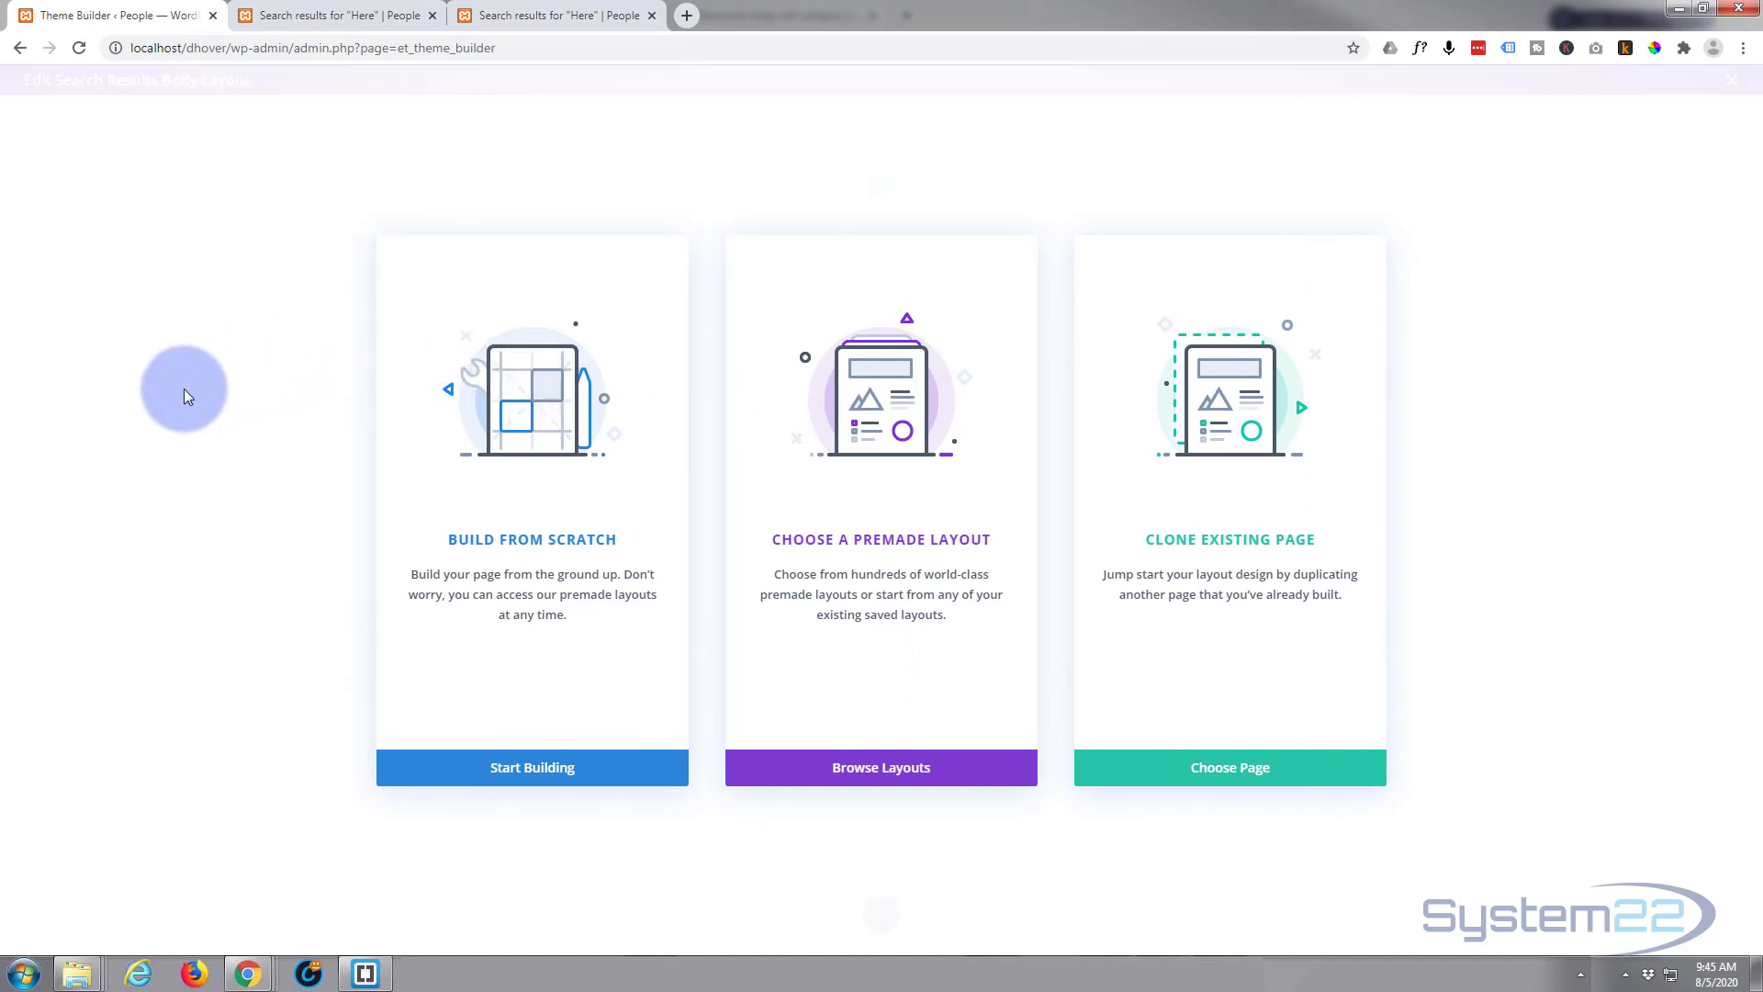
left_click(517, 776)
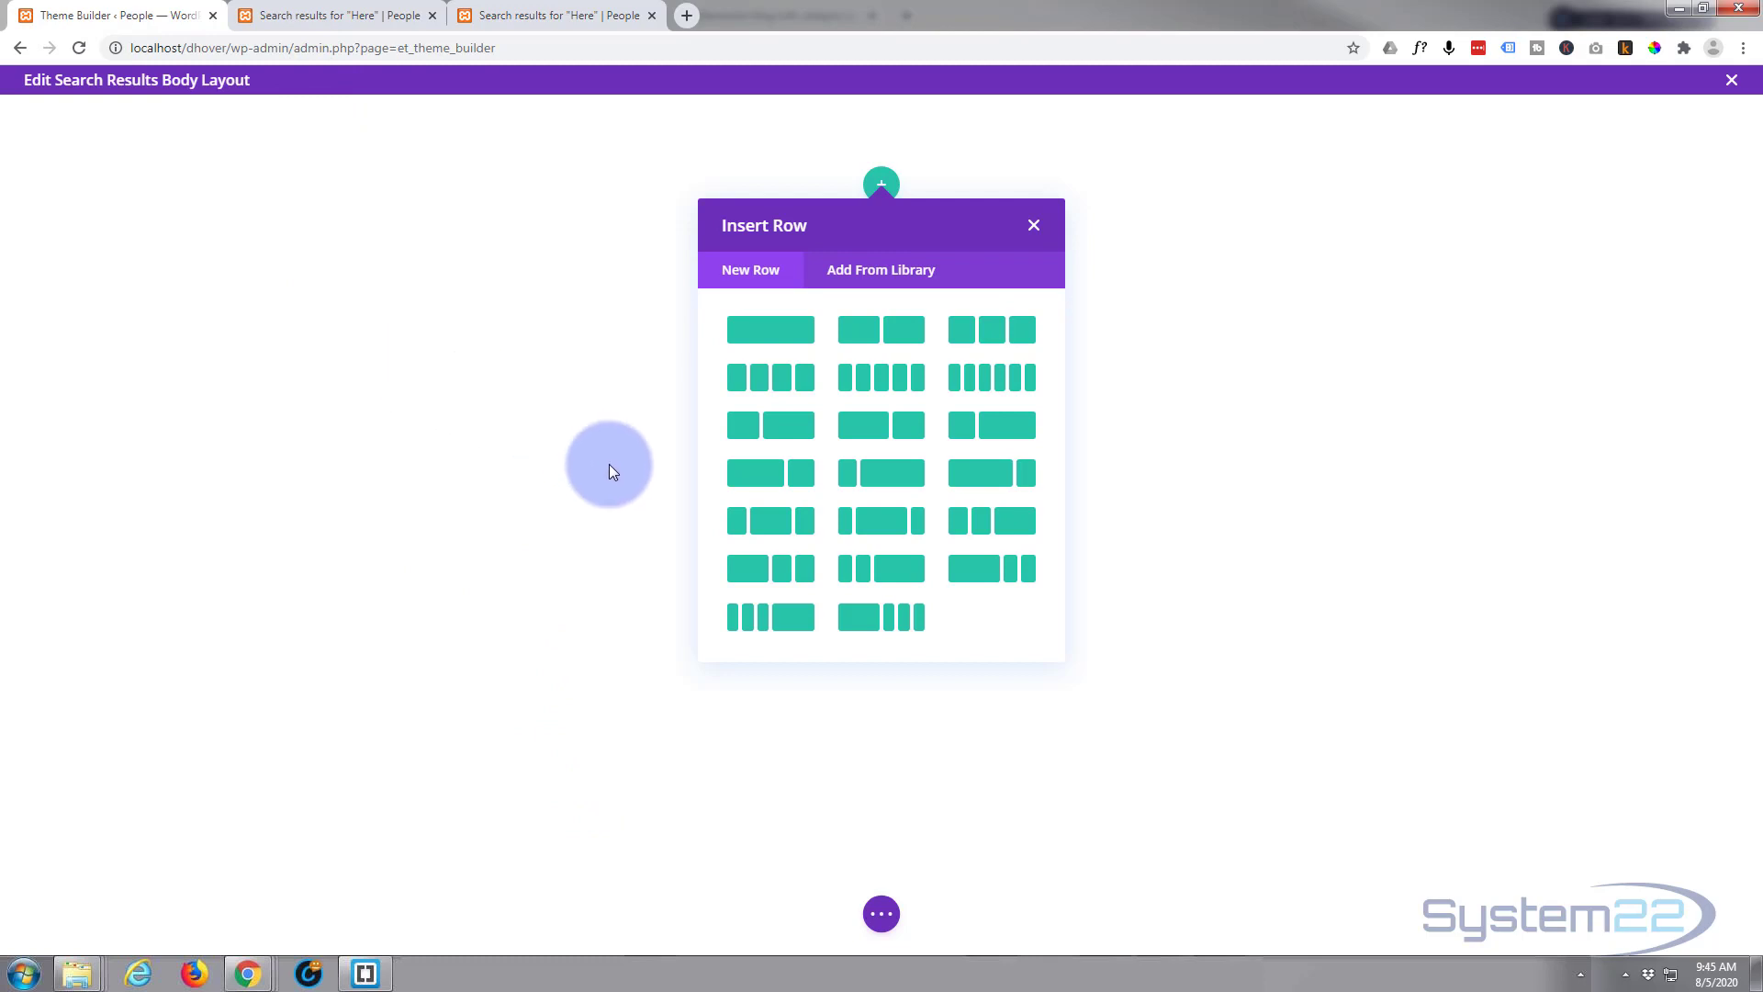
left_click(795, 332)
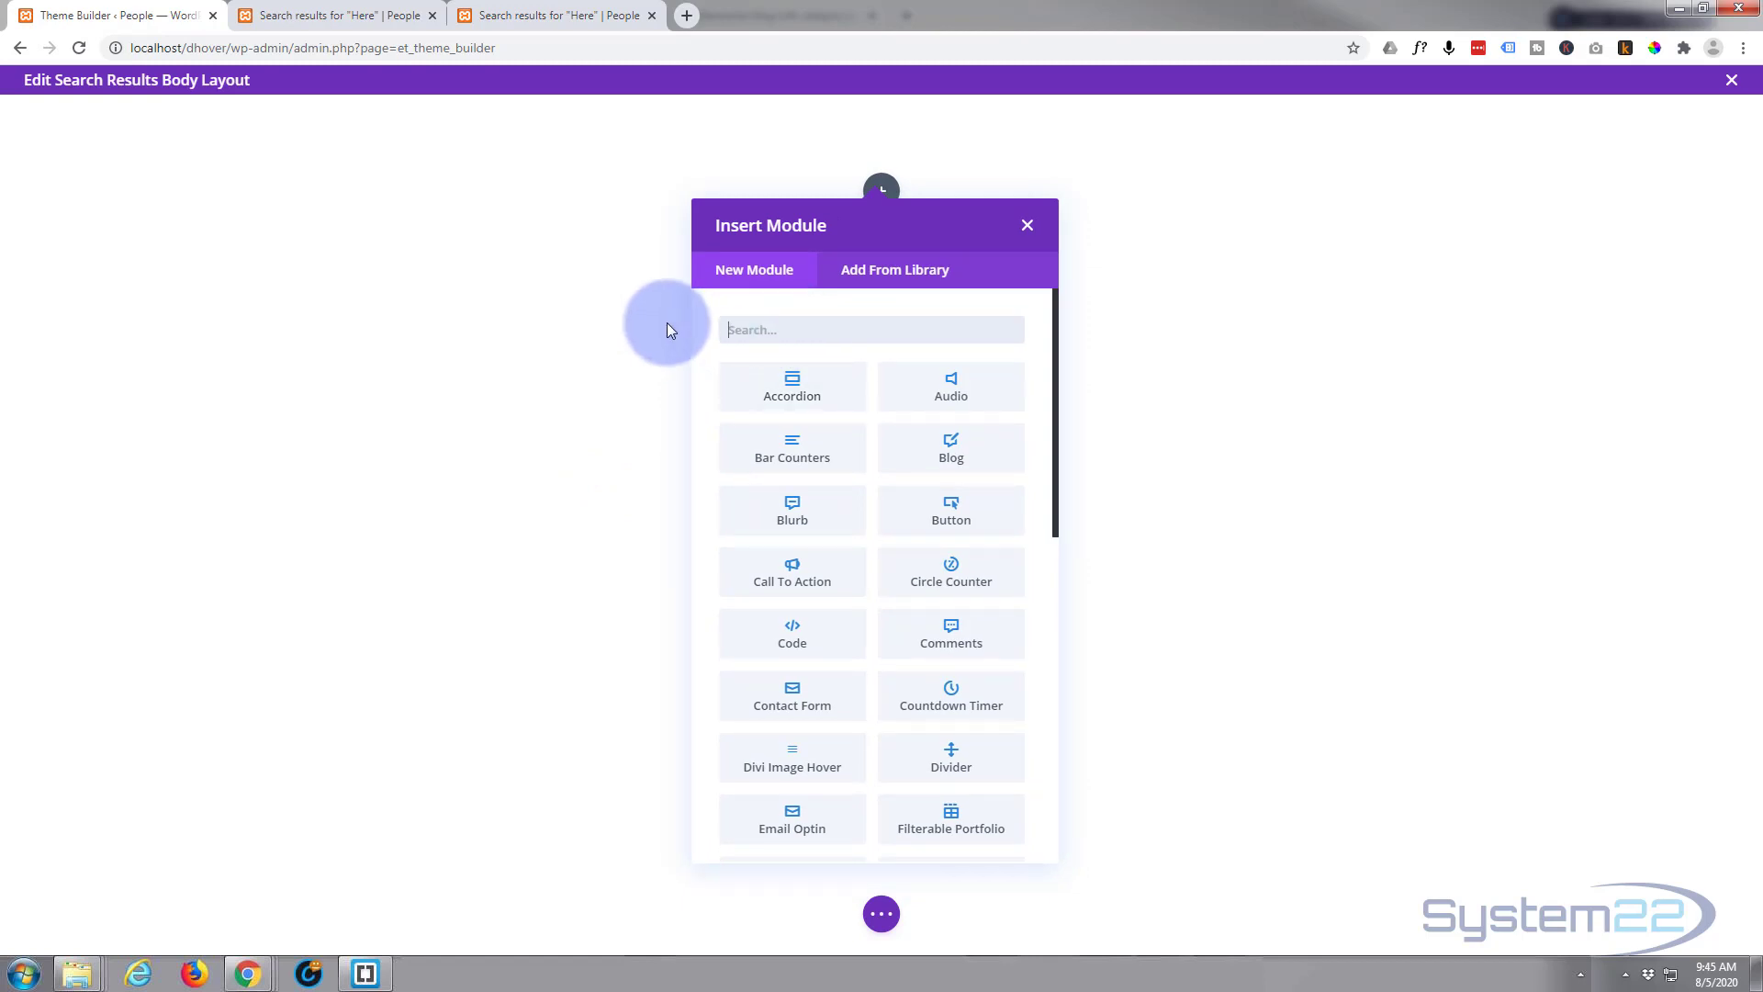
- Add a Text module to the row and replace its placeholder content with "Seach Results"
scroll(917, 418, "down", 5)
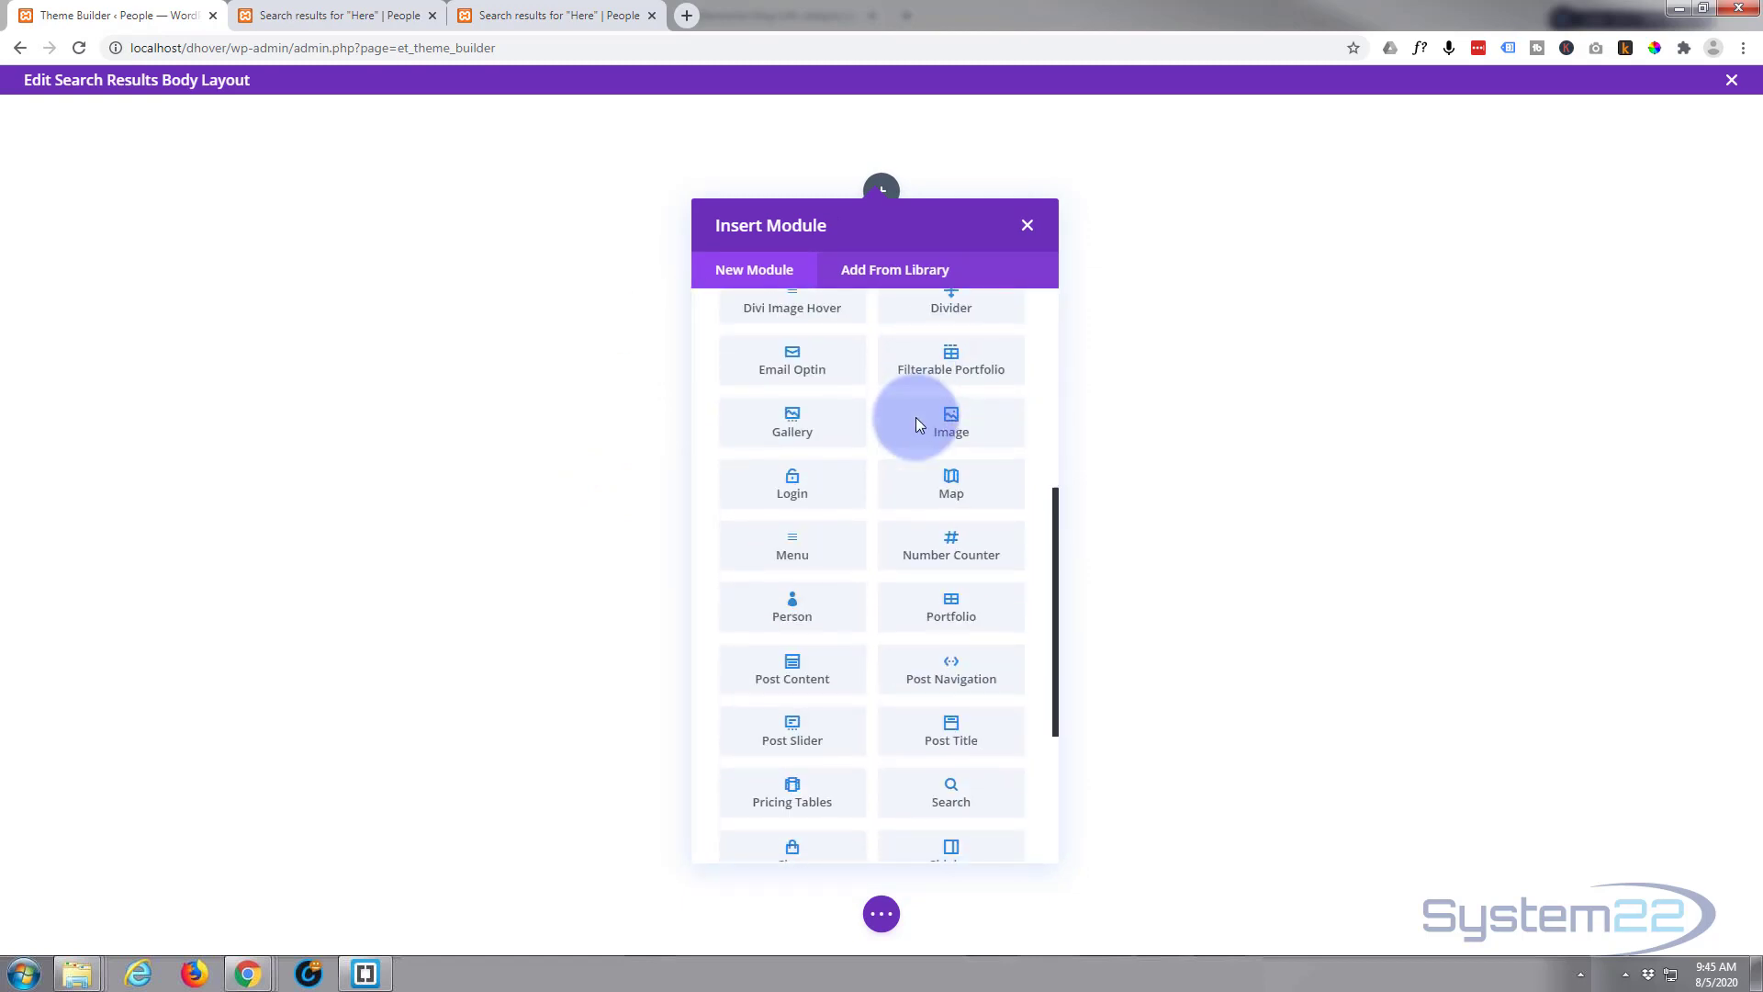
scroll(916, 425, "down", 3)
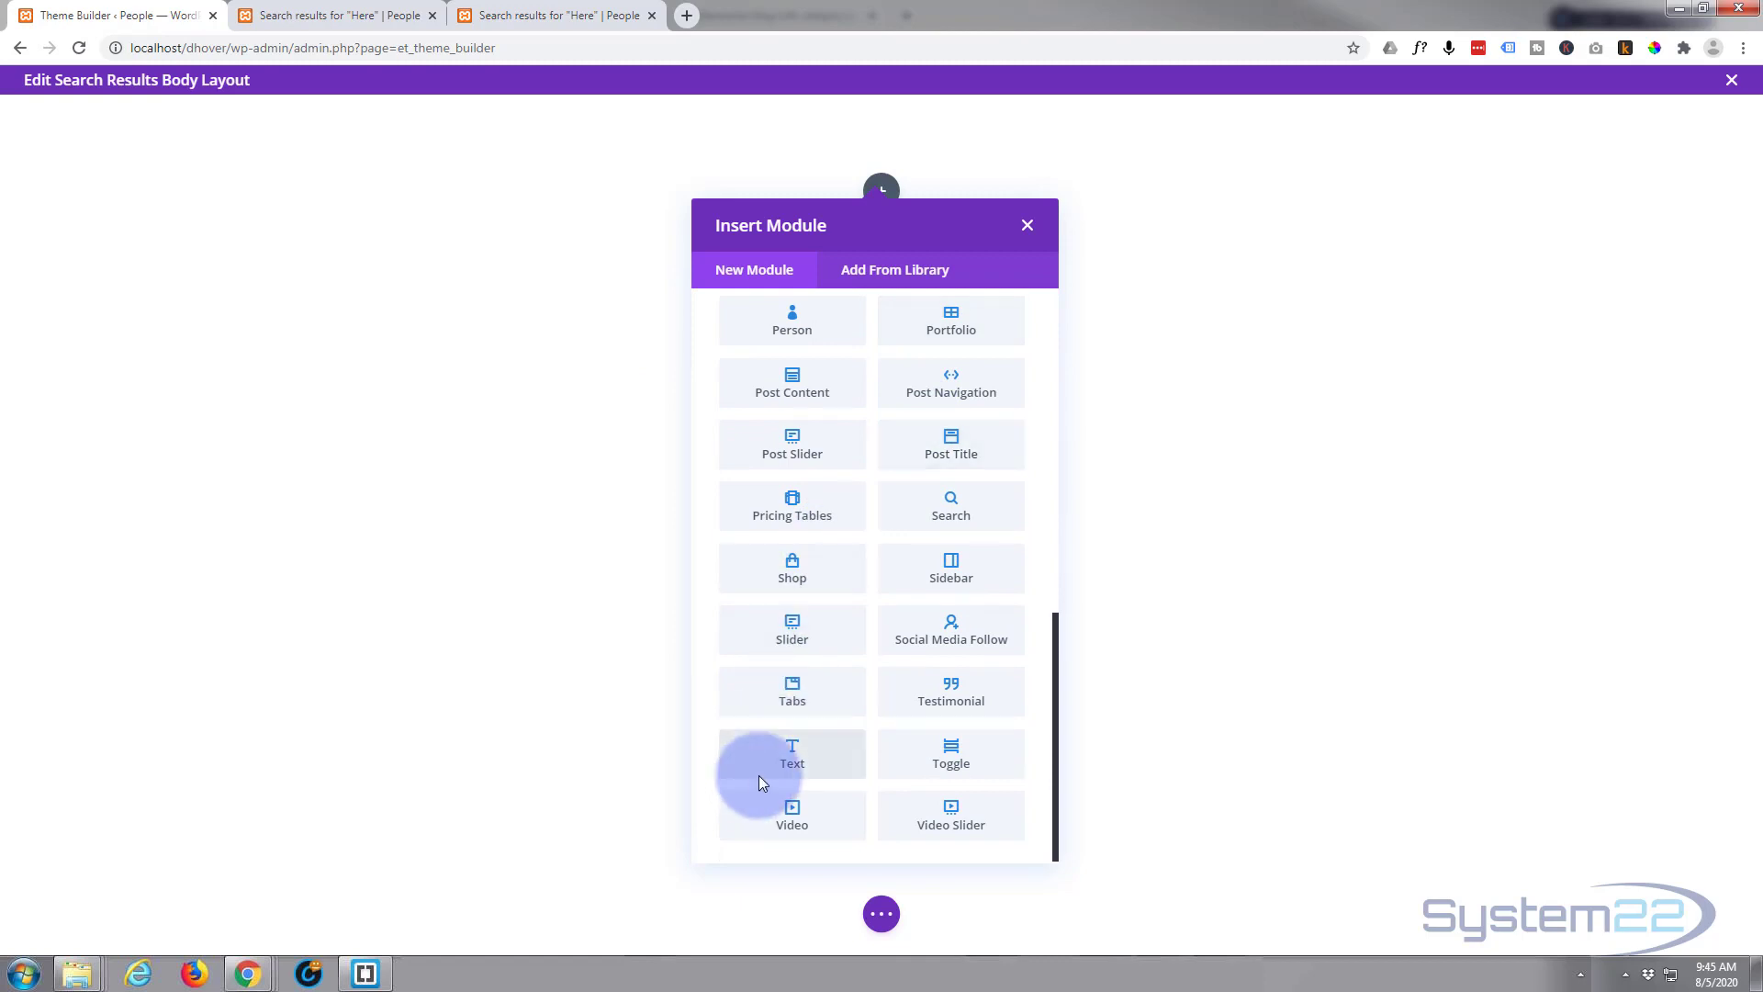
left_click(775, 752)
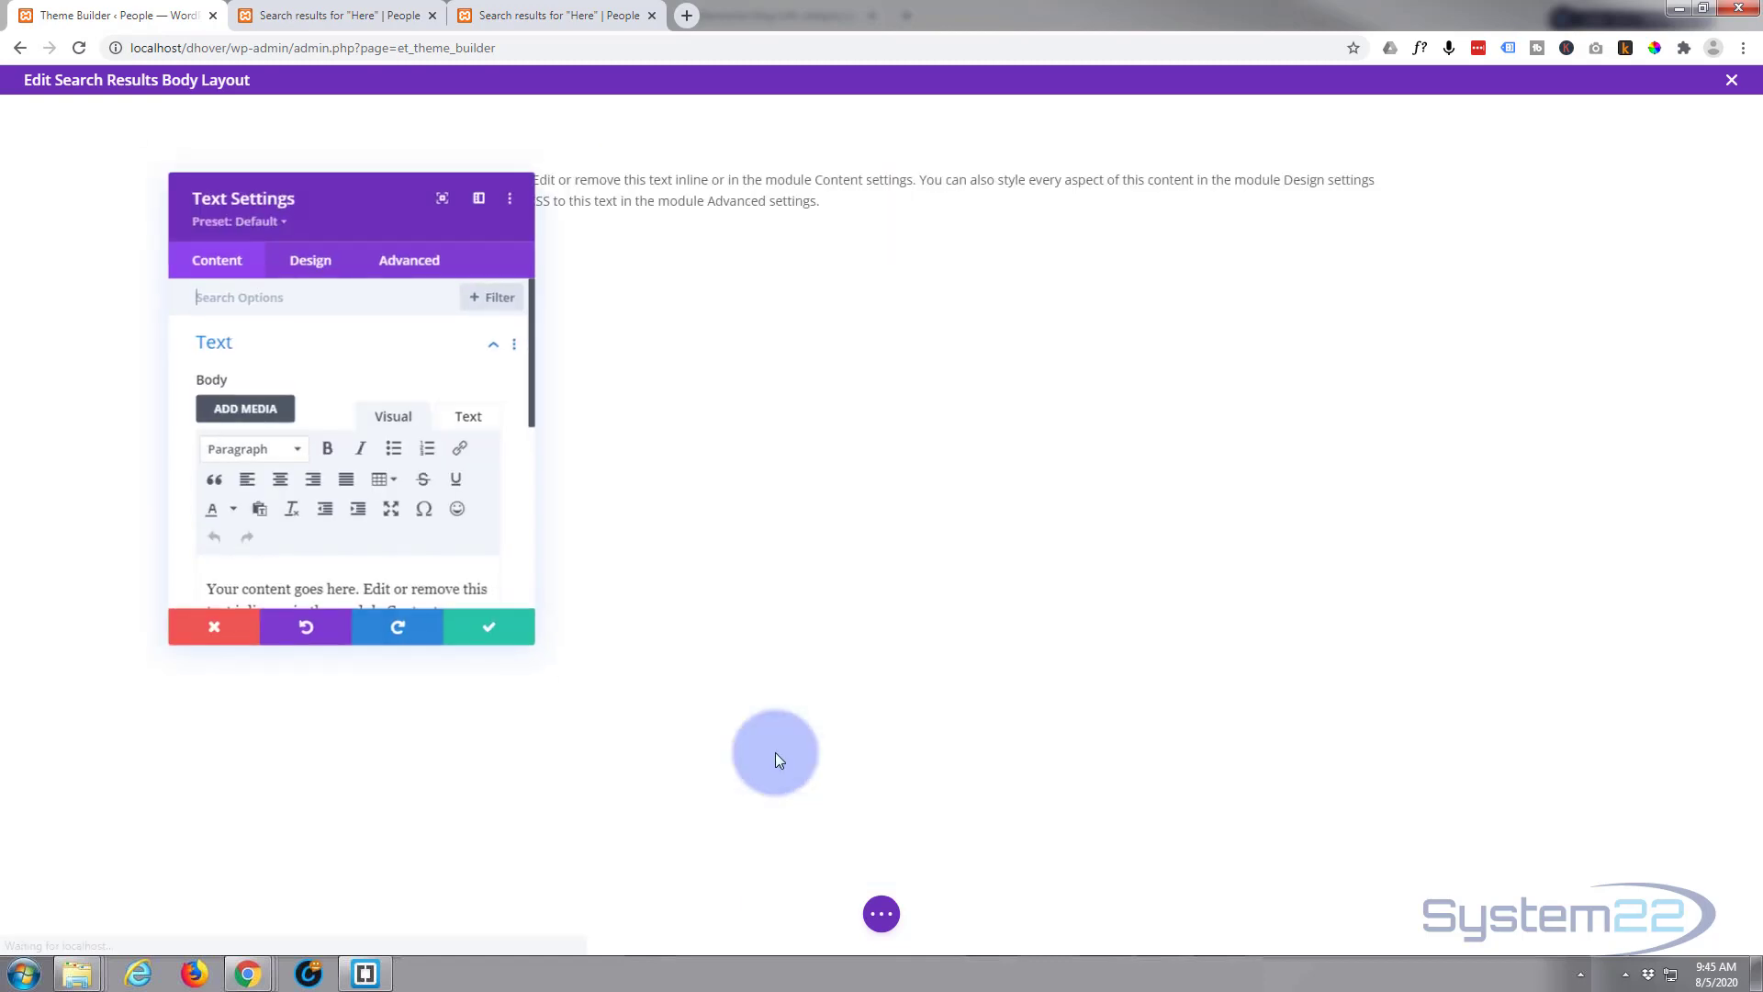
scroll(368, 450, "down", 2)
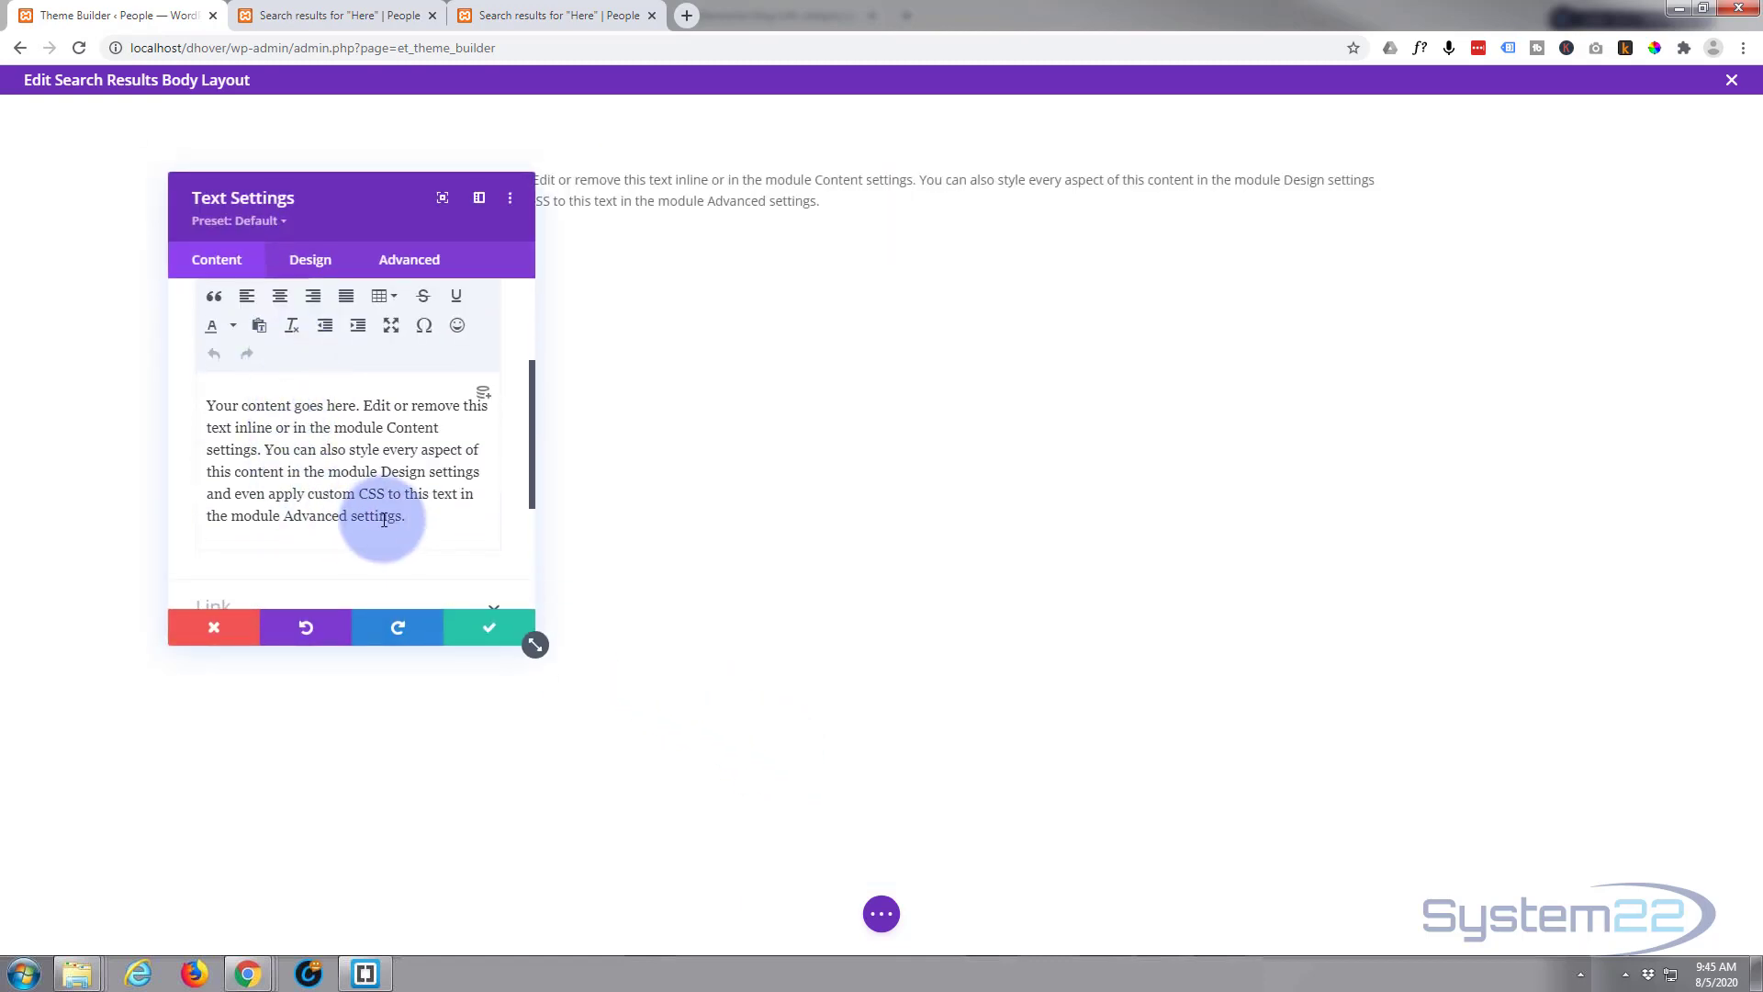
left_click_drag(410, 516, 198, 393)
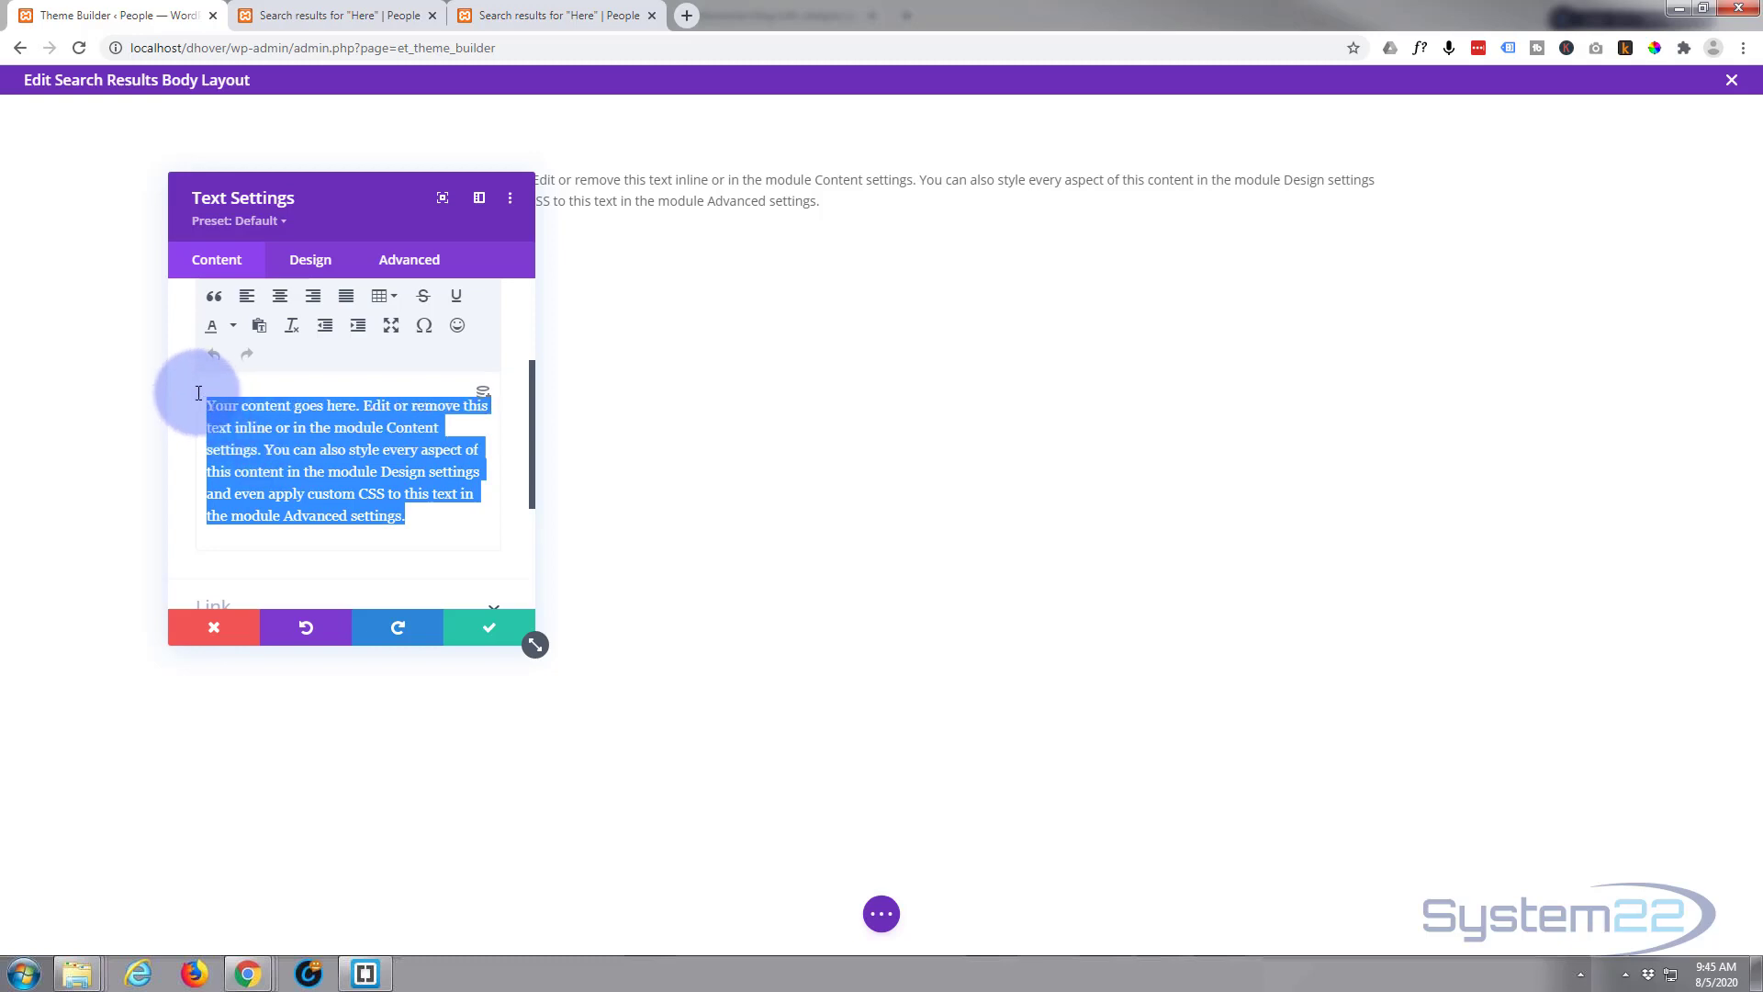
type("Se")
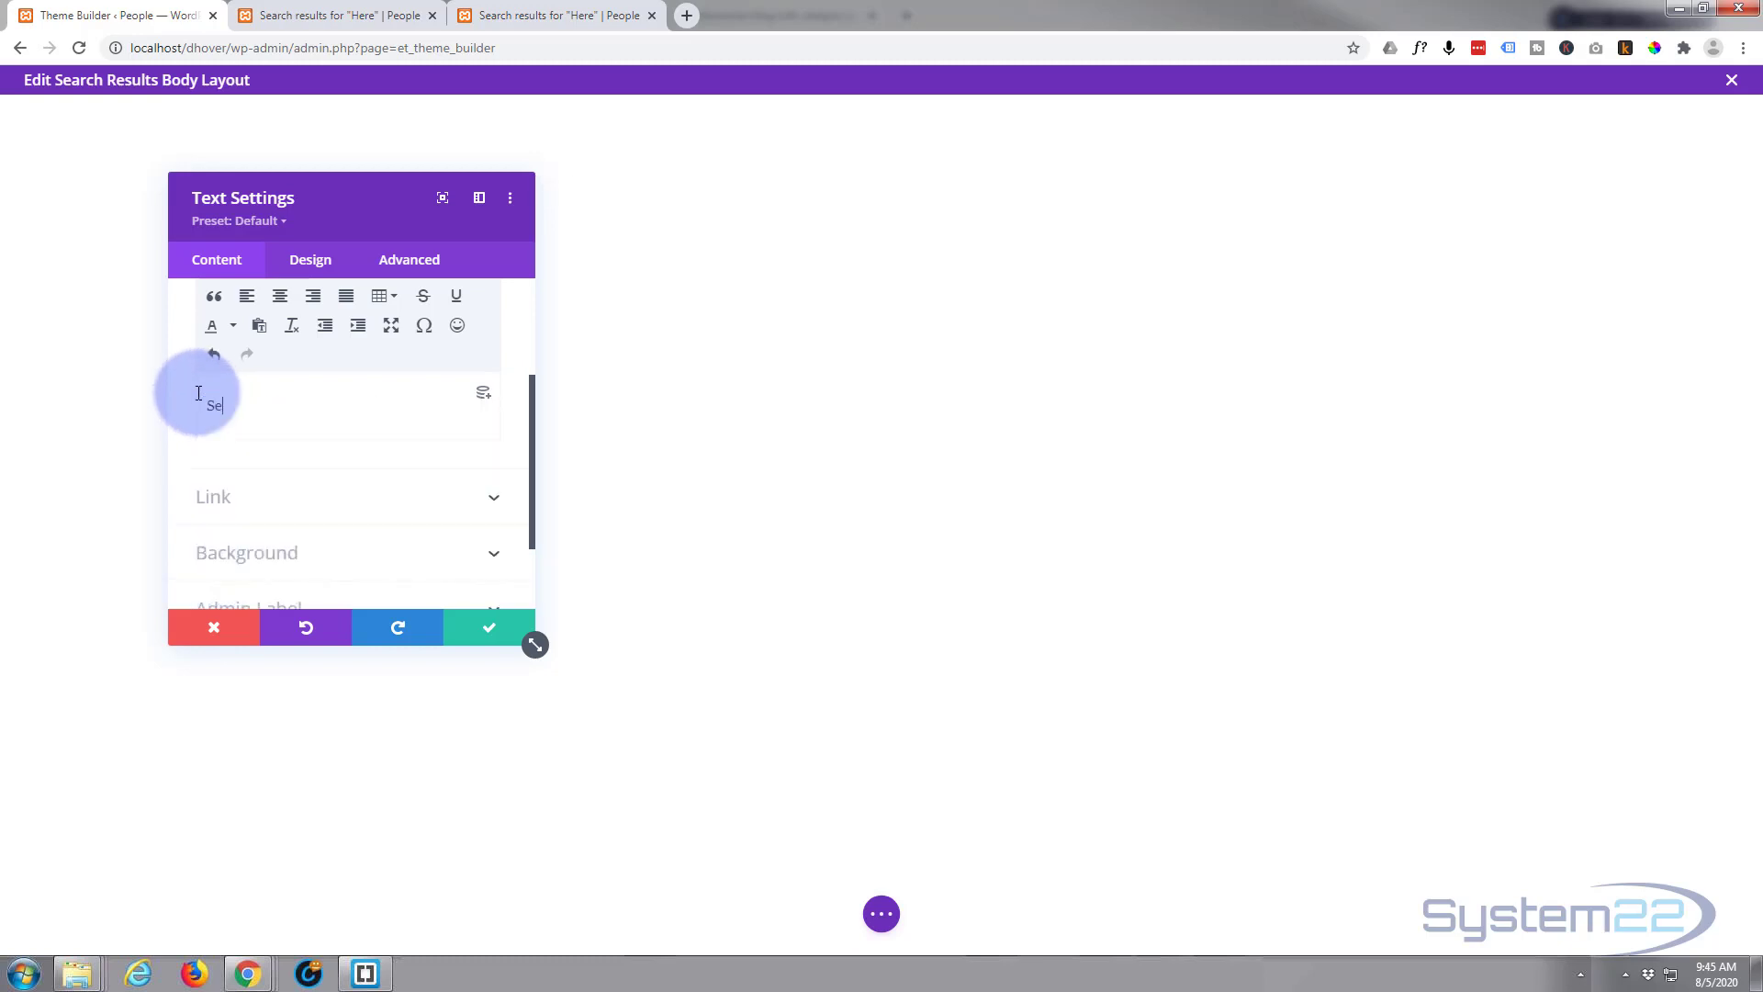
type("ach Results")
- Format the "Seach Results" text as Heading 2 and save the text module
left_click_drag(299, 405, 184, 405)
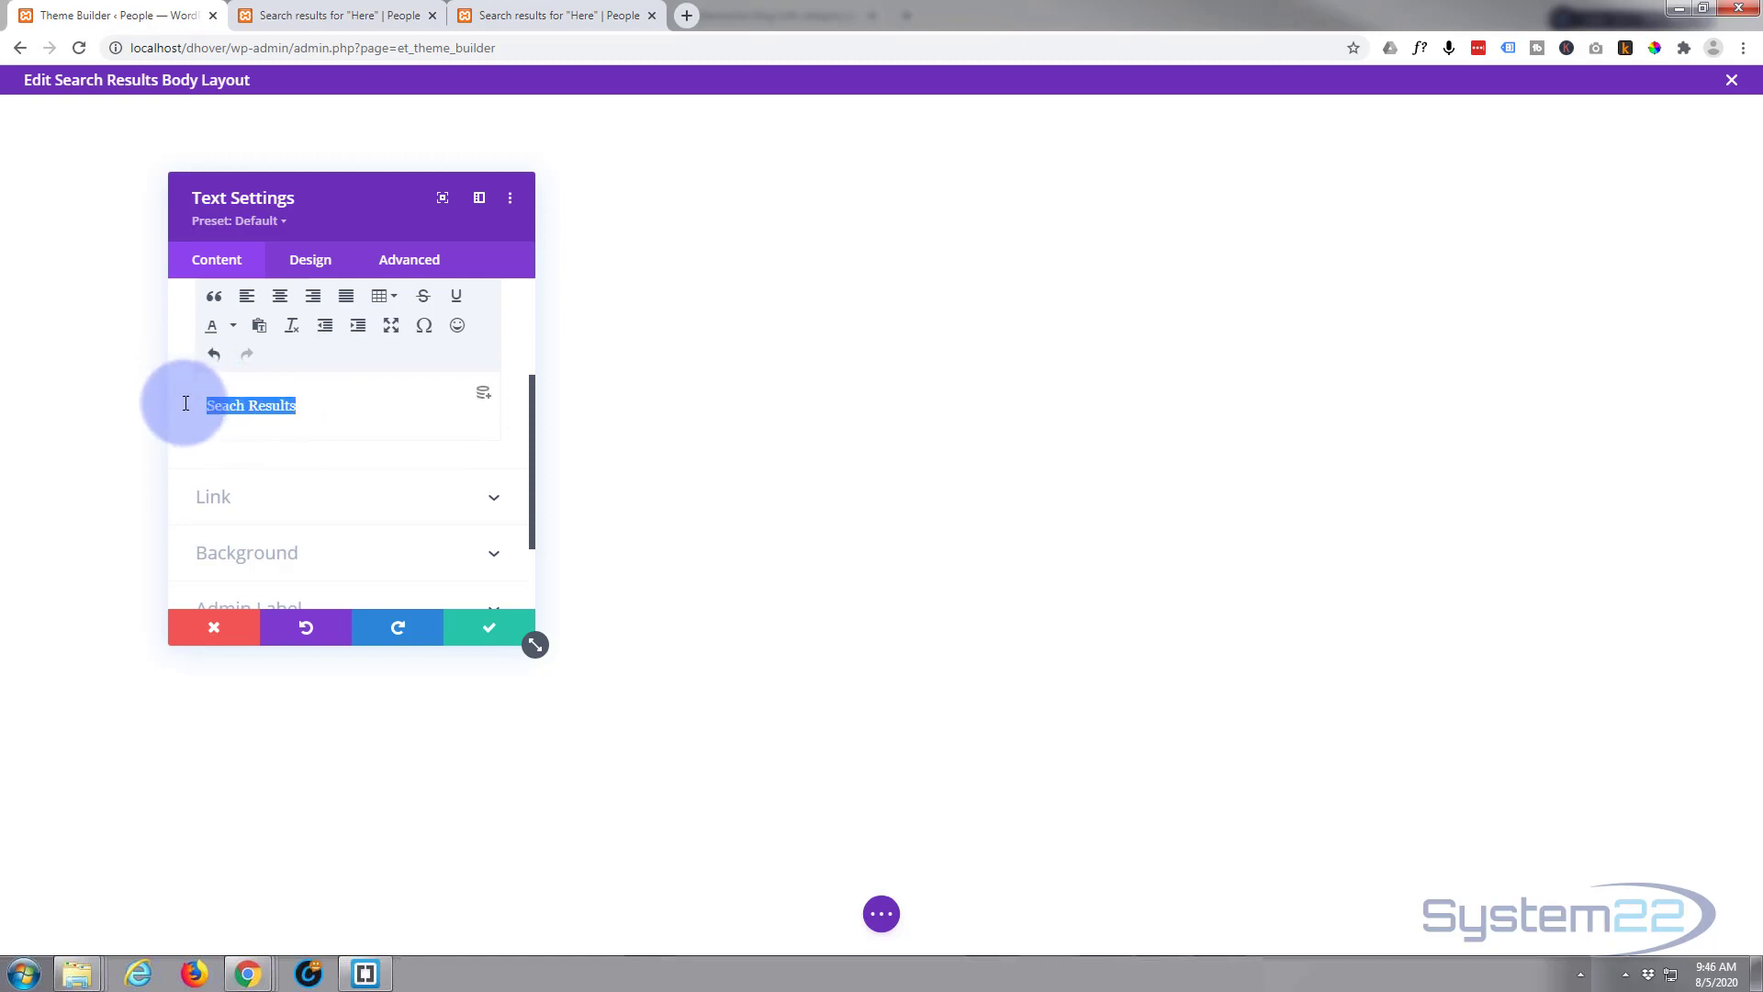
scroll(312, 408, "up", 2)
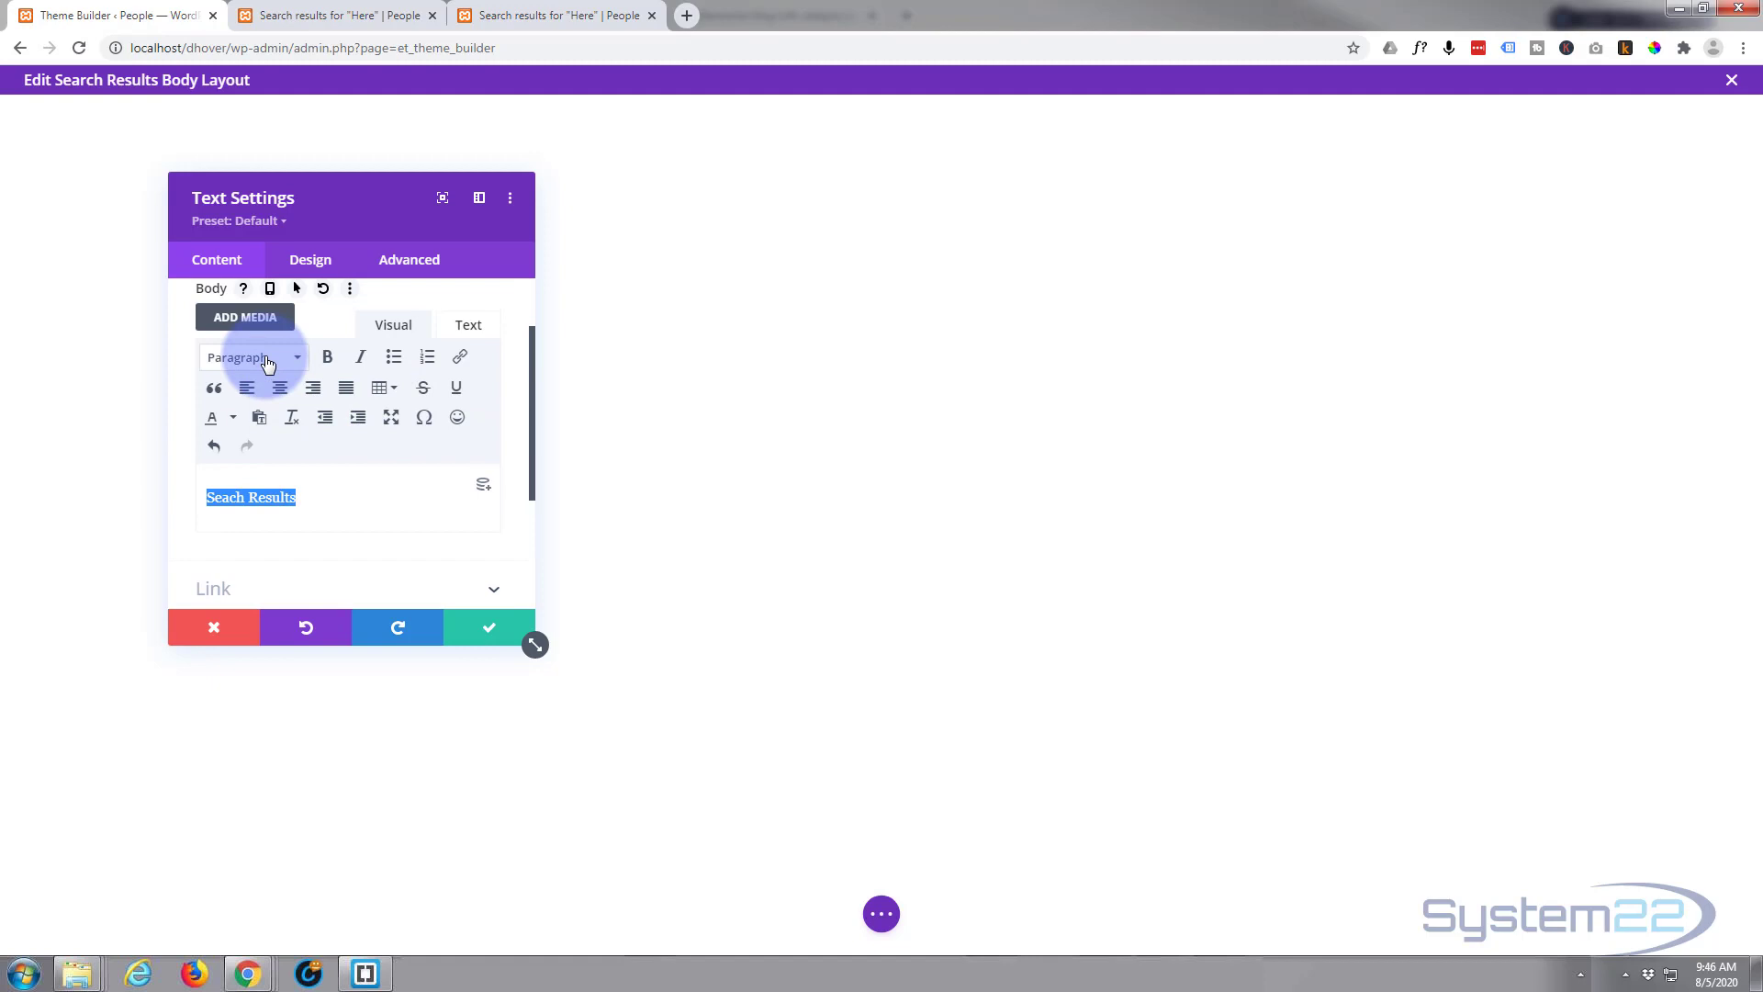
left_click(267, 361)
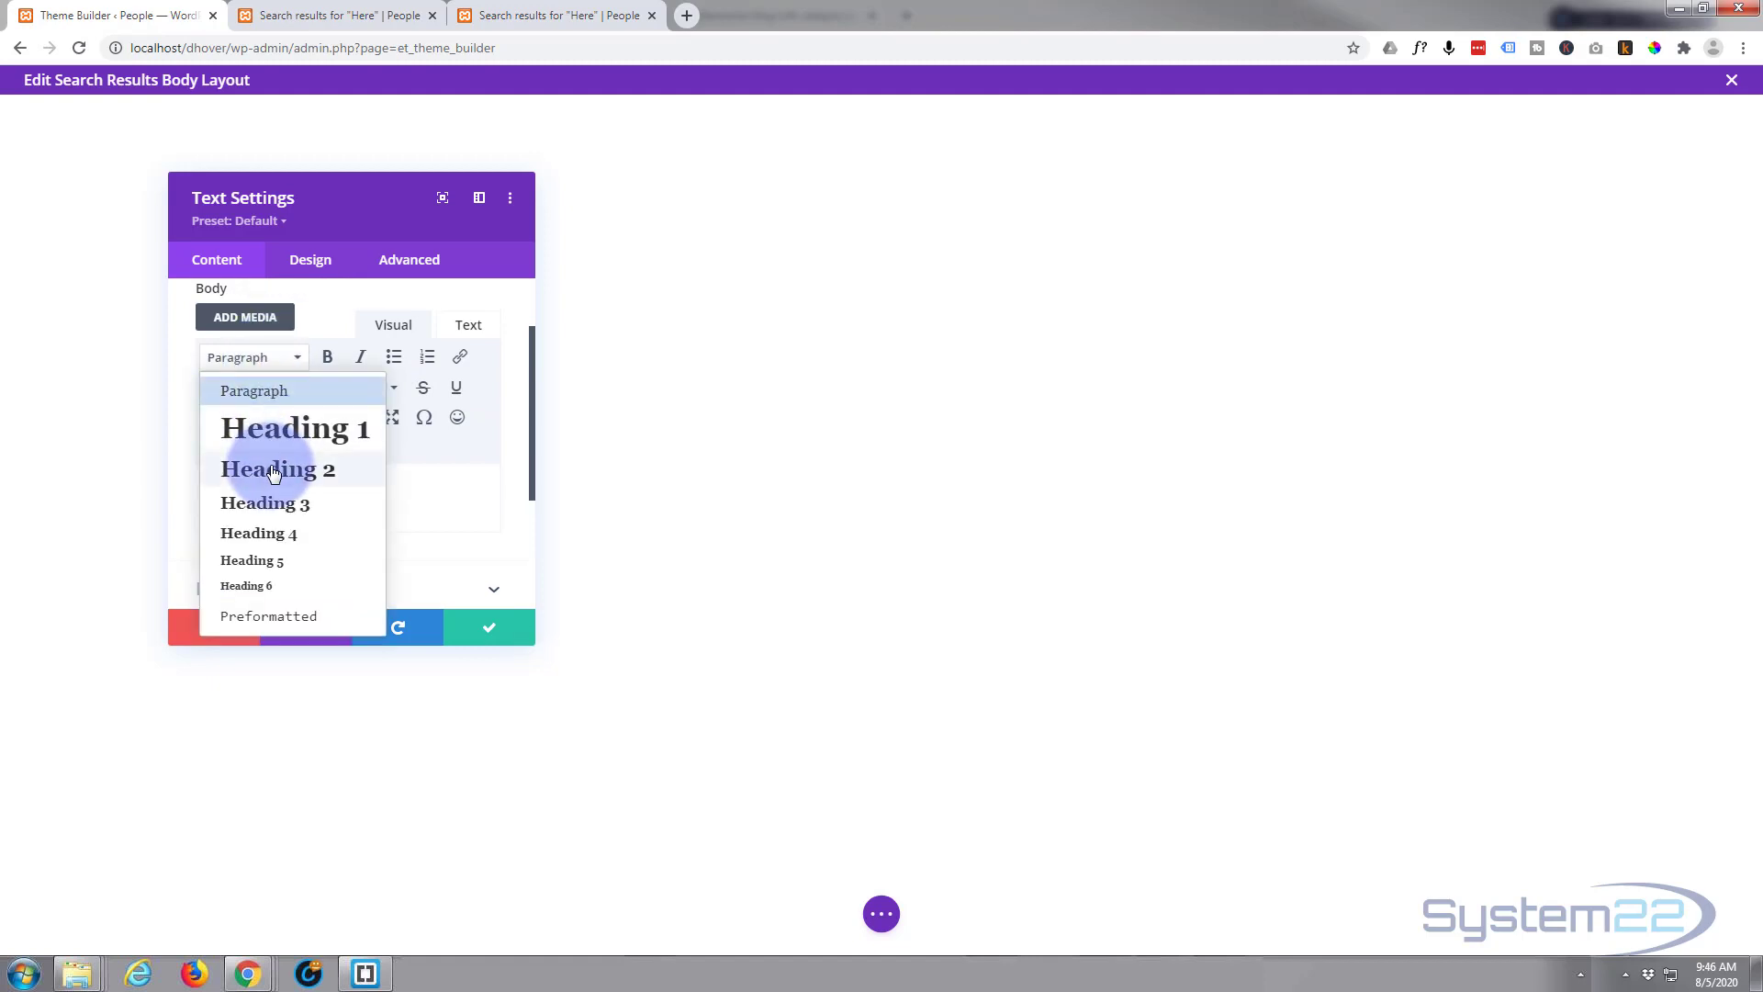
left_click(273, 472)
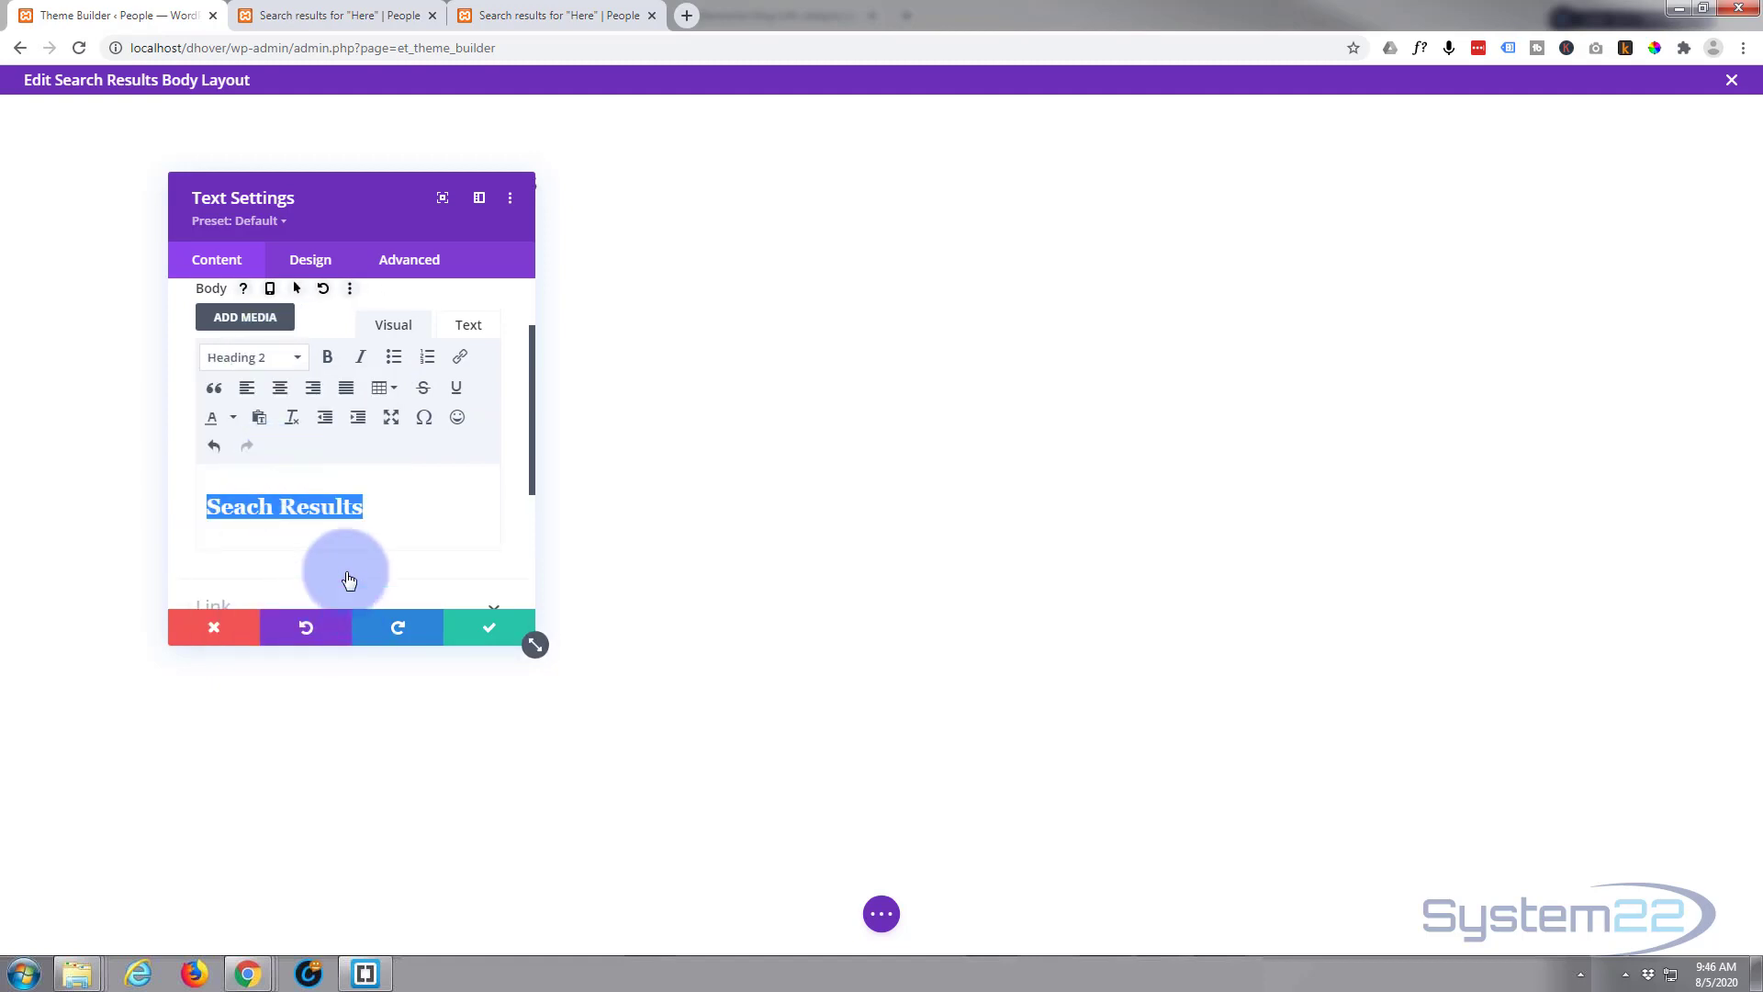
left_click_drag(359, 207, 979, 219)
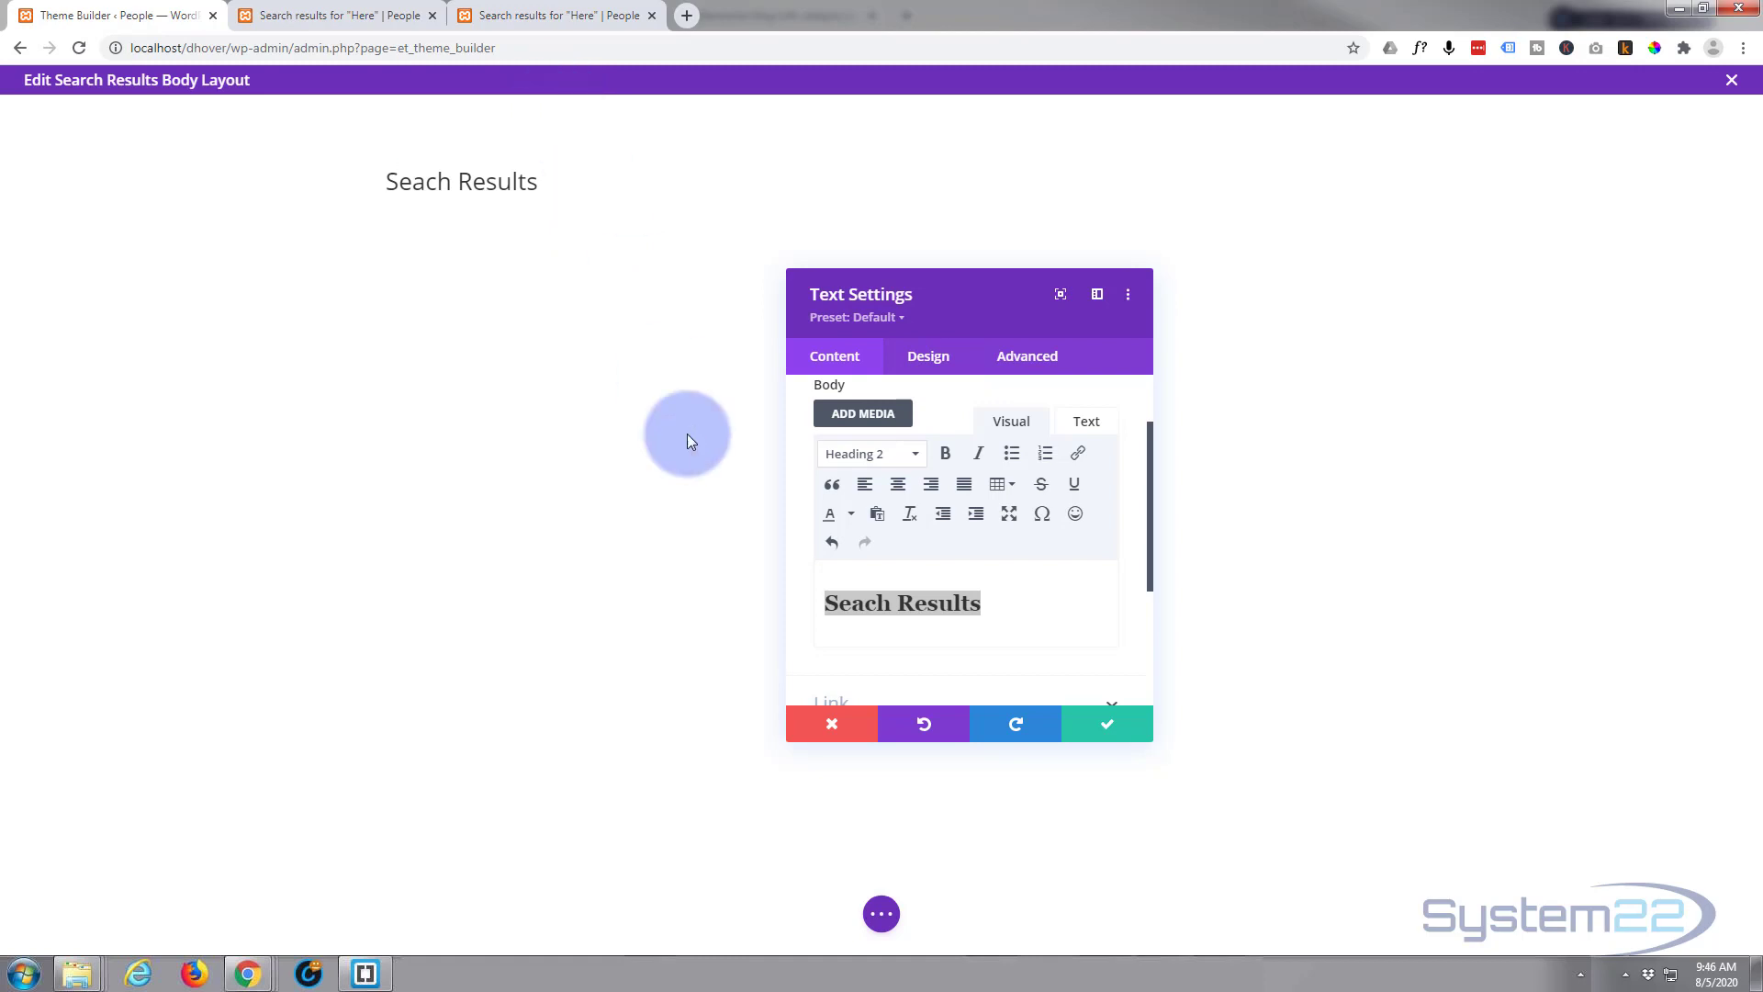
left_click(1127, 730)
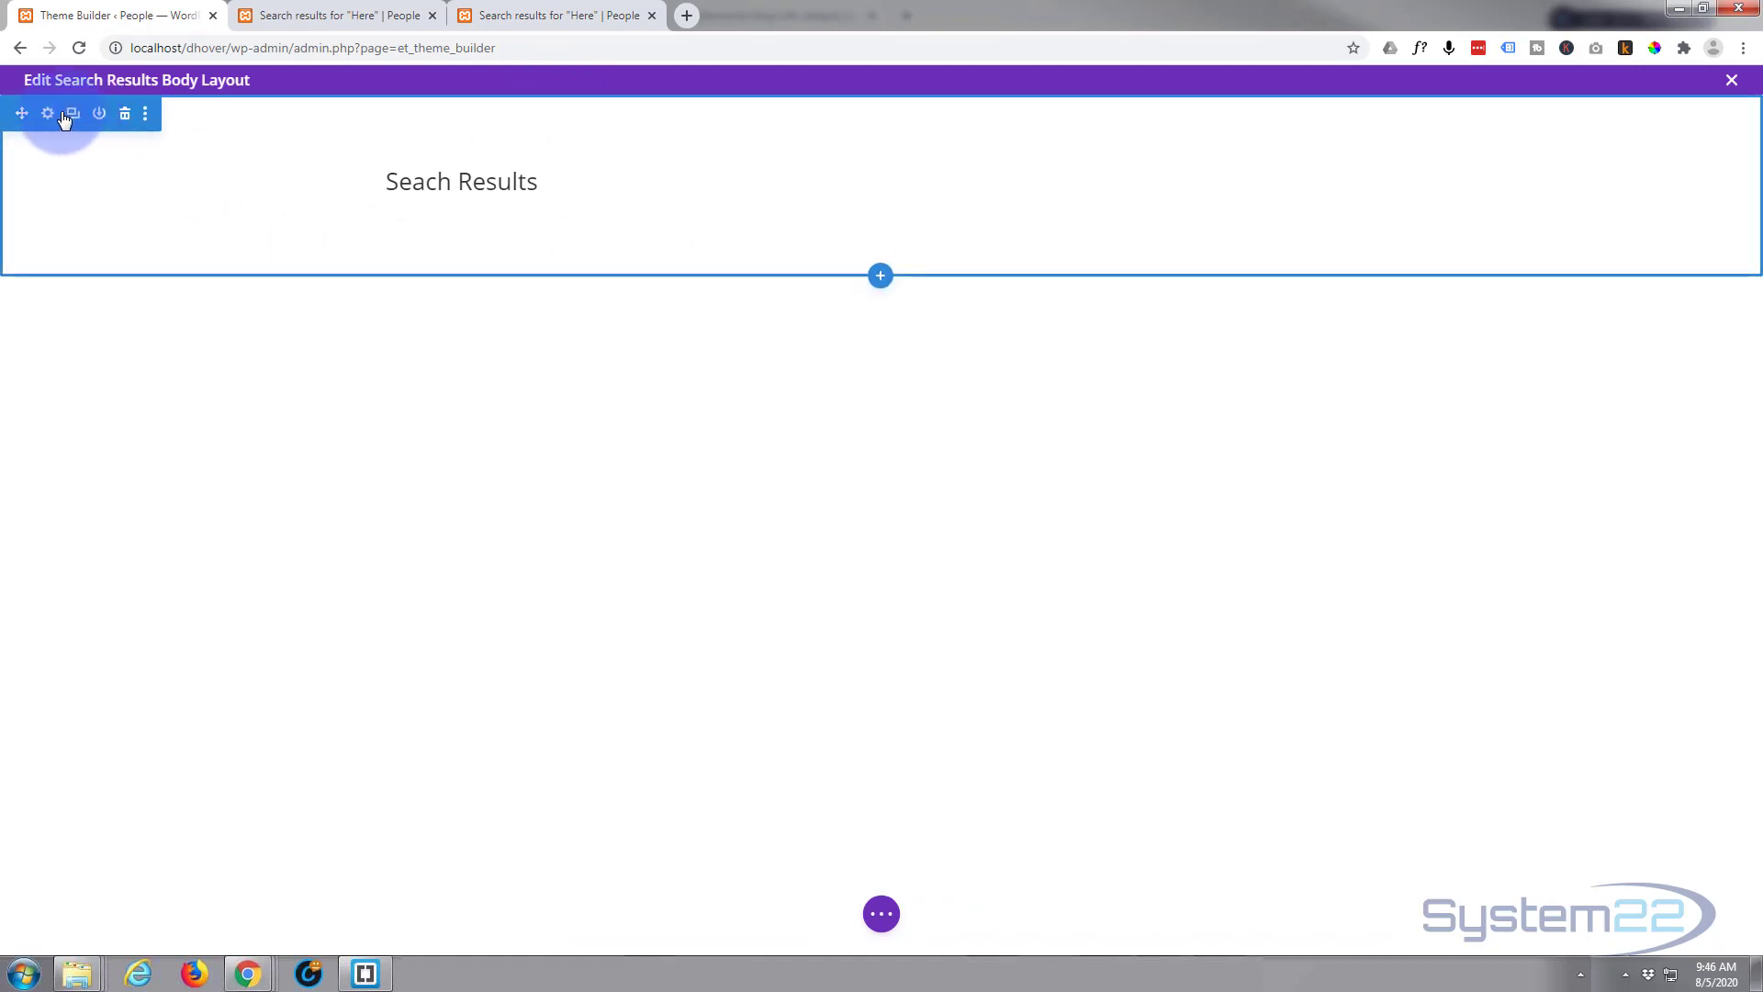
- Set the section's background colour to the blue saved swatch and save the section settings
left_click(48, 115)
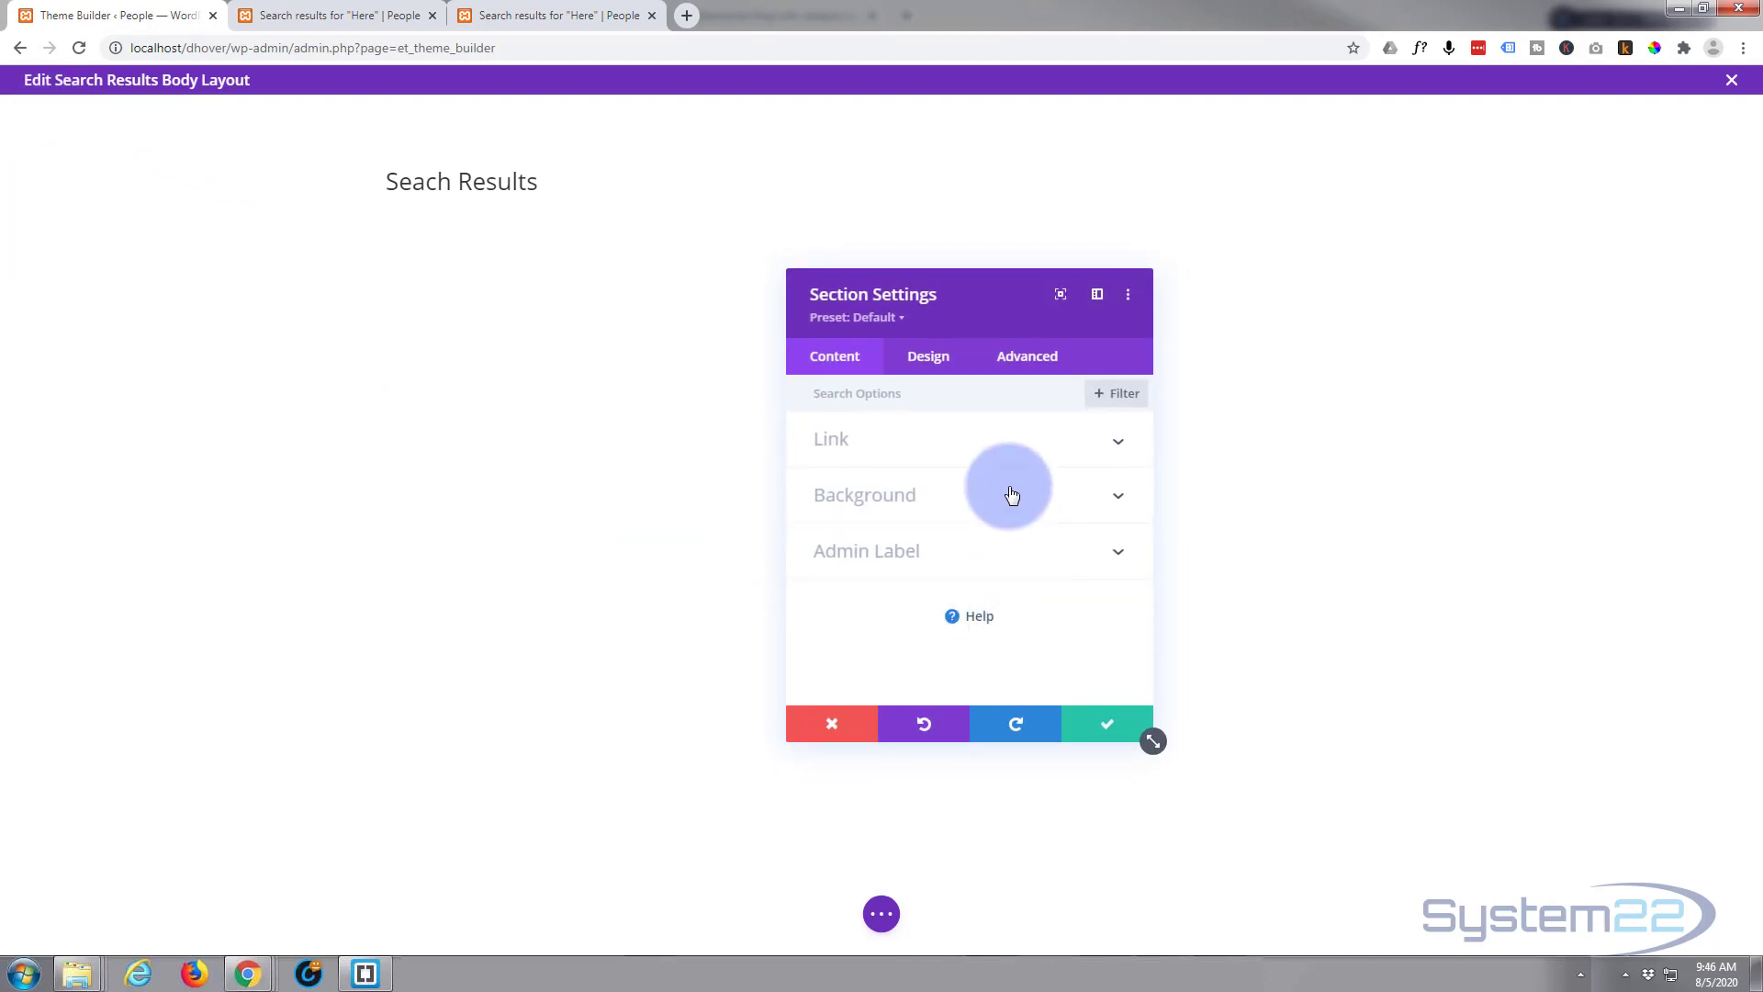
left_click(1007, 510)
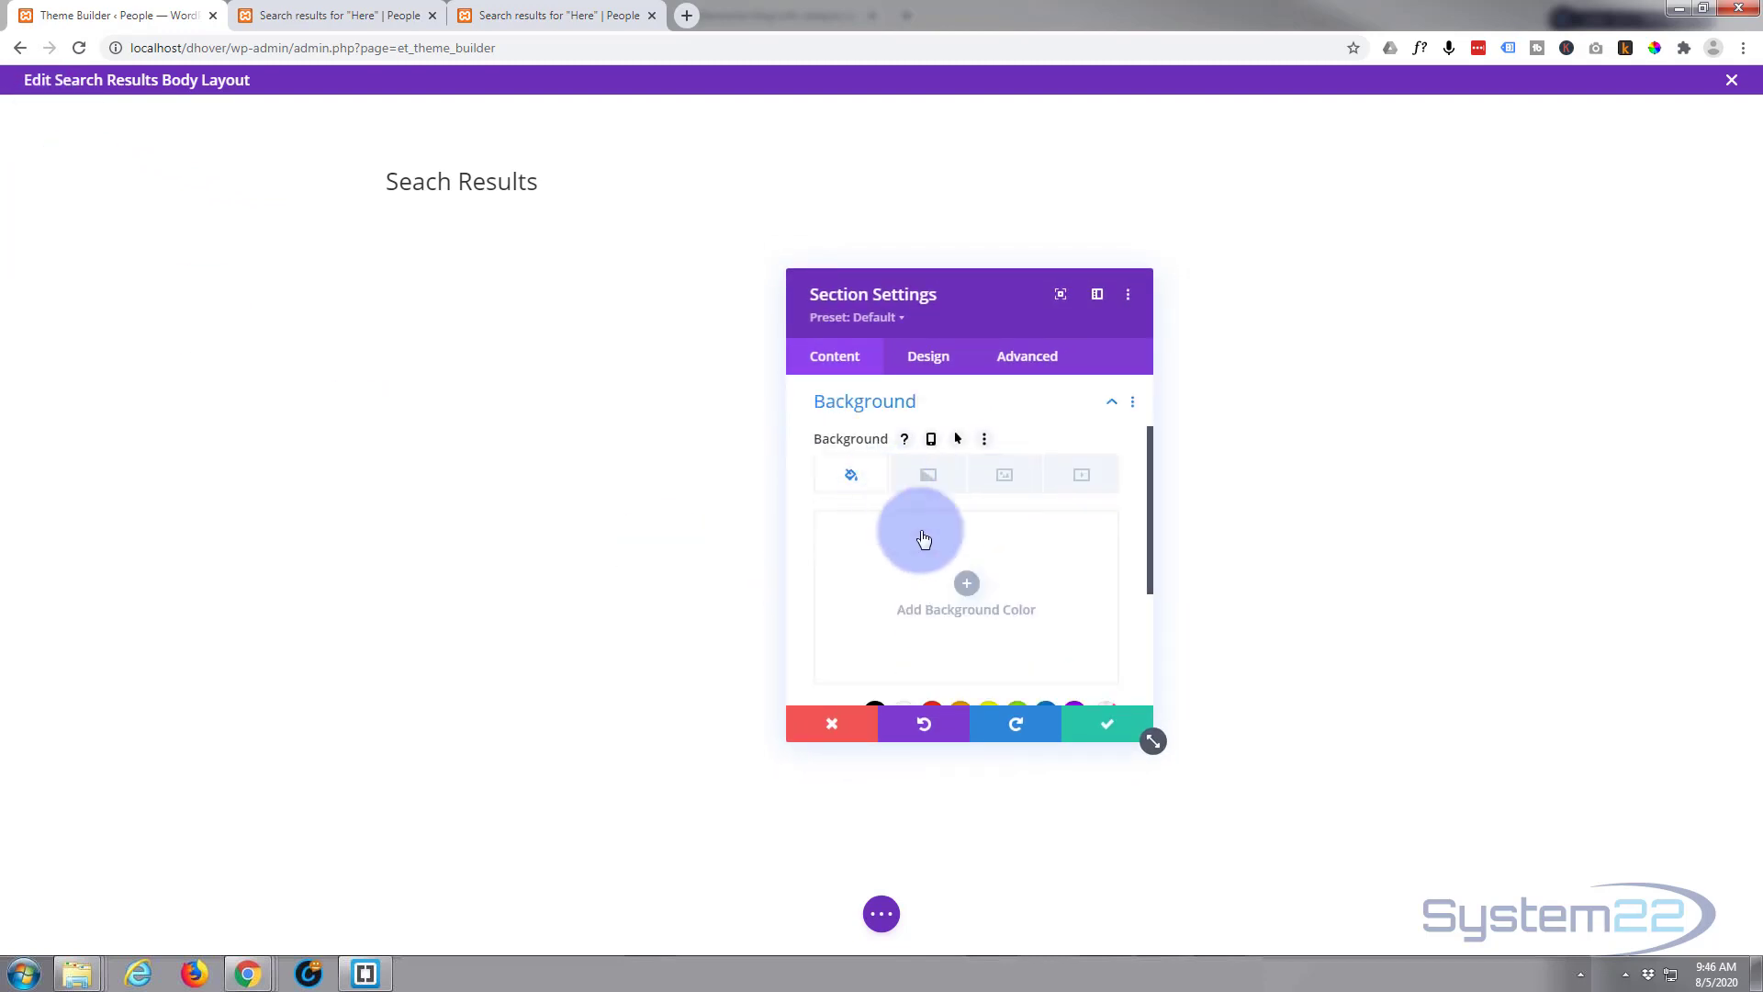
scroll(931, 554, "down", 2)
left_click(1051, 530)
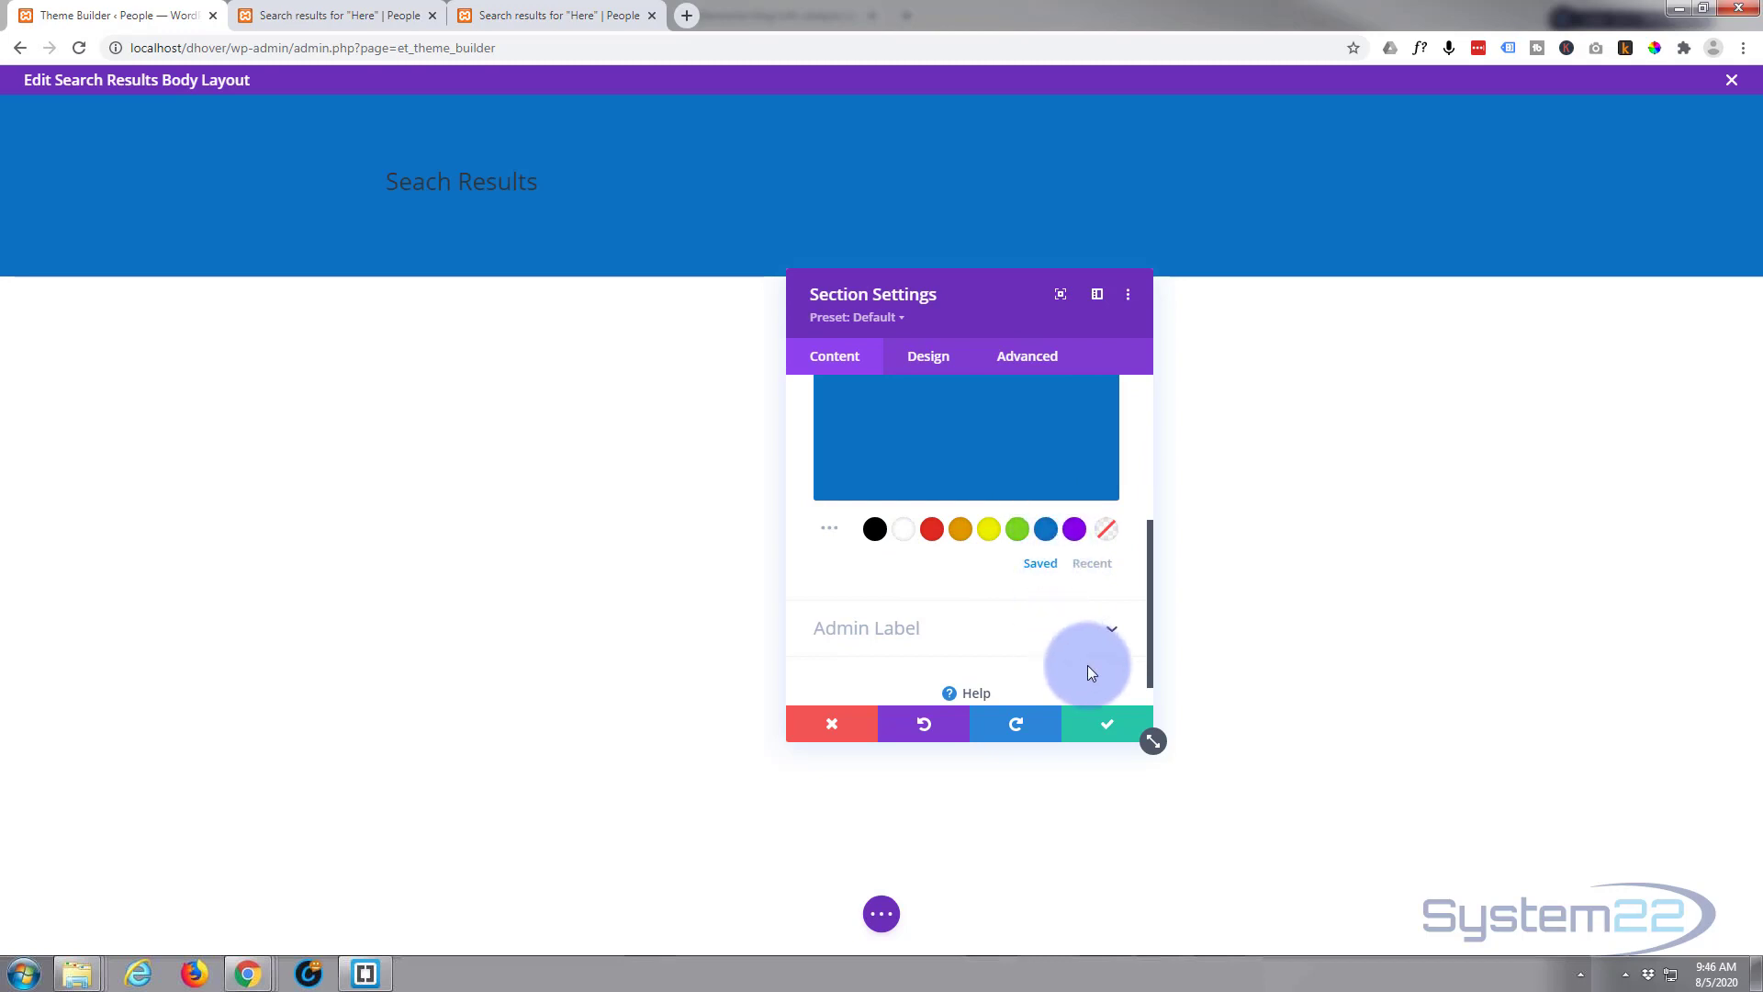
left_click(1107, 725)
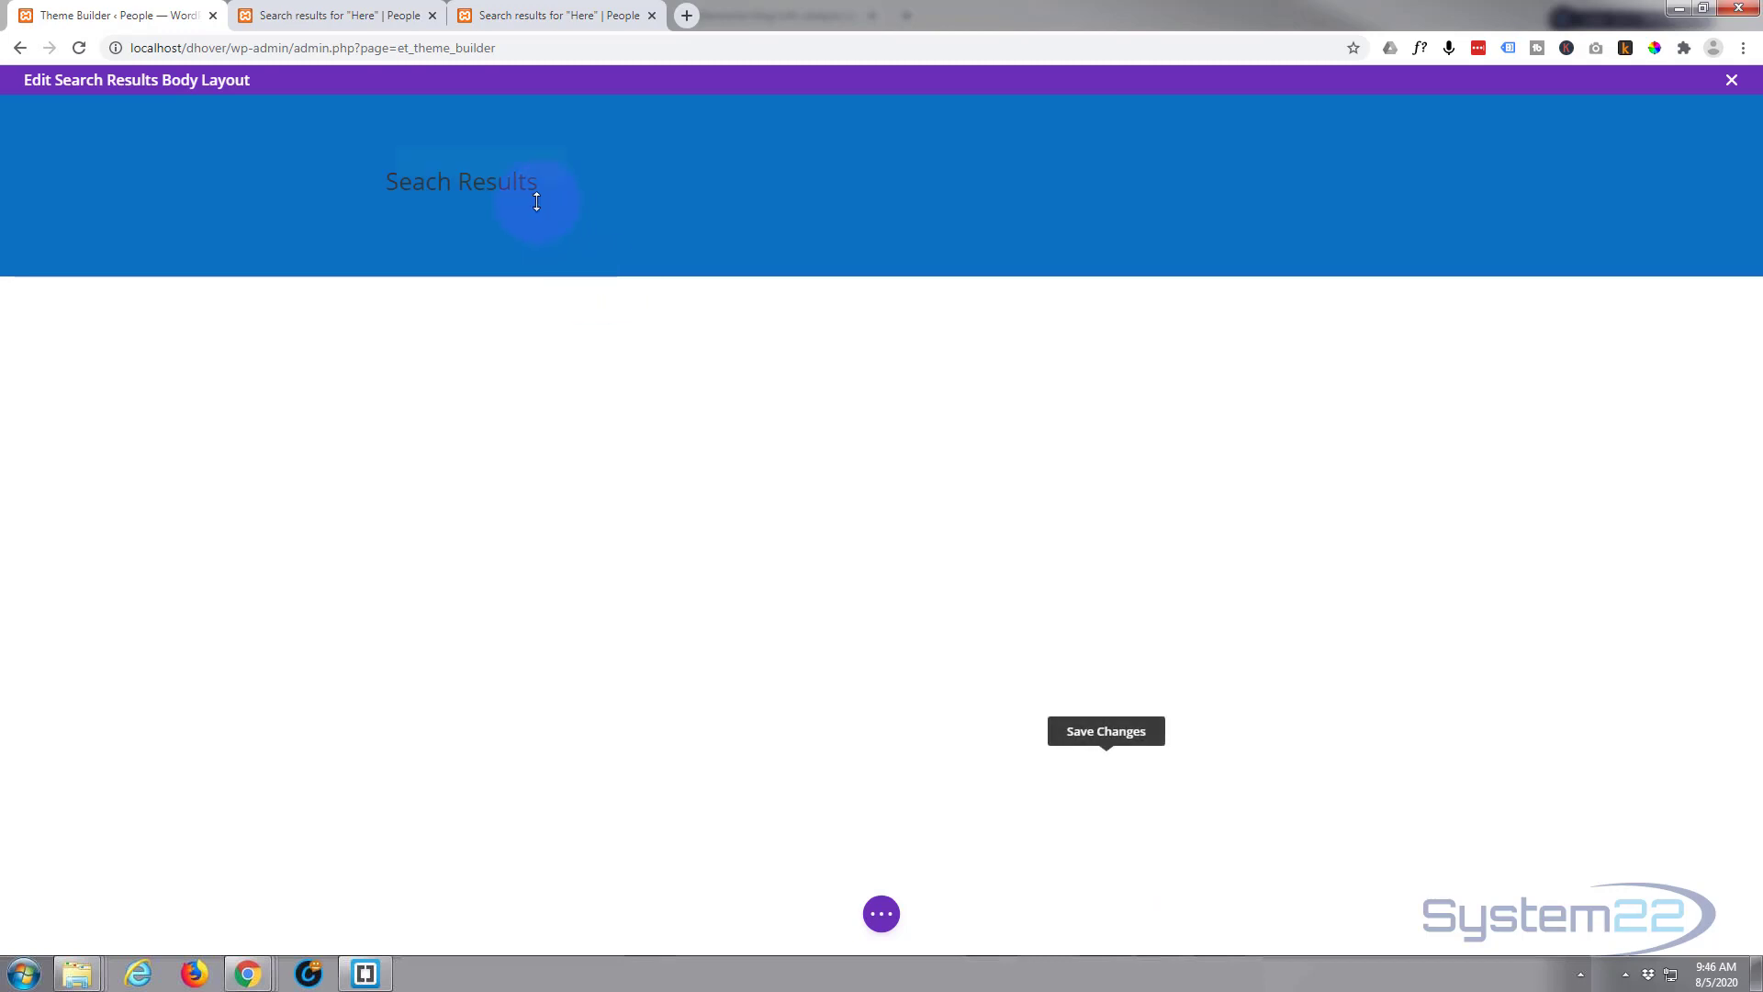
- Set the "Seach Results" Heading 2 font weight to Semi Bold and its font style to uppercase
left_click(826, 225)
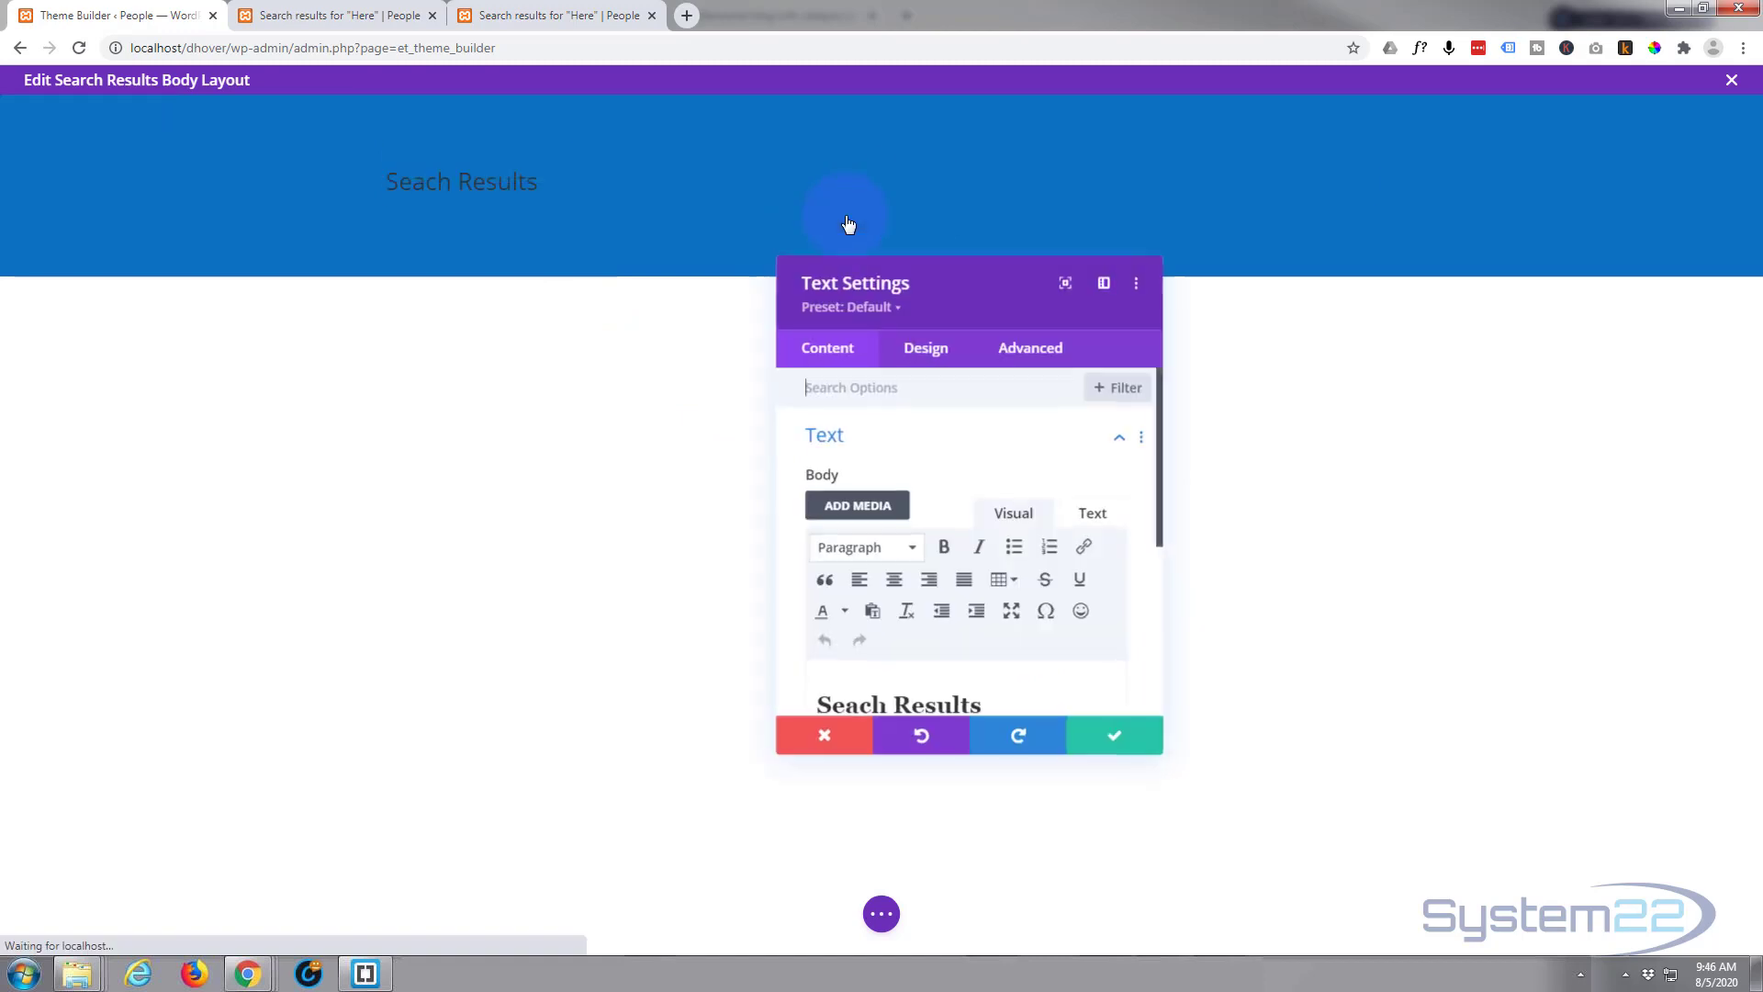
scroll(903, 515, "down", 2)
scroll(903, 515, "up", 2)
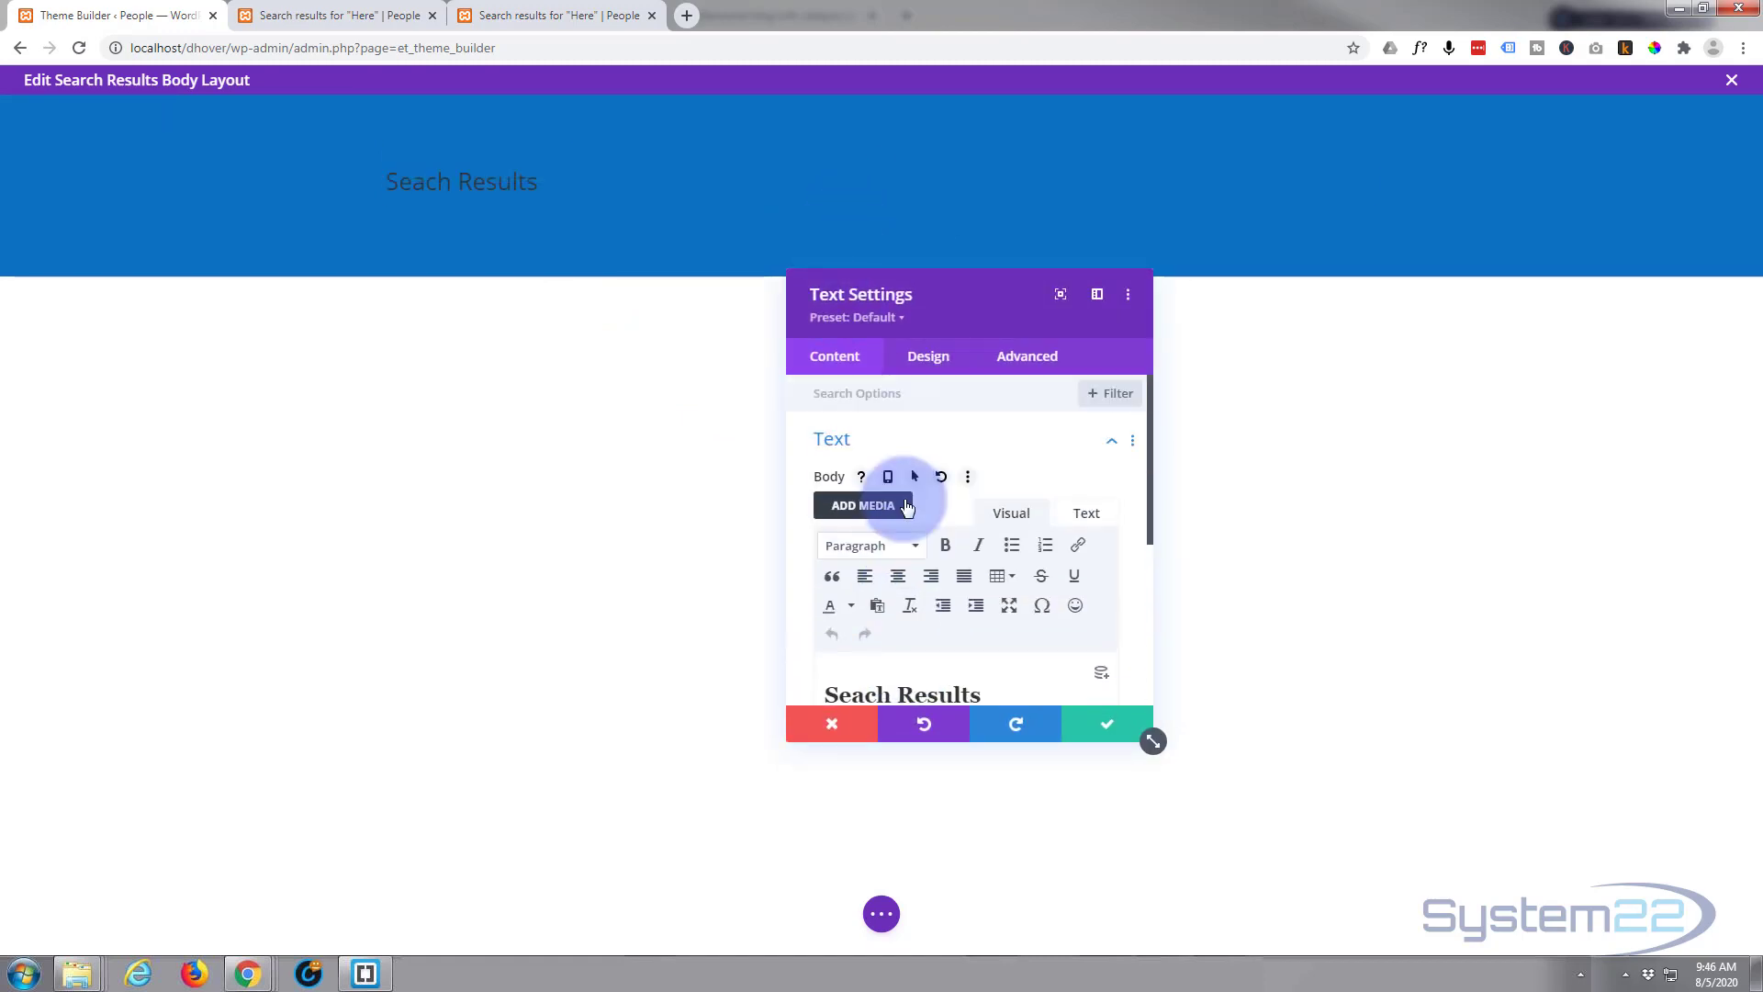
left_click(923, 358)
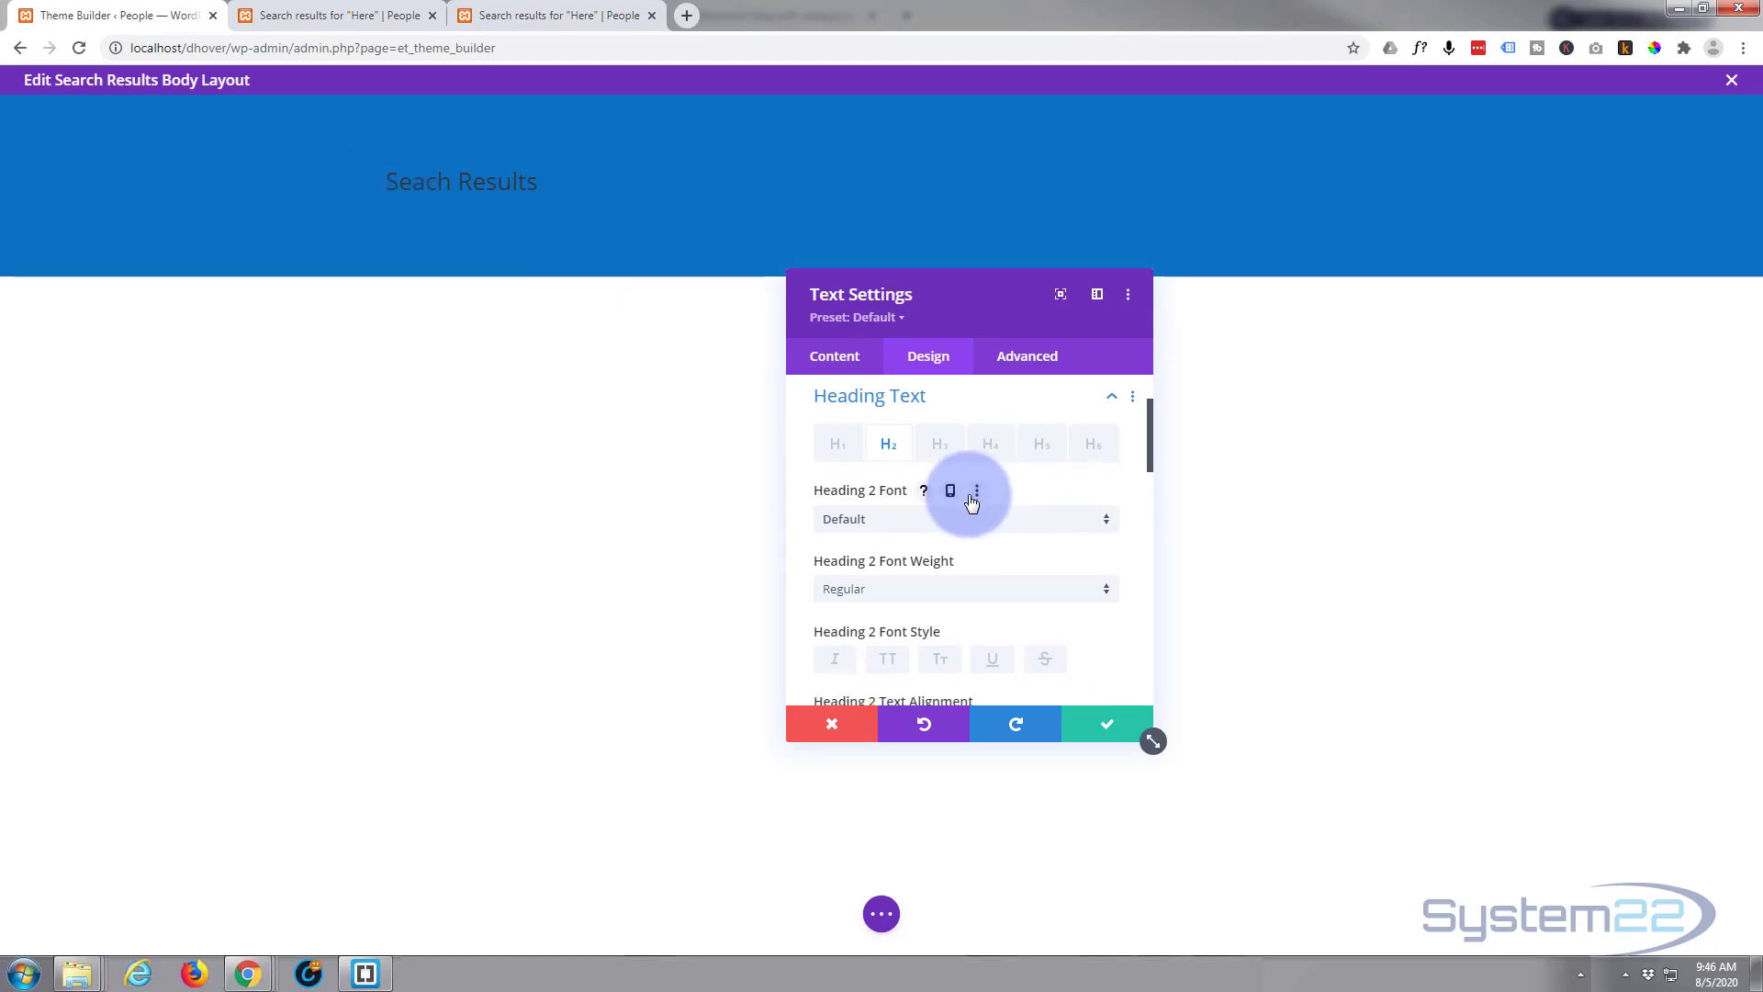
scroll(972, 503, "down", 1)
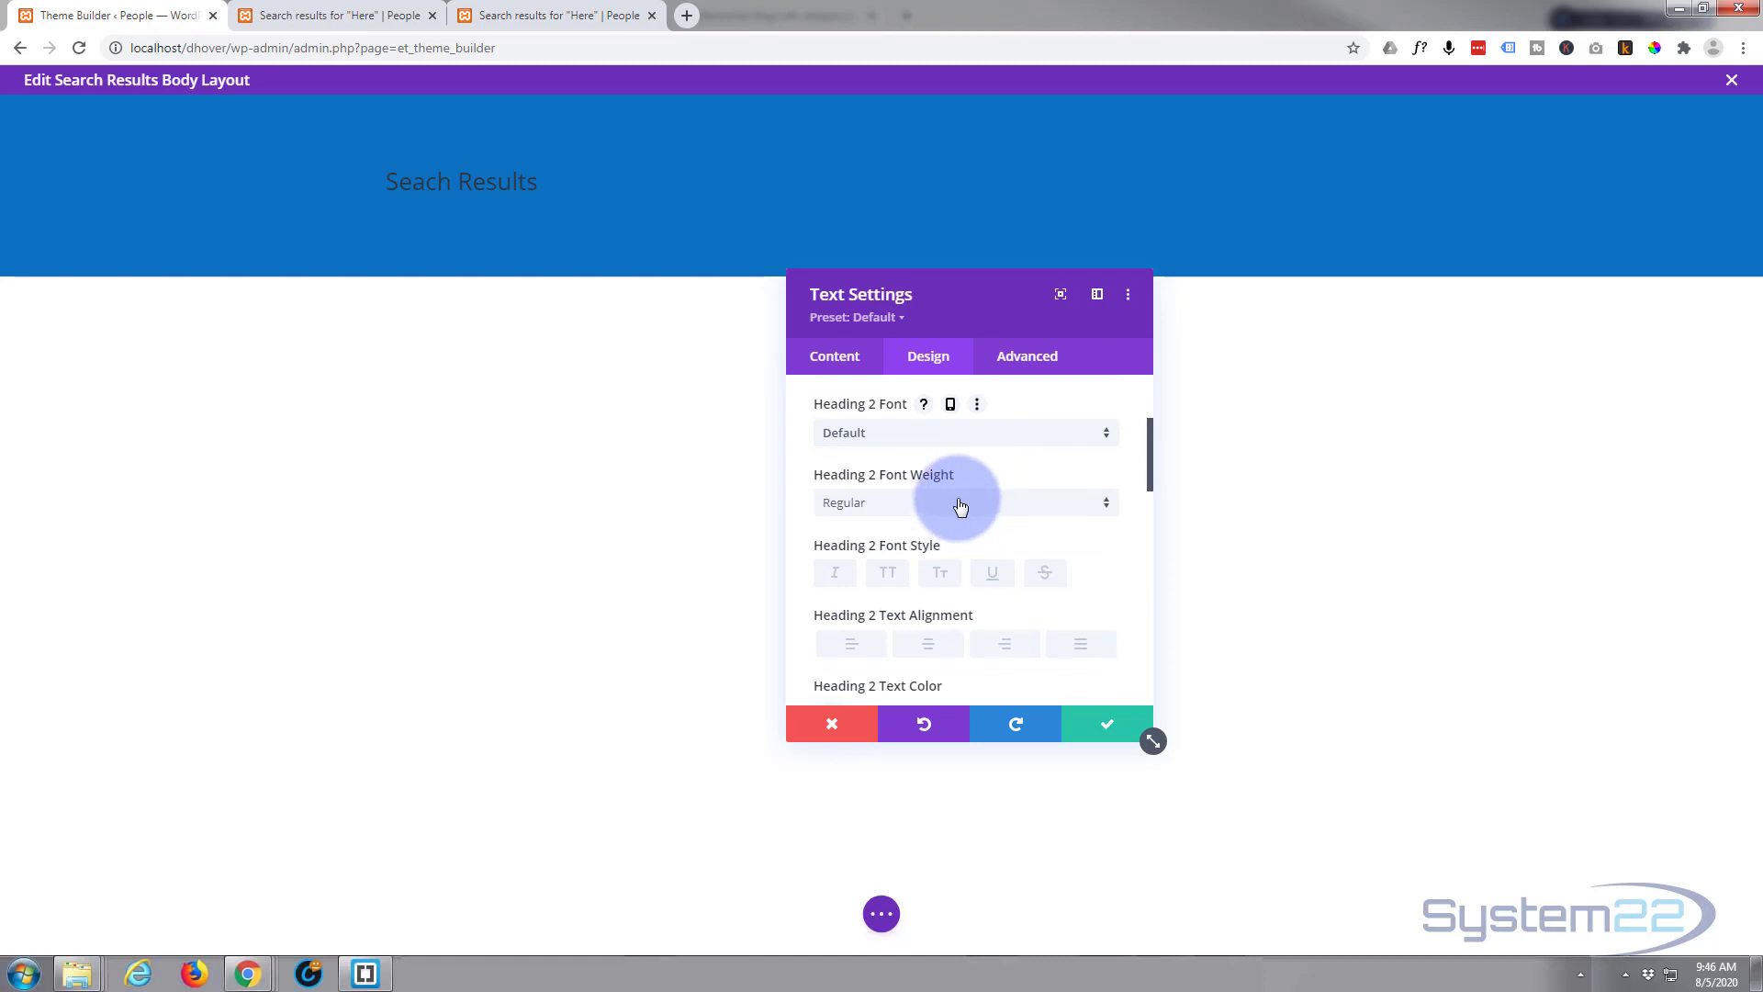
left_click(956, 503)
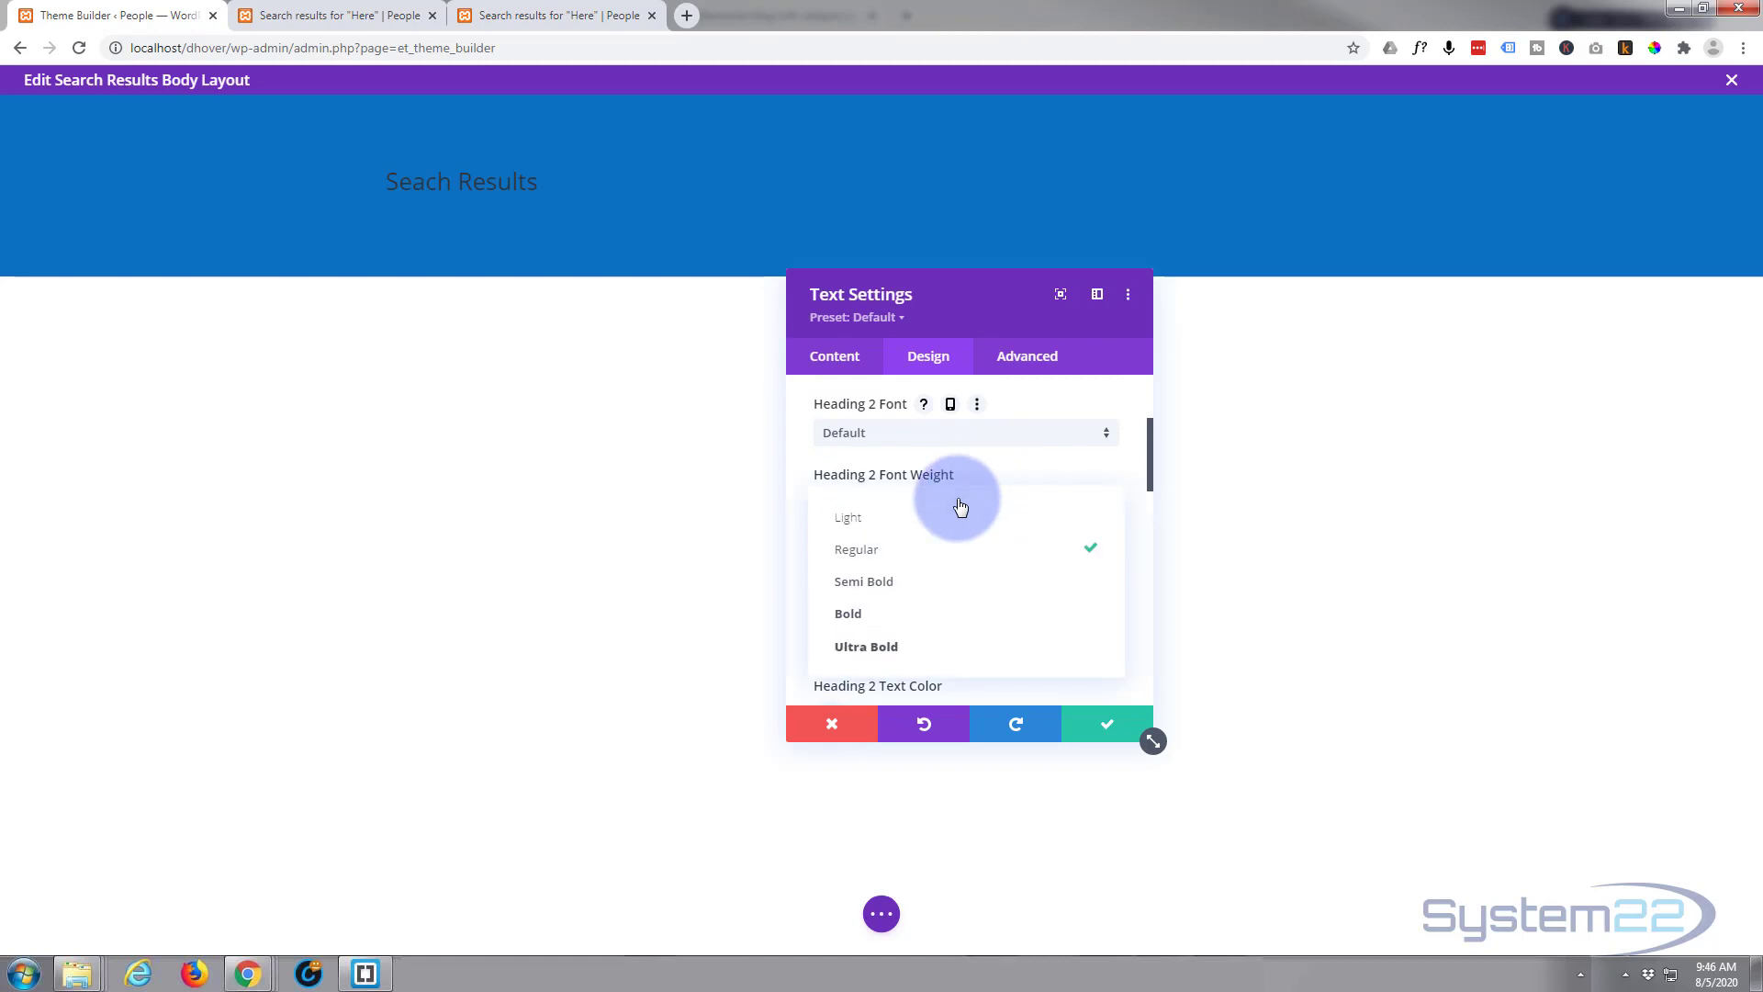
left_click(931, 583)
scroll(939, 587, "down", 2)
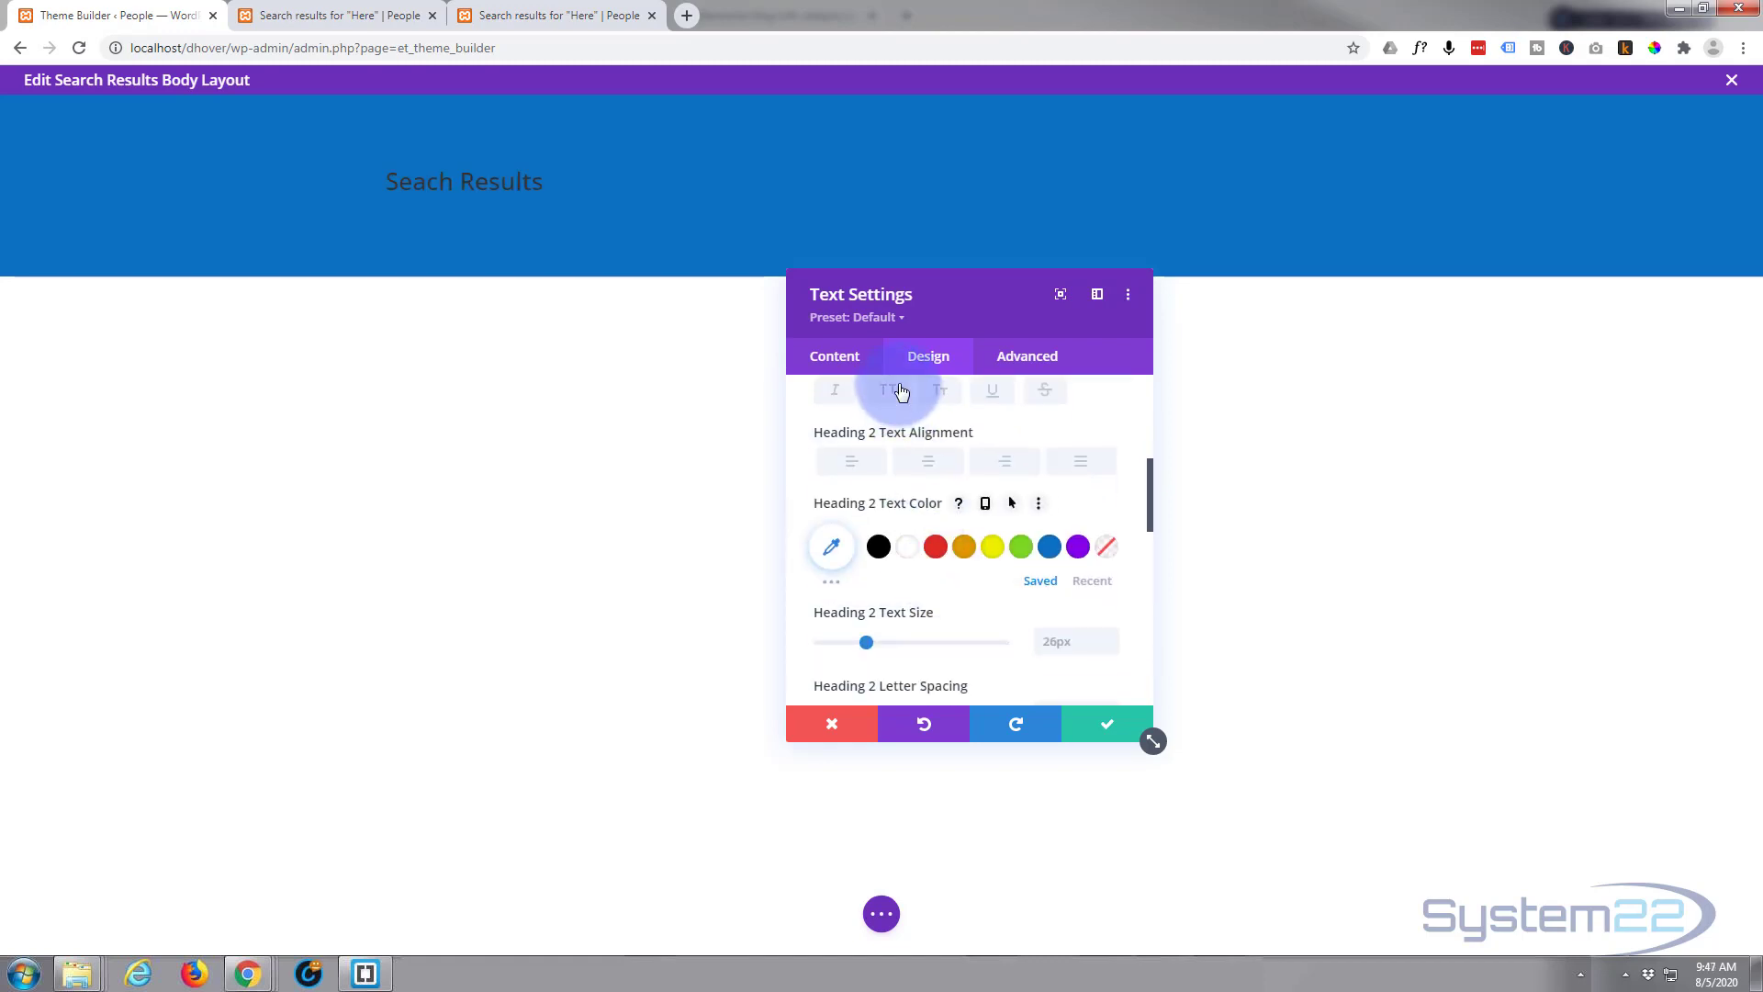
left_click(896, 397)
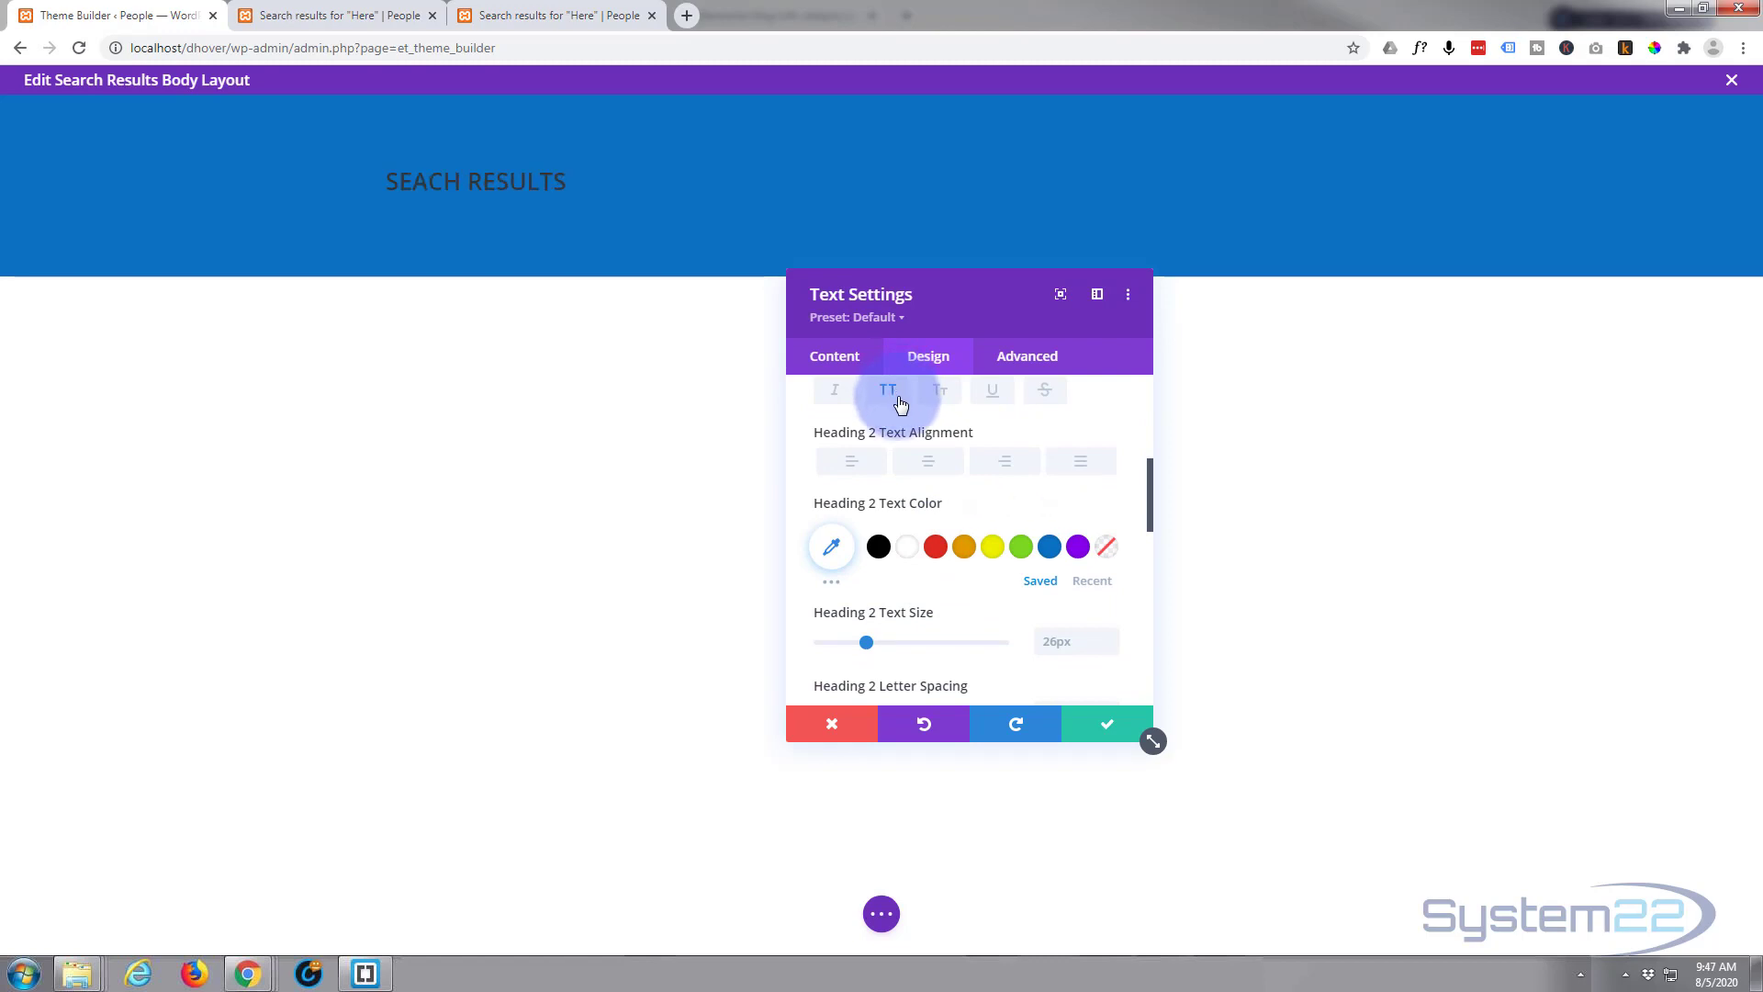
- Make the Heading 2 text white, centred and 40px in size, and save the text module
left_click(909, 545)
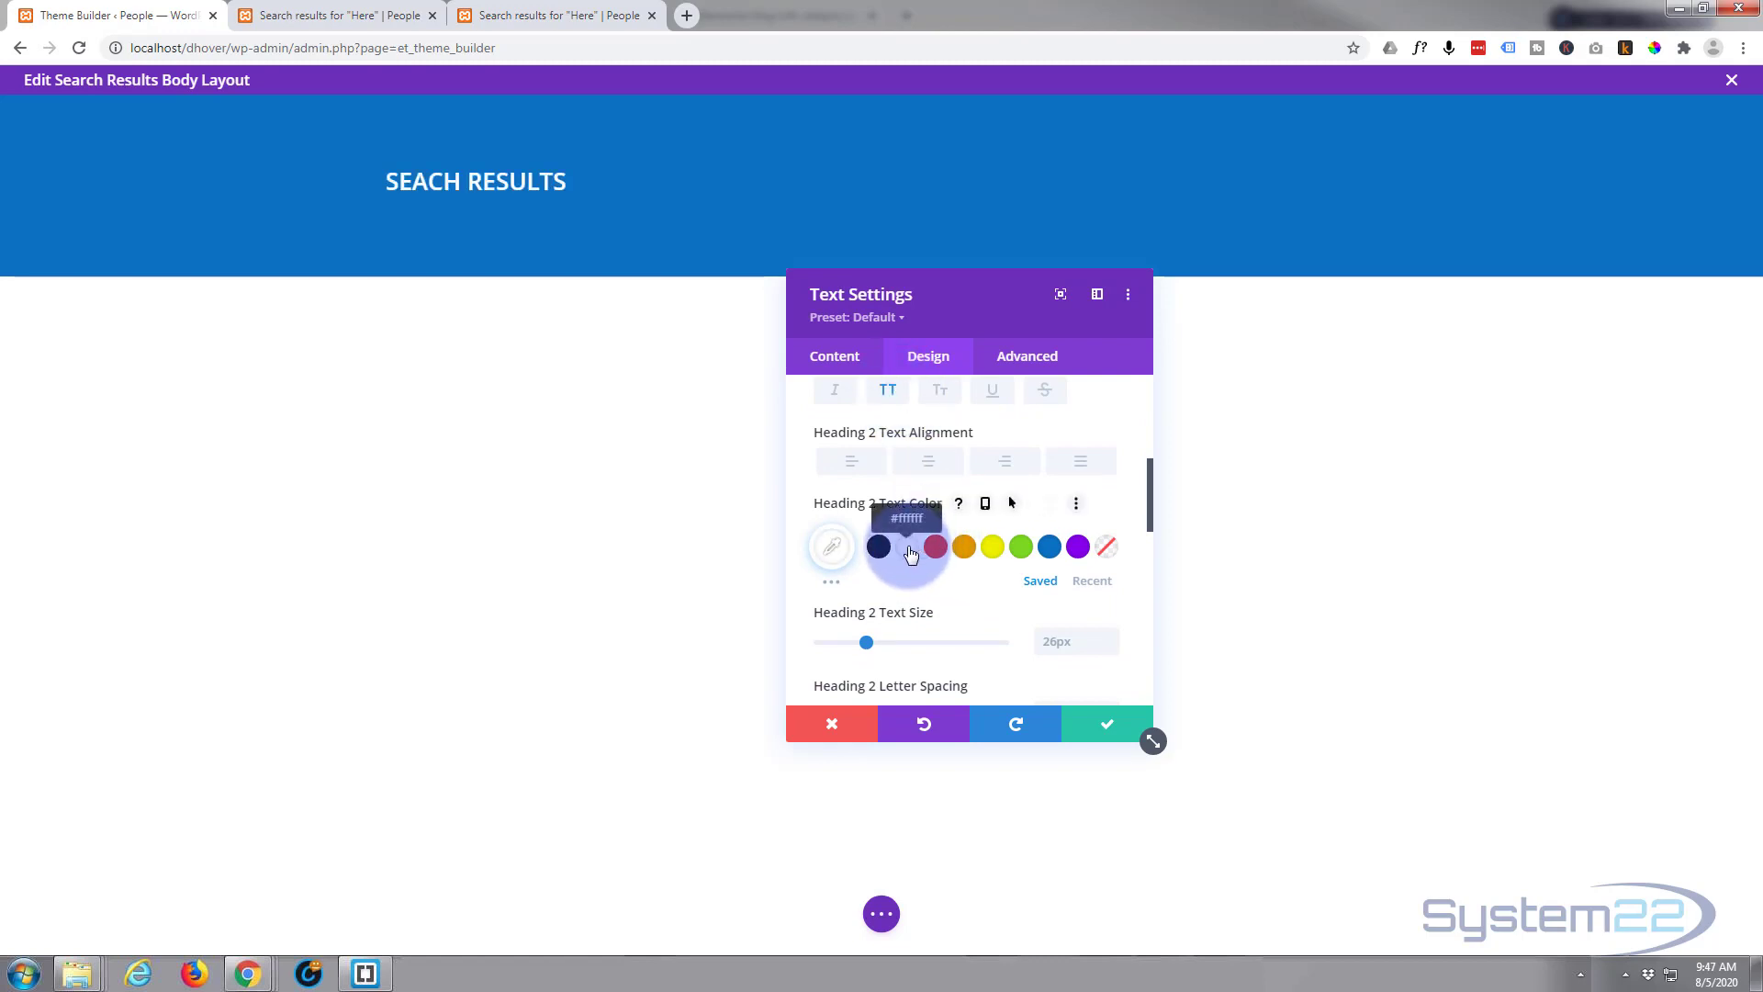
left_click(931, 462)
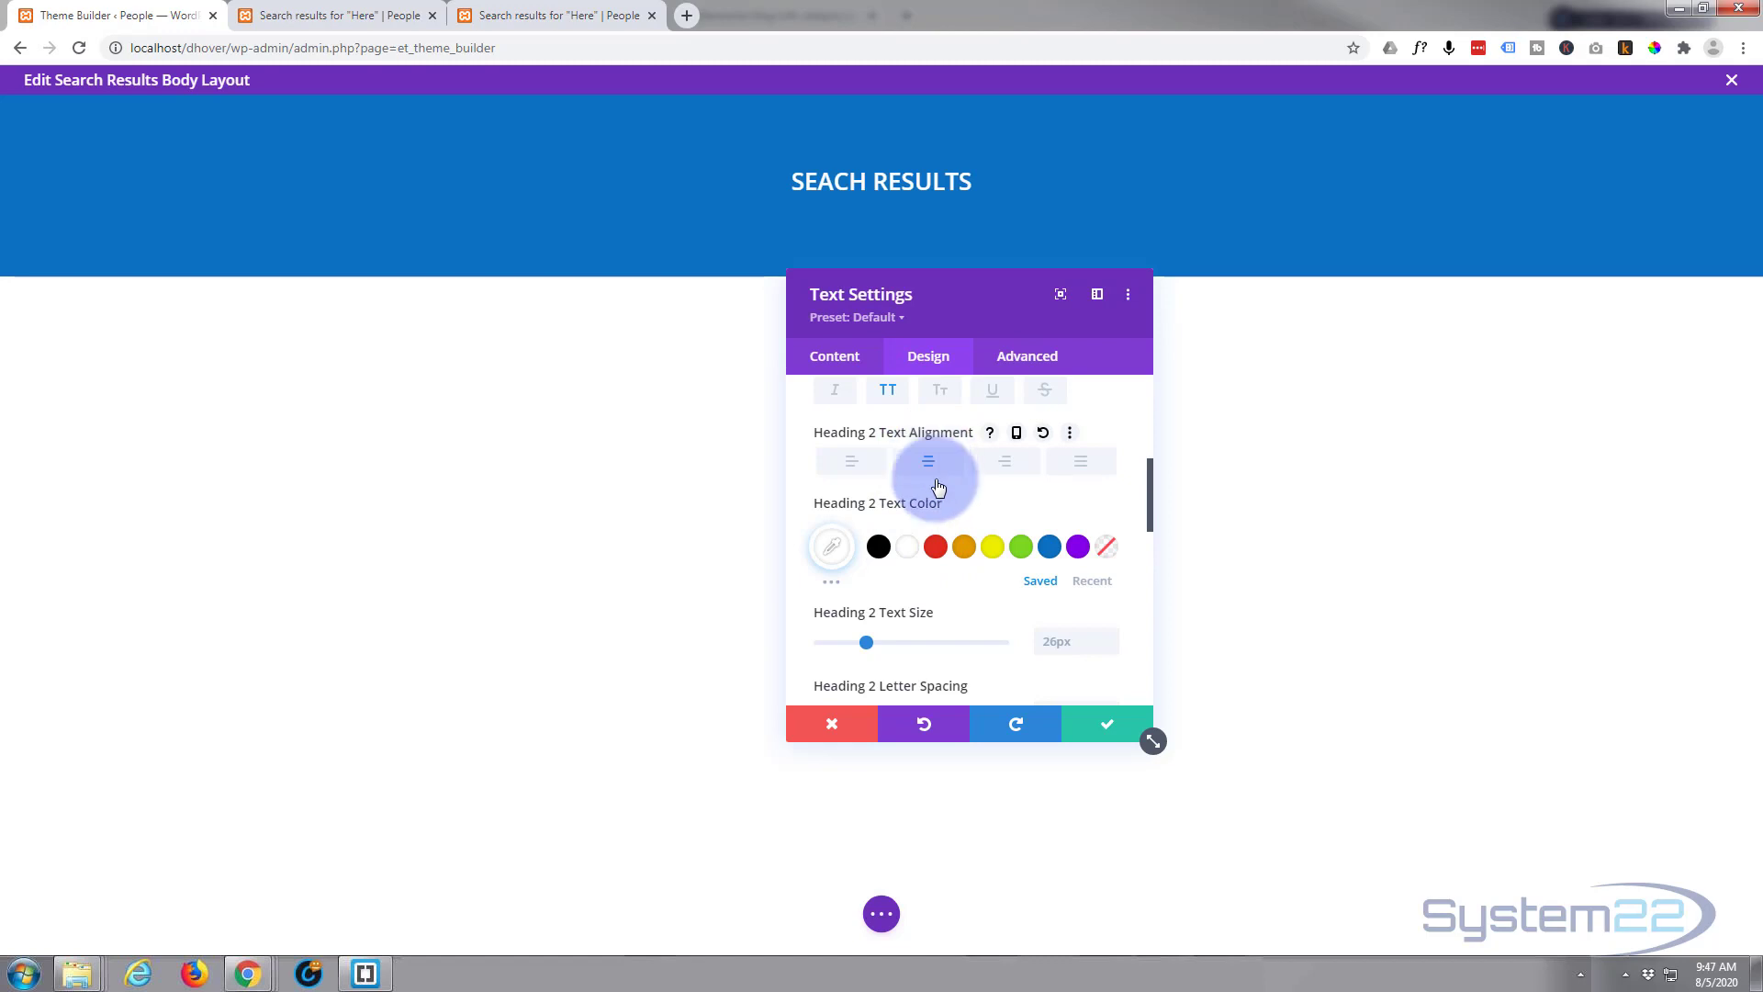
left_click(867, 642)
left_click_drag(872, 641, 891, 641)
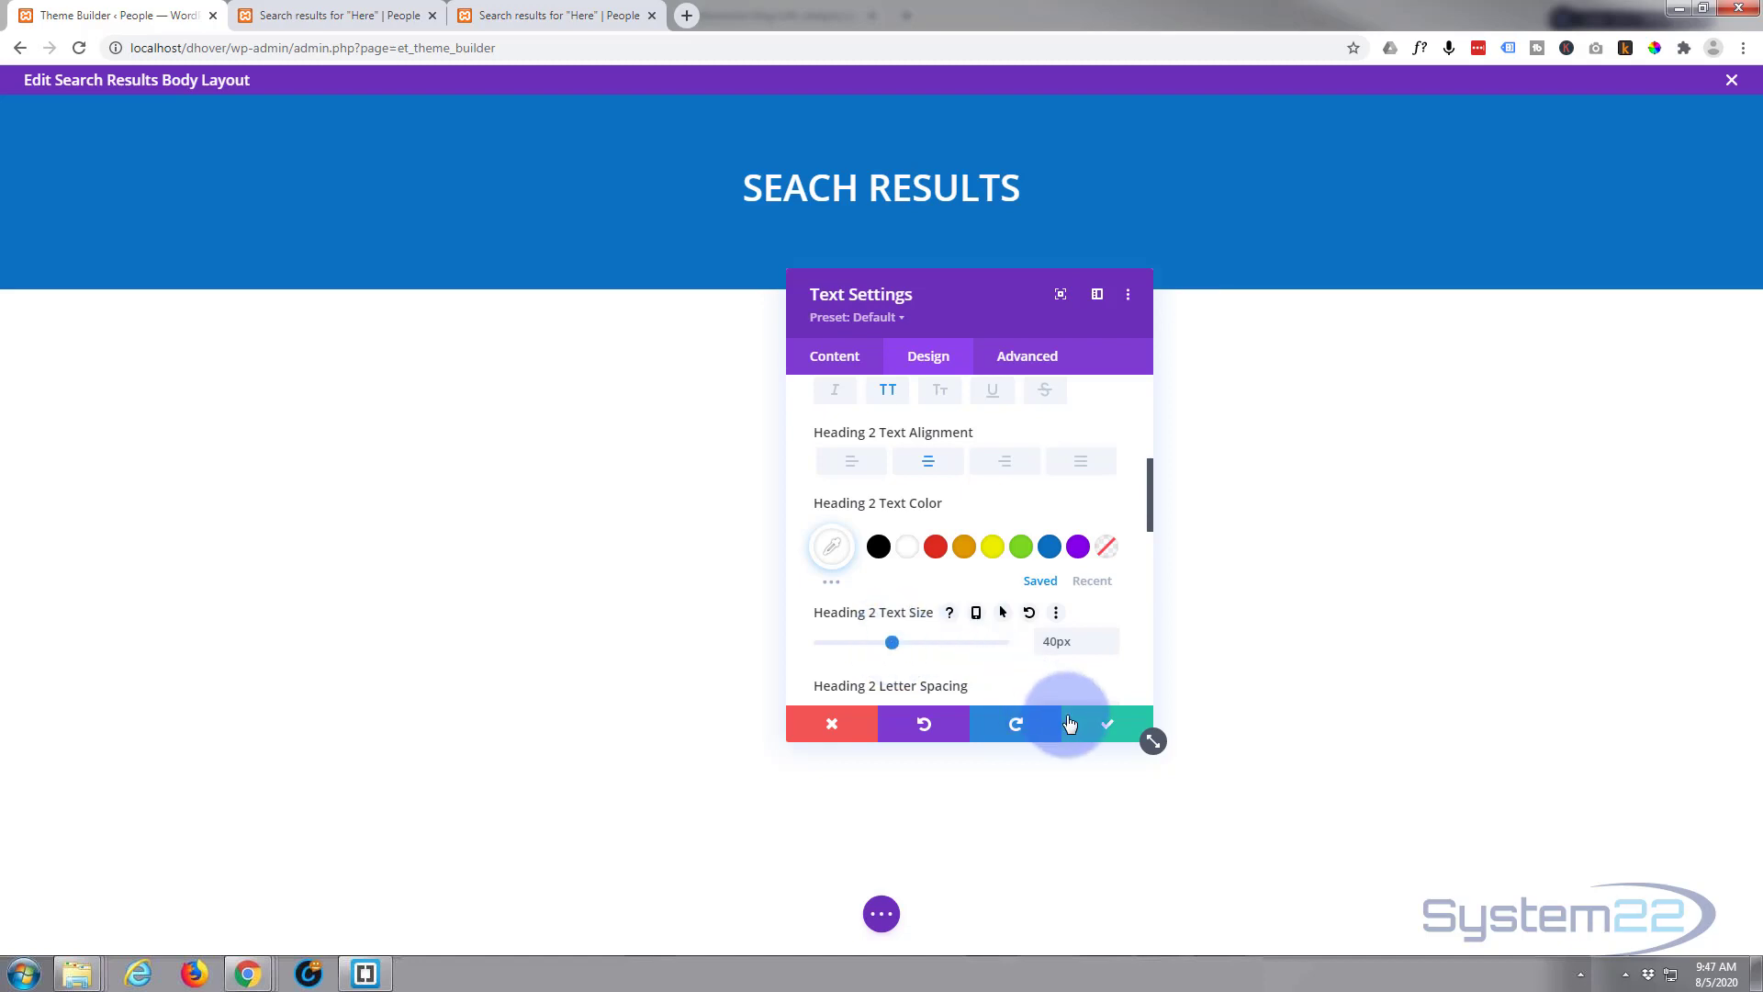
left_click(1116, 730)
- Duplicate the "Seach Results" text module and replace the copy's body with the Post/Archive Title dynamic content
mouse_move(838, 191)
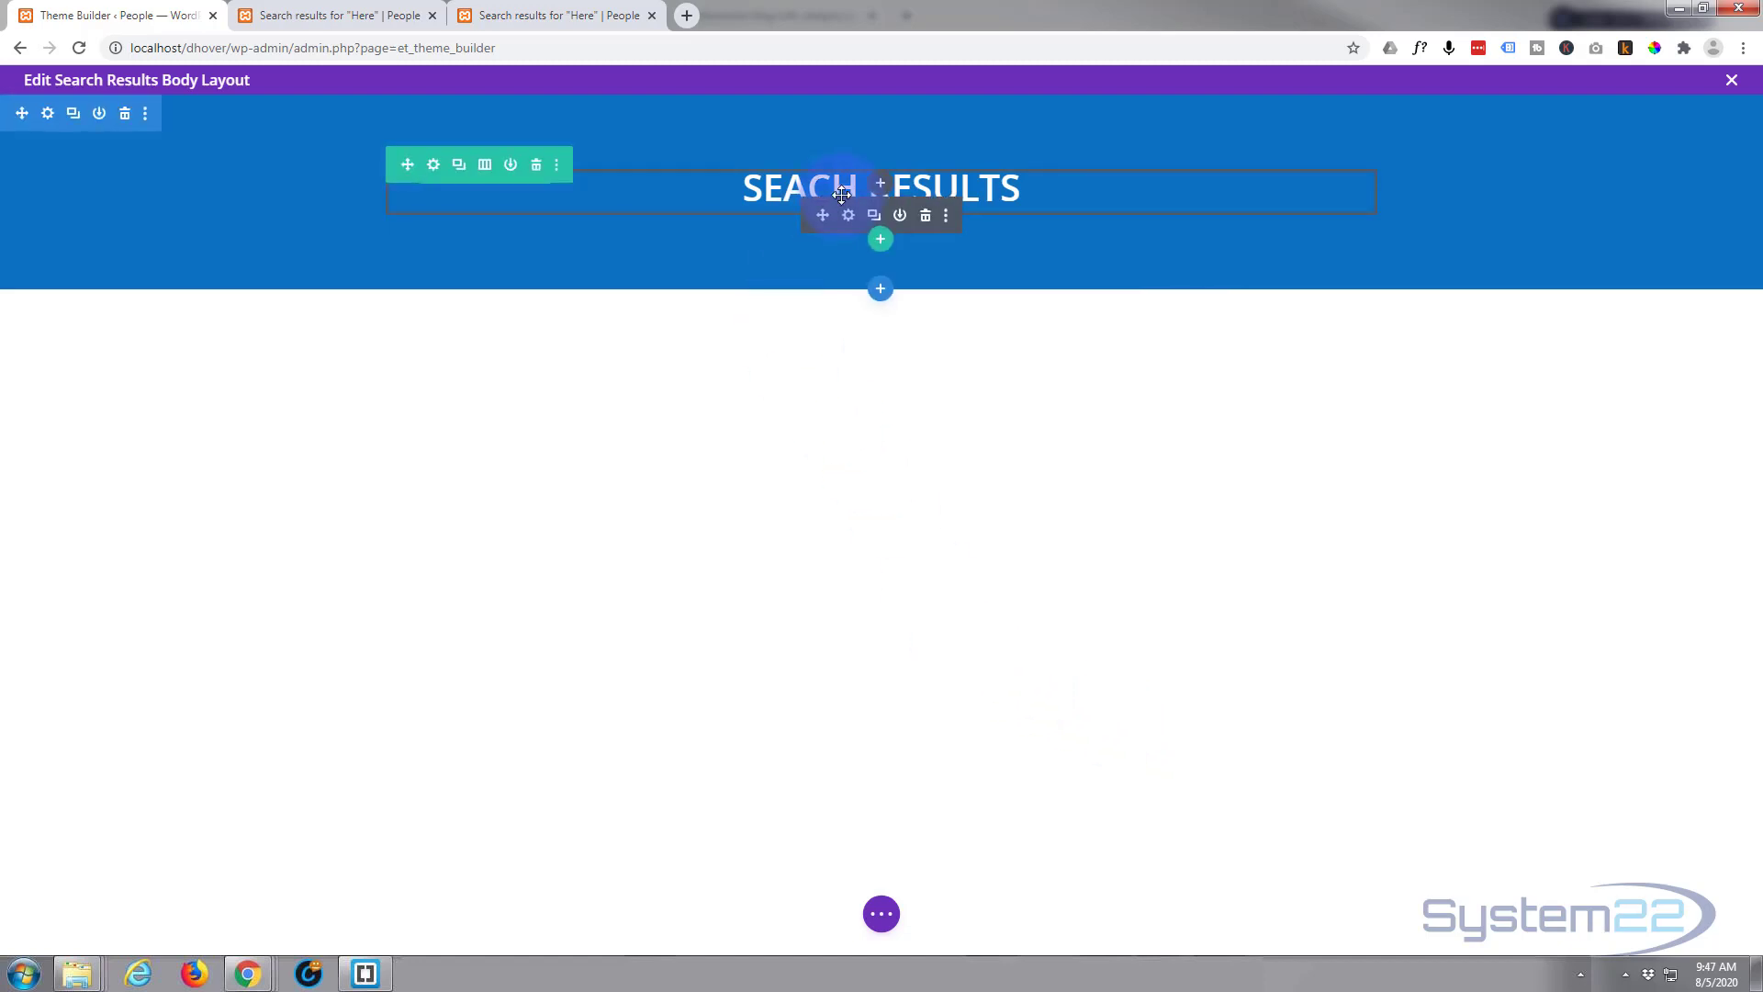
left_click(873, 218)
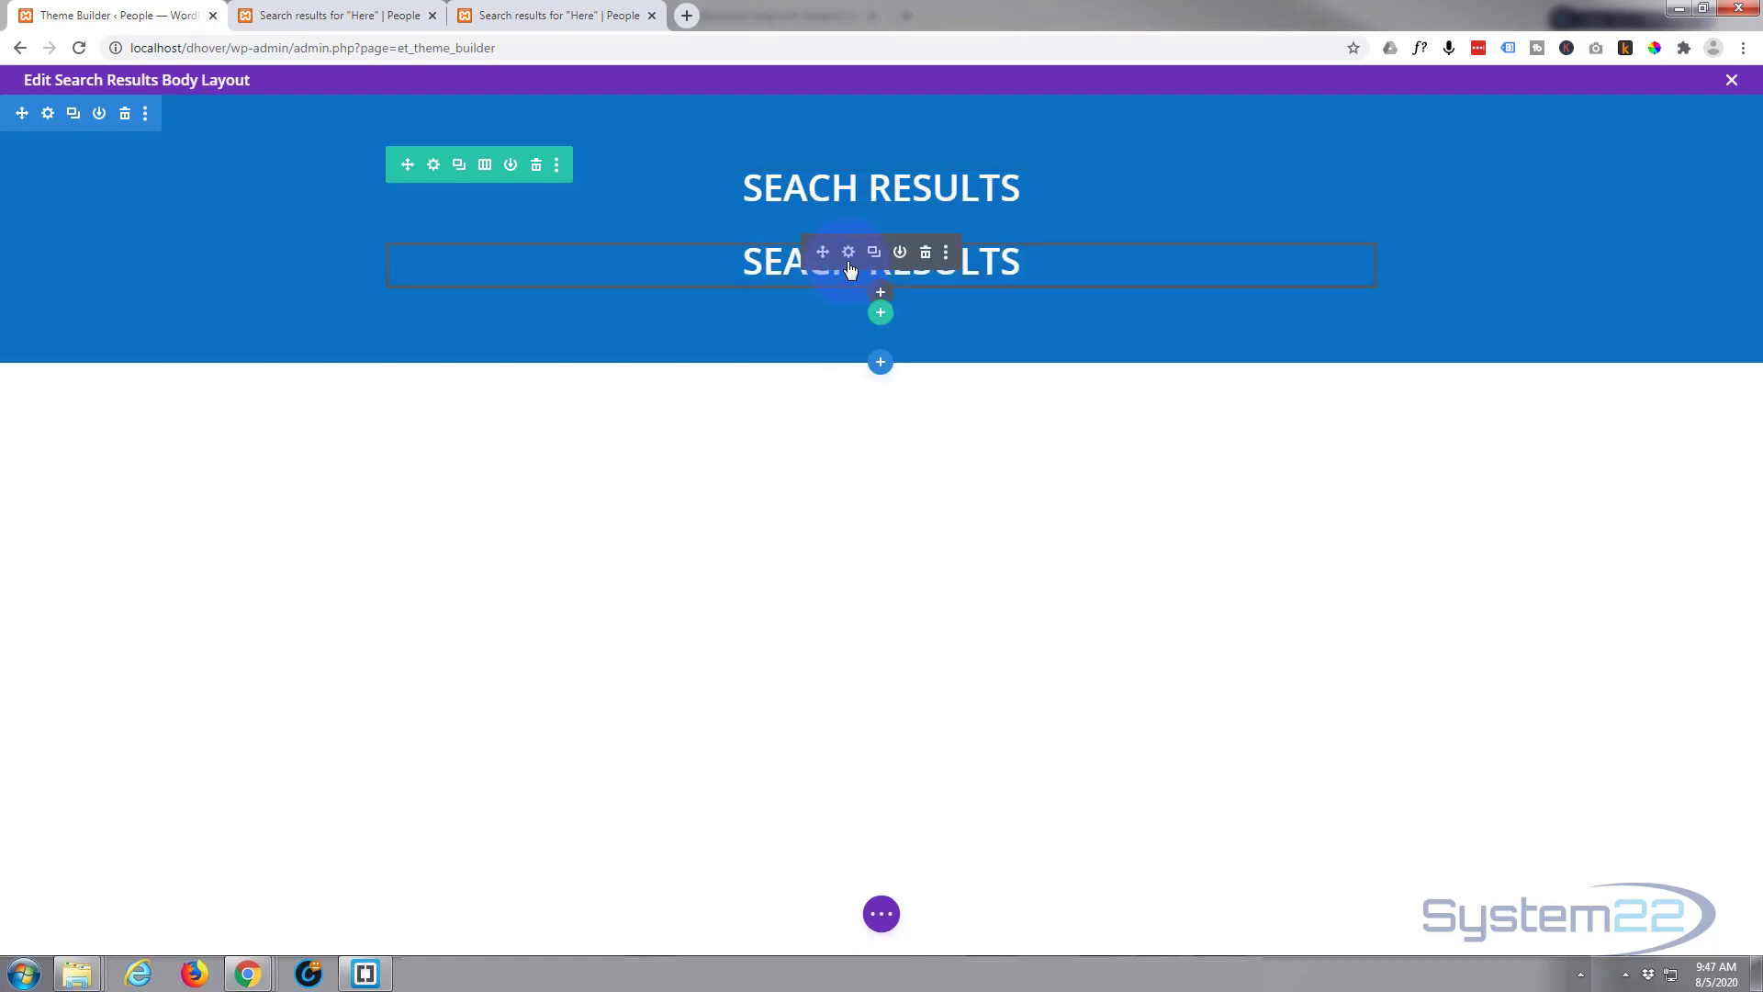
left_click(851, 263)
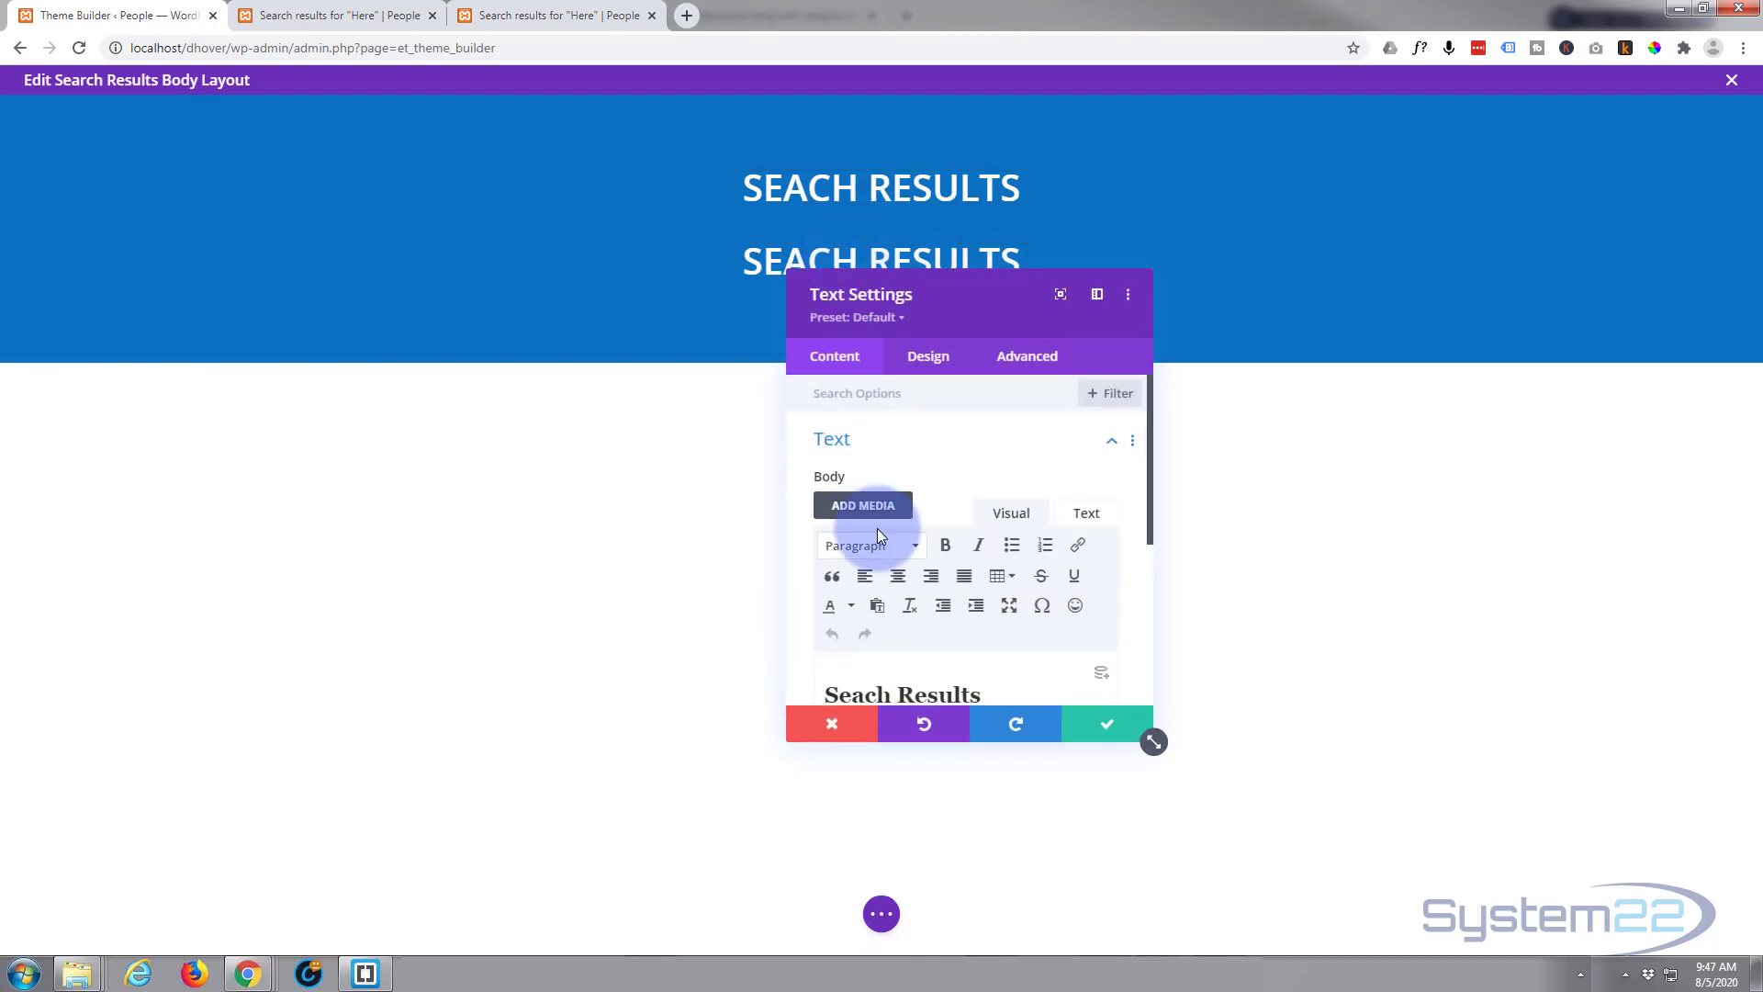
scroll(932, 540, "down", 2)
left_click_drag(982, 604, 780, 606)
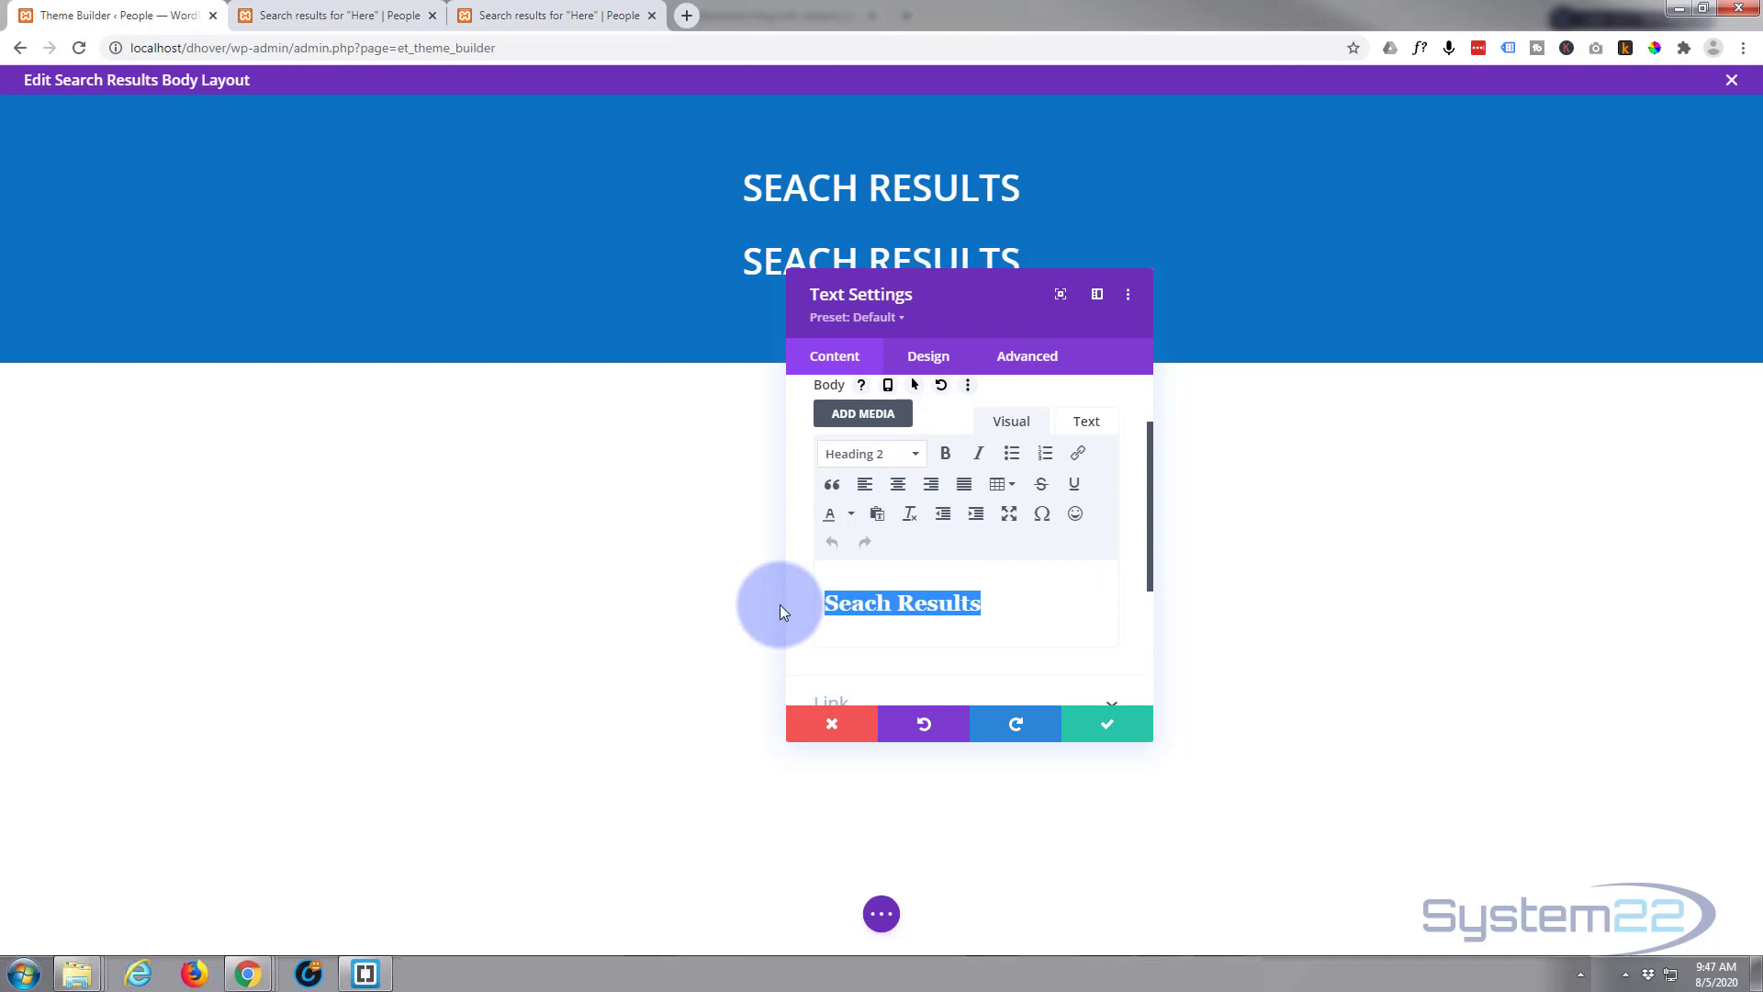
key("BackSpace")
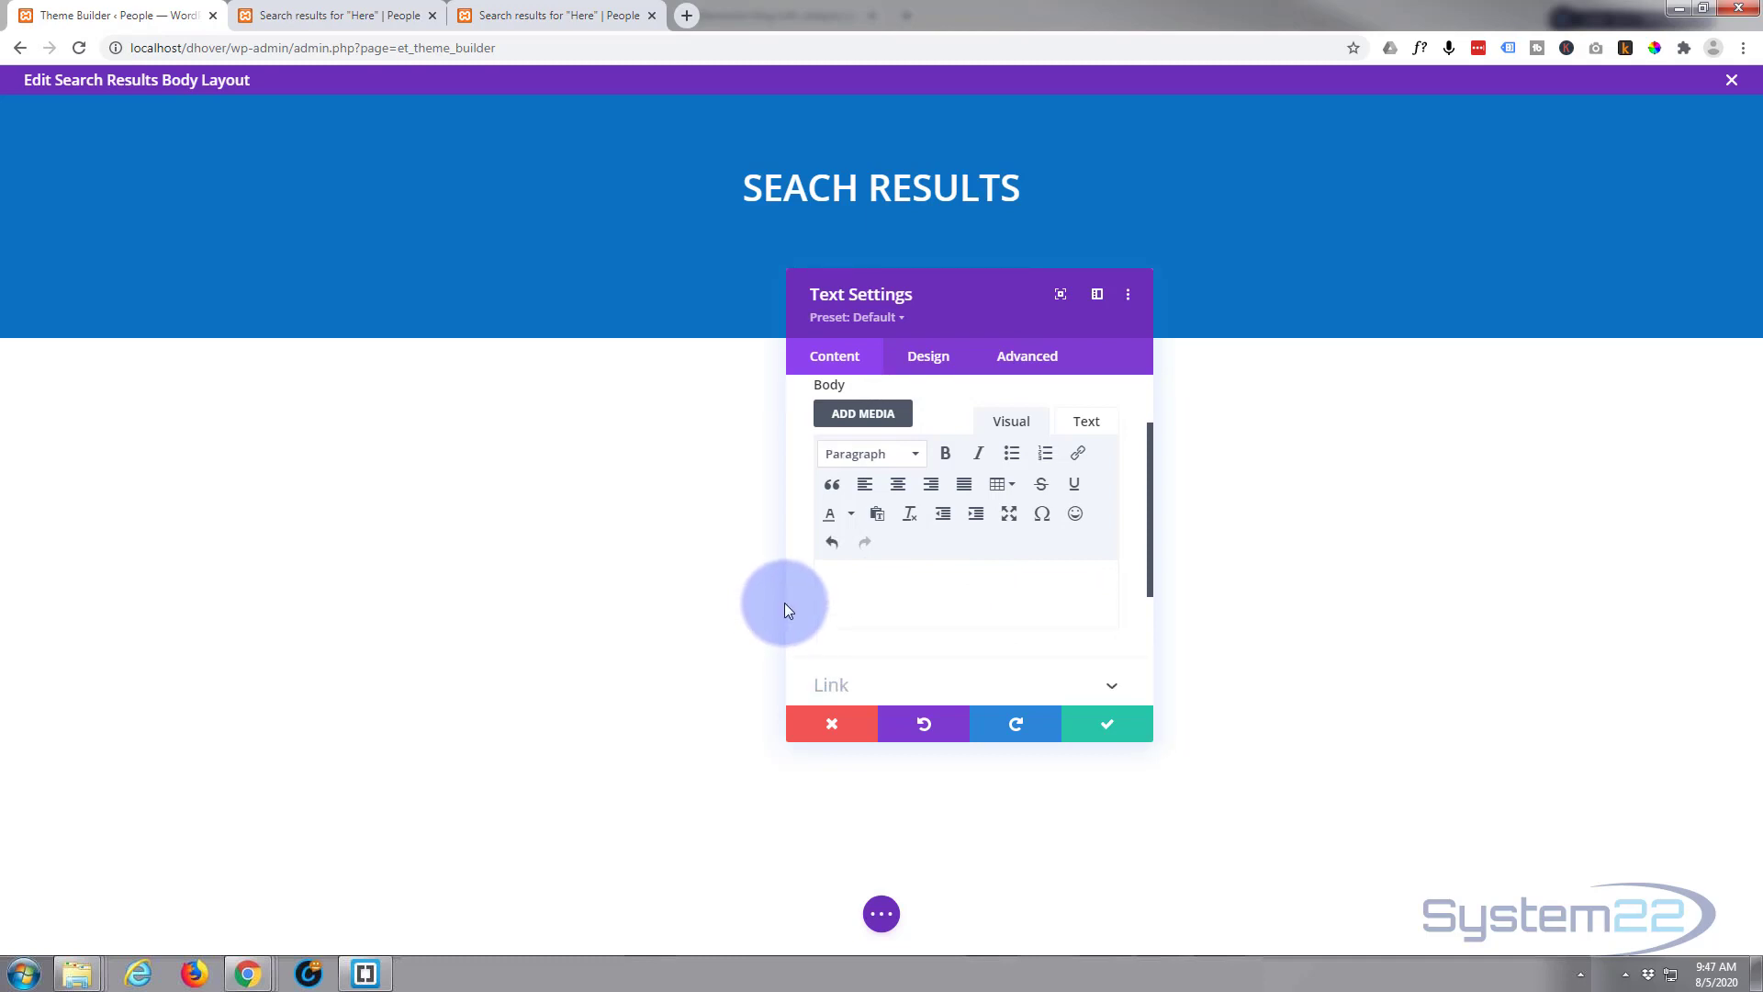
left_click(1099, 585)
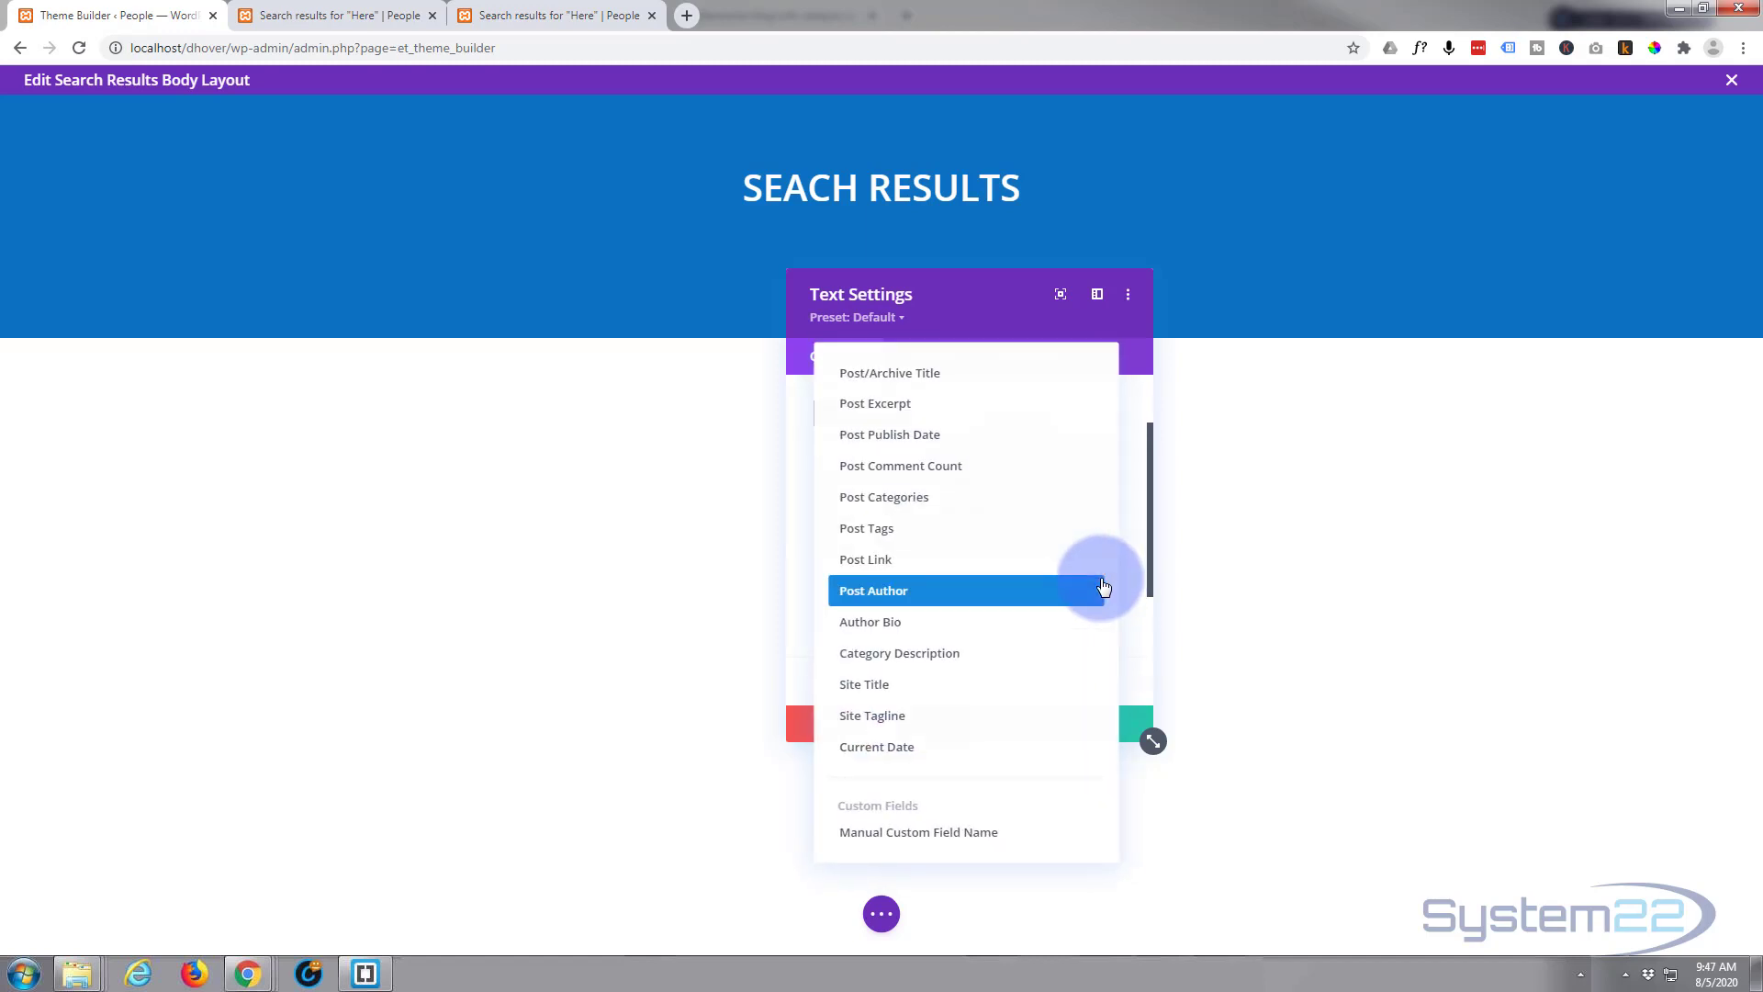
left_click(861, 379)
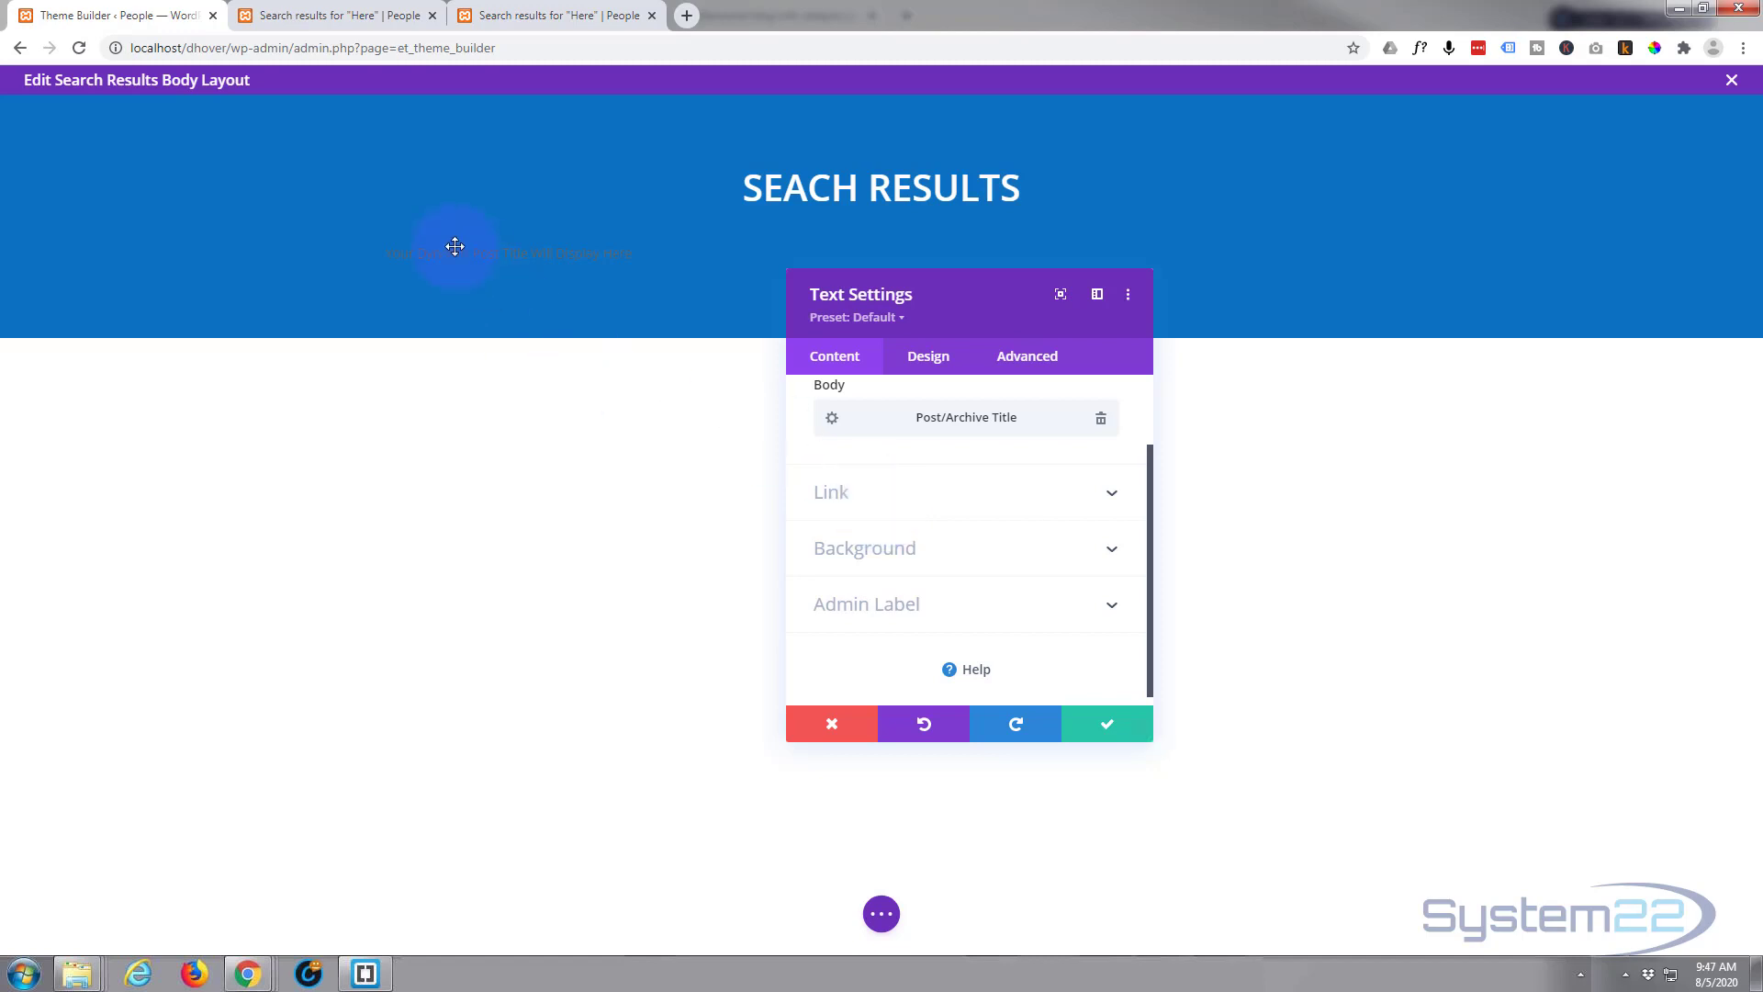
- Set the dynamic title's text colour to white (#ffffff) and its text size to 20px
left_click(949, 363)
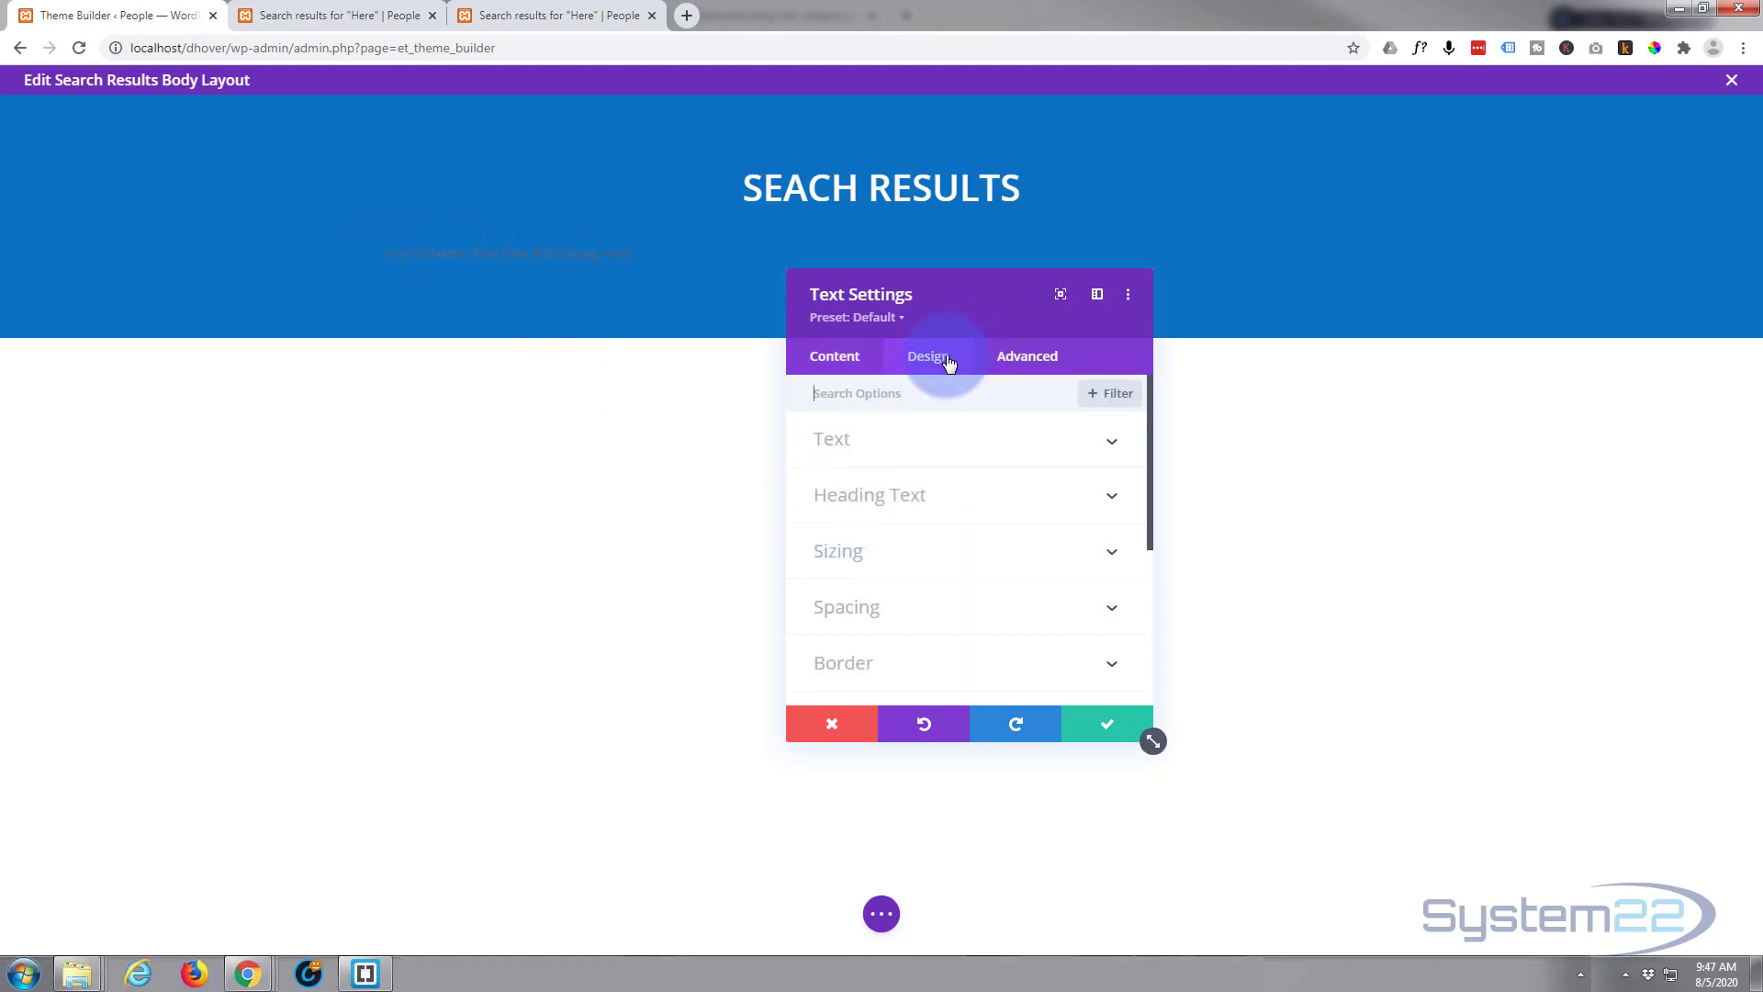
left_click(969, 440)
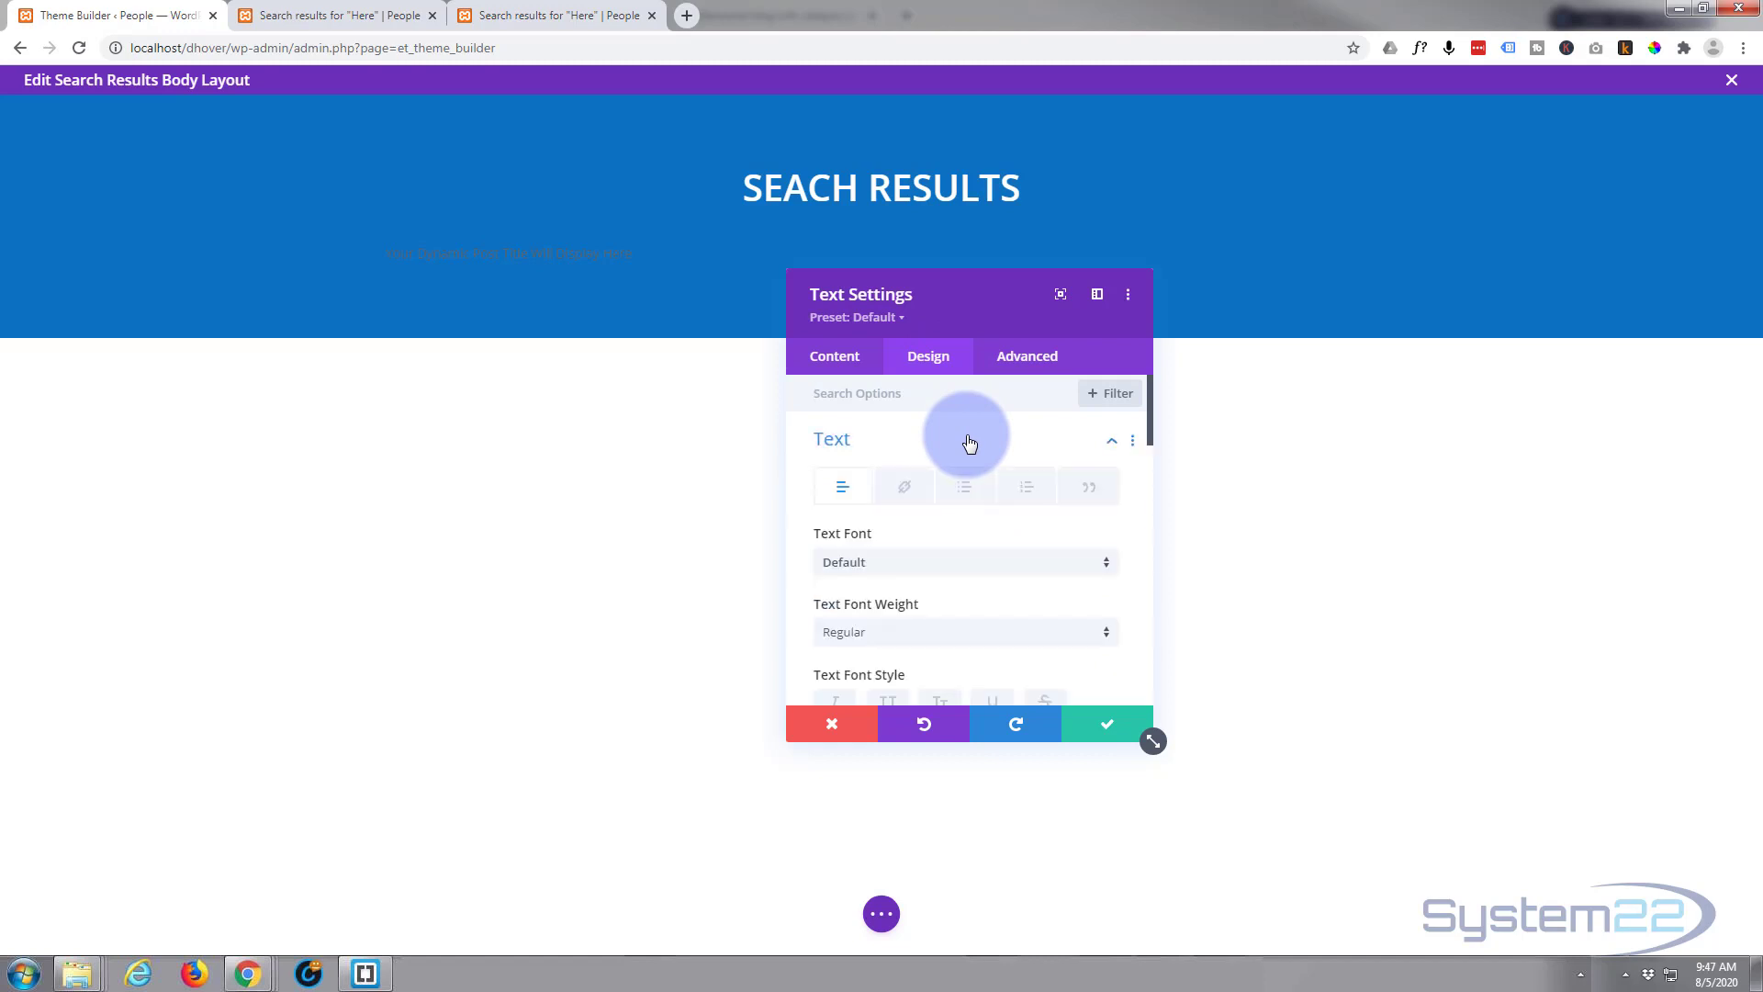
scroll(968, 441, "down", 1)
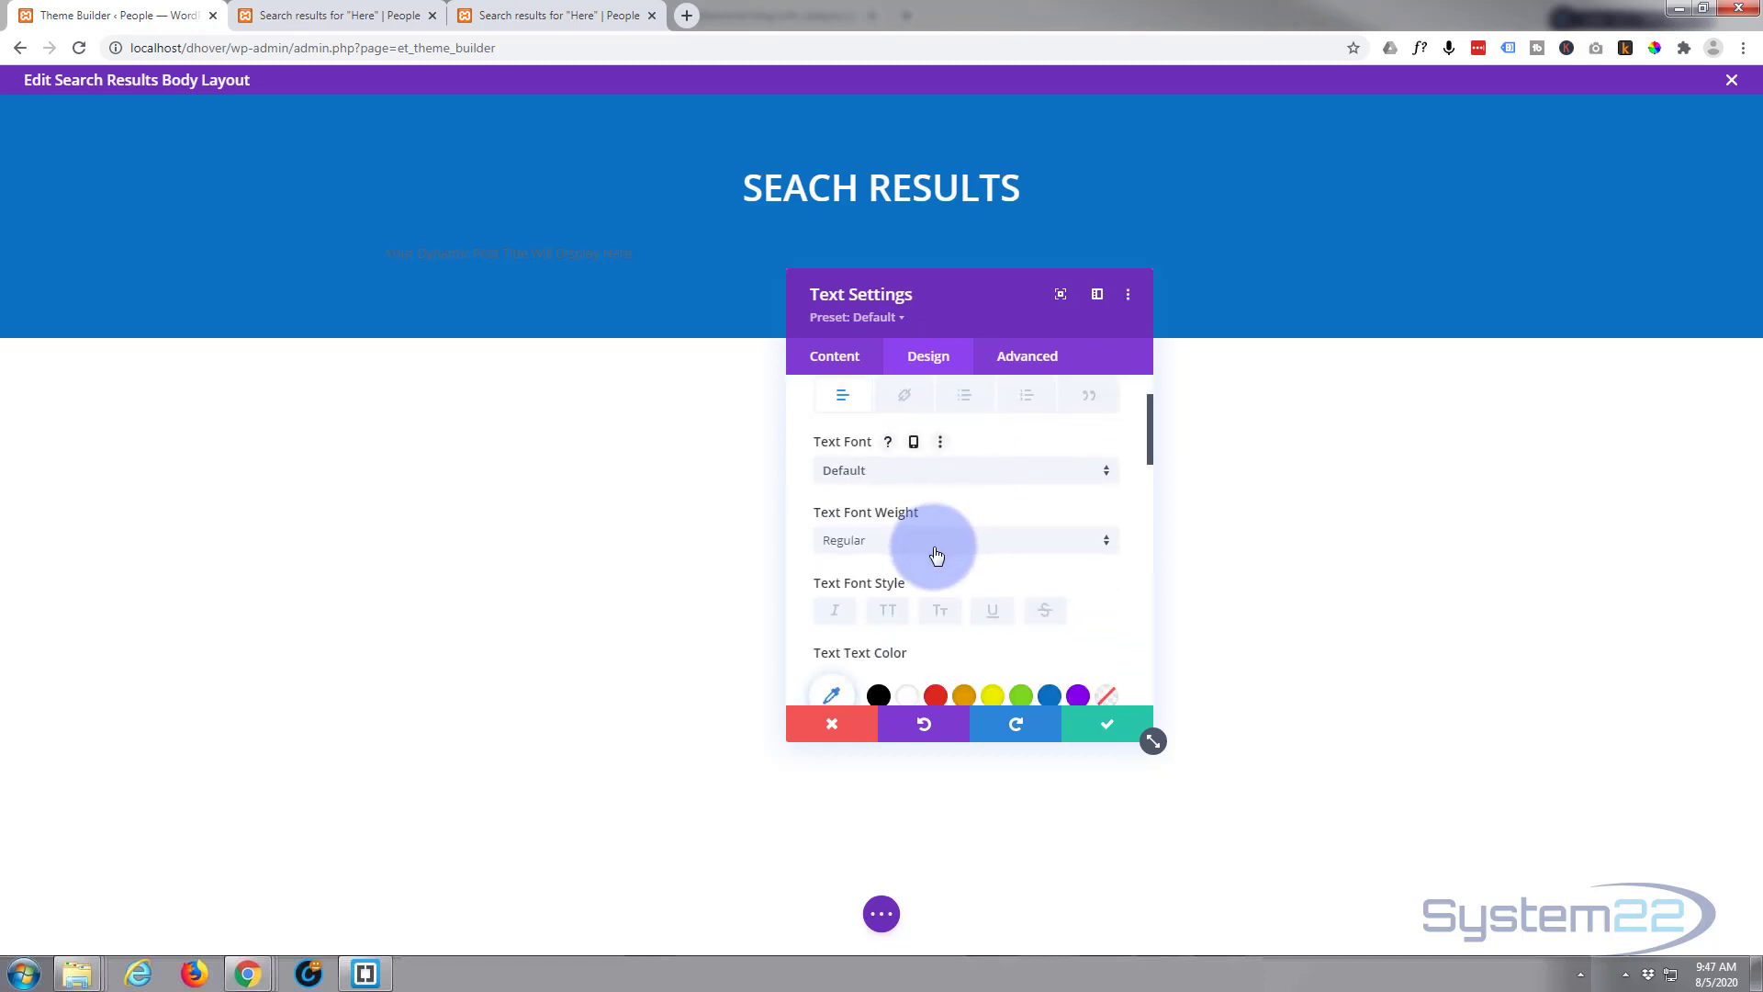
scroll(932, 549, "down", 1)
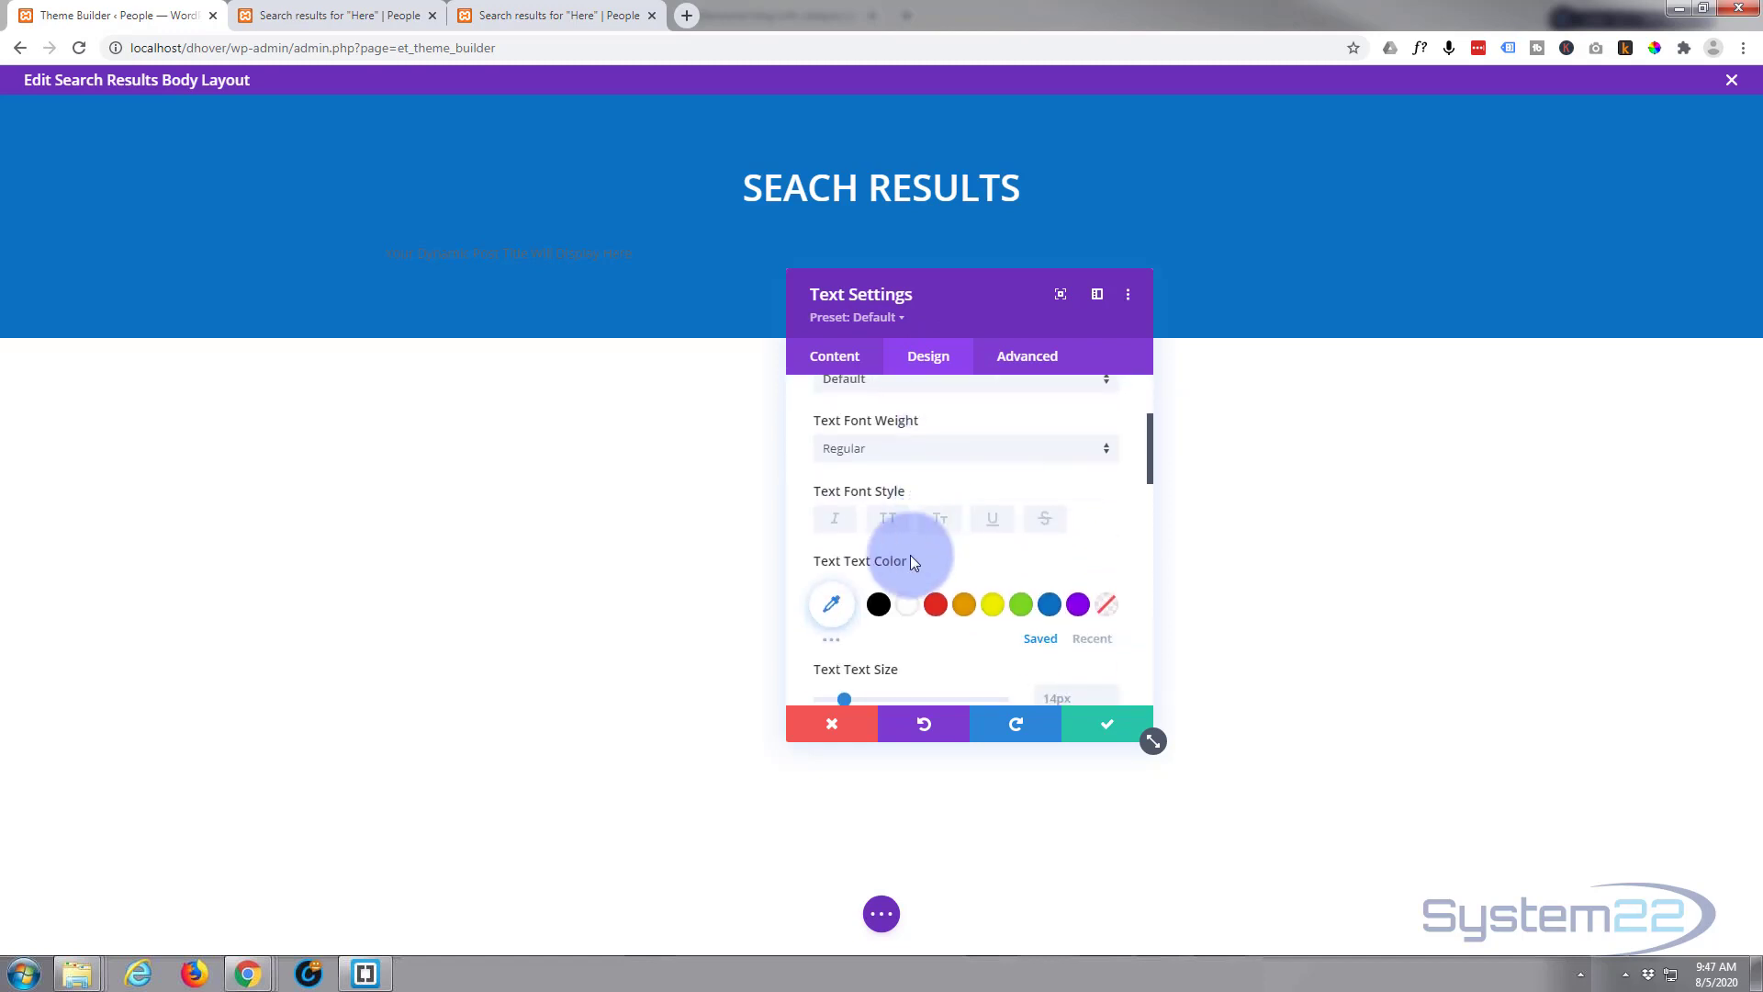
left_click(907, 608)
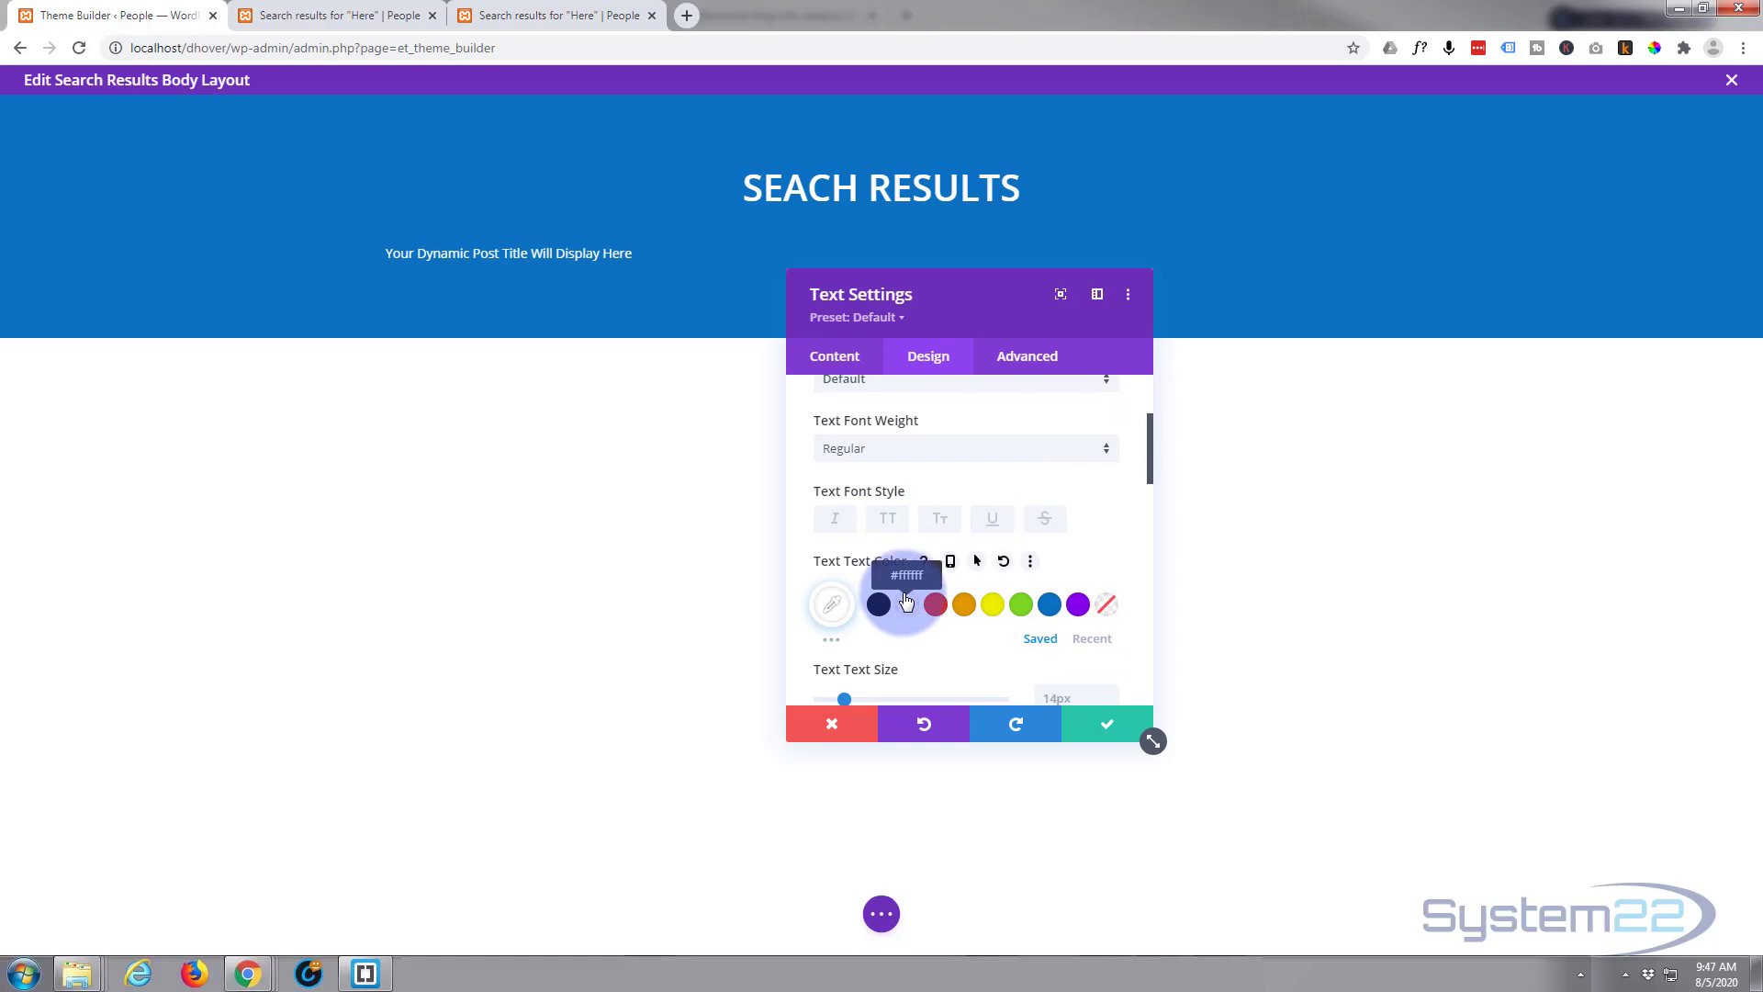
scroll(905, 605, "down", 1)
left_click_drag(845, 603, 856, 604)
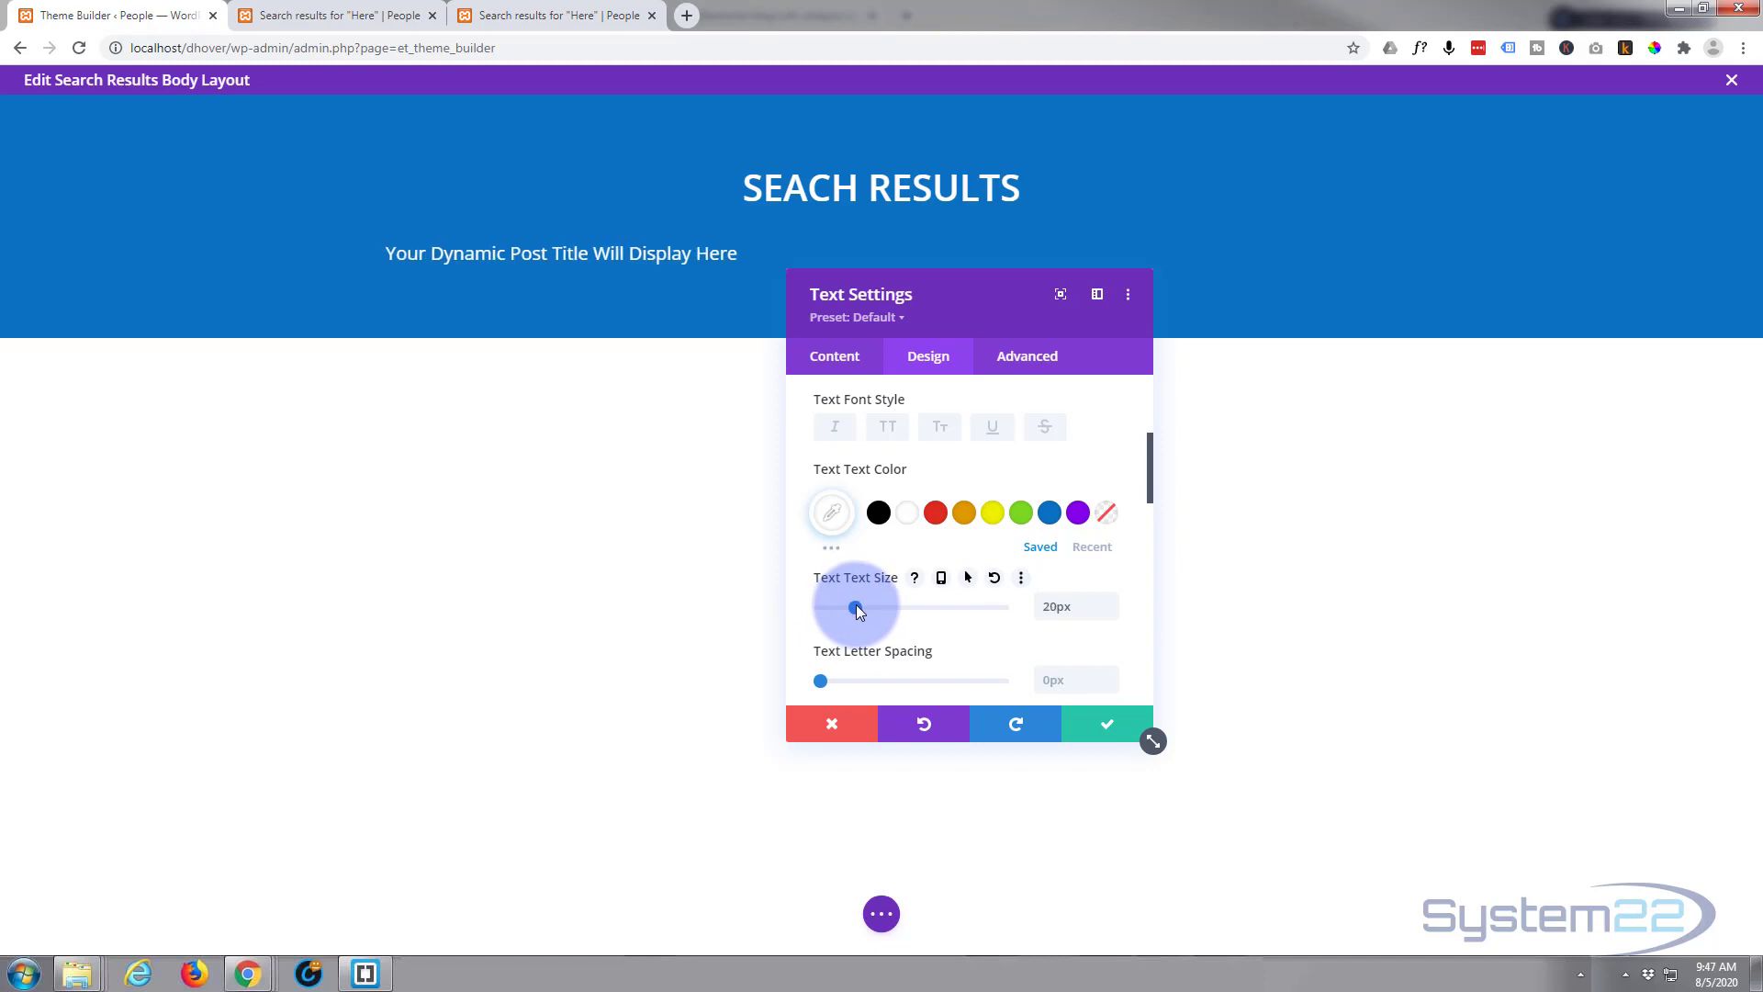
left_click_drag(856, 608, 856, 608)
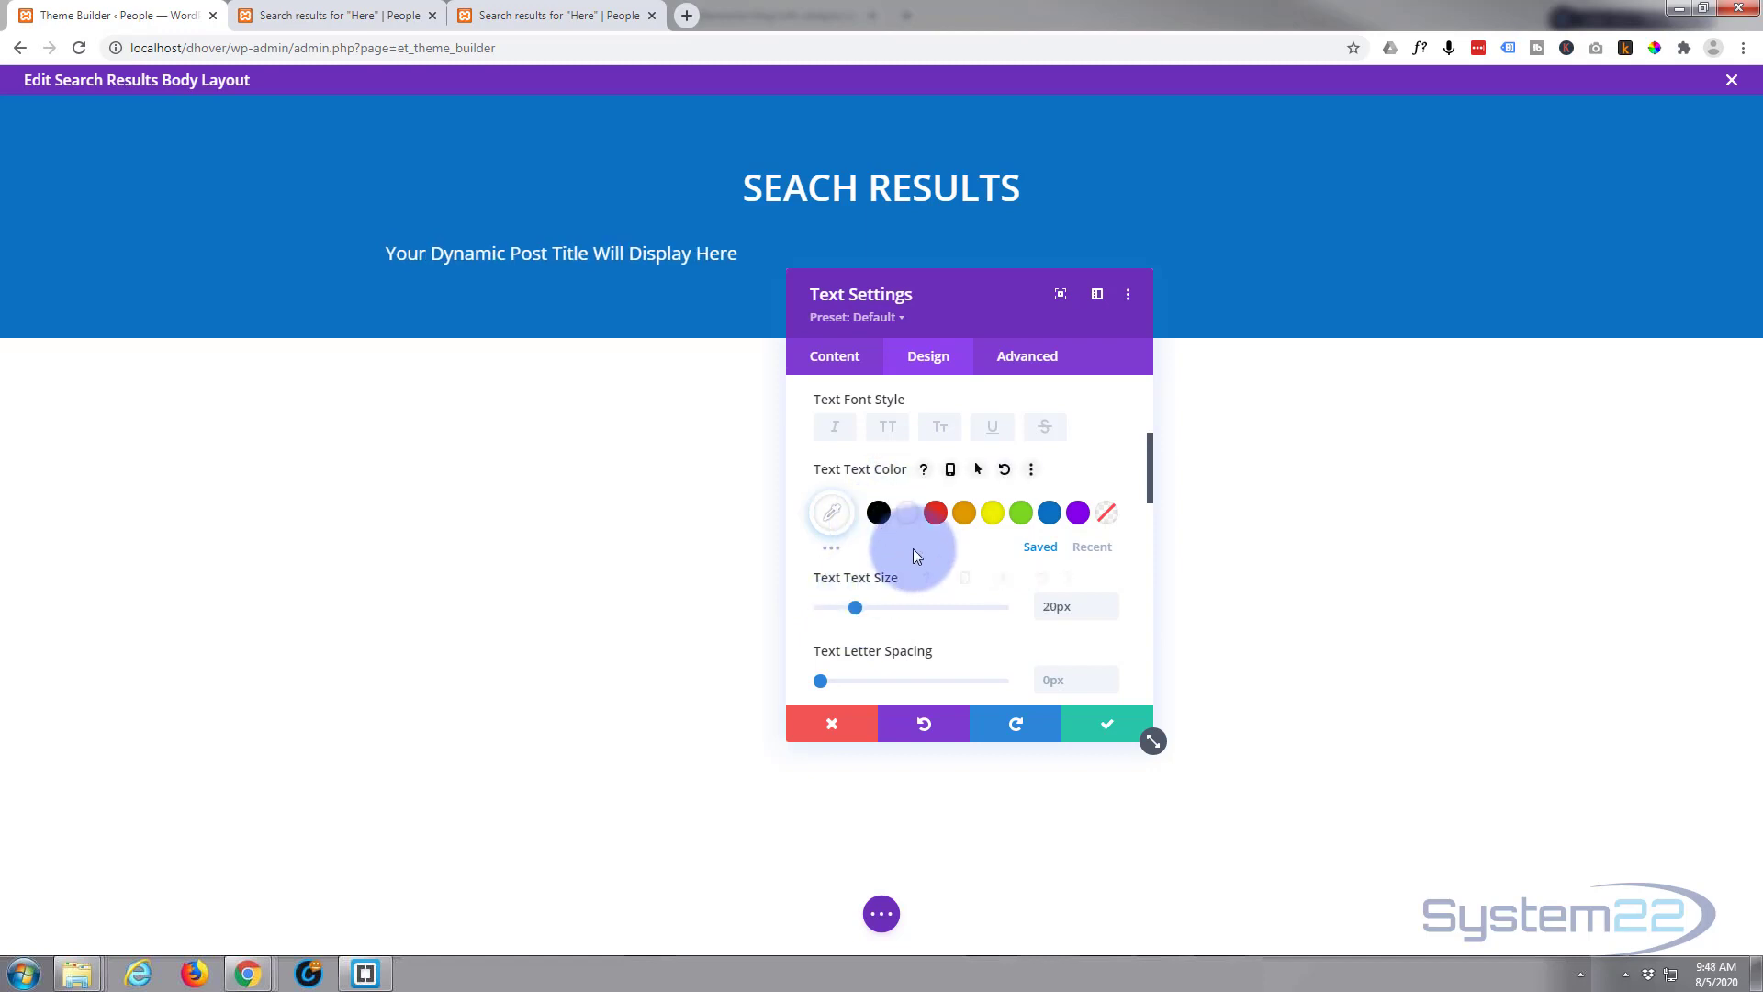
- Centre-align the dynamic title text and save the module
scroll(913, 548, "down", 2)
scroll(913, 548, "down", 3)
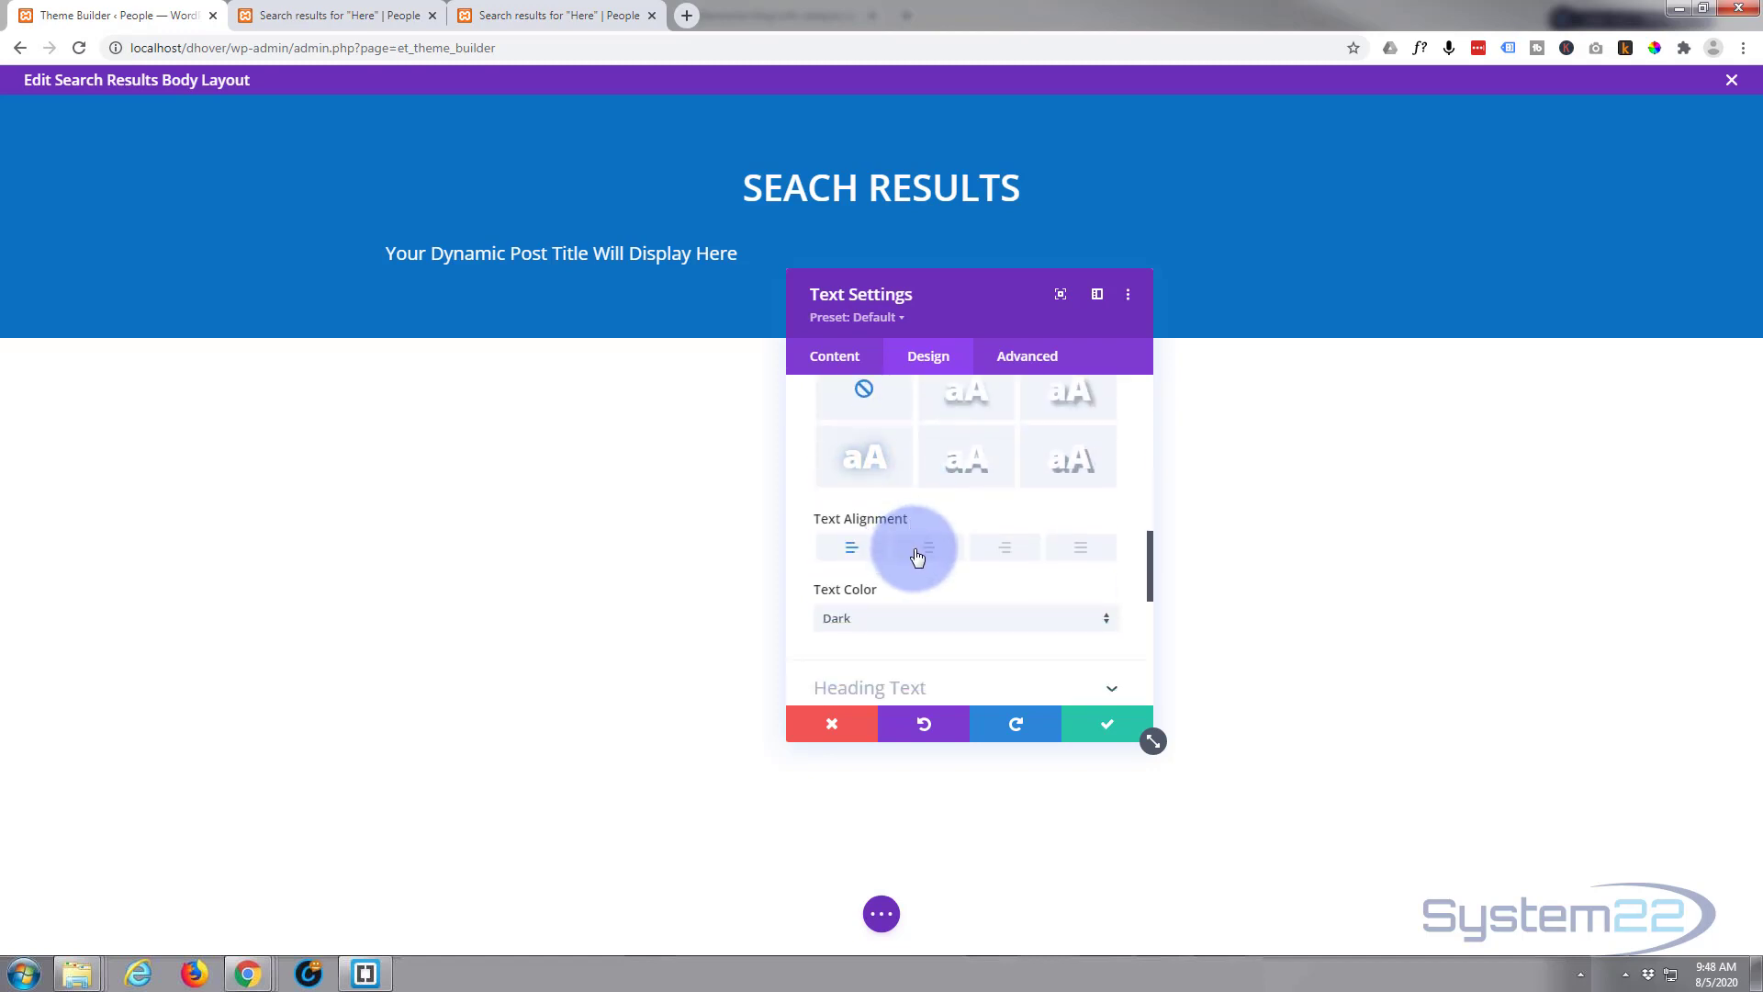
left_click(922, 551)
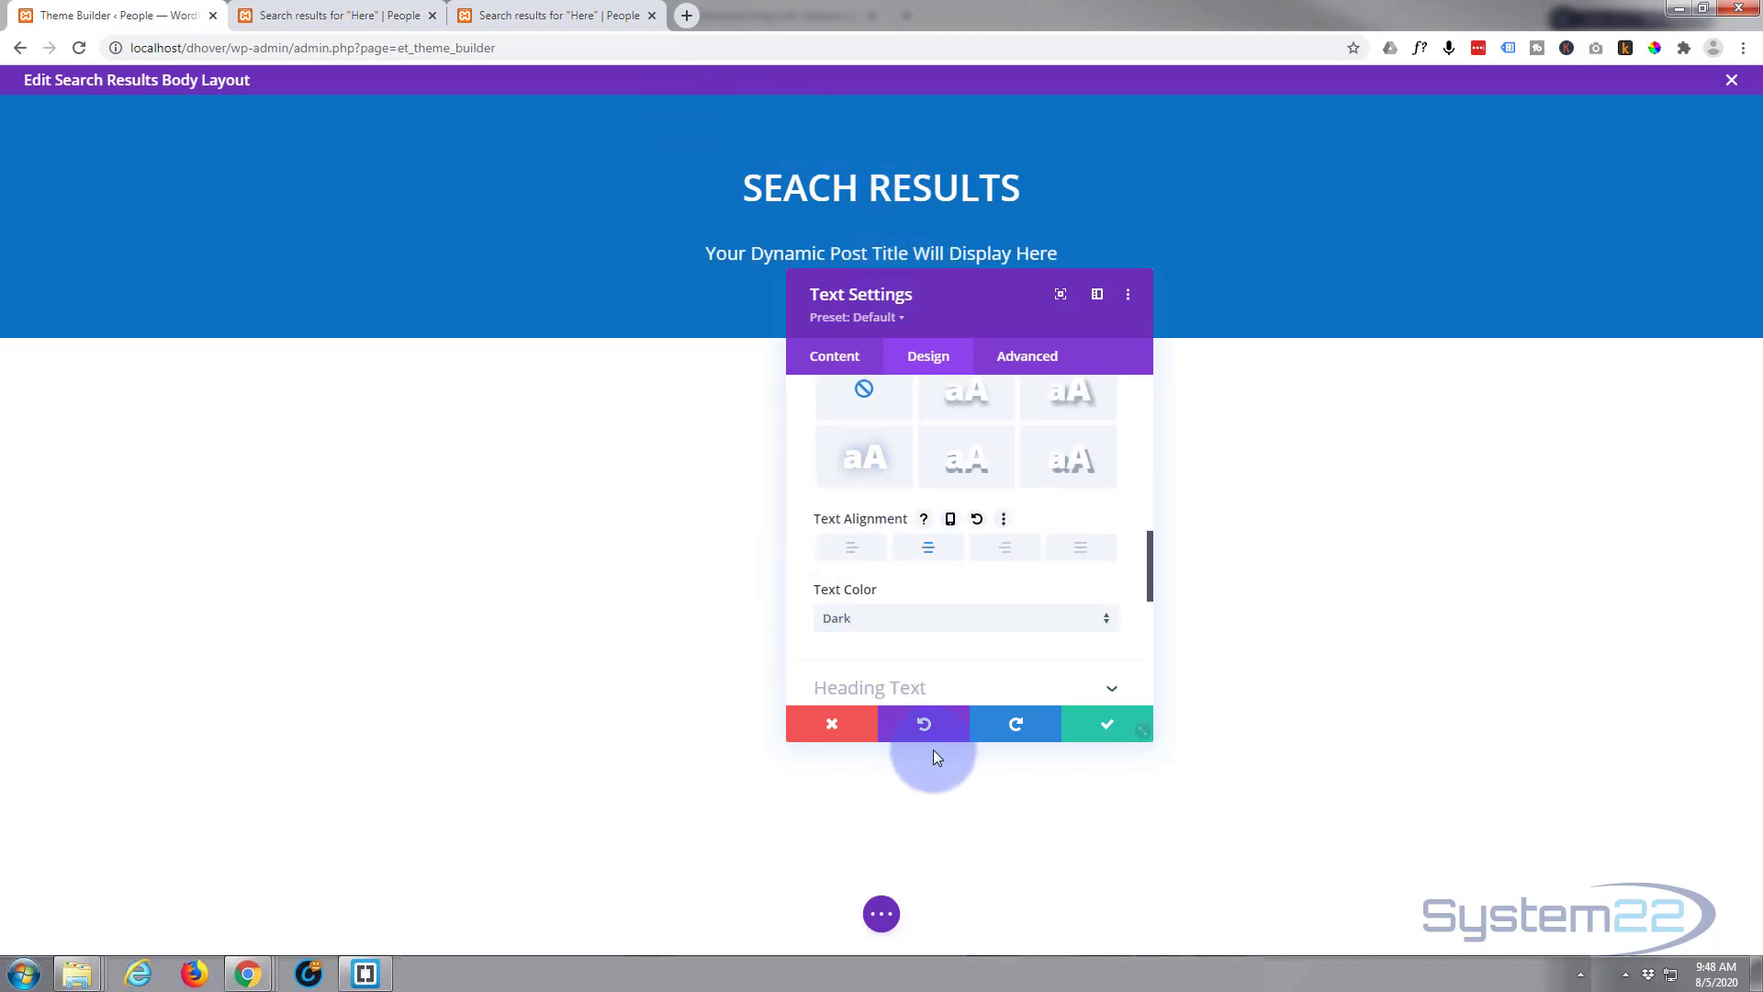
left_click(1101, 728)
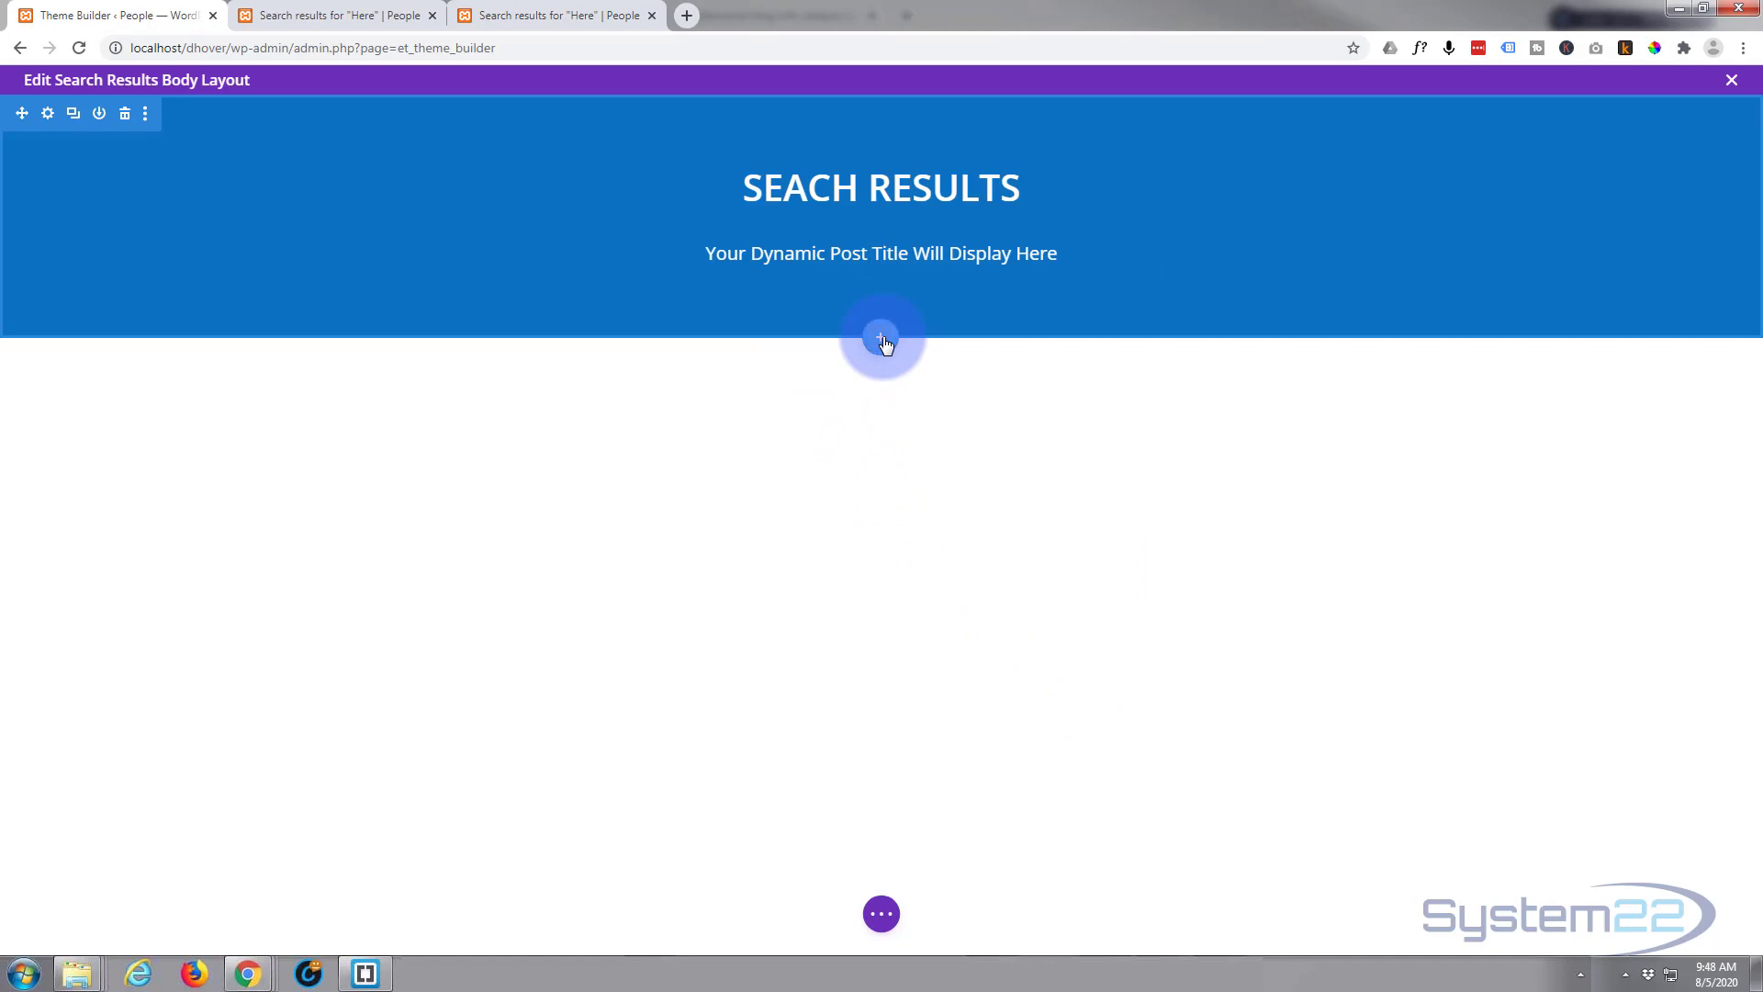
- Add a new section below the blue title section with a two-thirds and one-third column row
left_click(882, 340)
left_click(779, 484)
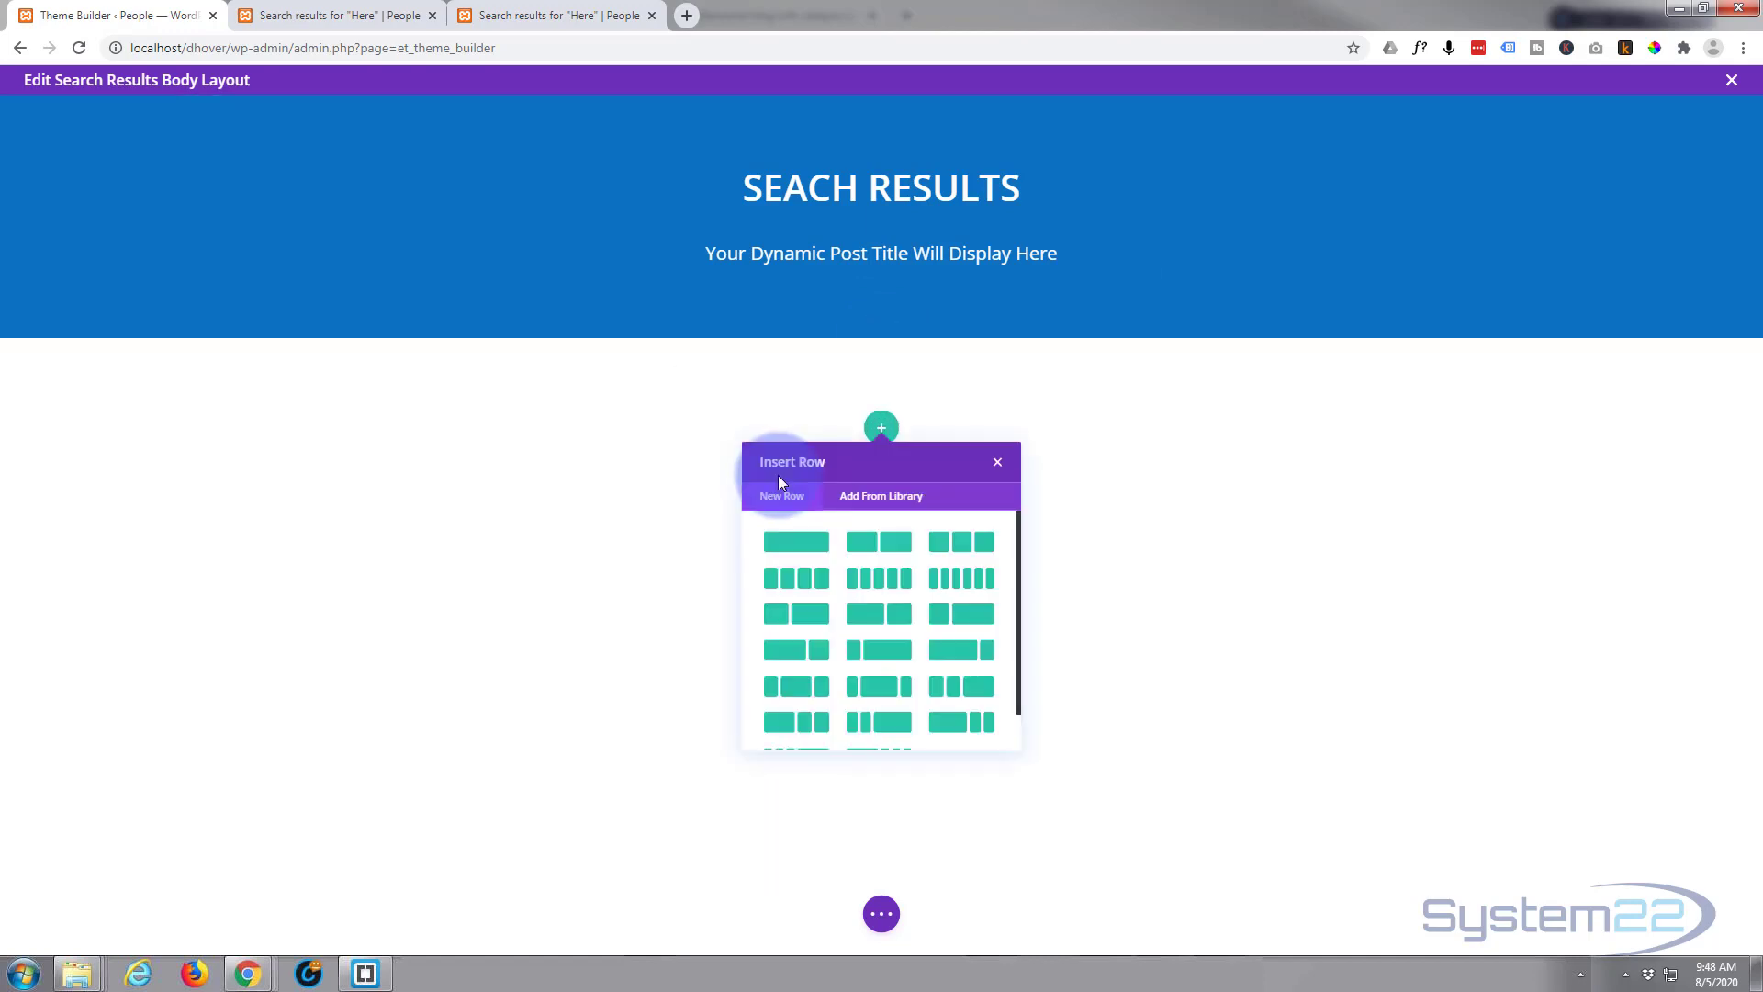
left_click(794, 515)
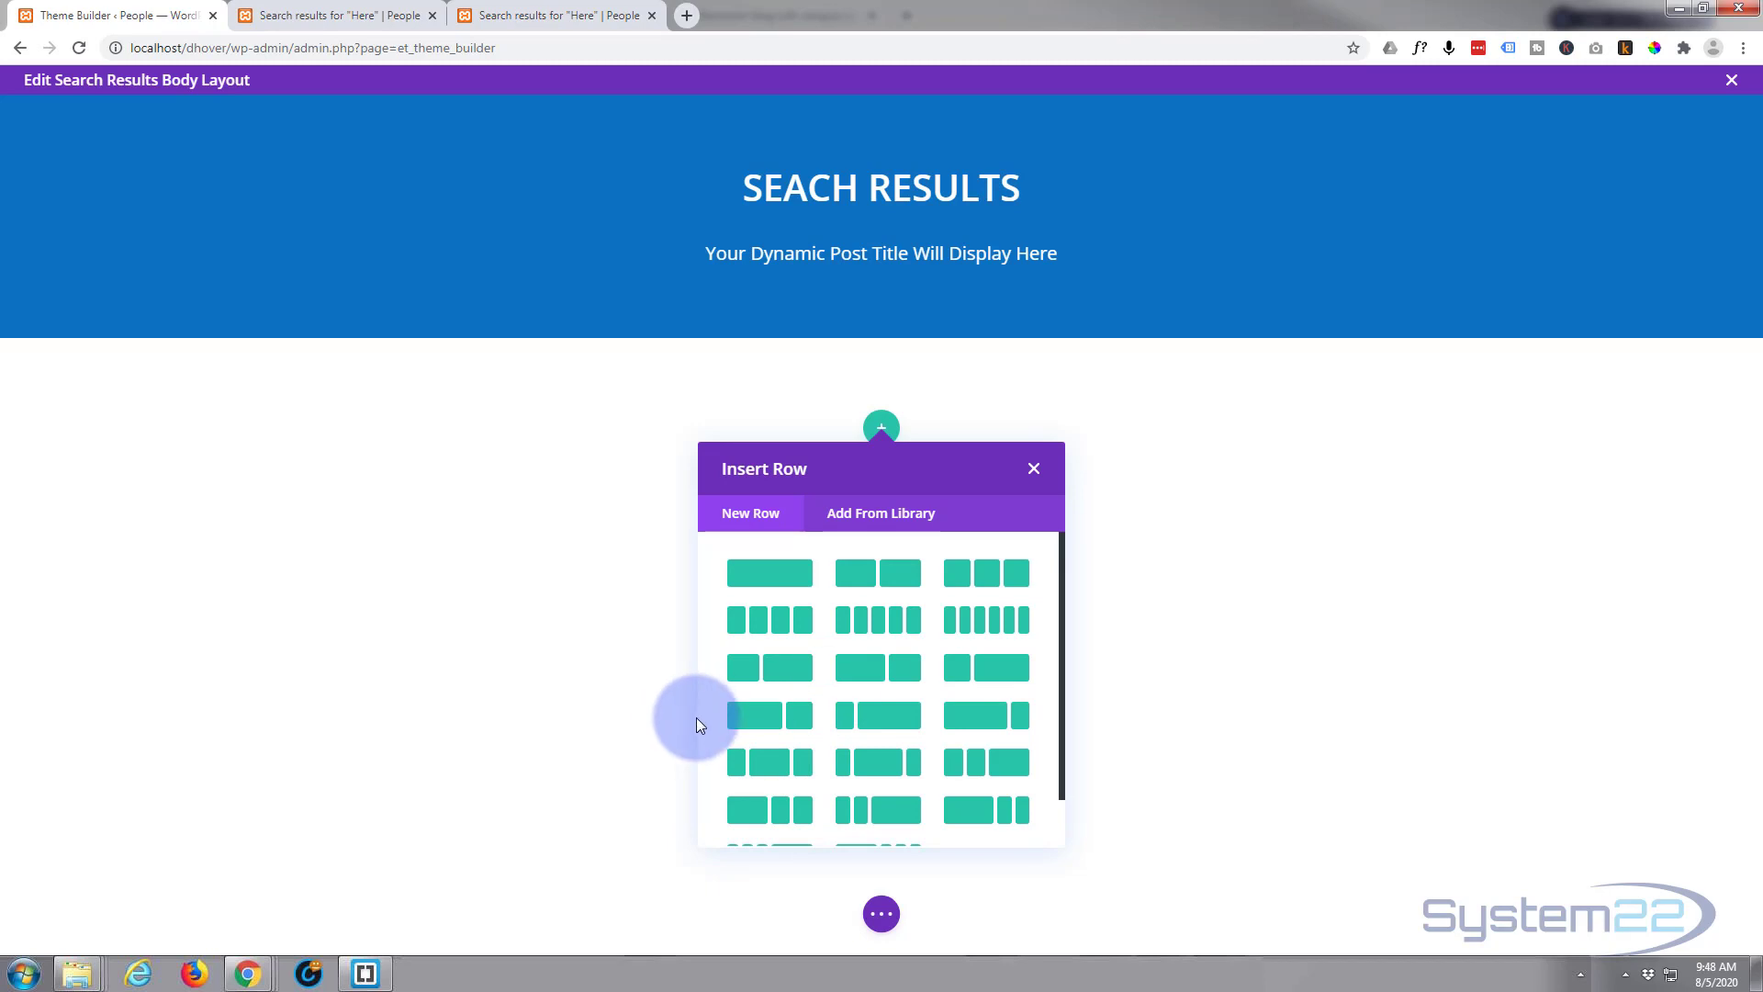
left_click(754, 724)
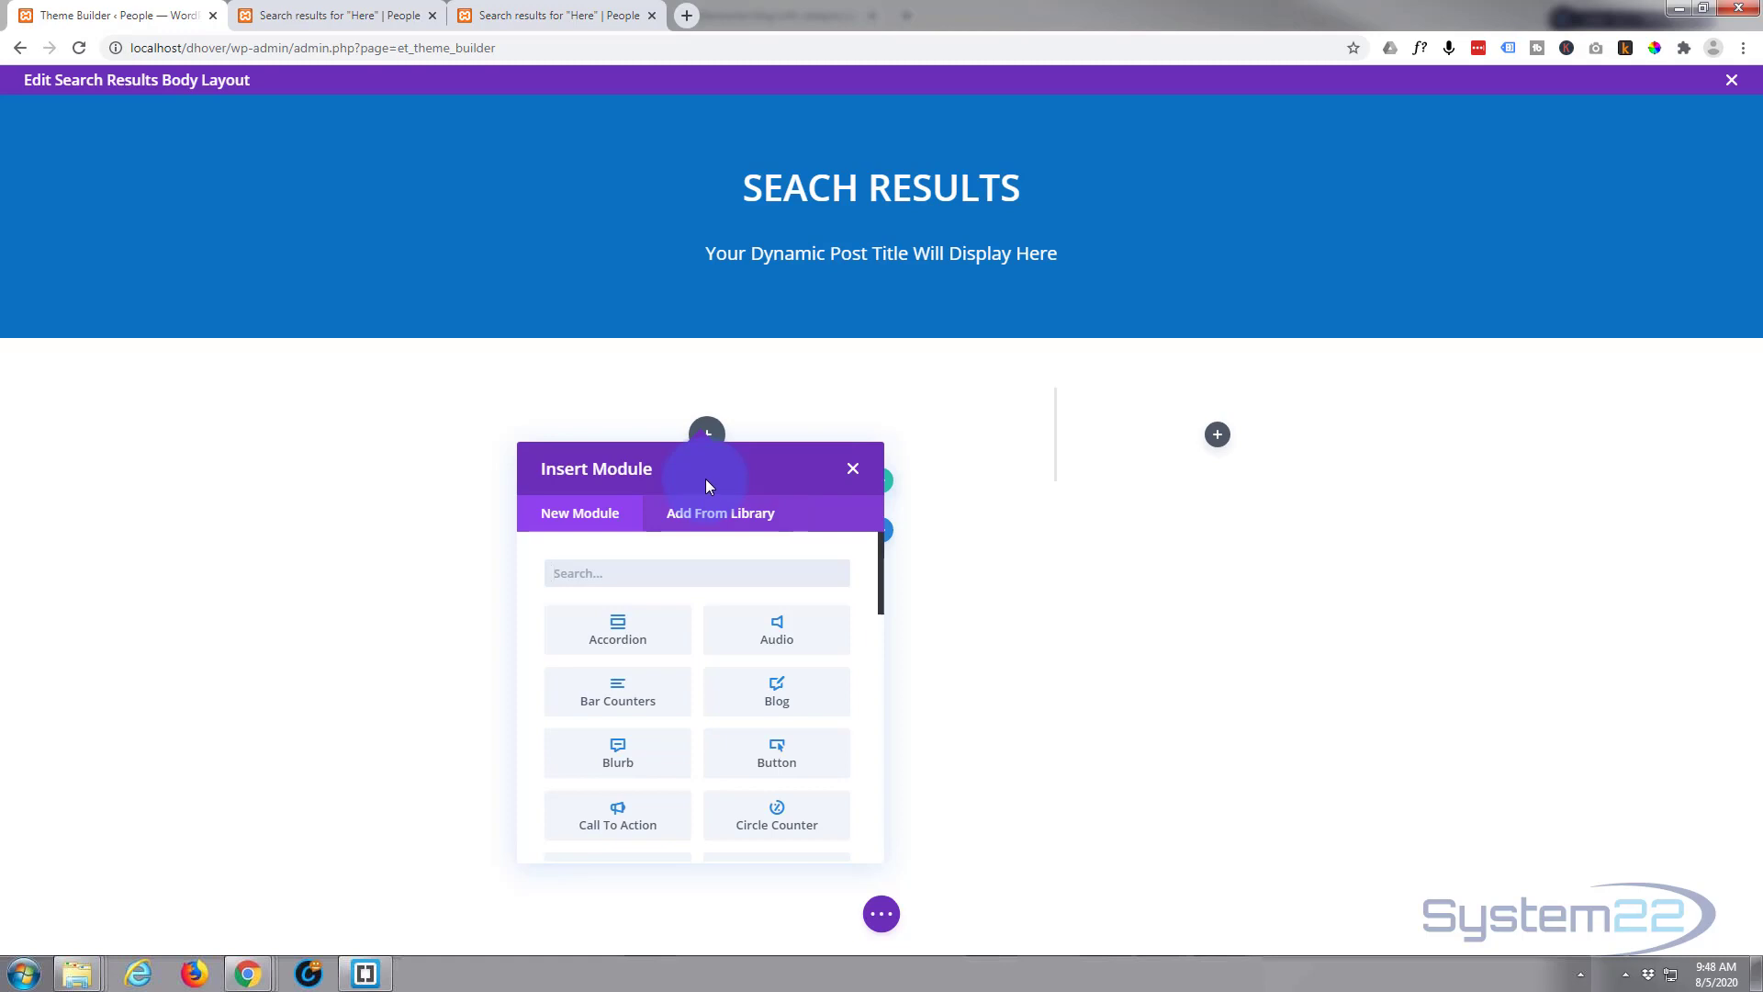
- Insert a Blog module in the wider column and enable Posts For Current Page
left_click(780, 696)
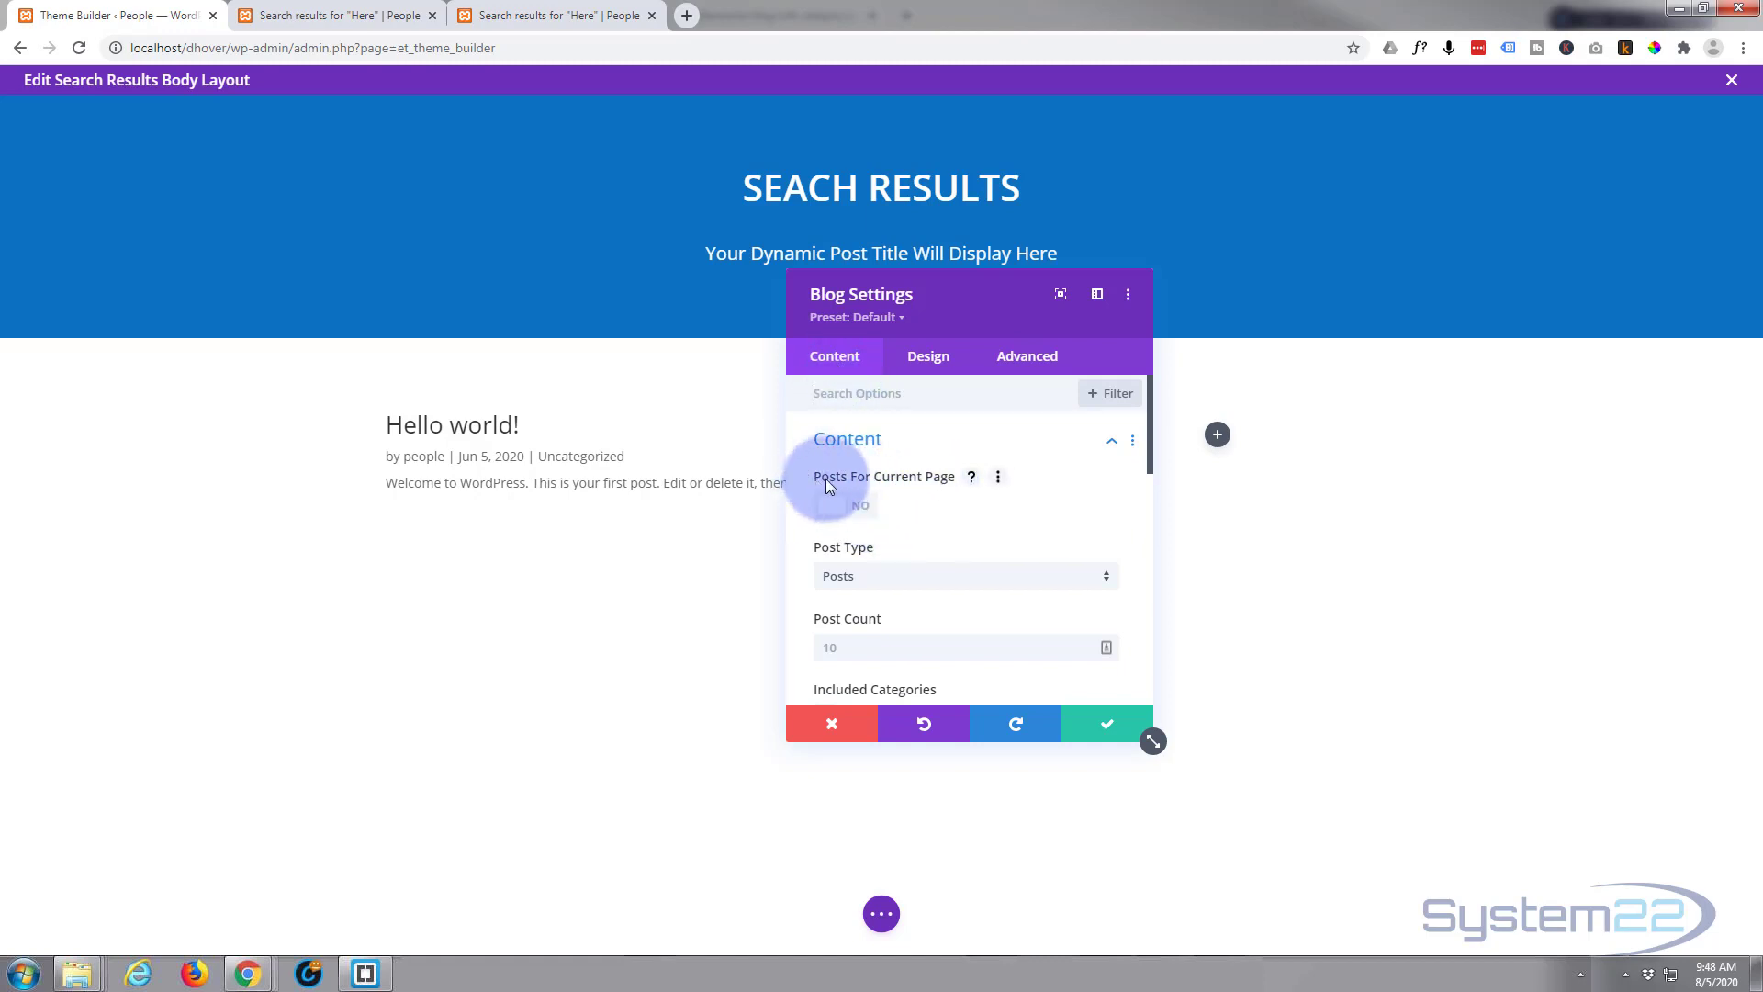
left_click(867, 510)
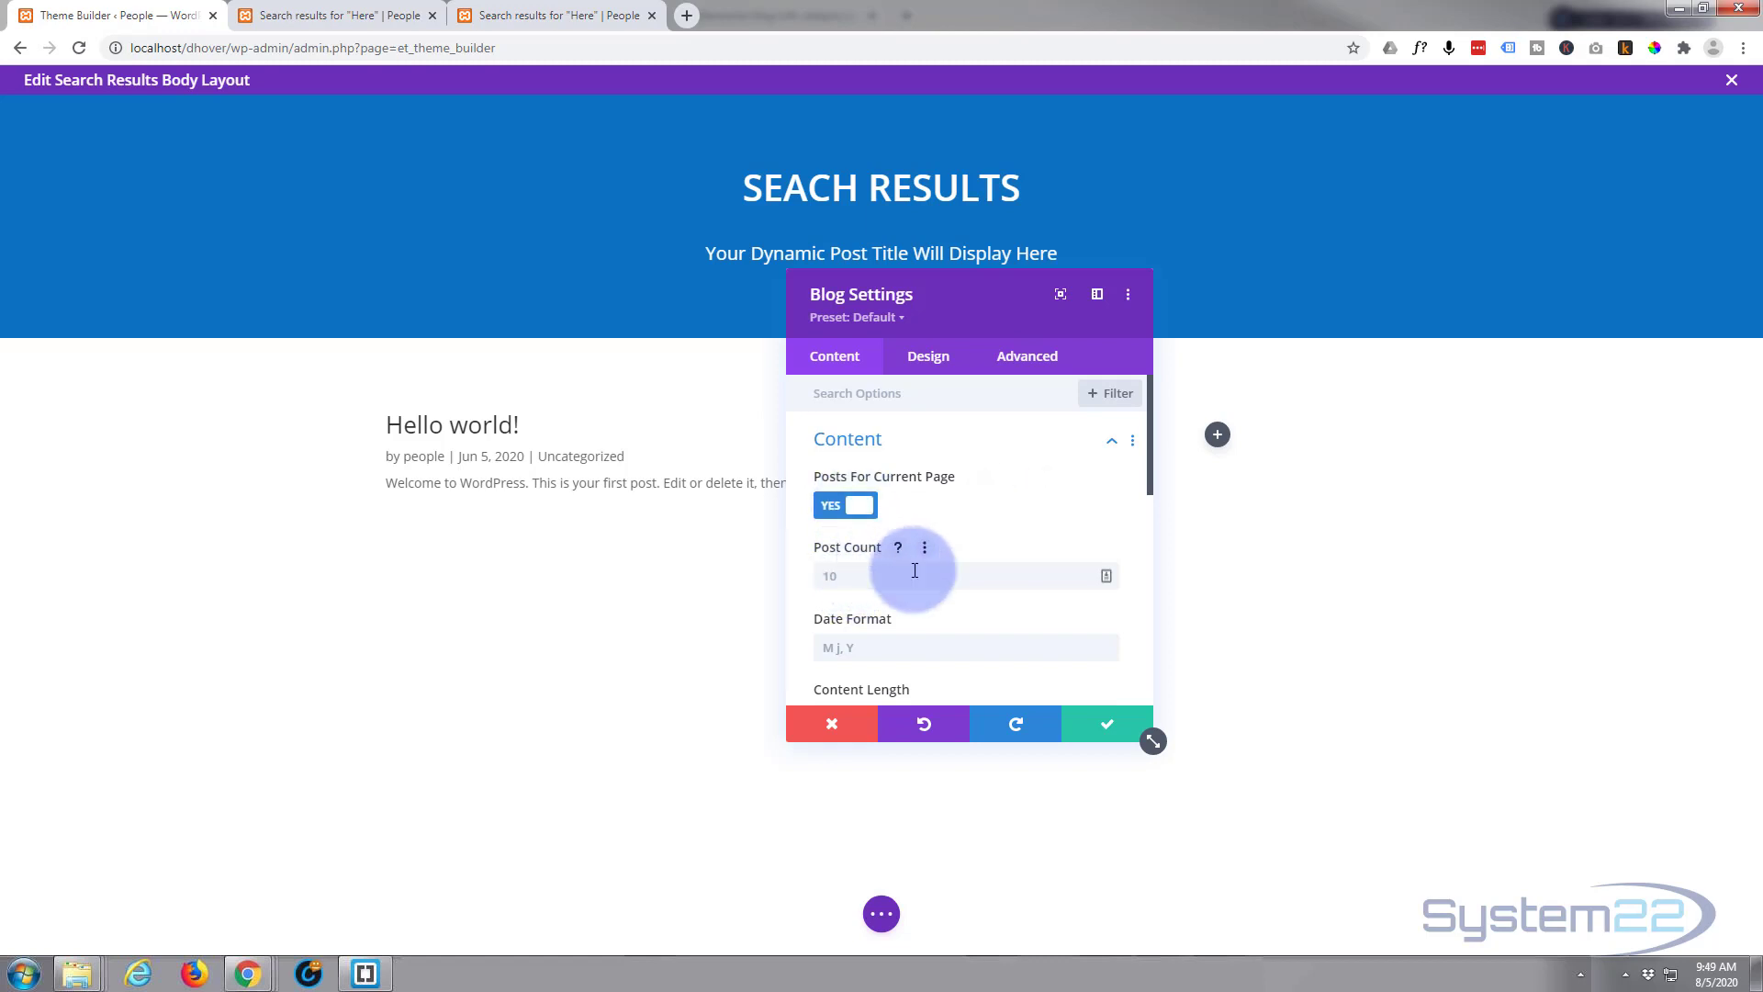
- Review the Blog module's content options, including the available Content Length choices
scroll(909, 565, "down", 2)
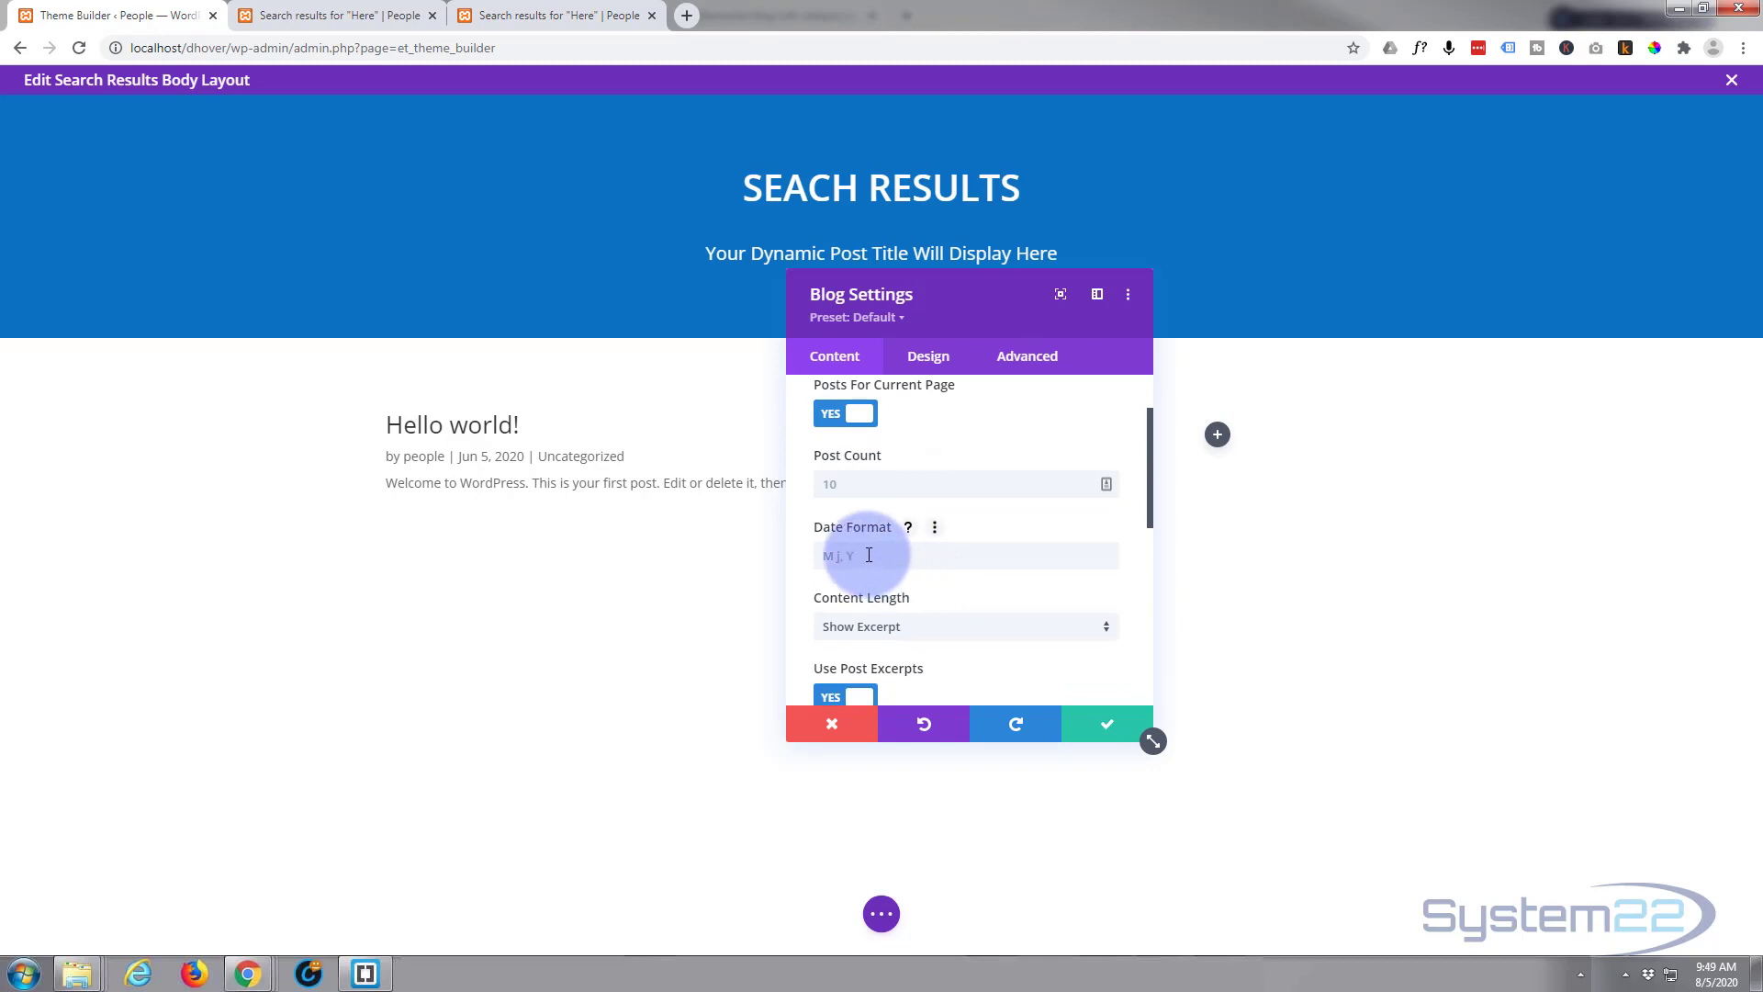
scroll(869, 554, "down", 1)
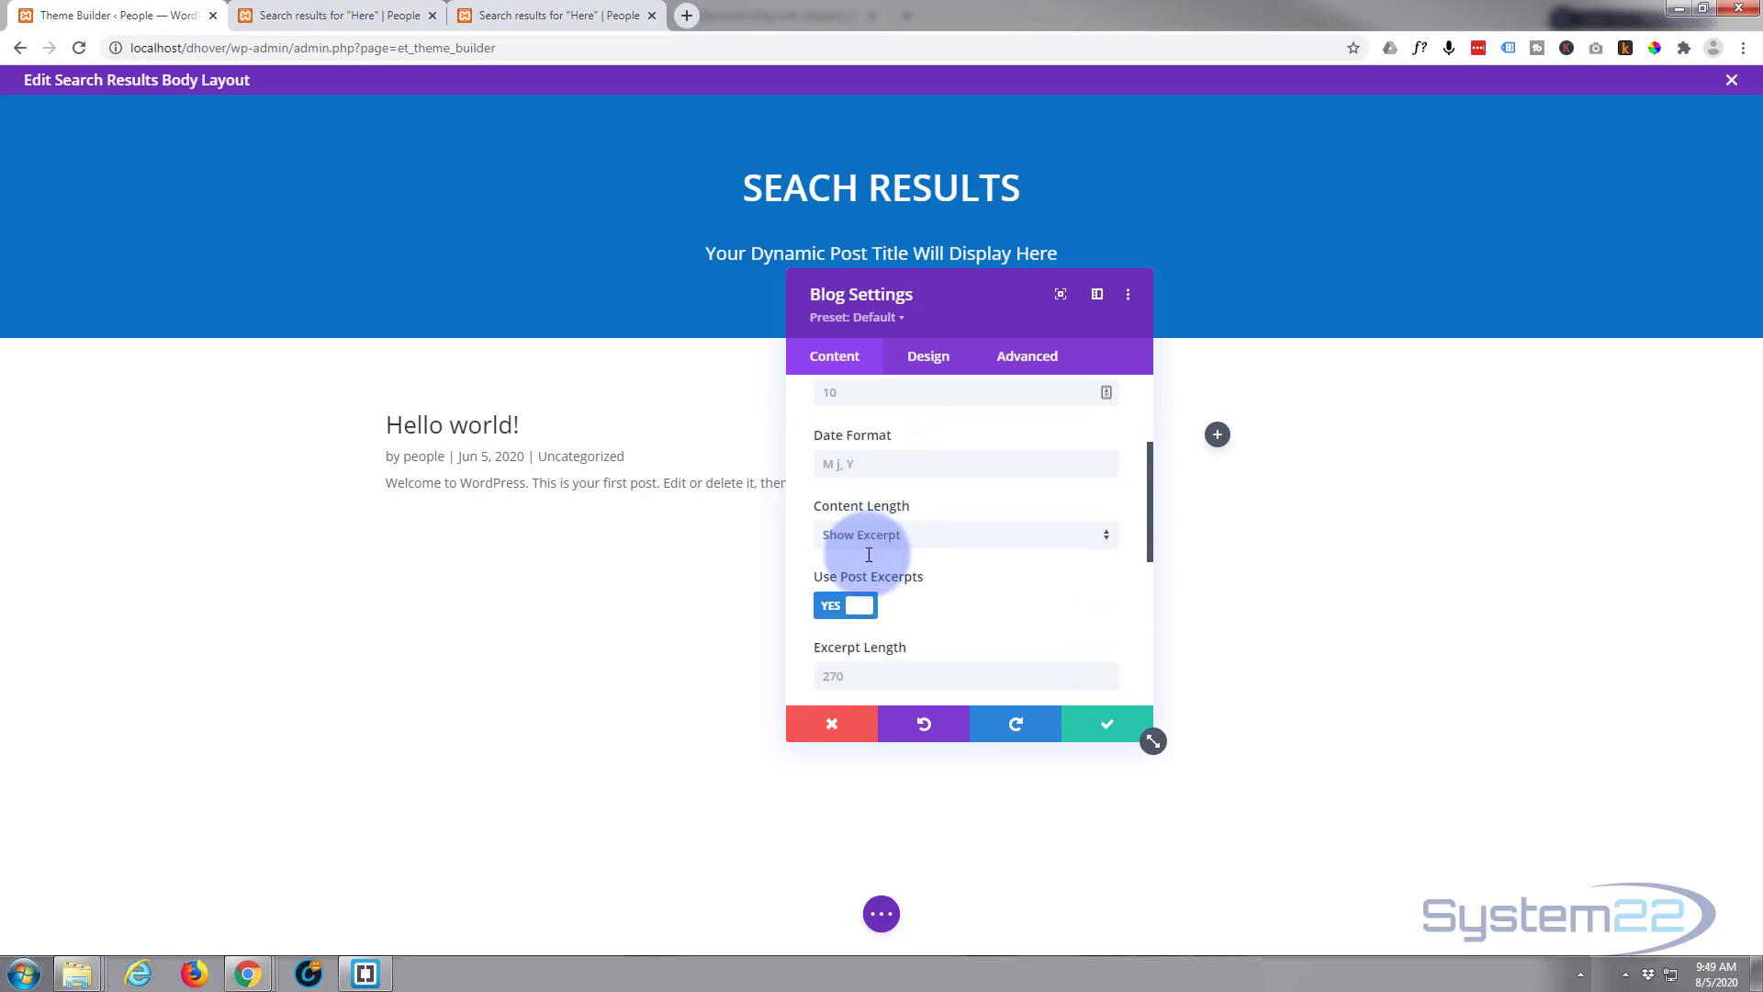
left_click(925, 540)
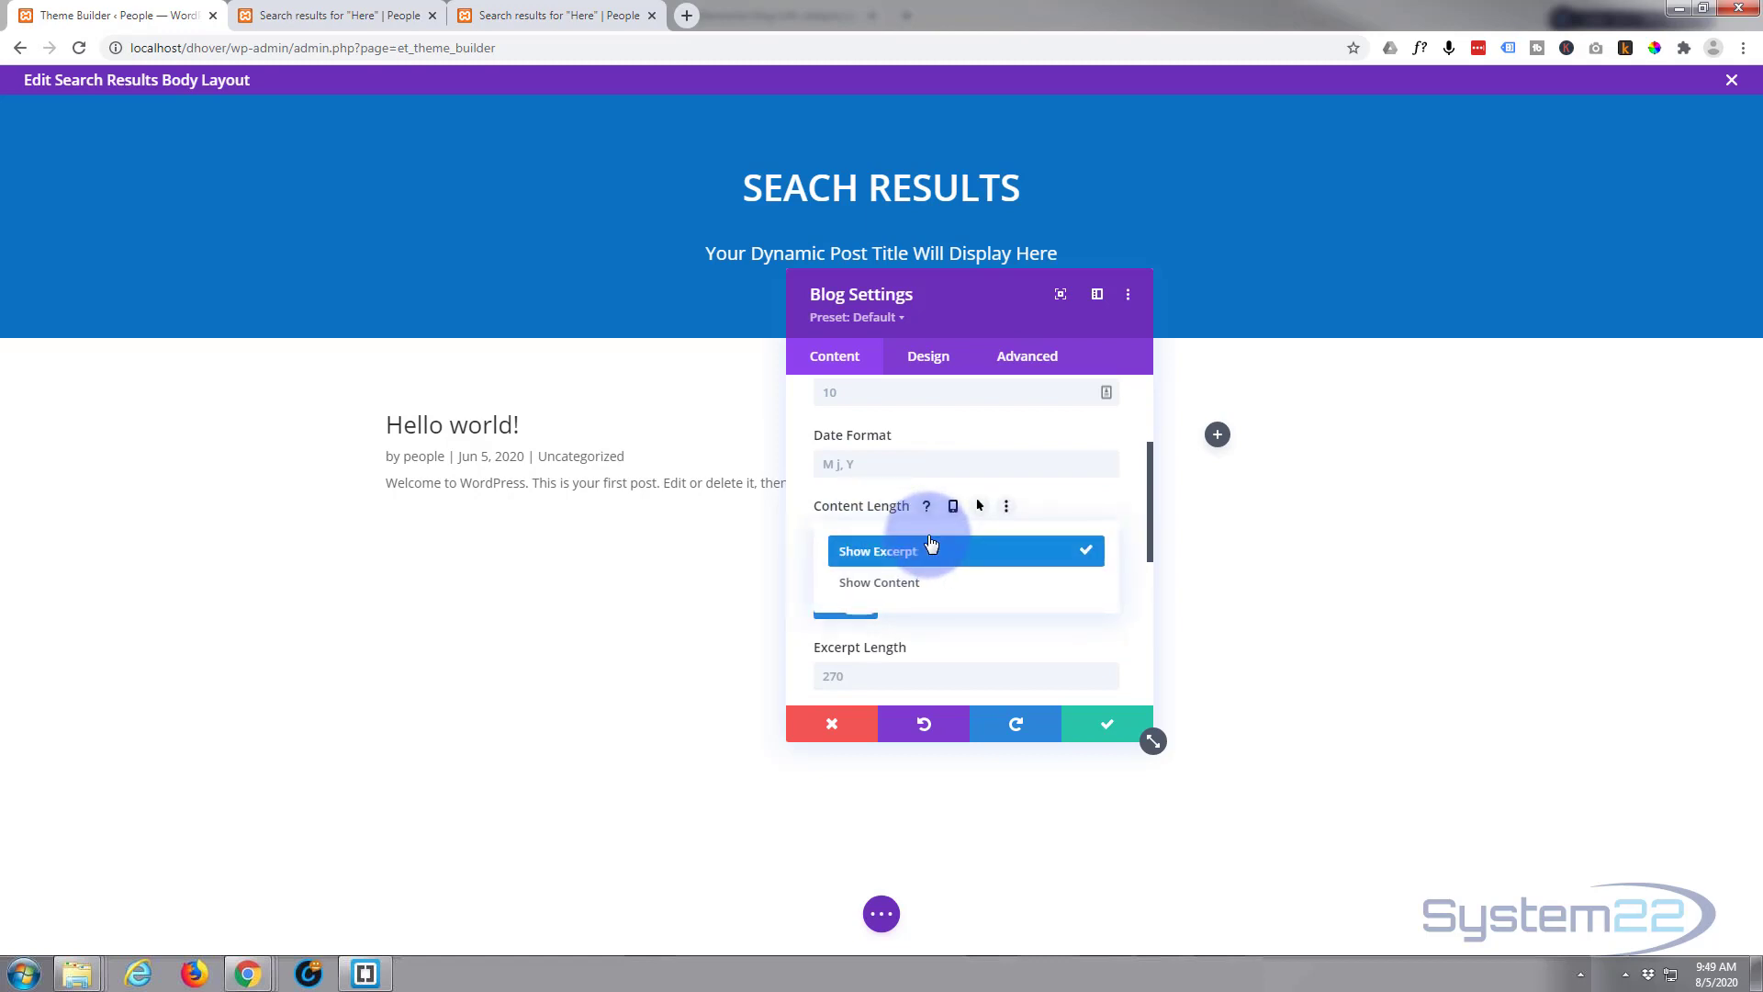
left_click(1051, 507)
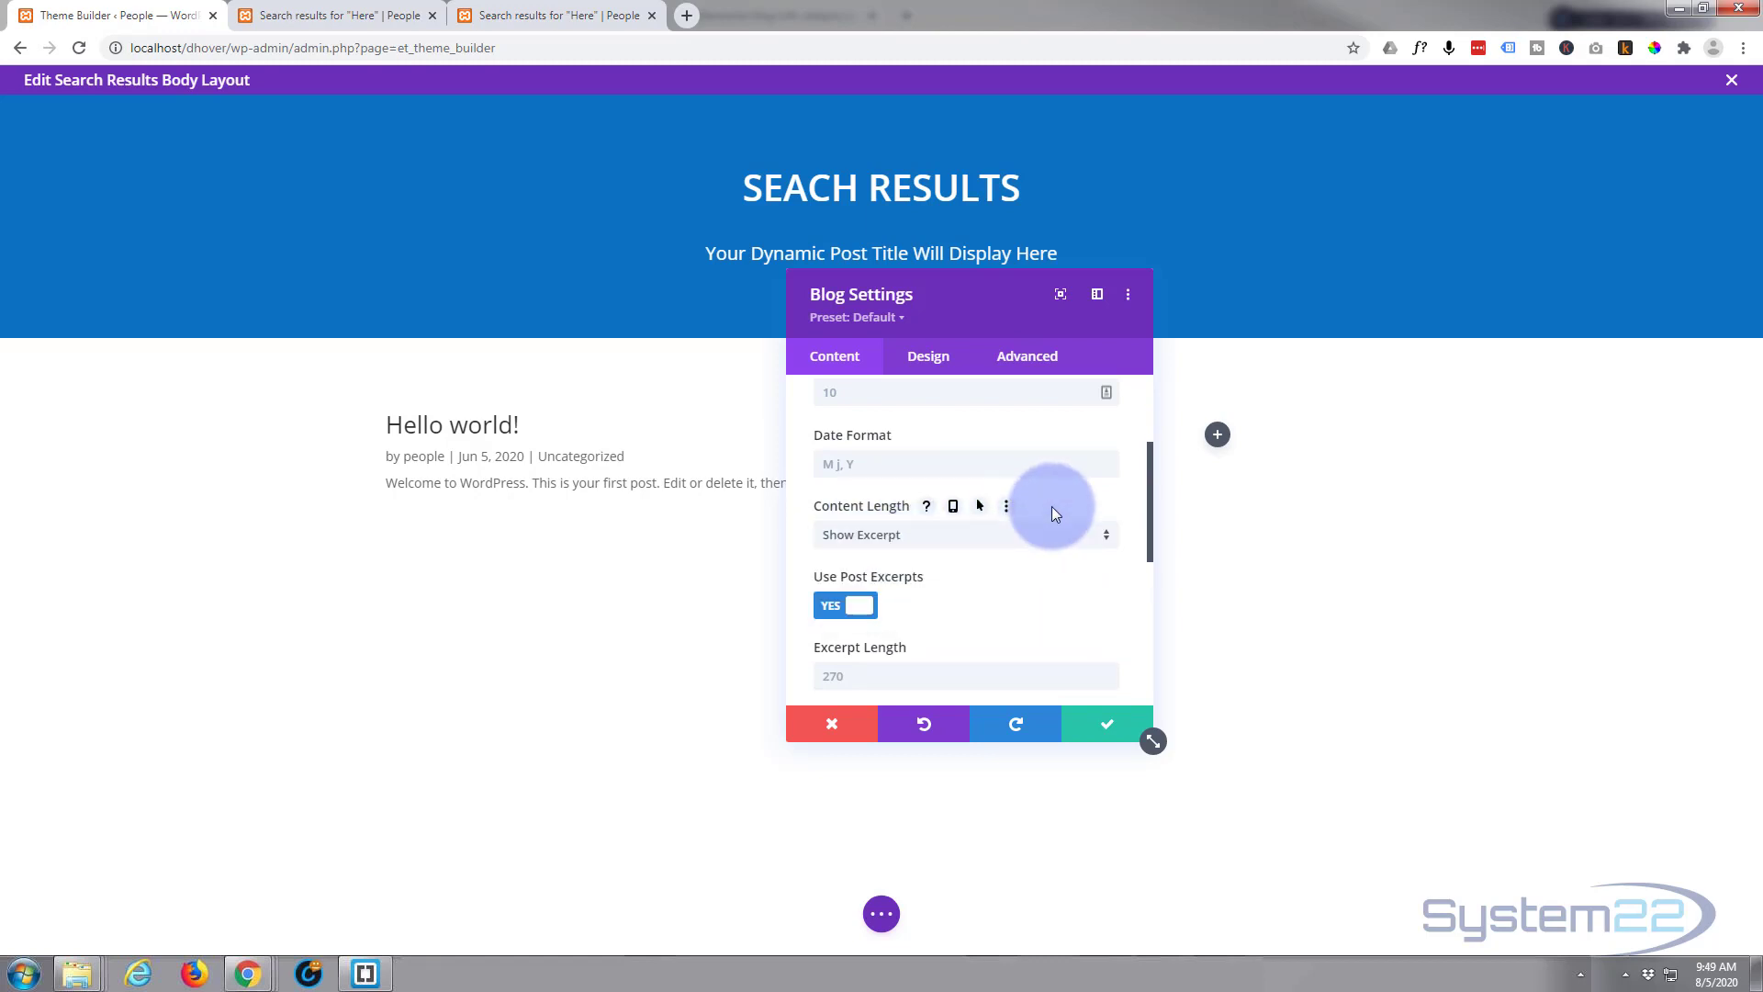
scroll(968, 559, "down", 2)
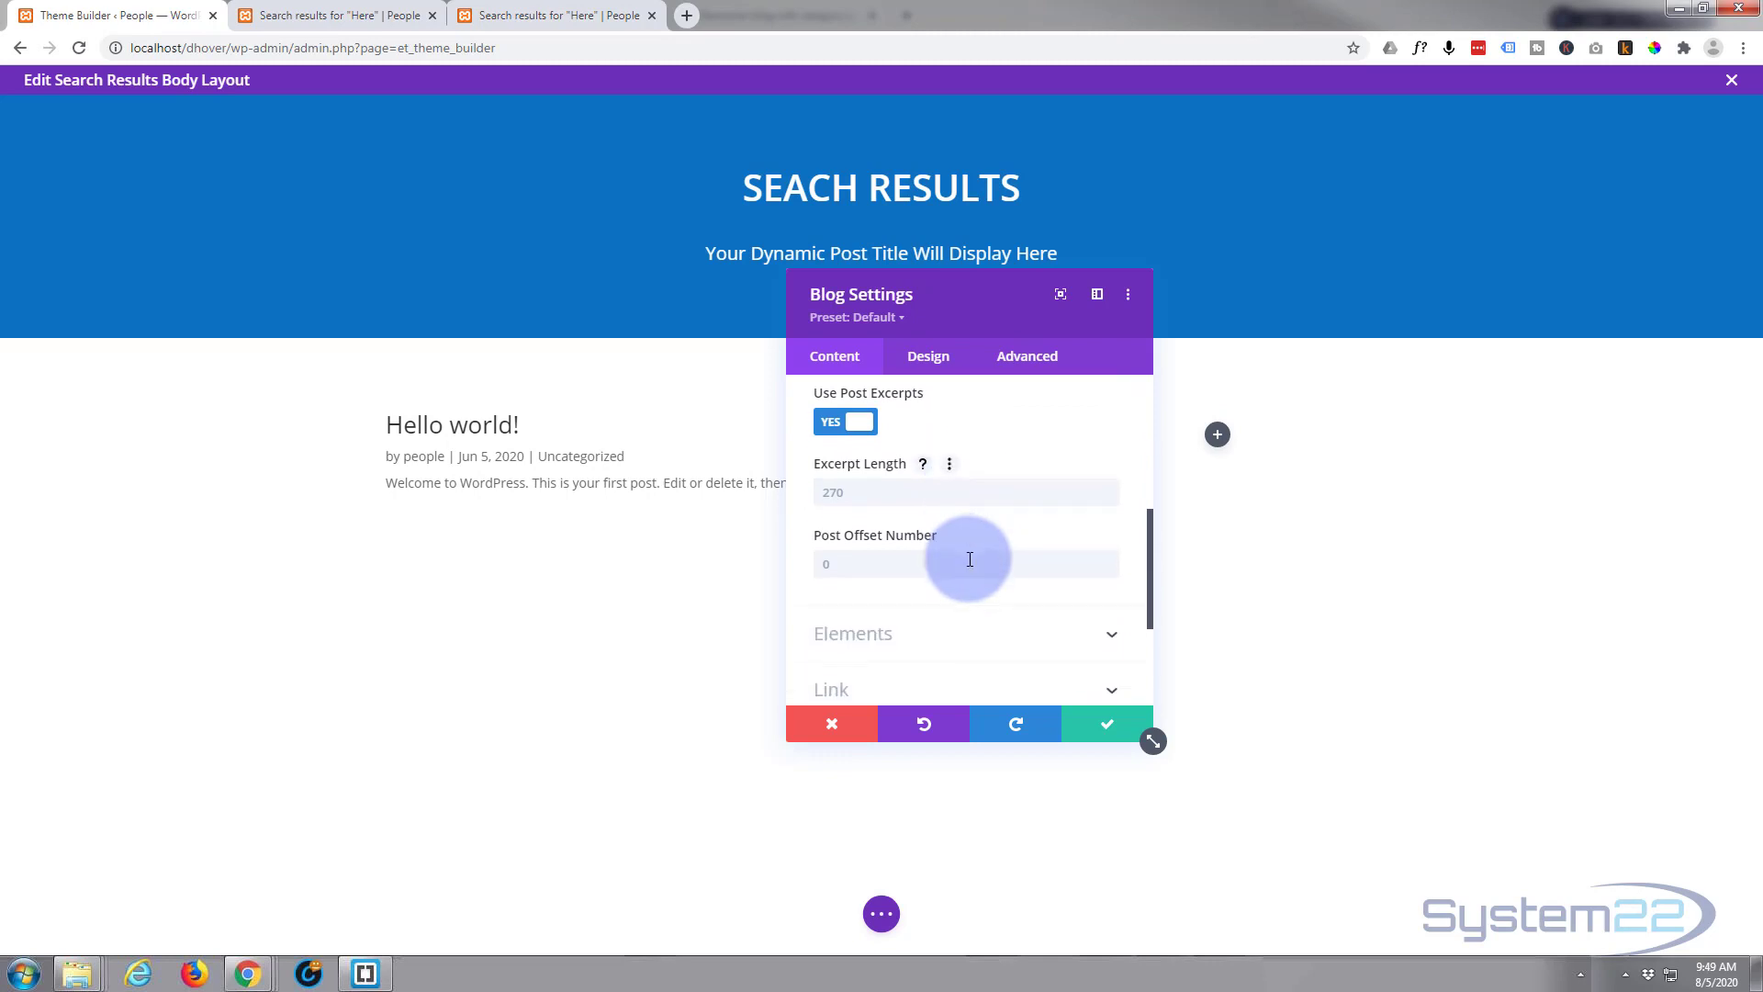
scroll(875, 547, "down", 1)
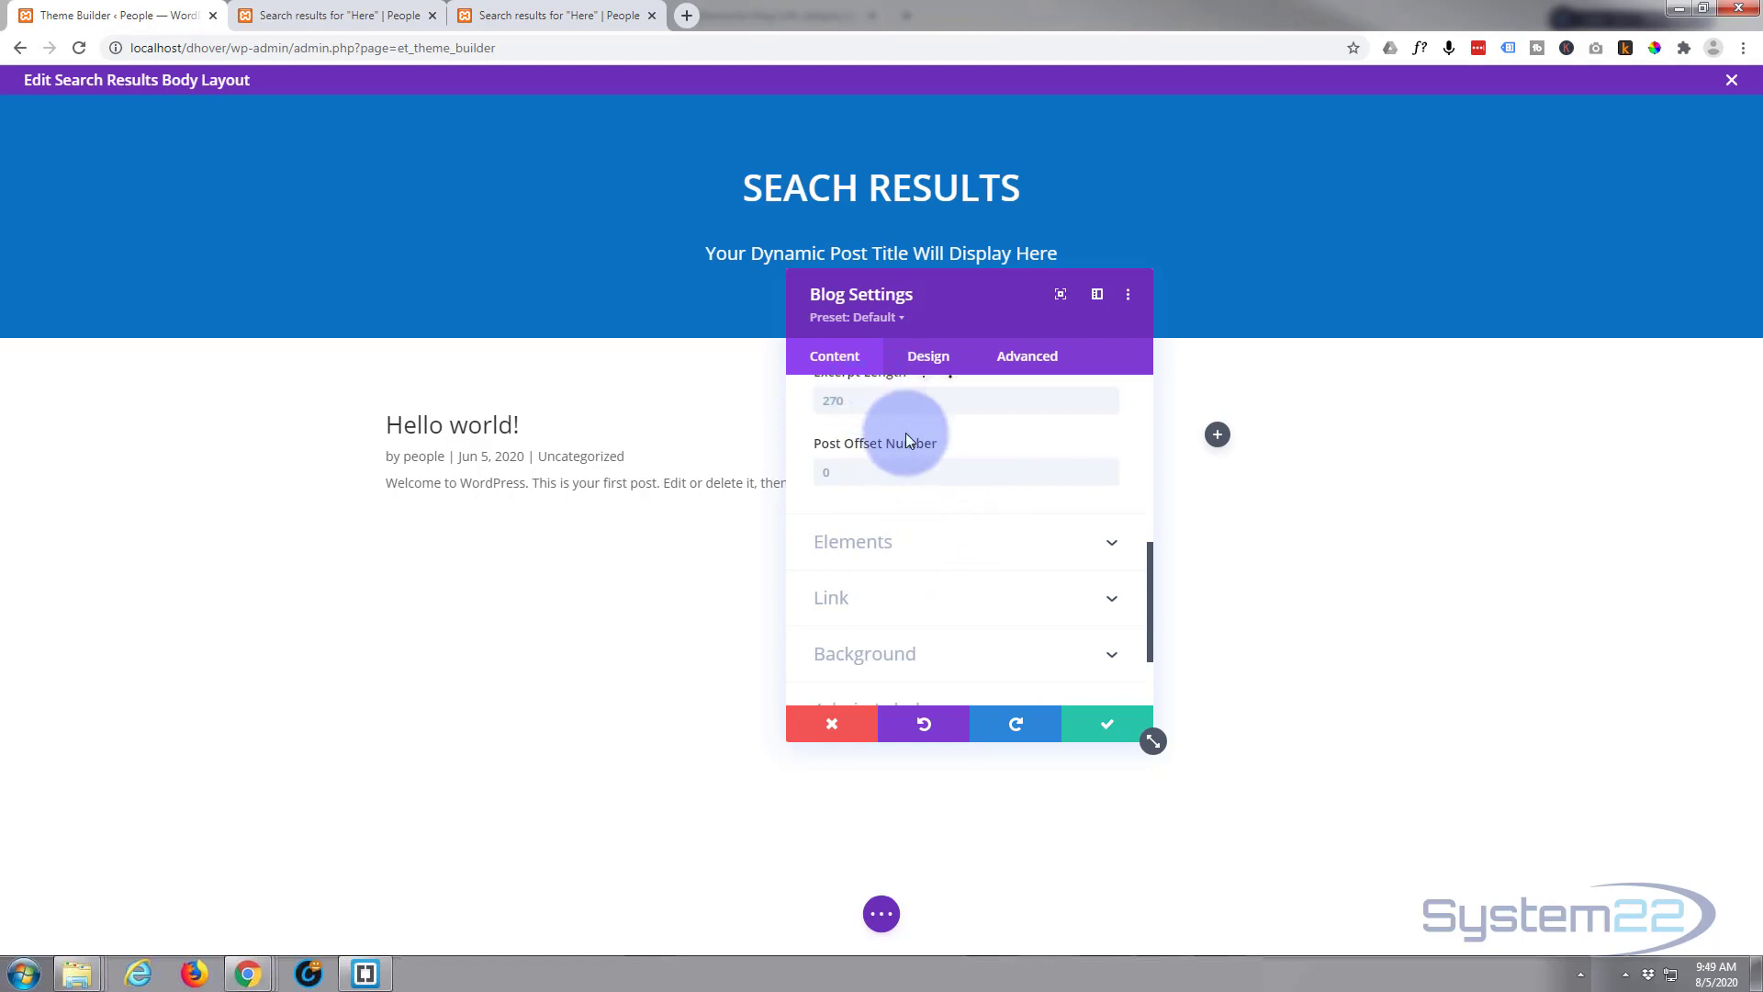
scroll(924, 522, "down", 1)
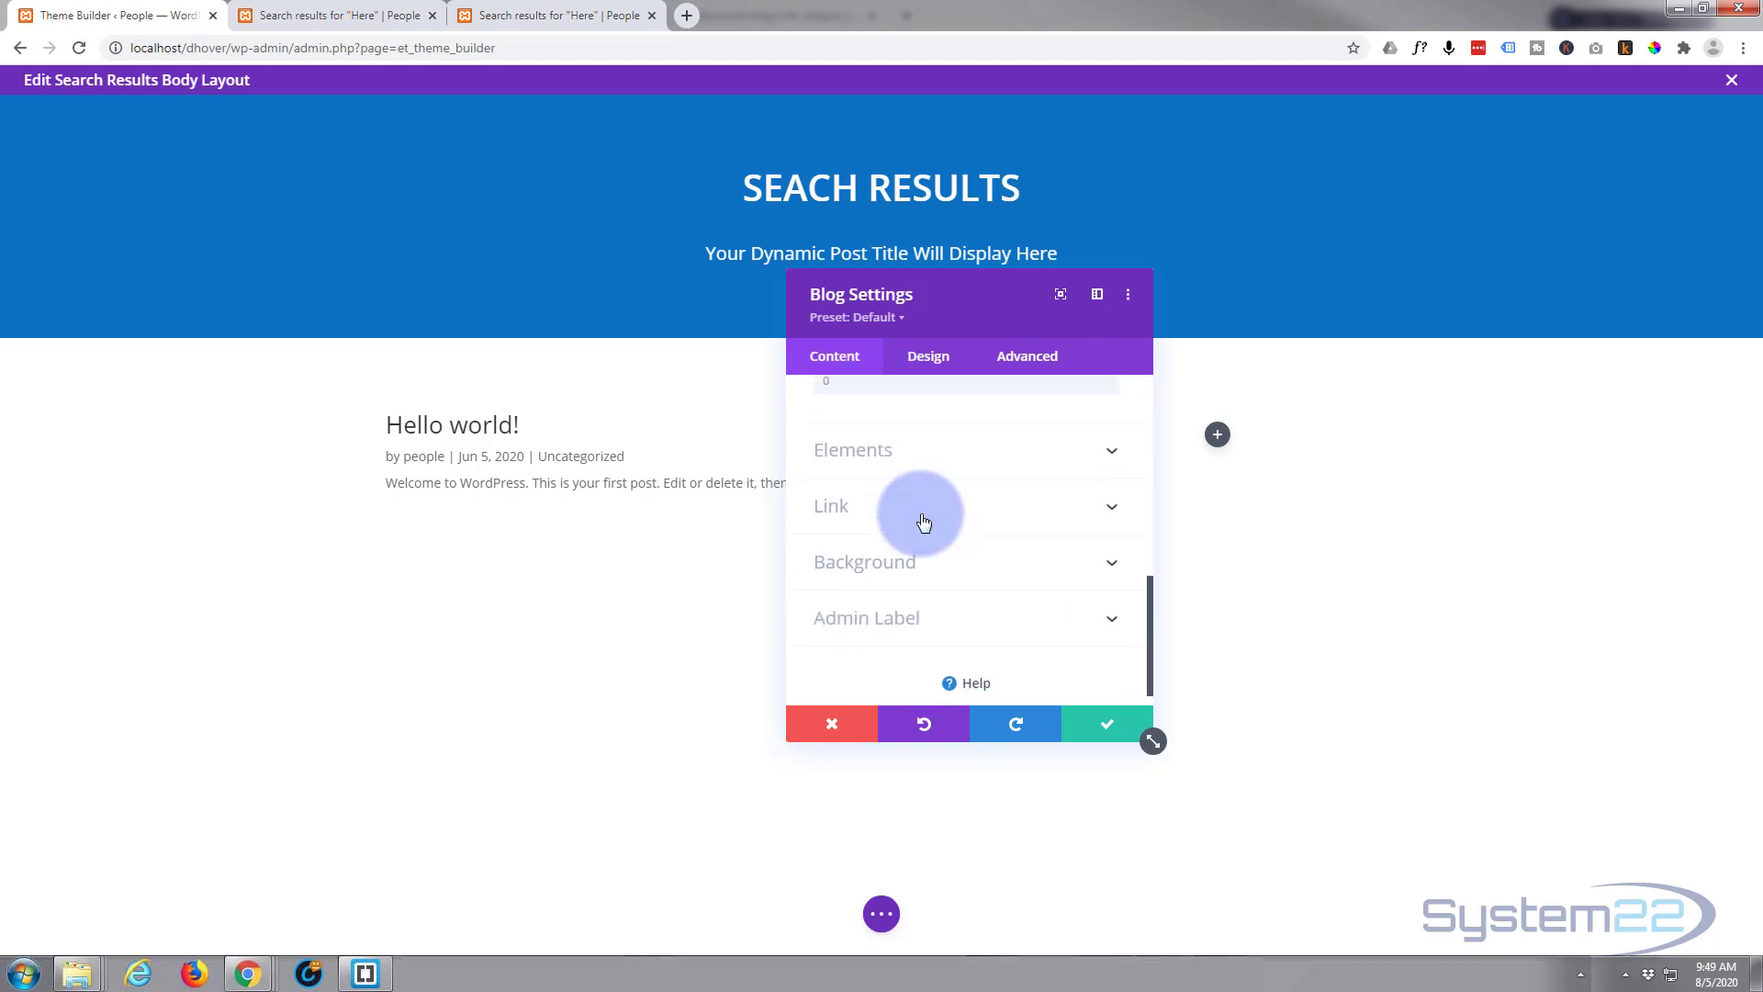
- Turn off the featured image, author and date in the Blog module's elements, keeping the categories shown
left_click(950, 457)
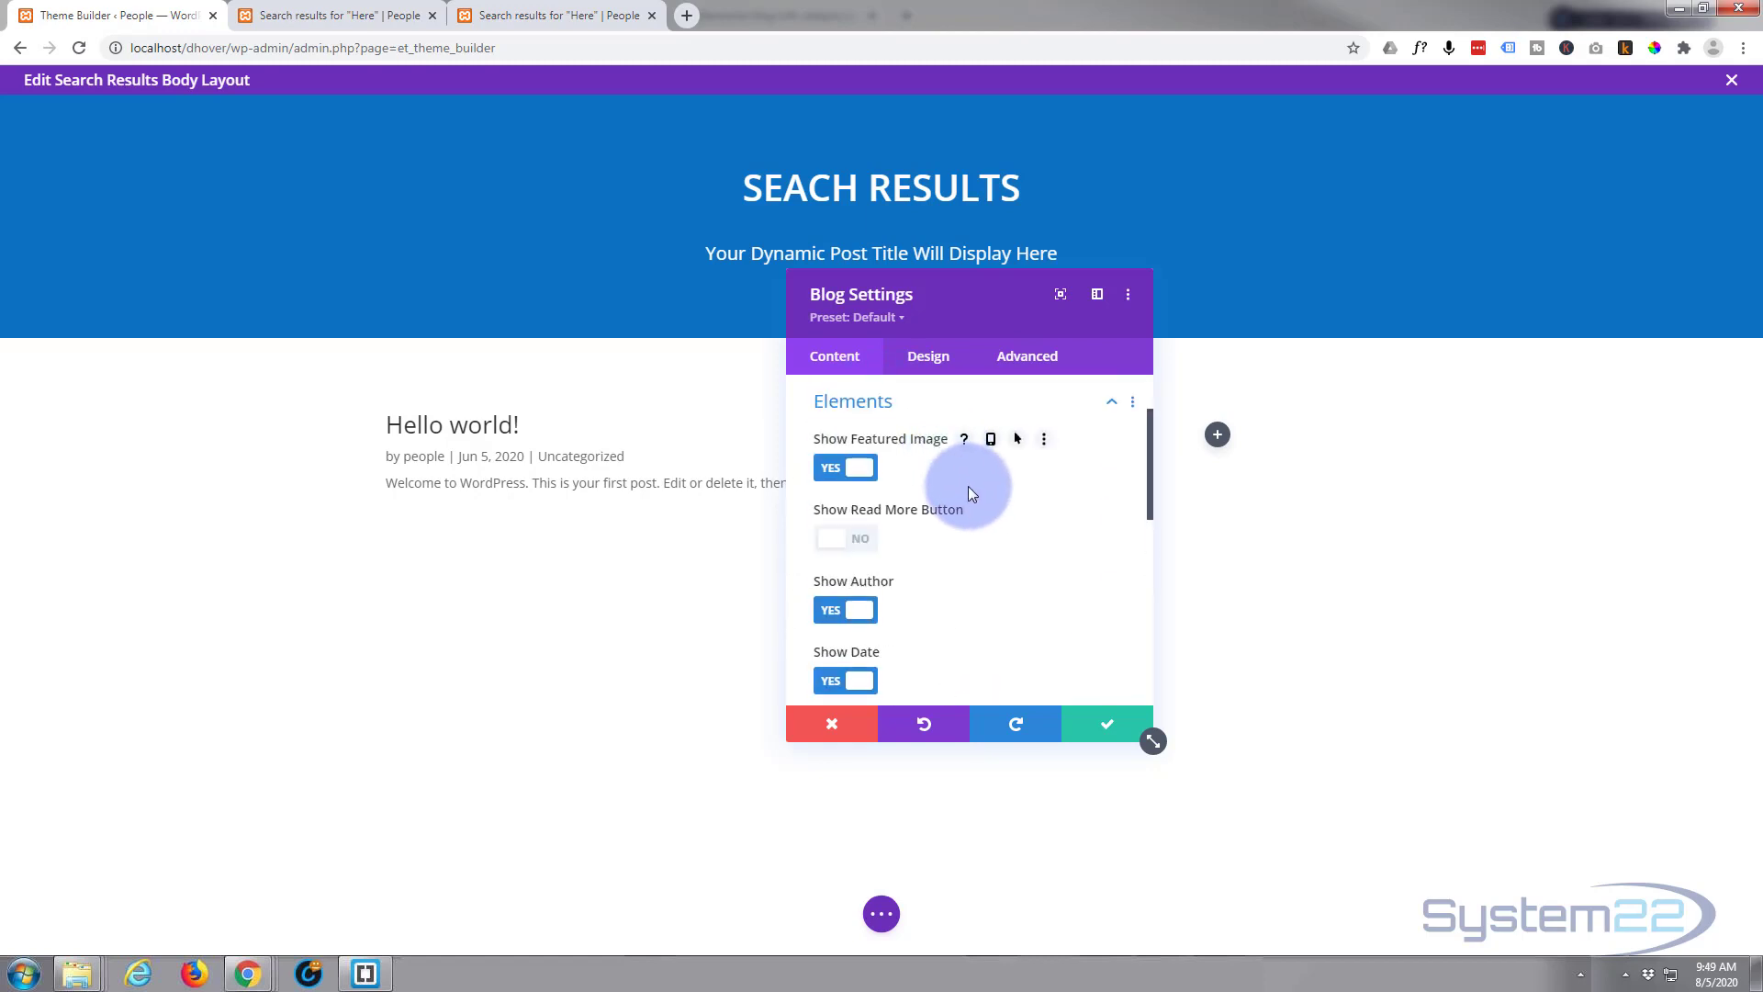
left_click(868, 475)
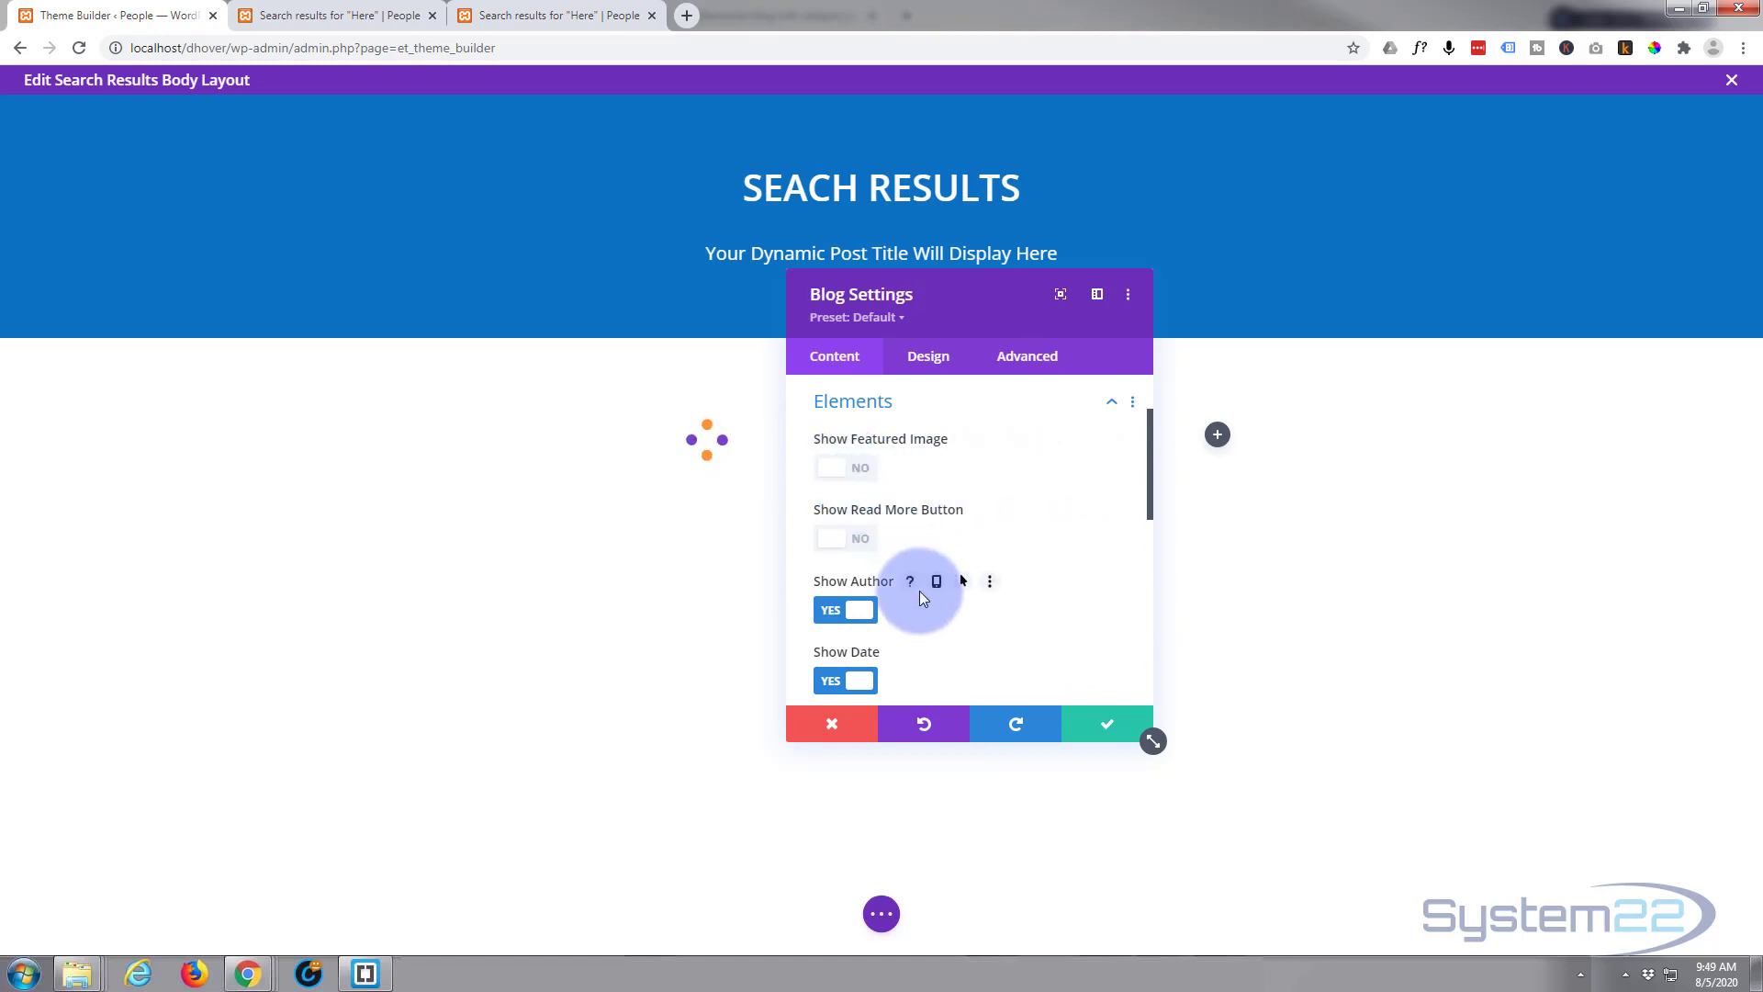
left_click(829, 611)
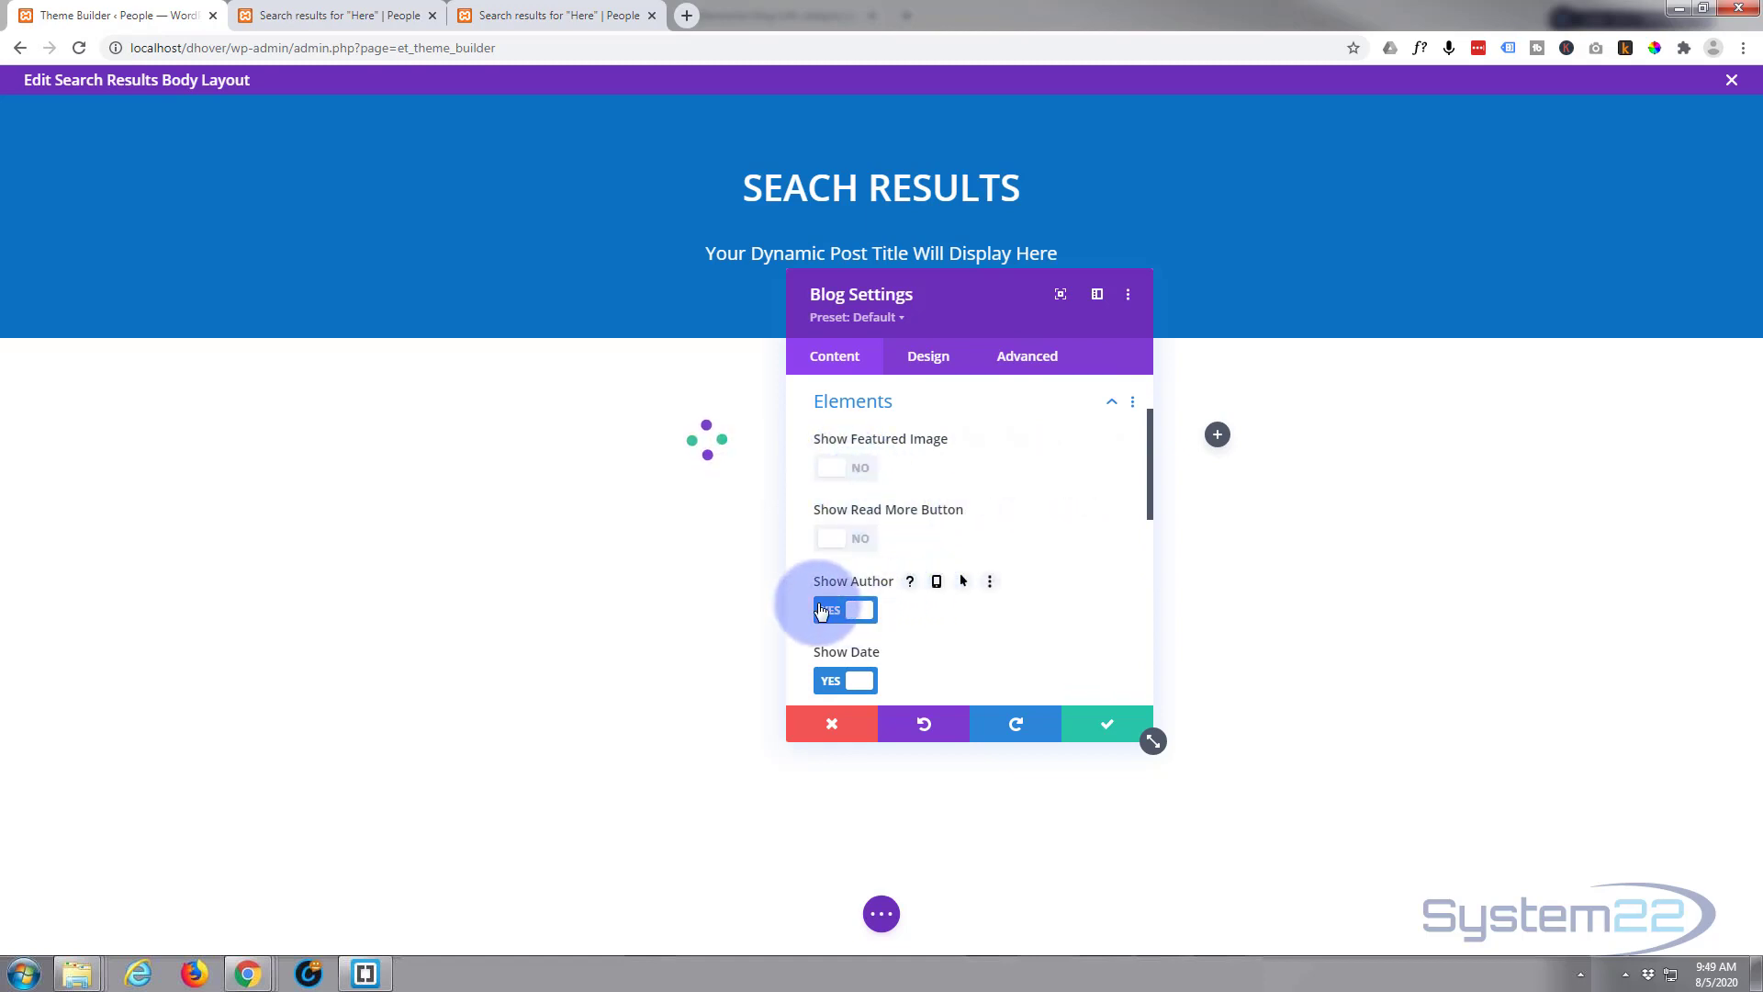
left_click(832, 683)
scroll(915, 590, "down", 3)
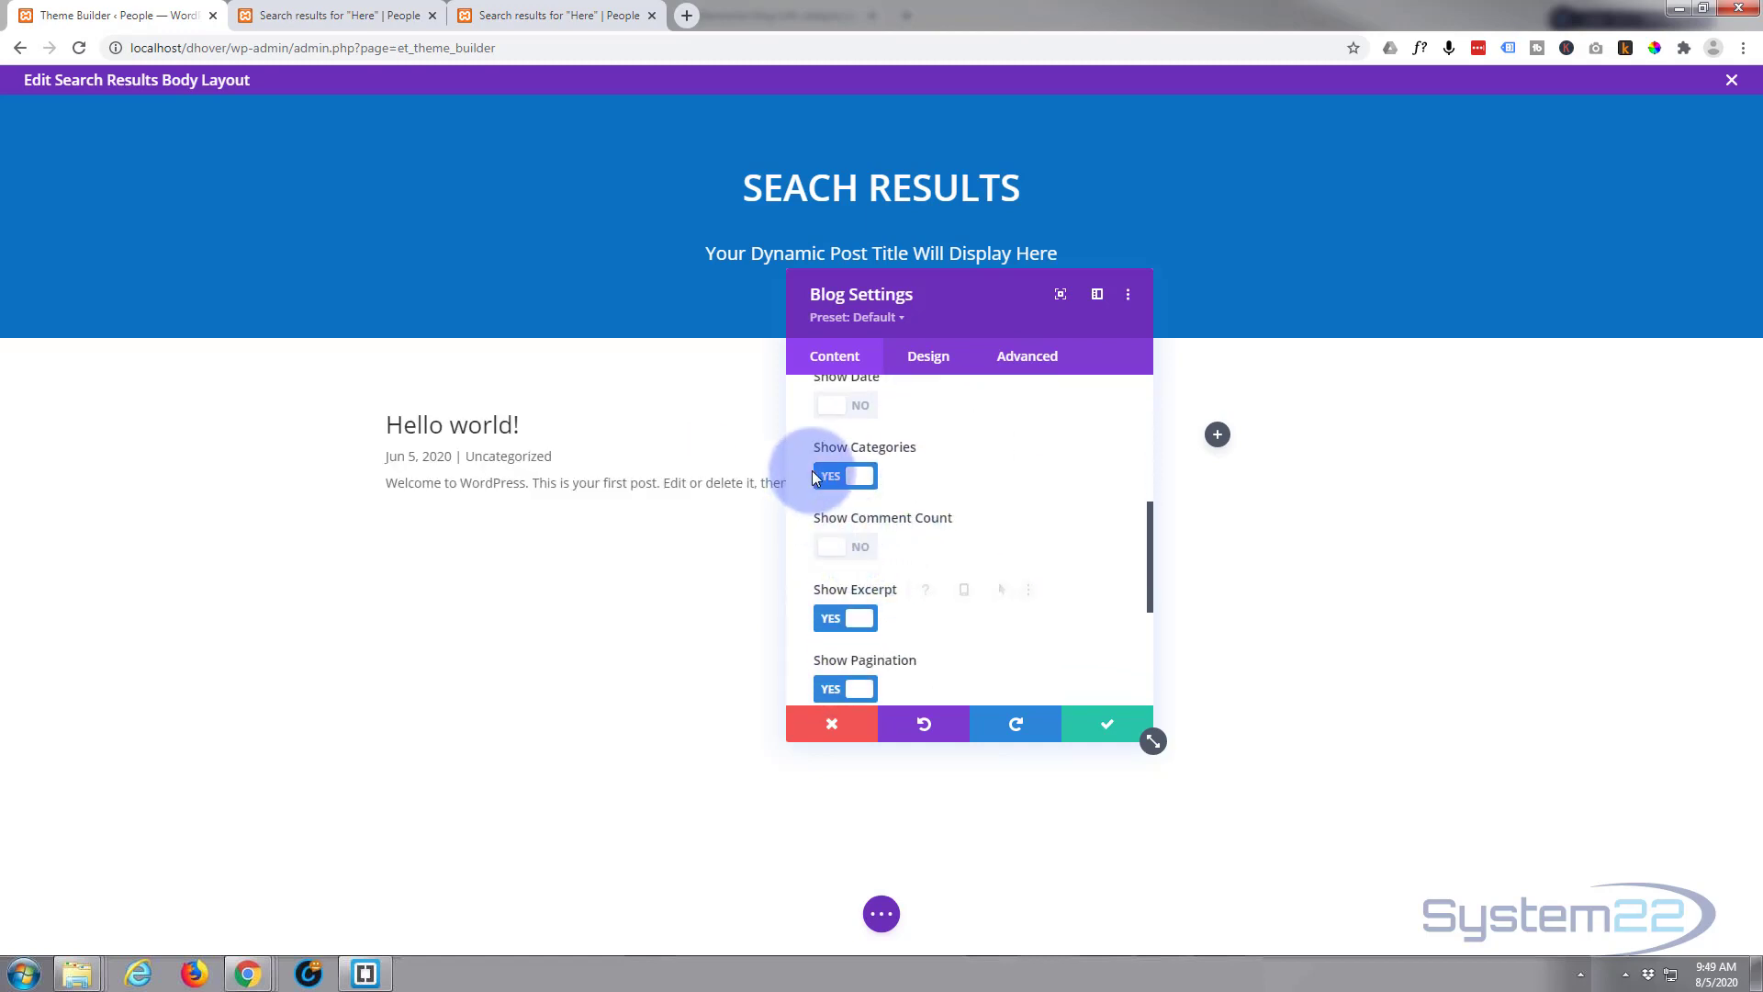
left_click(864, 470)
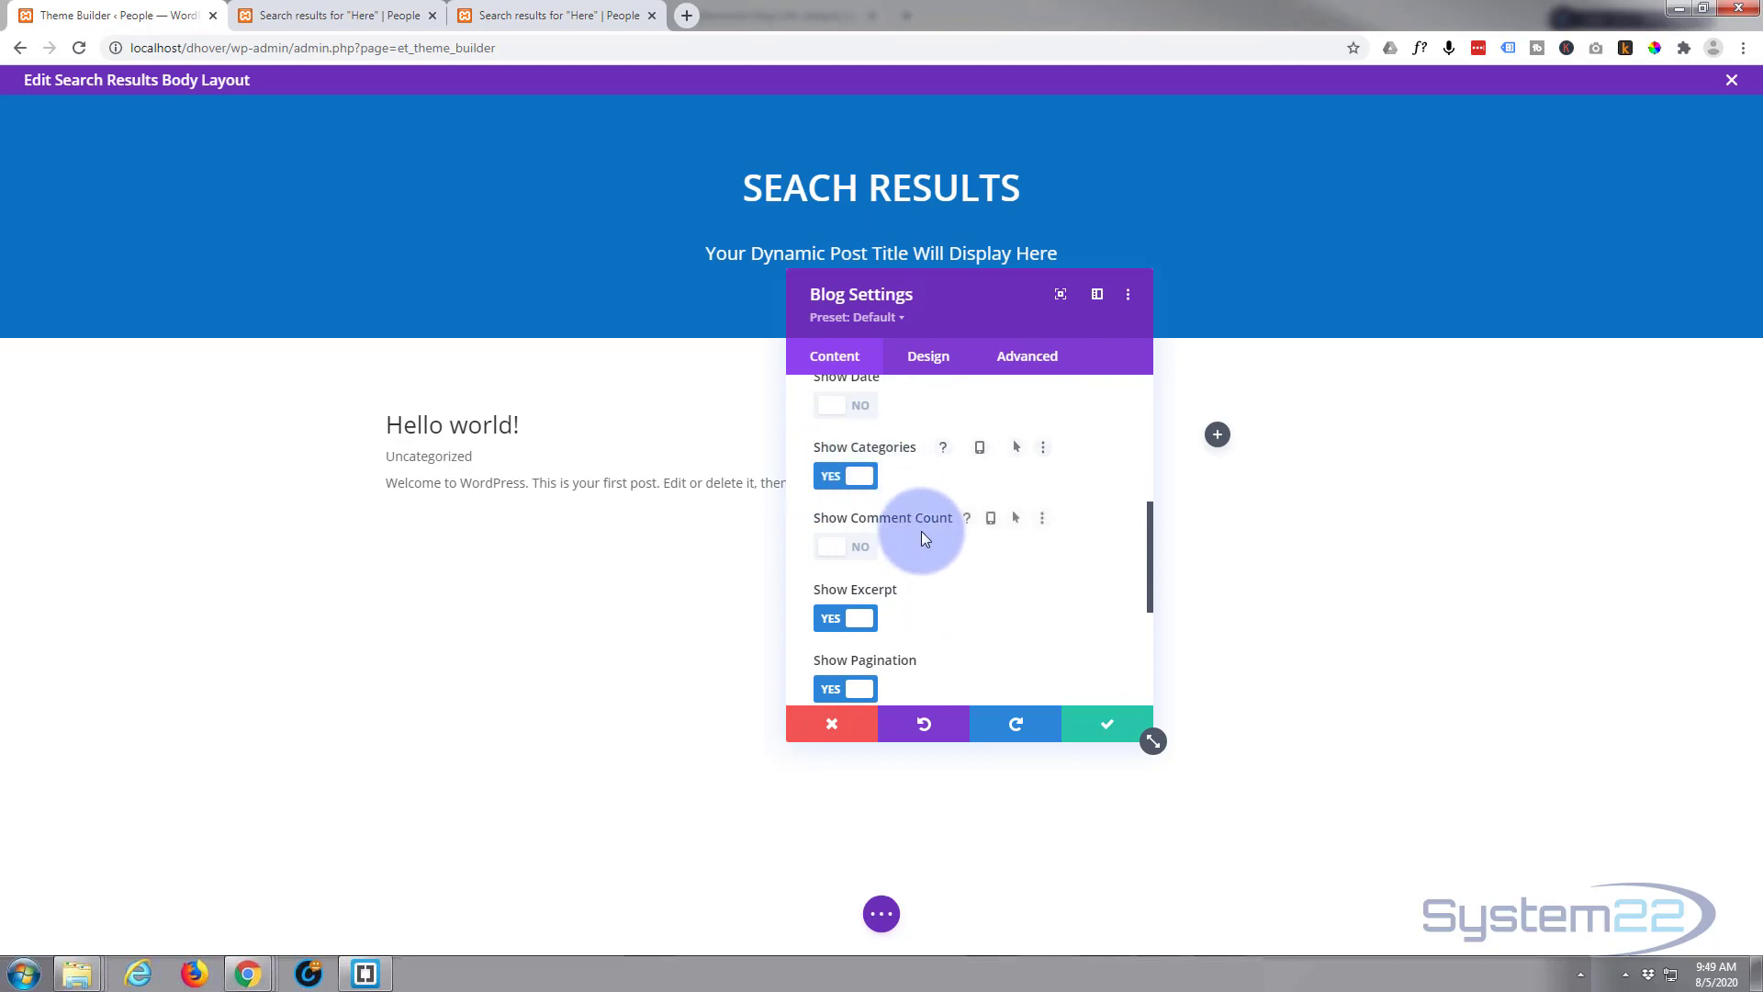
- Give the Blog module a blue #0c71c3 background and reduce its opacity to 0.4
scroll(922, 531, "down", 1)
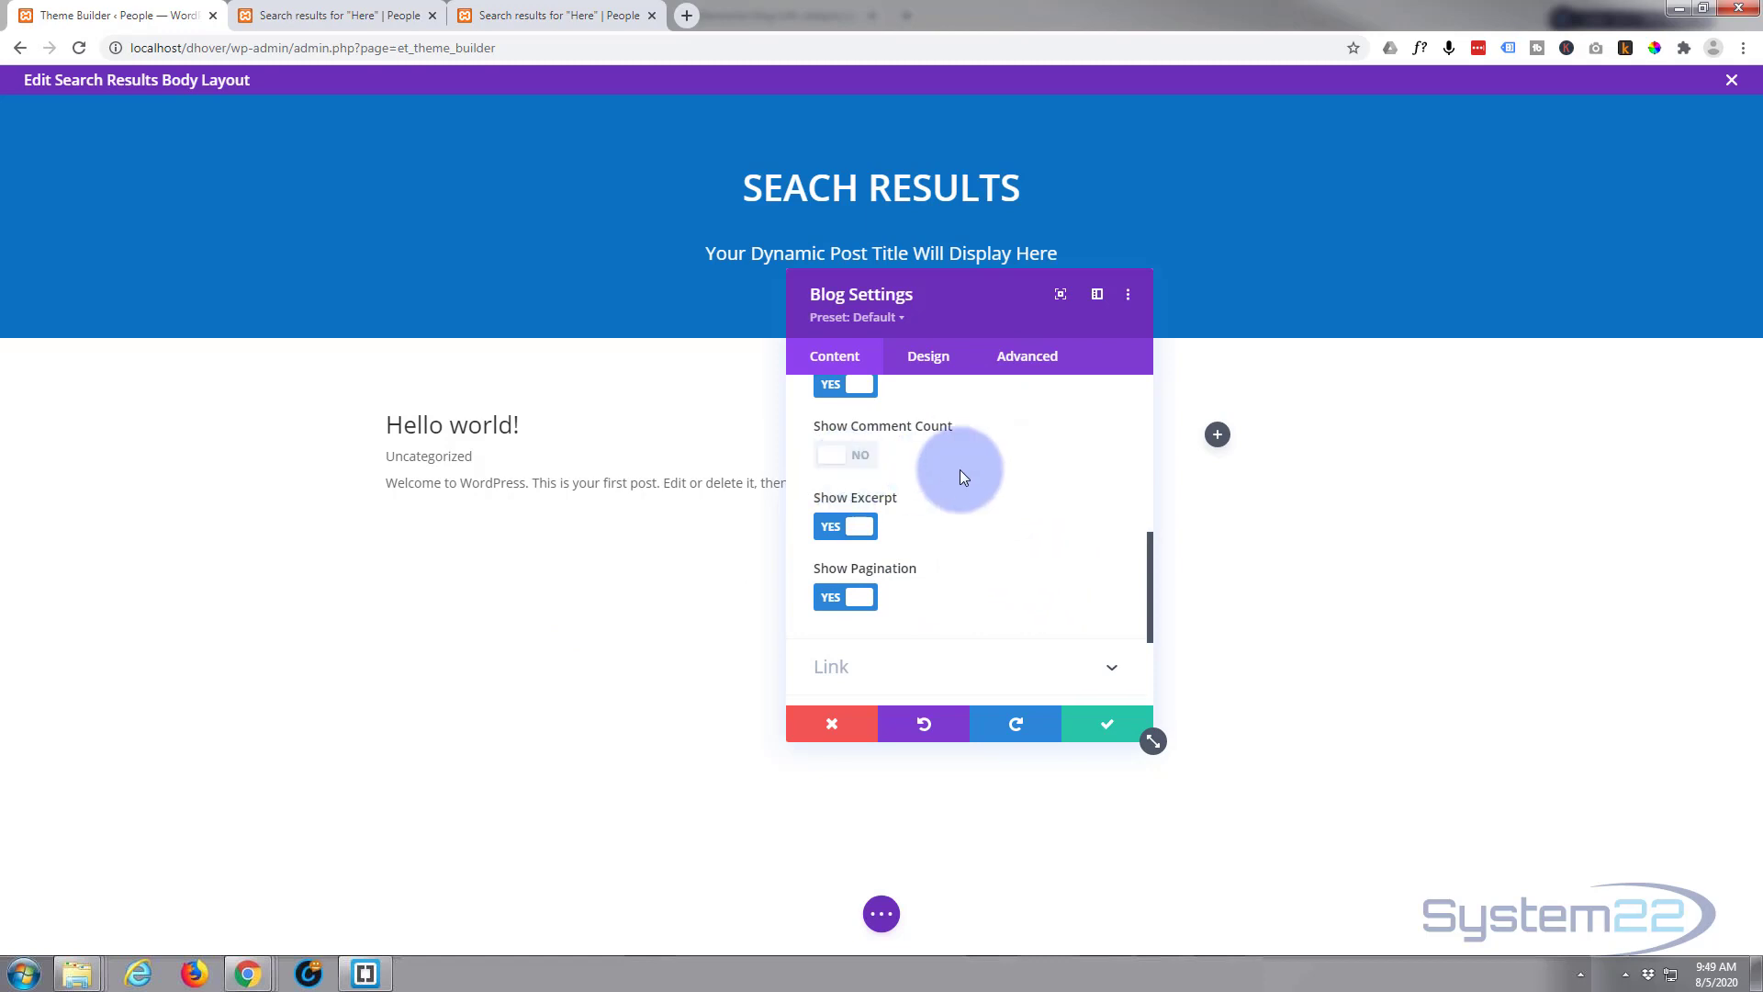
scroll(961, 470, "down", 3)
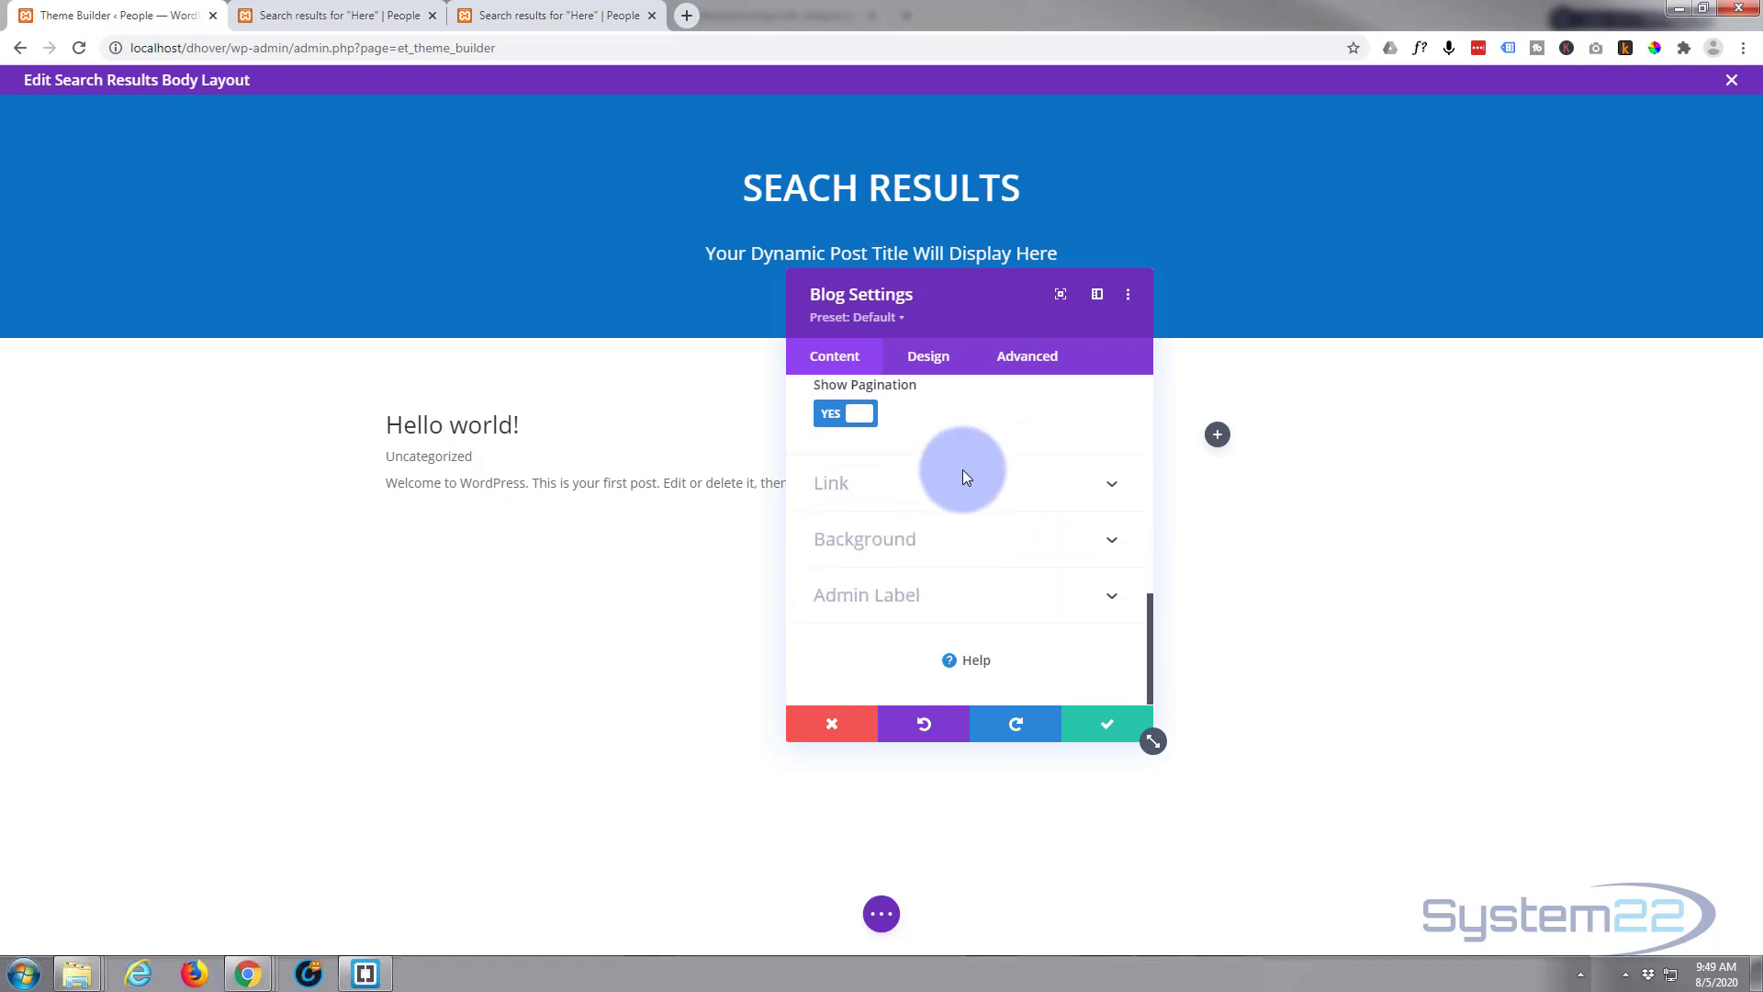
left_click(976, 540)
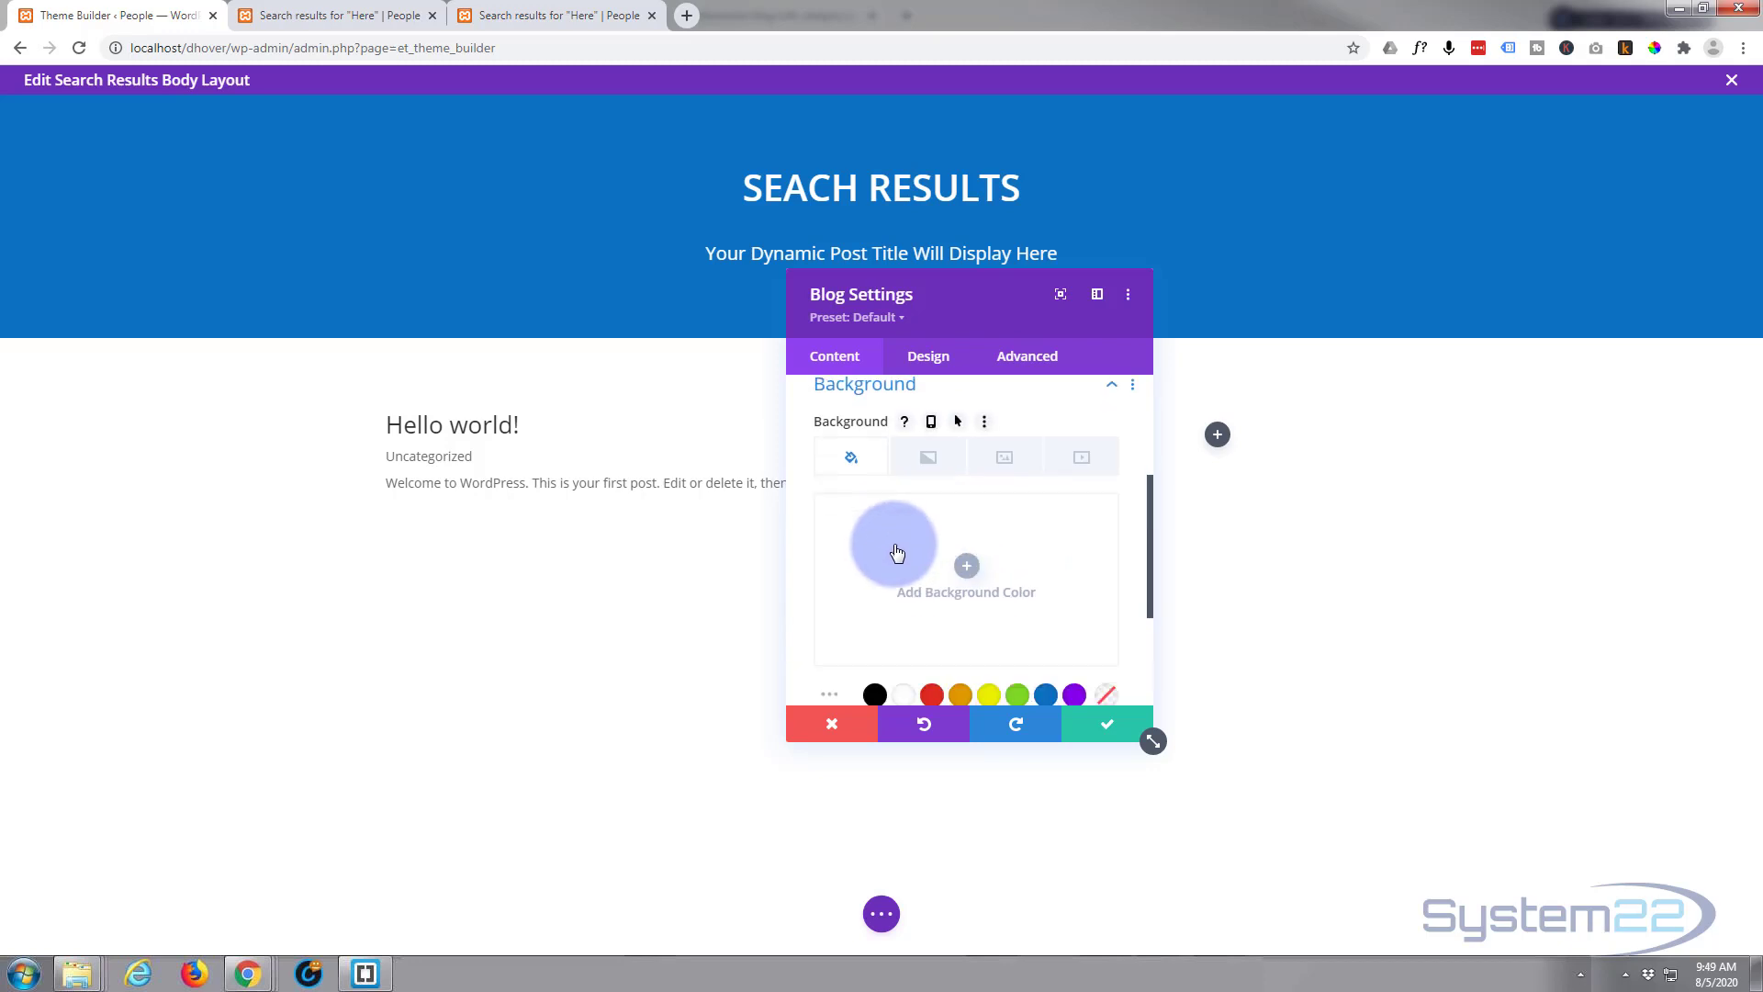
scroll(897, 553, "down", 1)
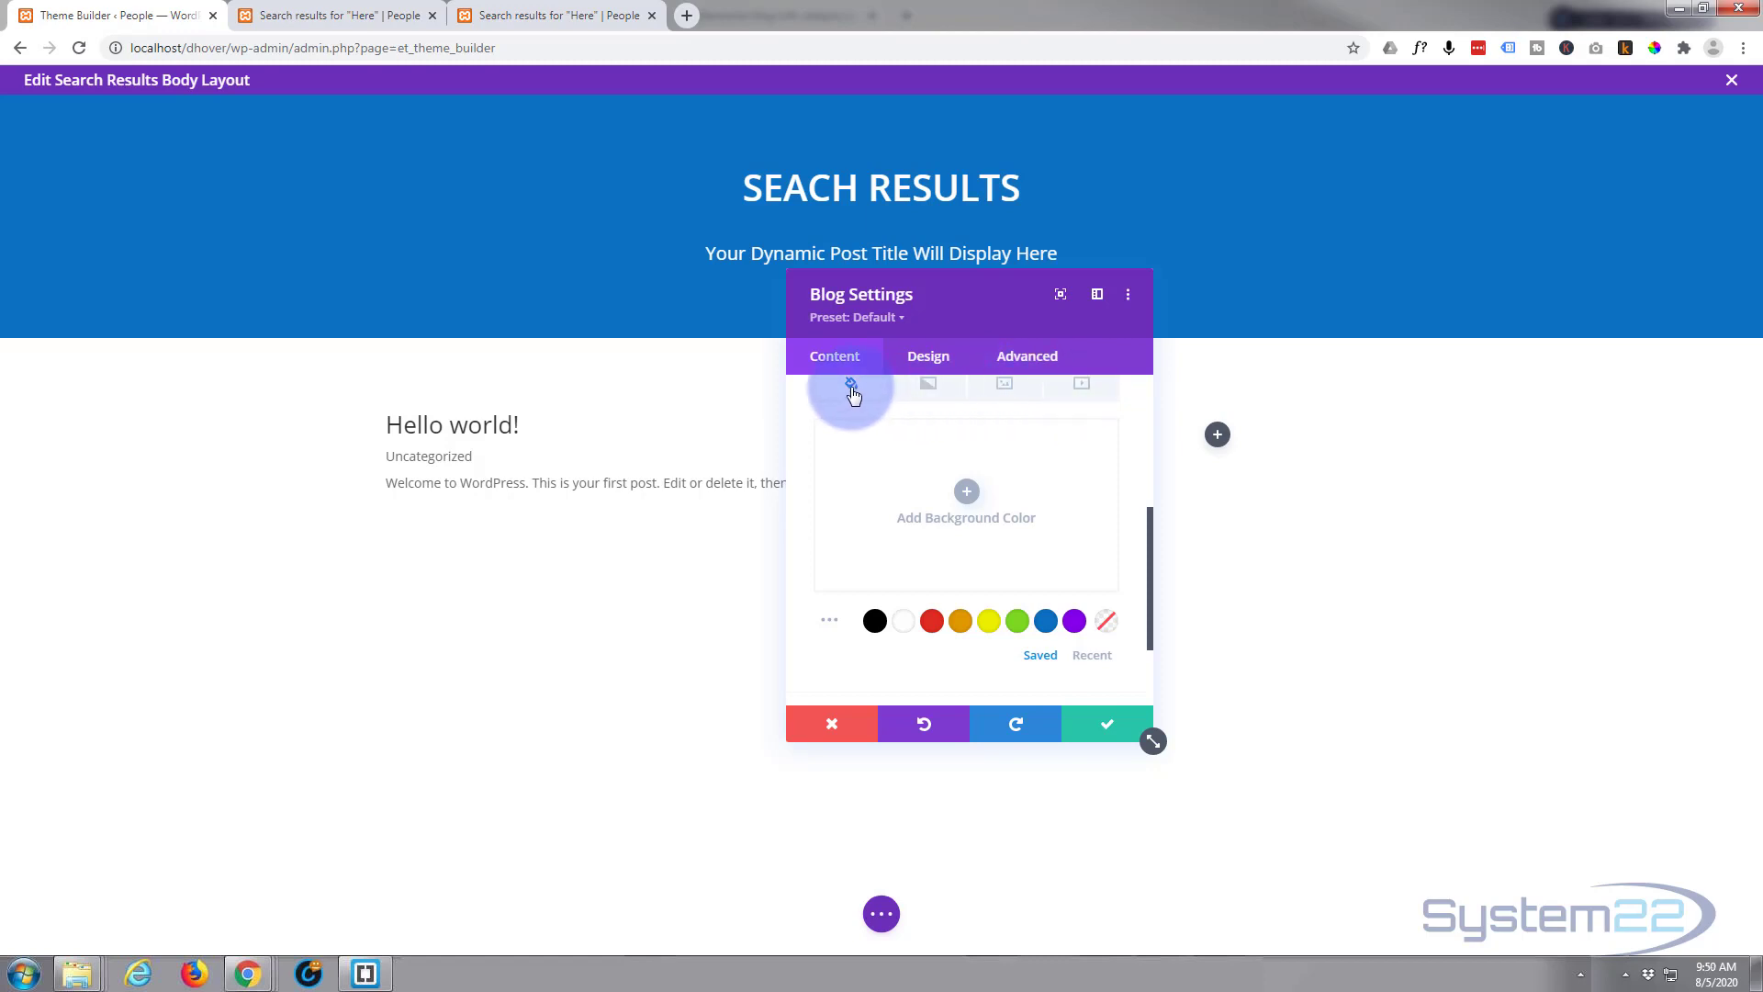
left_click(828, 624)
scroll(828, 626, "down", 2)
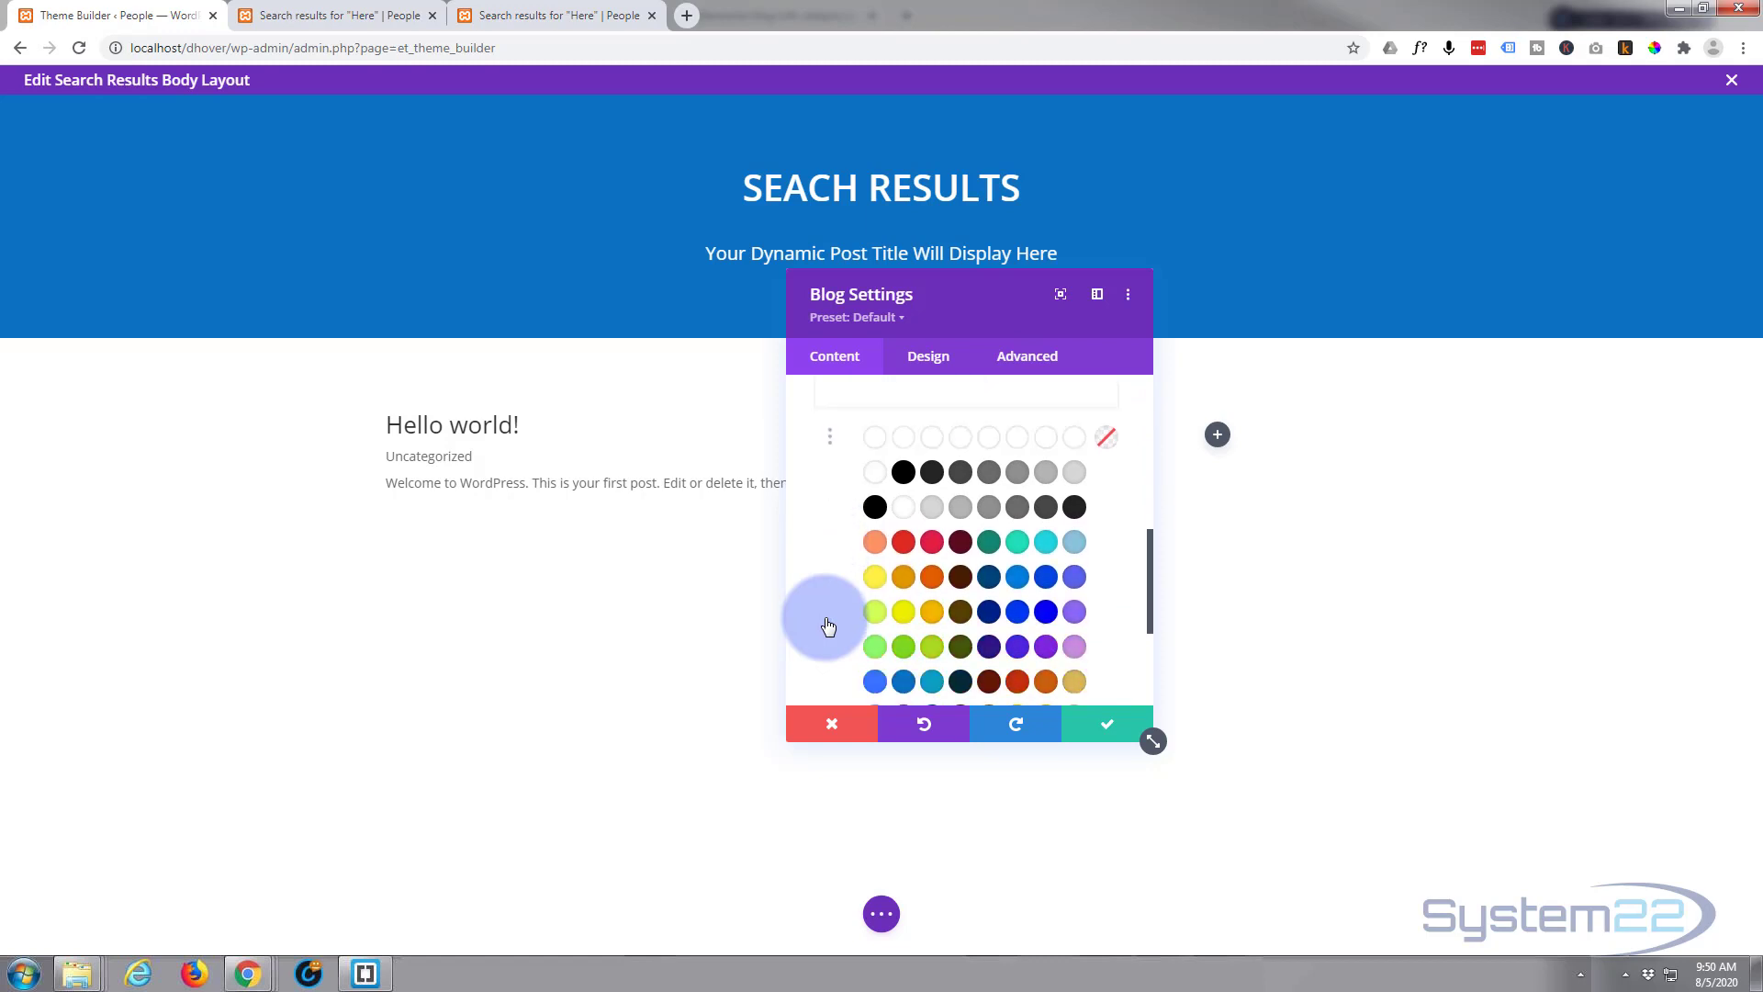
left_click(1072, 547)
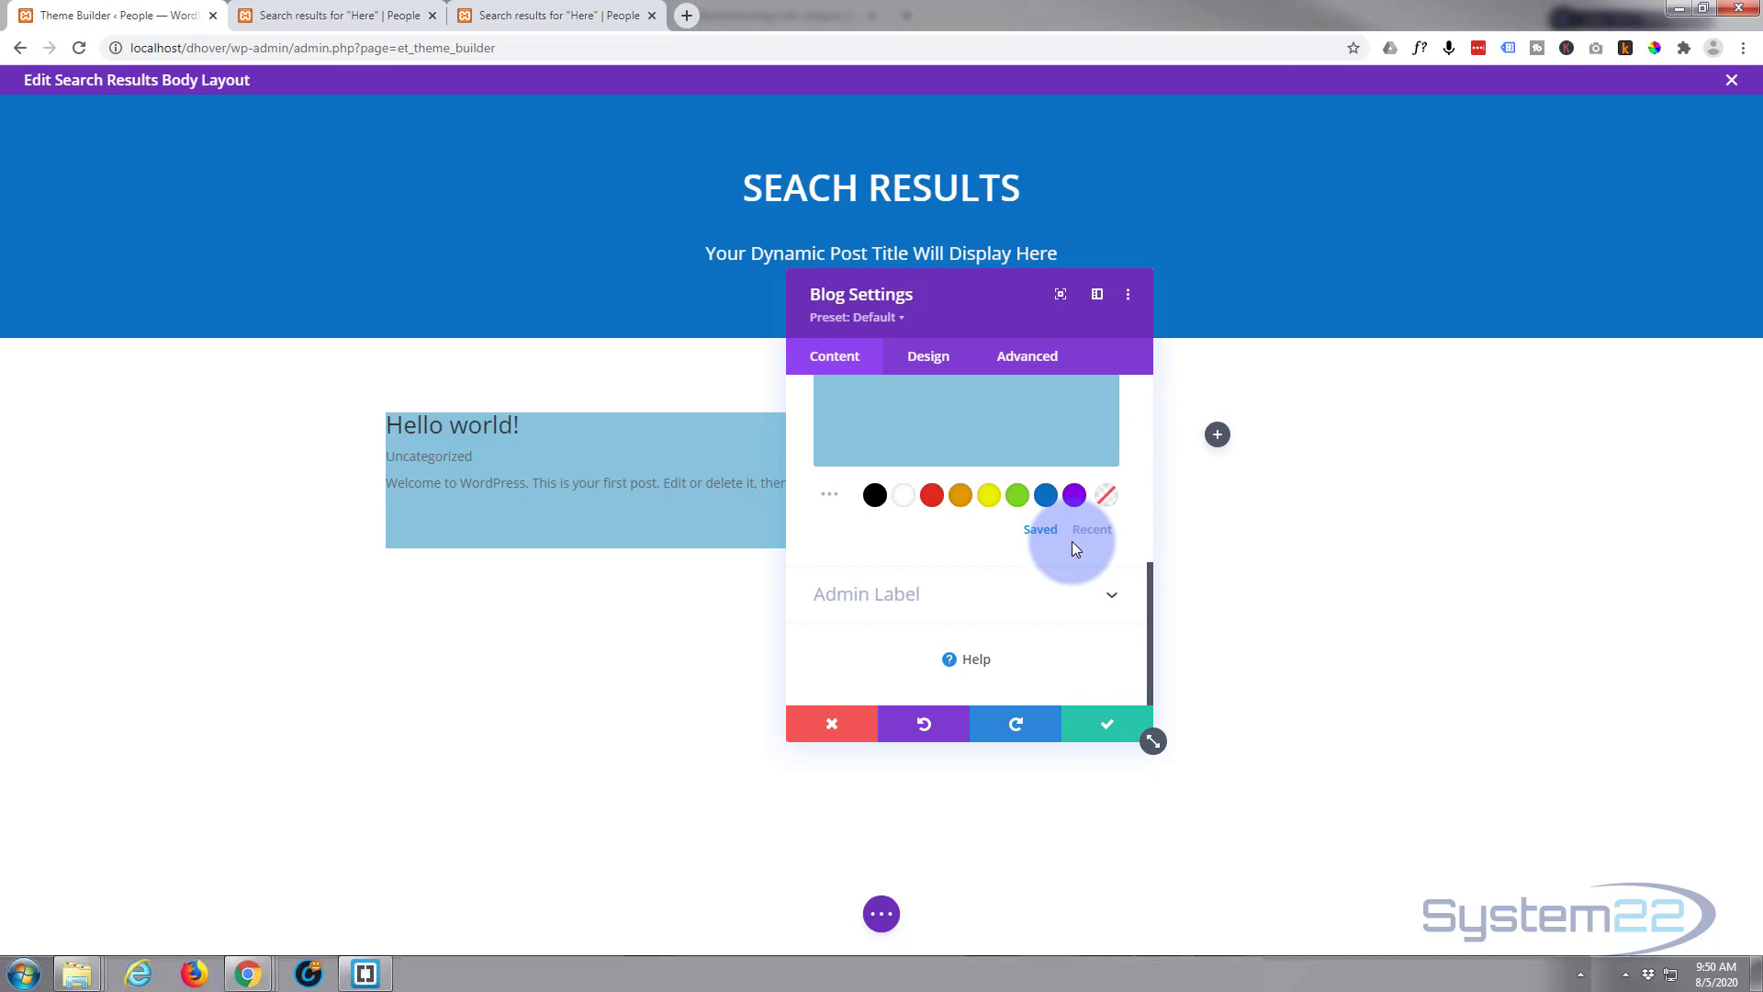
left_click(1046, 496)
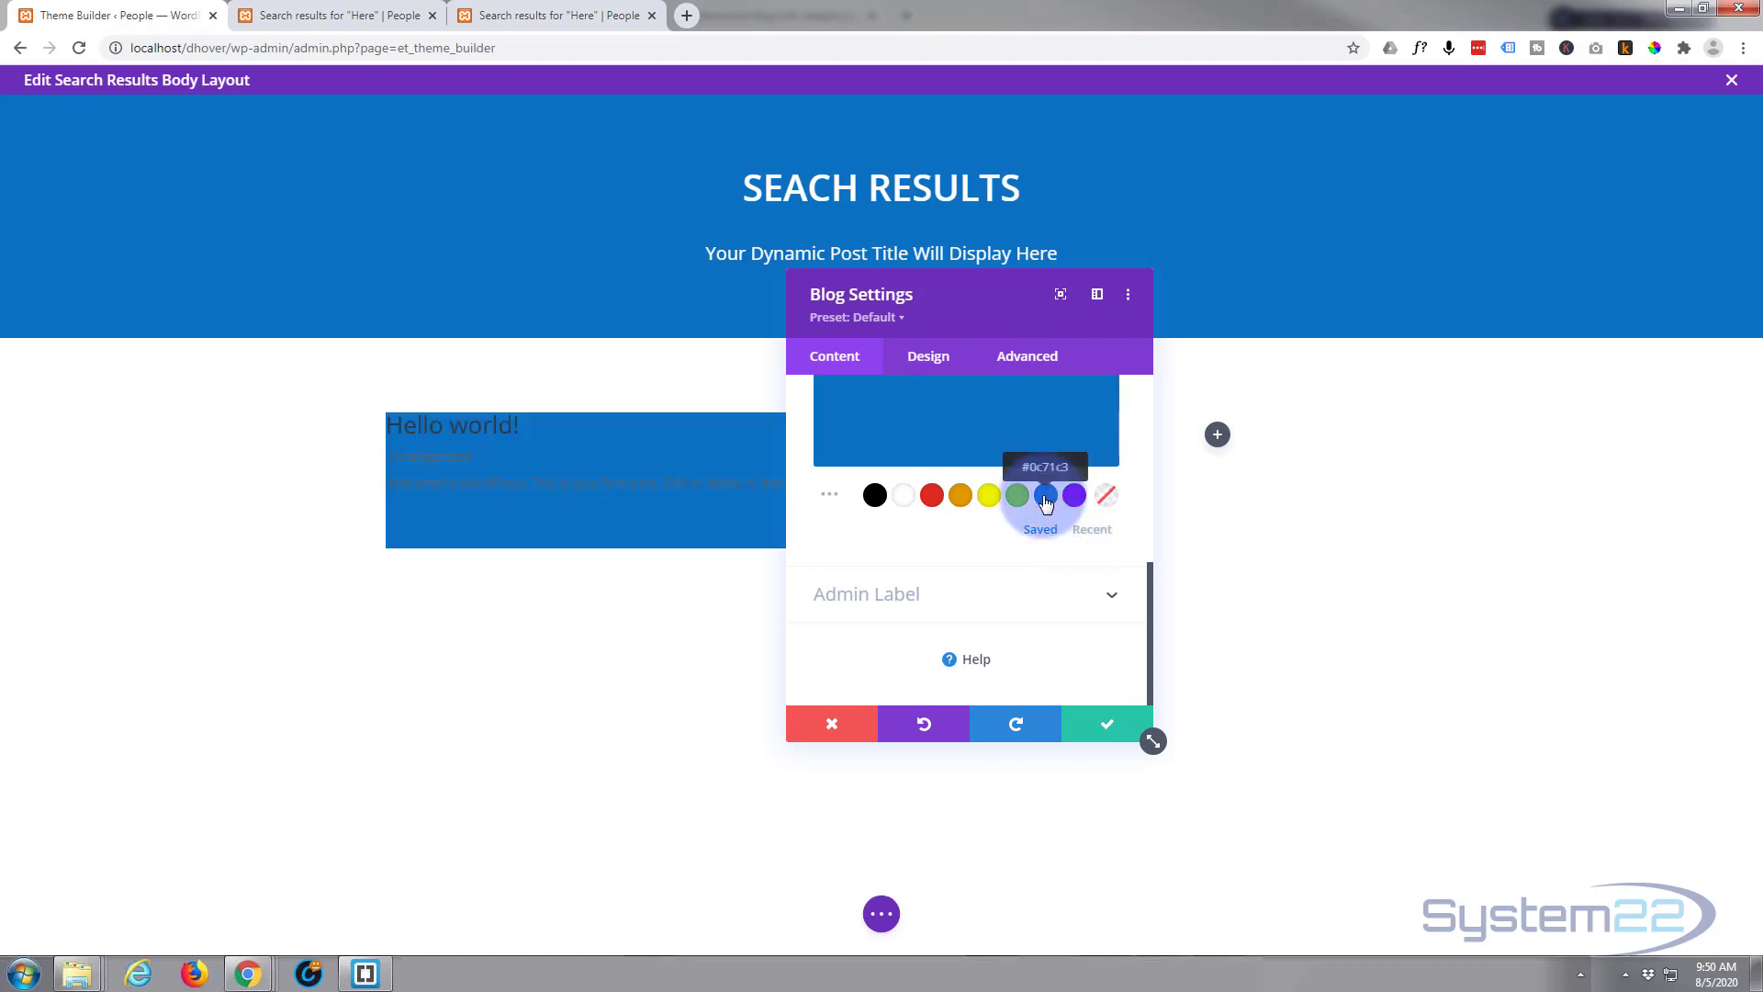
scroll(998, 536, "up", 1)
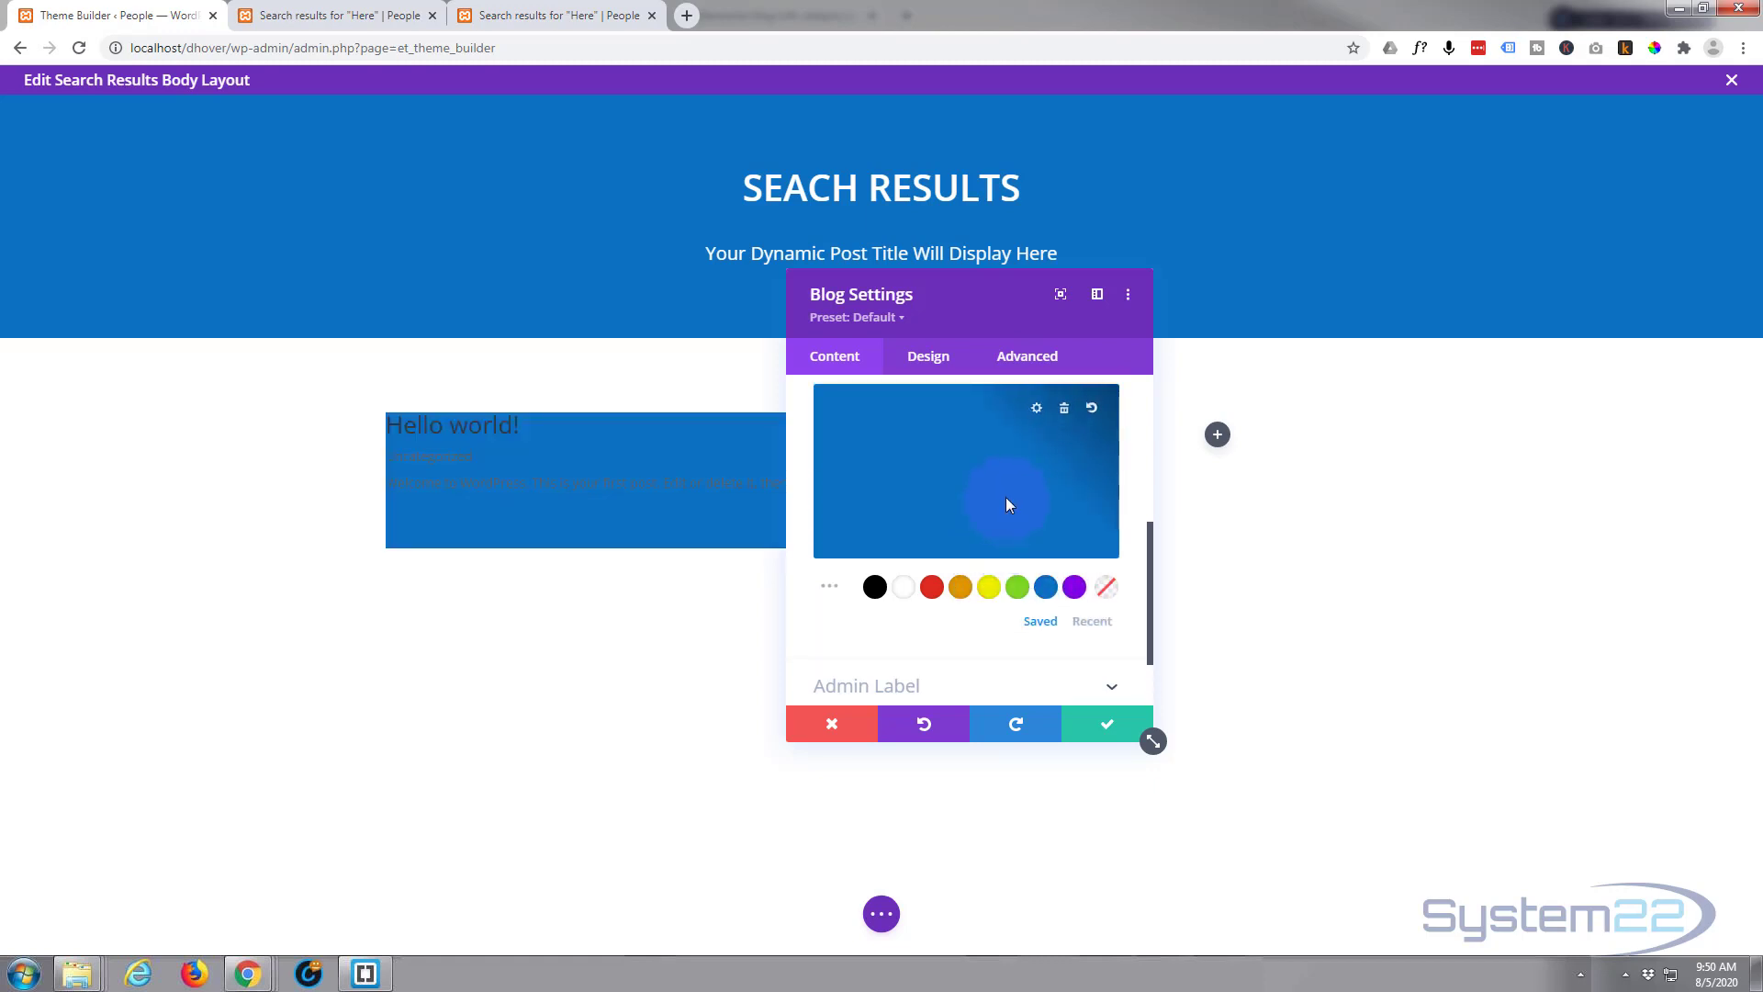
left_click(1007, 499)
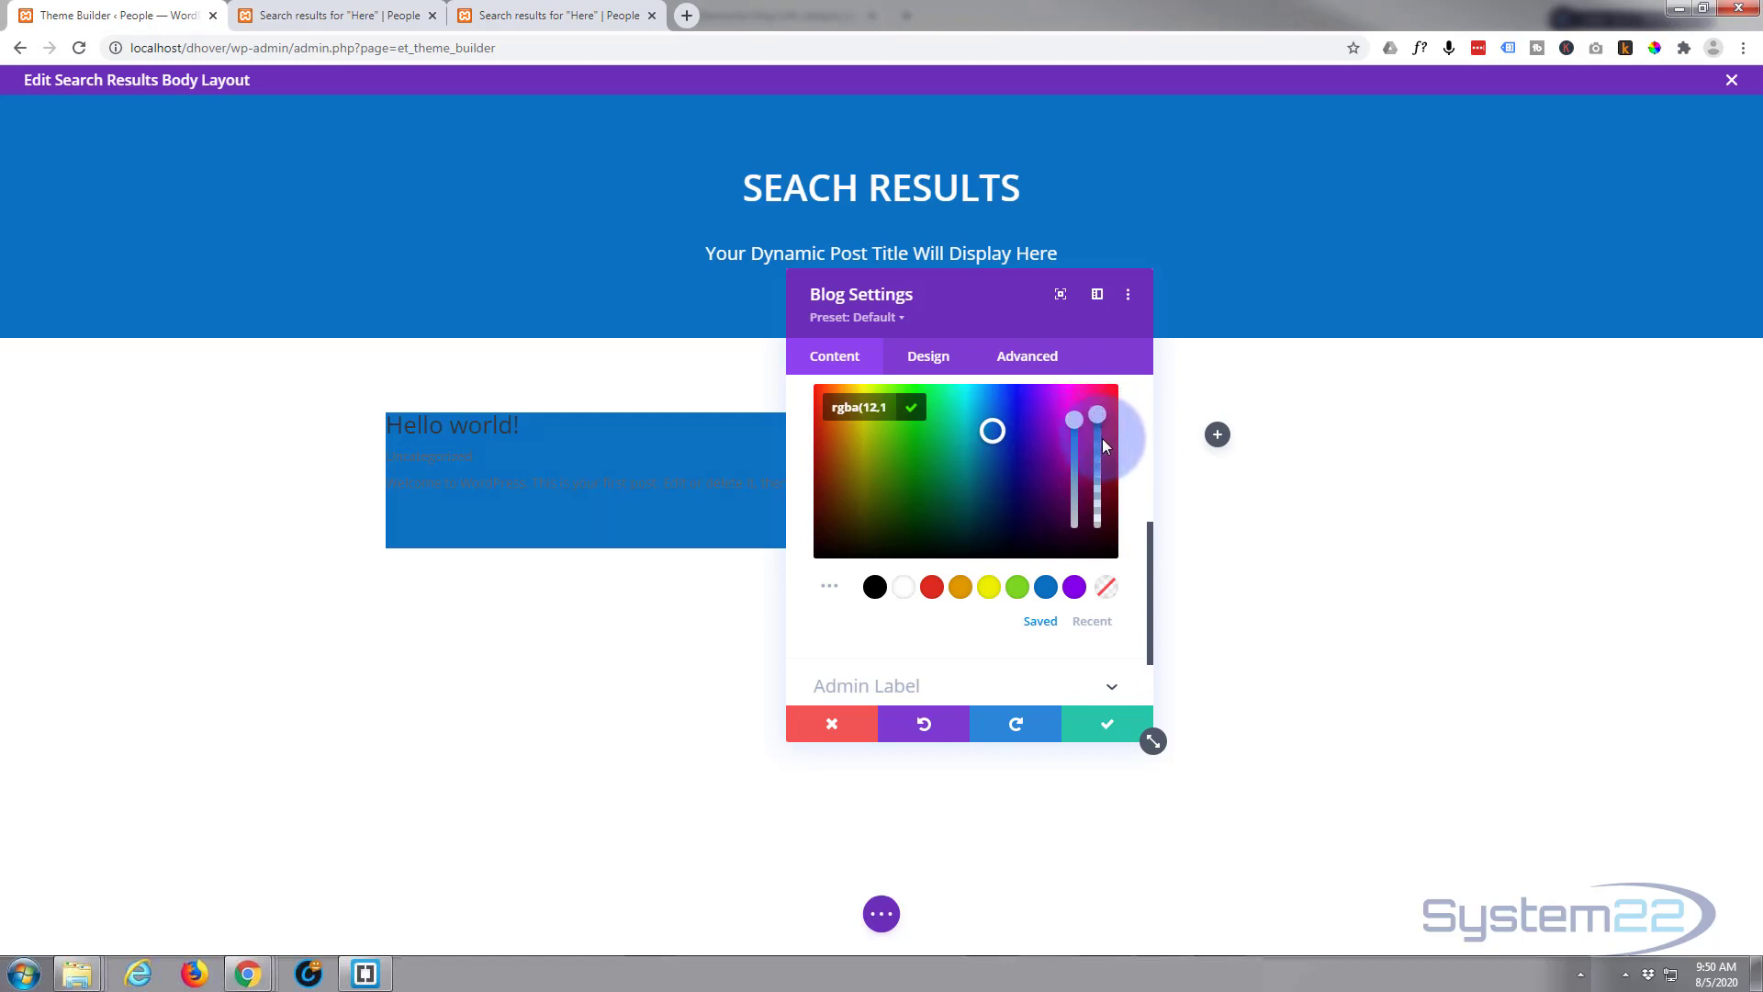
left_click_drag(1103, 445, 1098, 494)
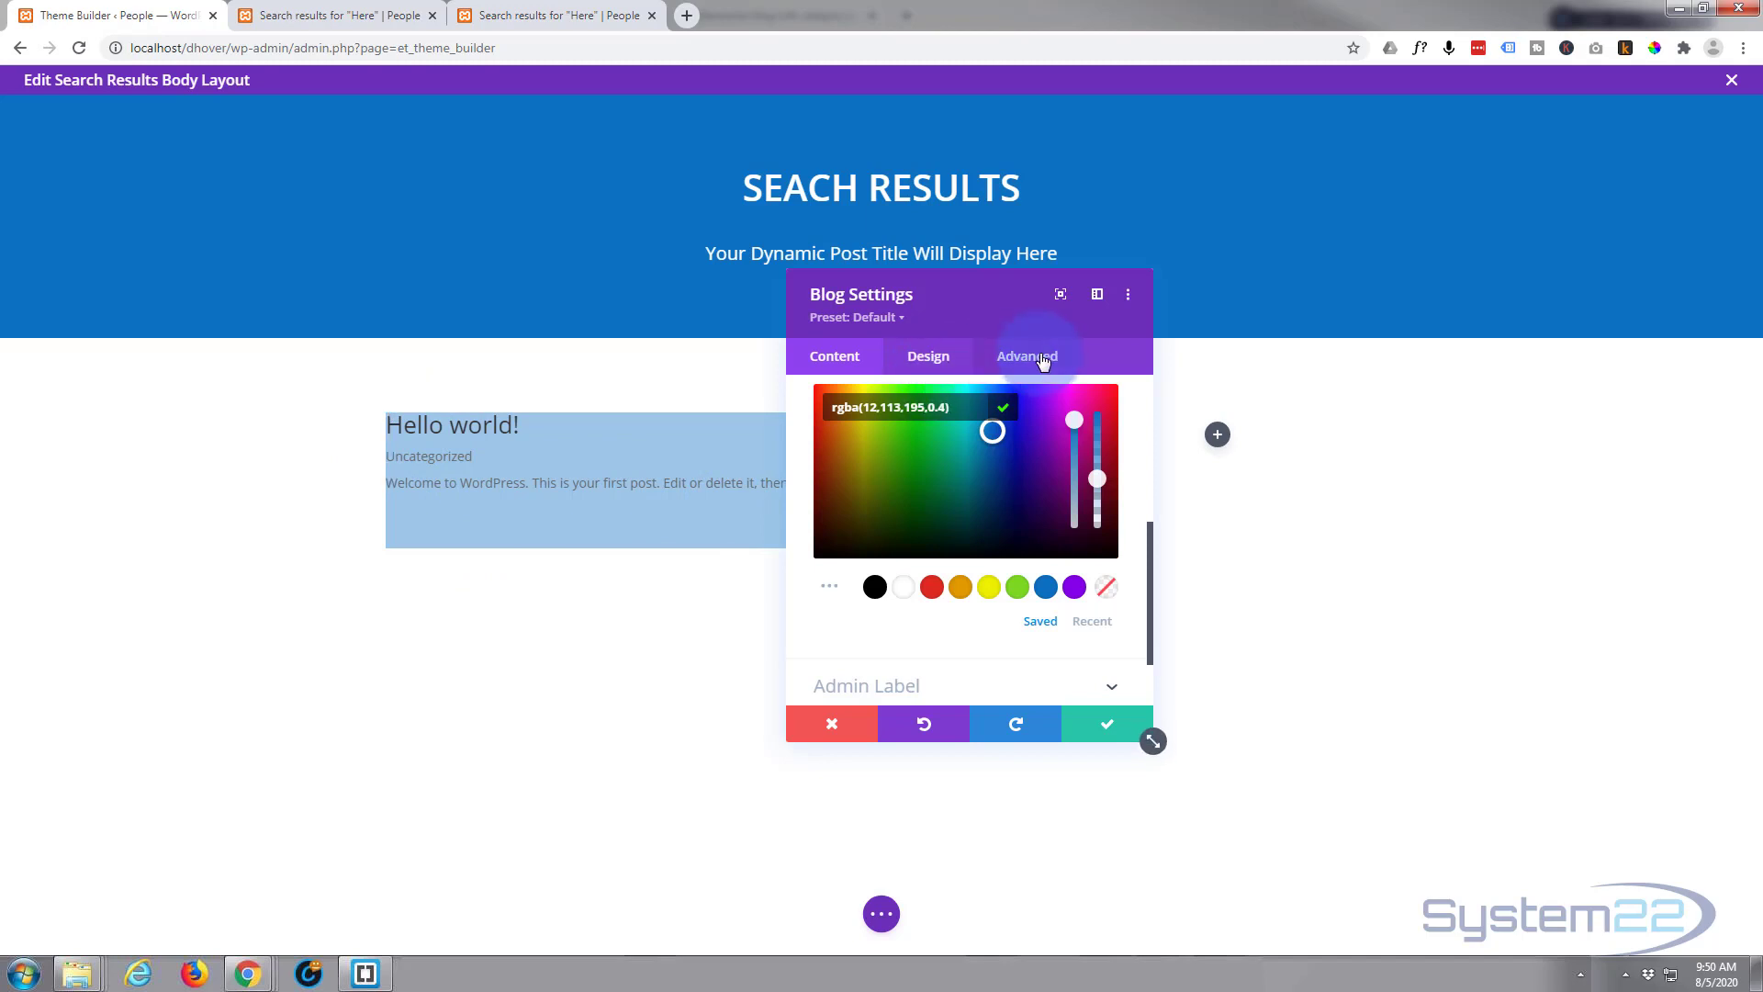
- Set the Blog module's padding to 30px on the top, bottom, left and right
left_click(931, 360)
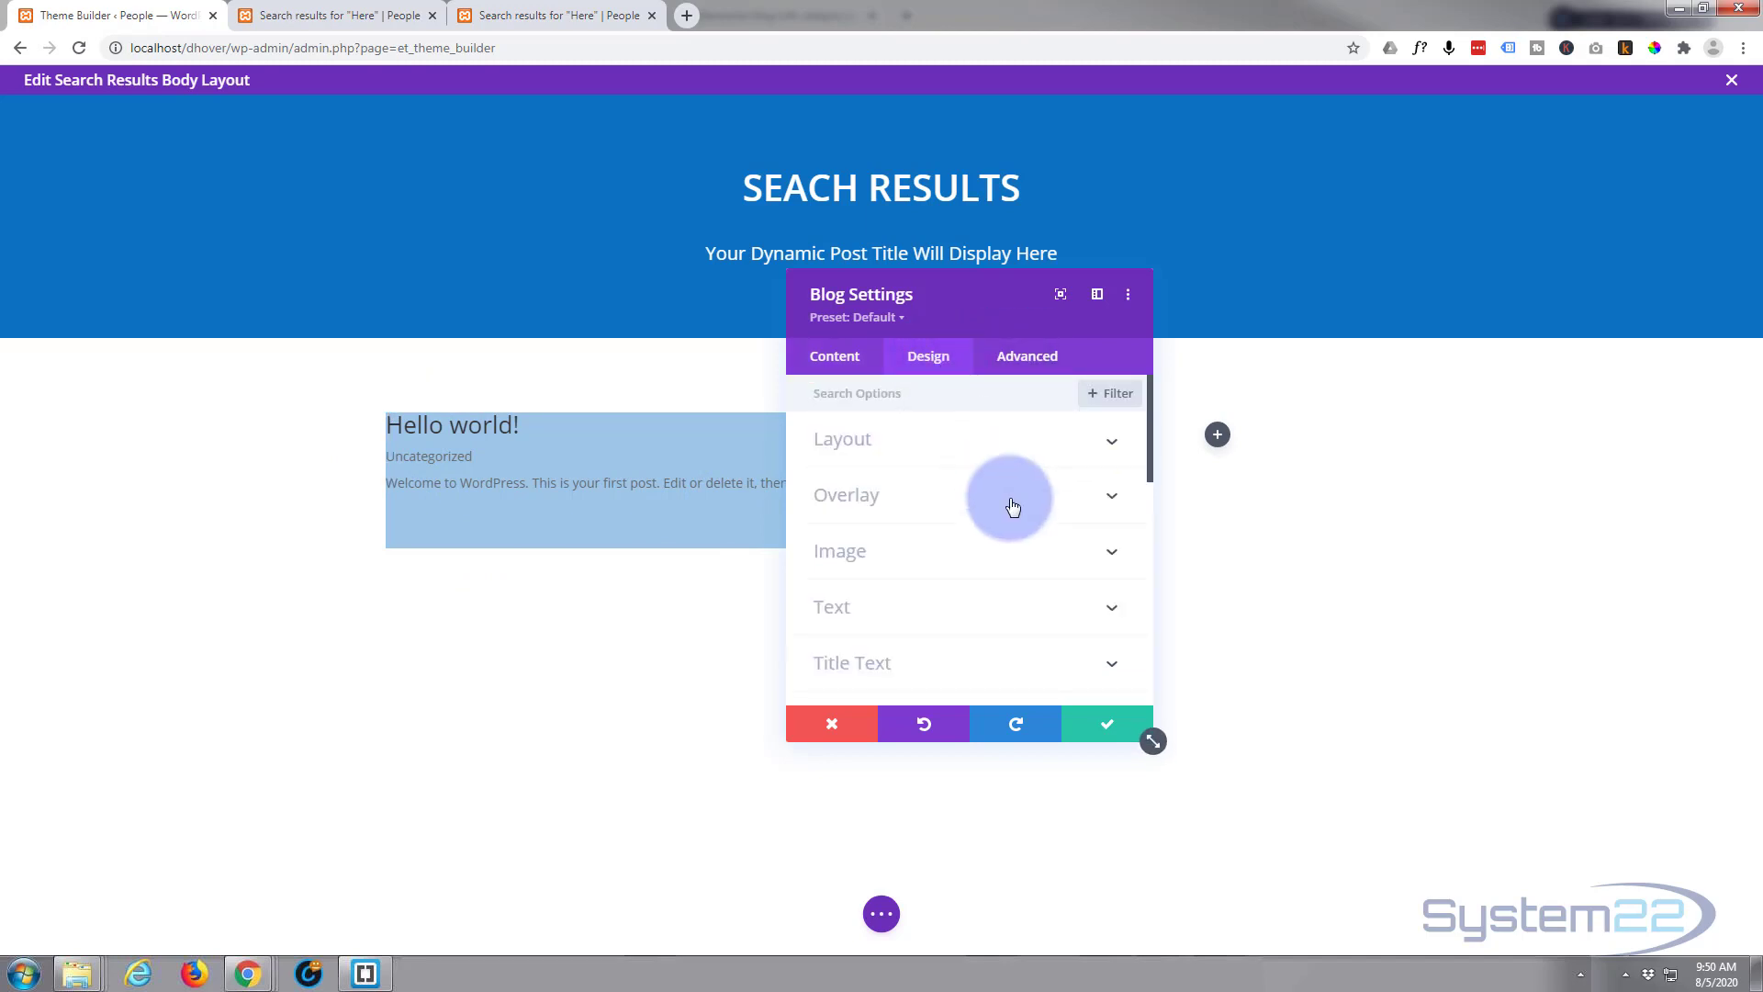
scroll(1012, 505, "down", 5)
scroll(1014, 508, "down", 2)
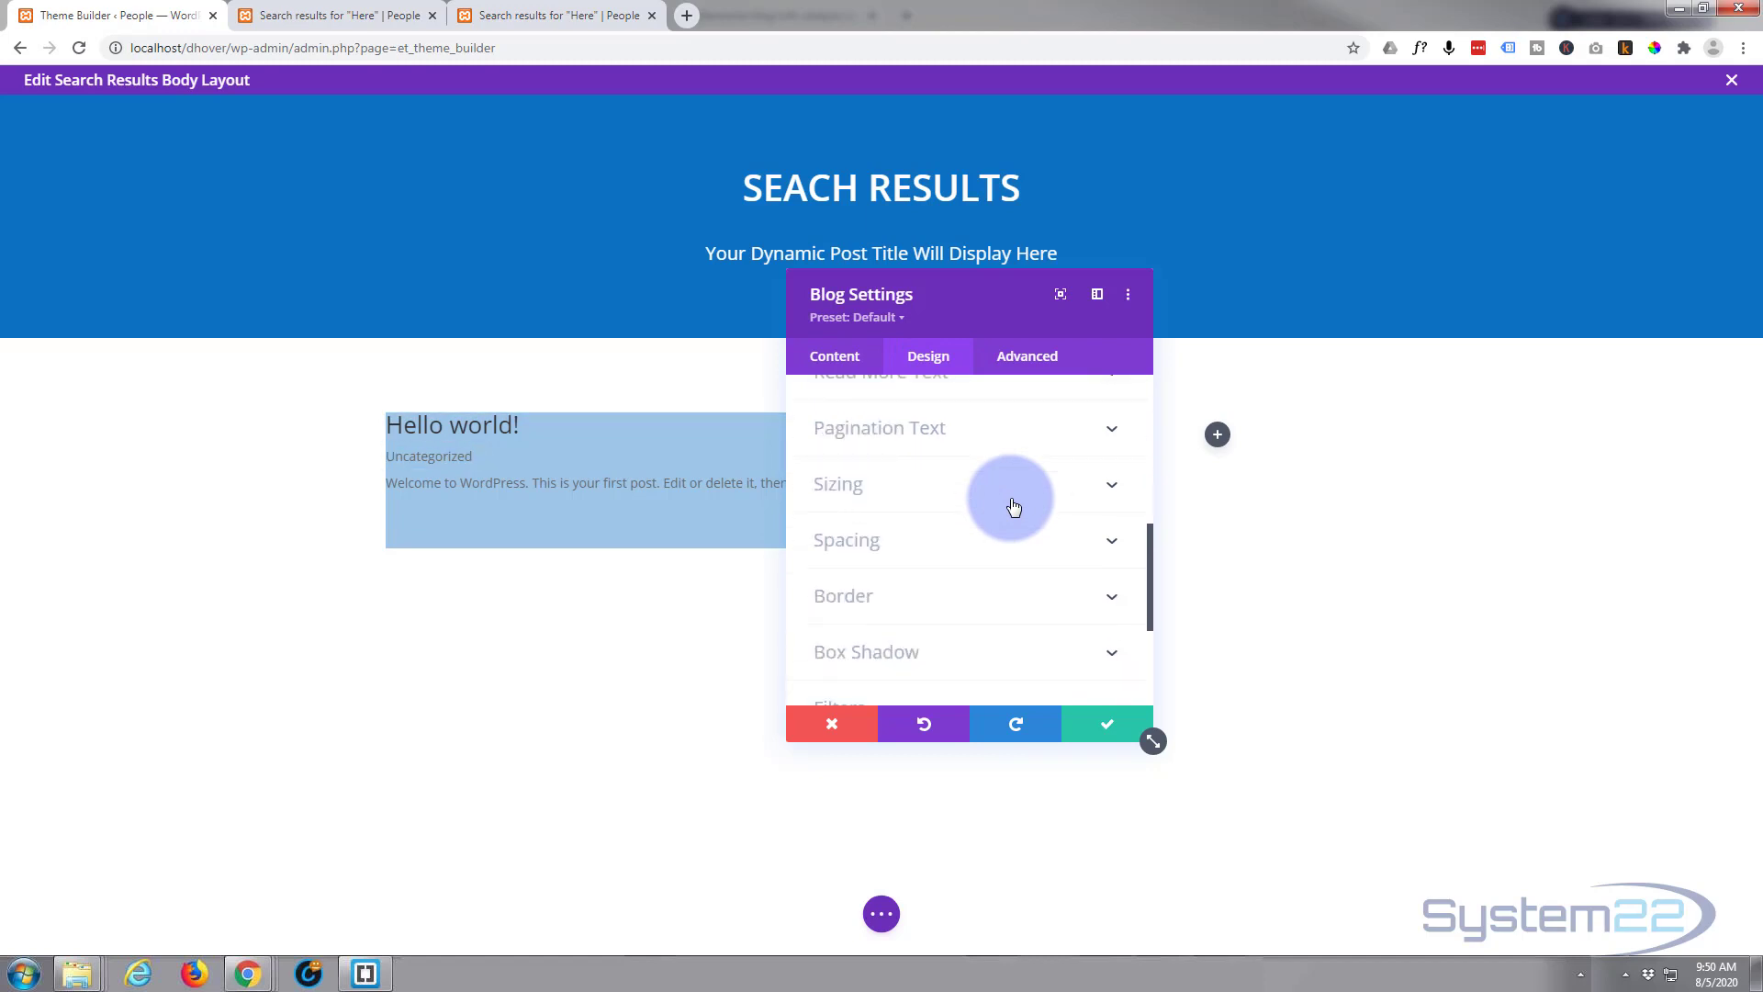
left_click(956, 544)
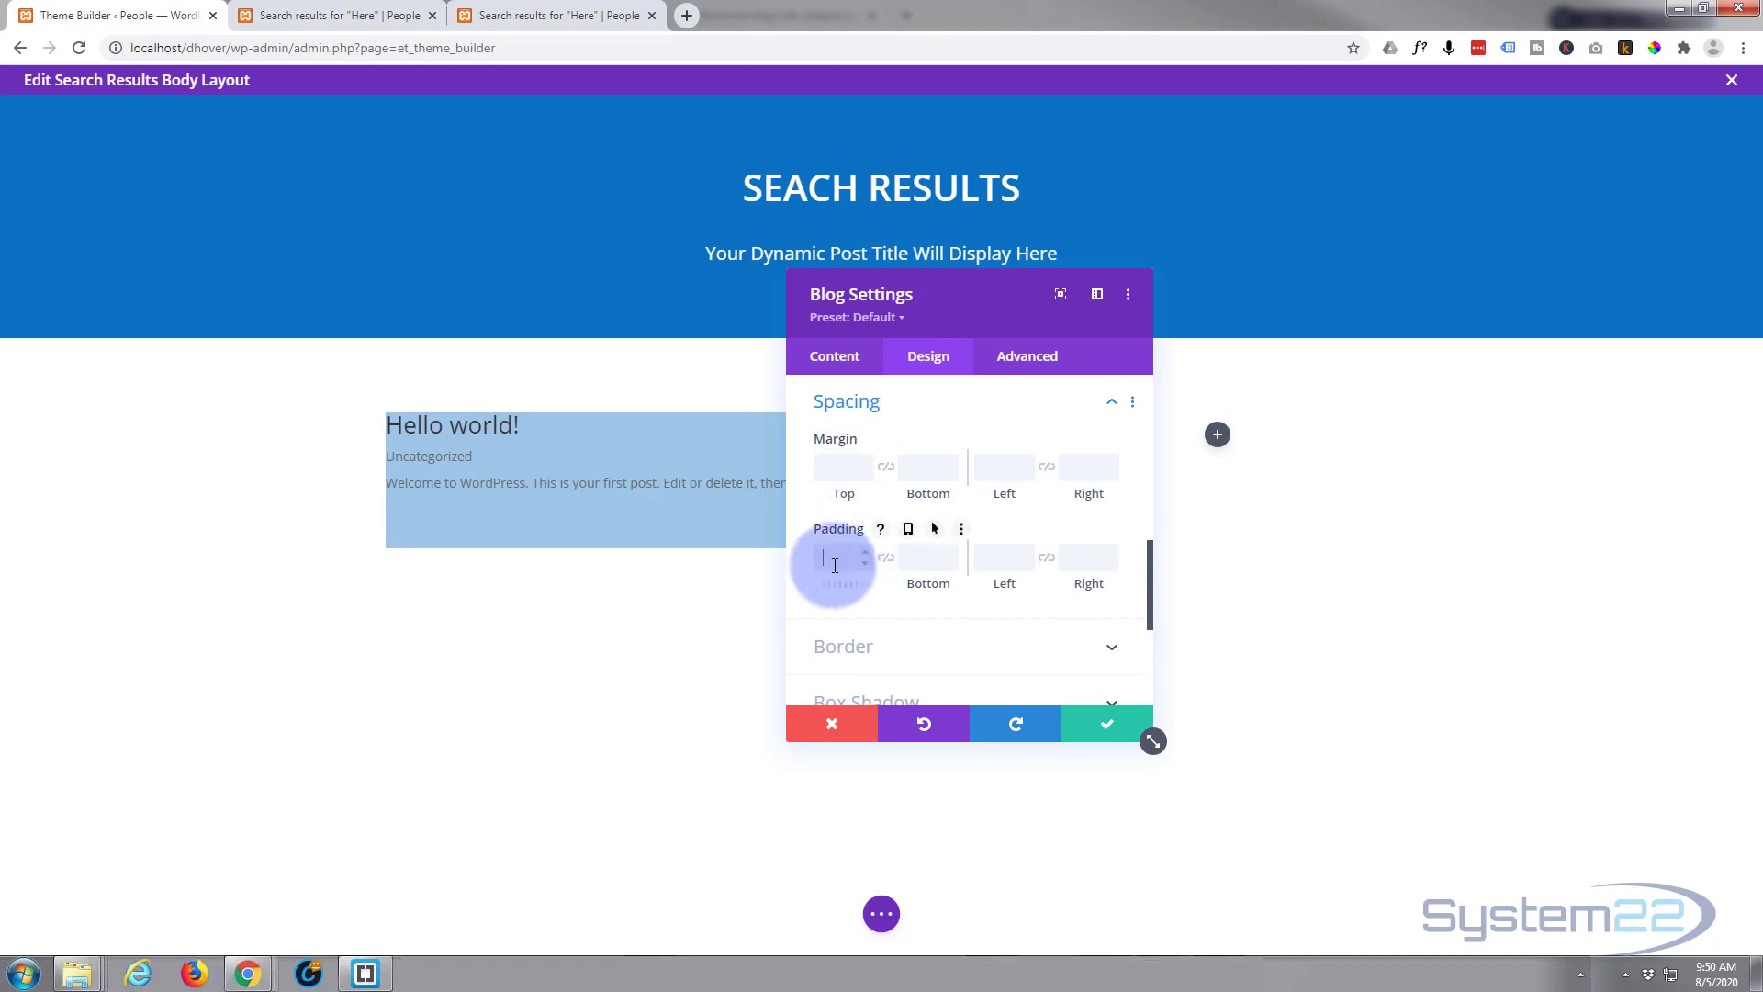
type("30")
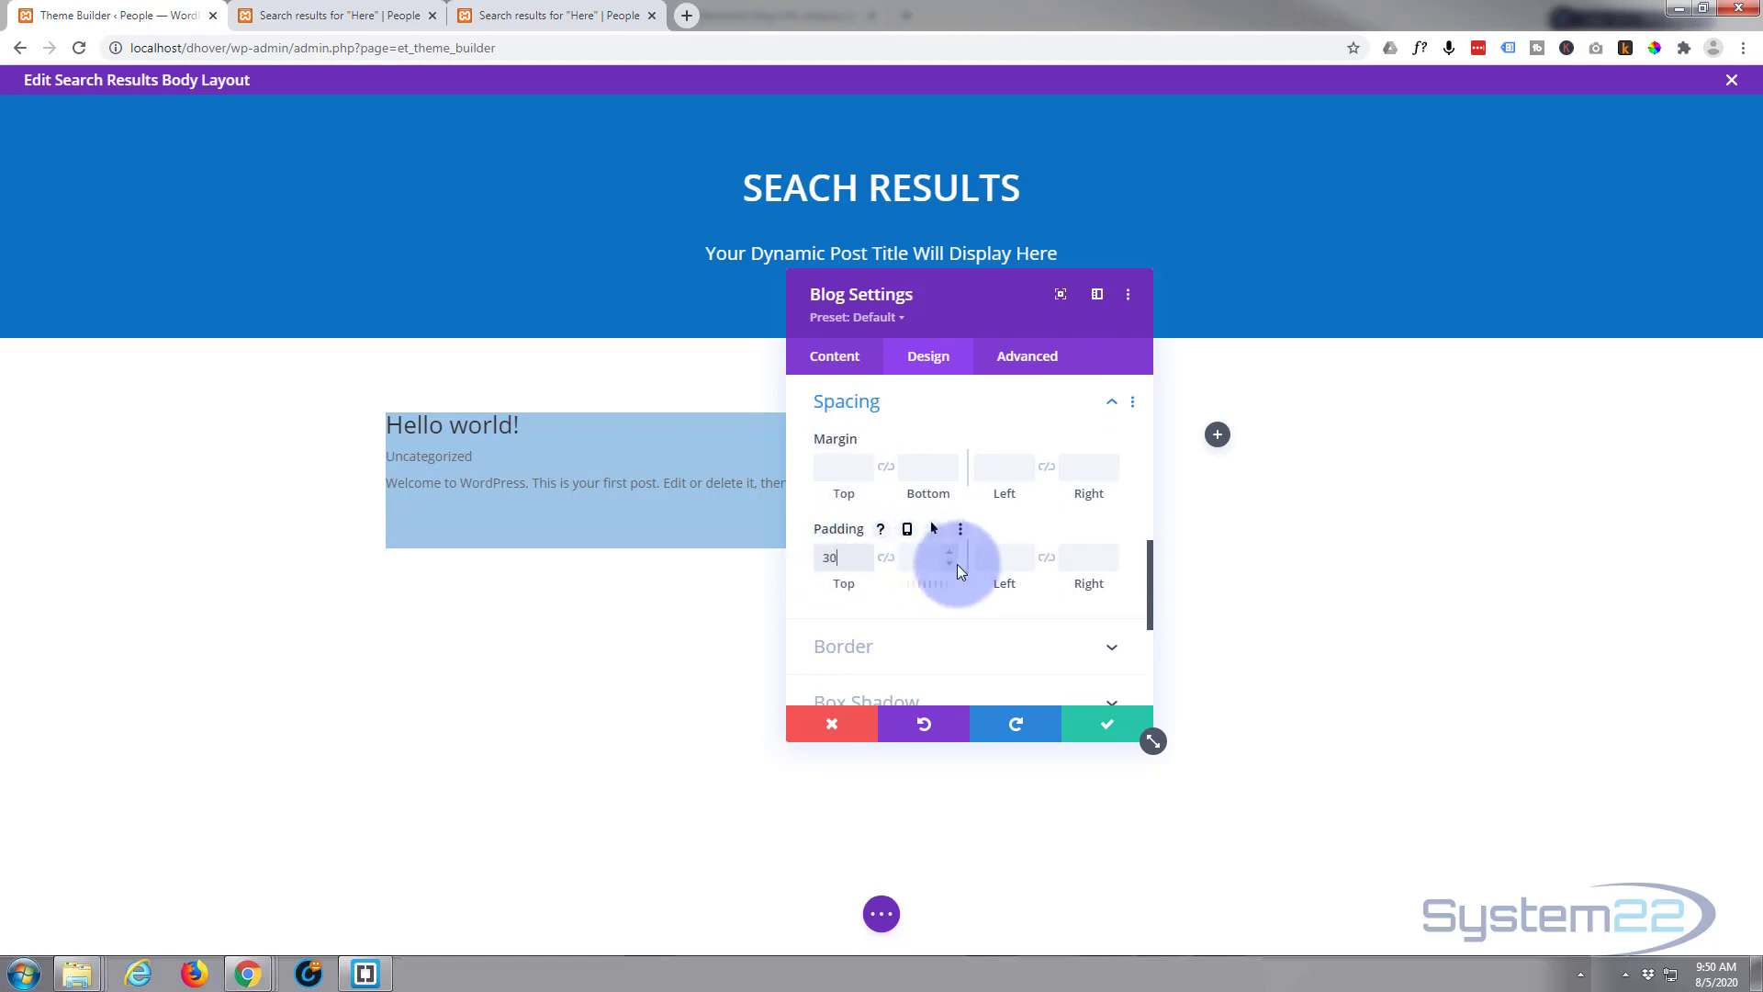
left_click(886, 557)
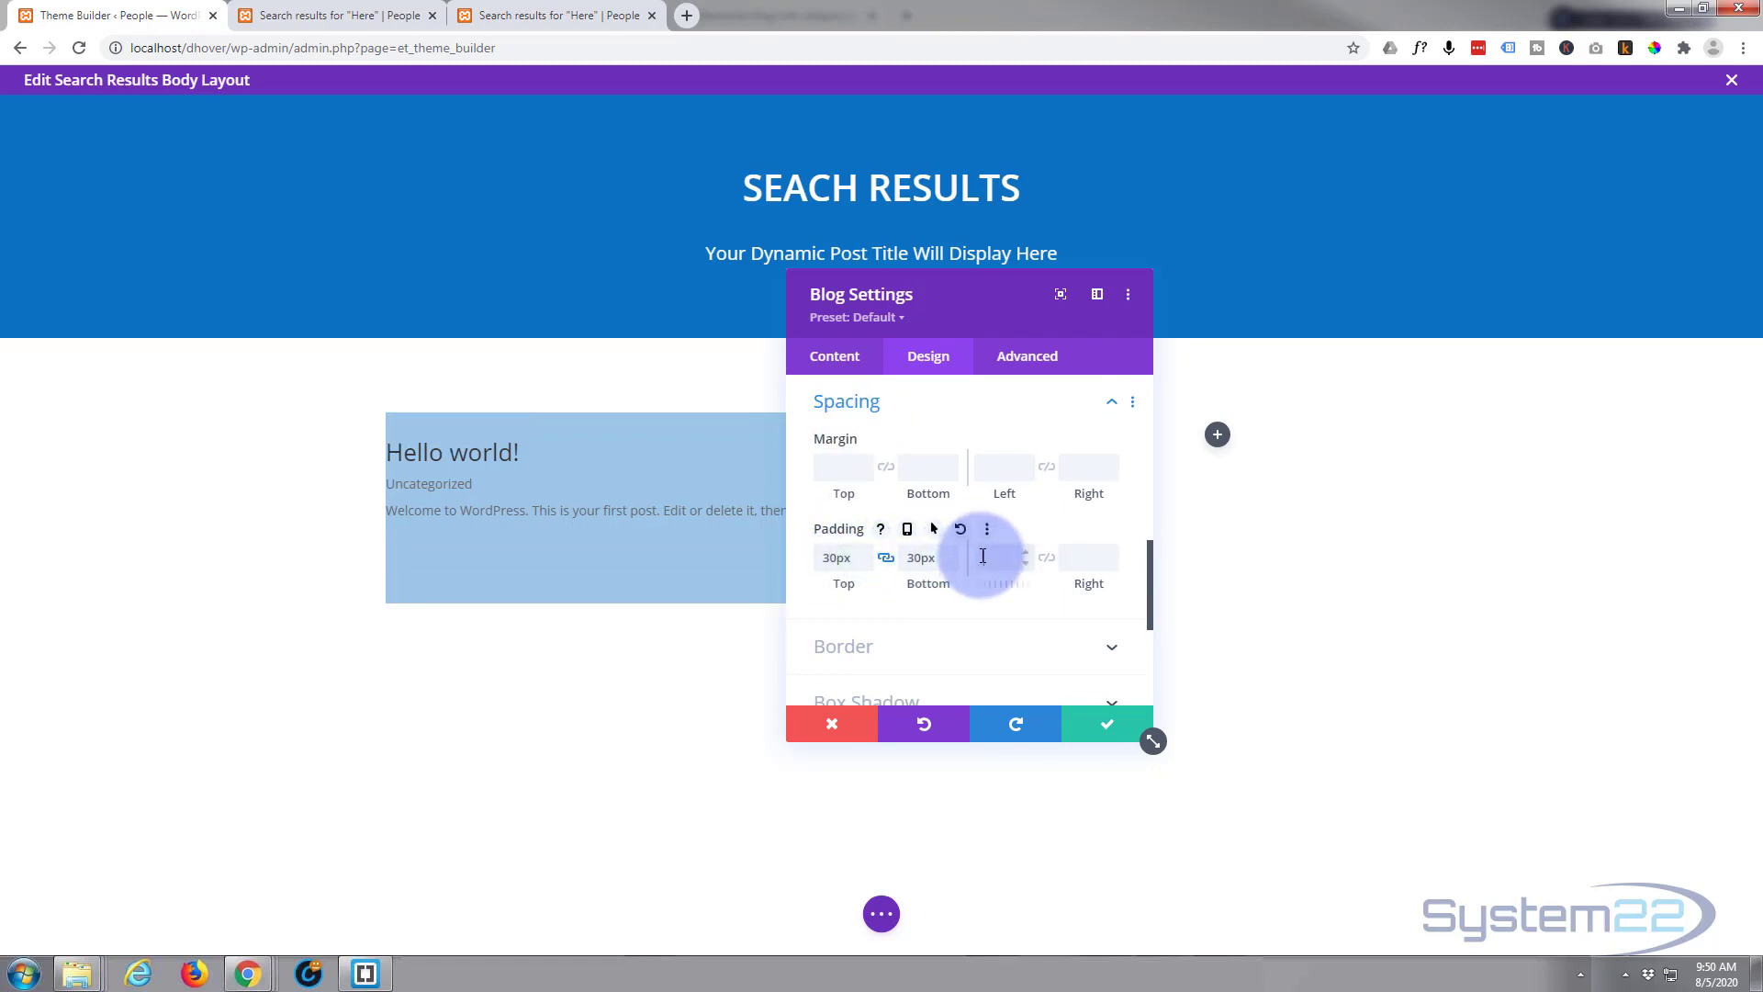
left_click(983, 558)
type("30")
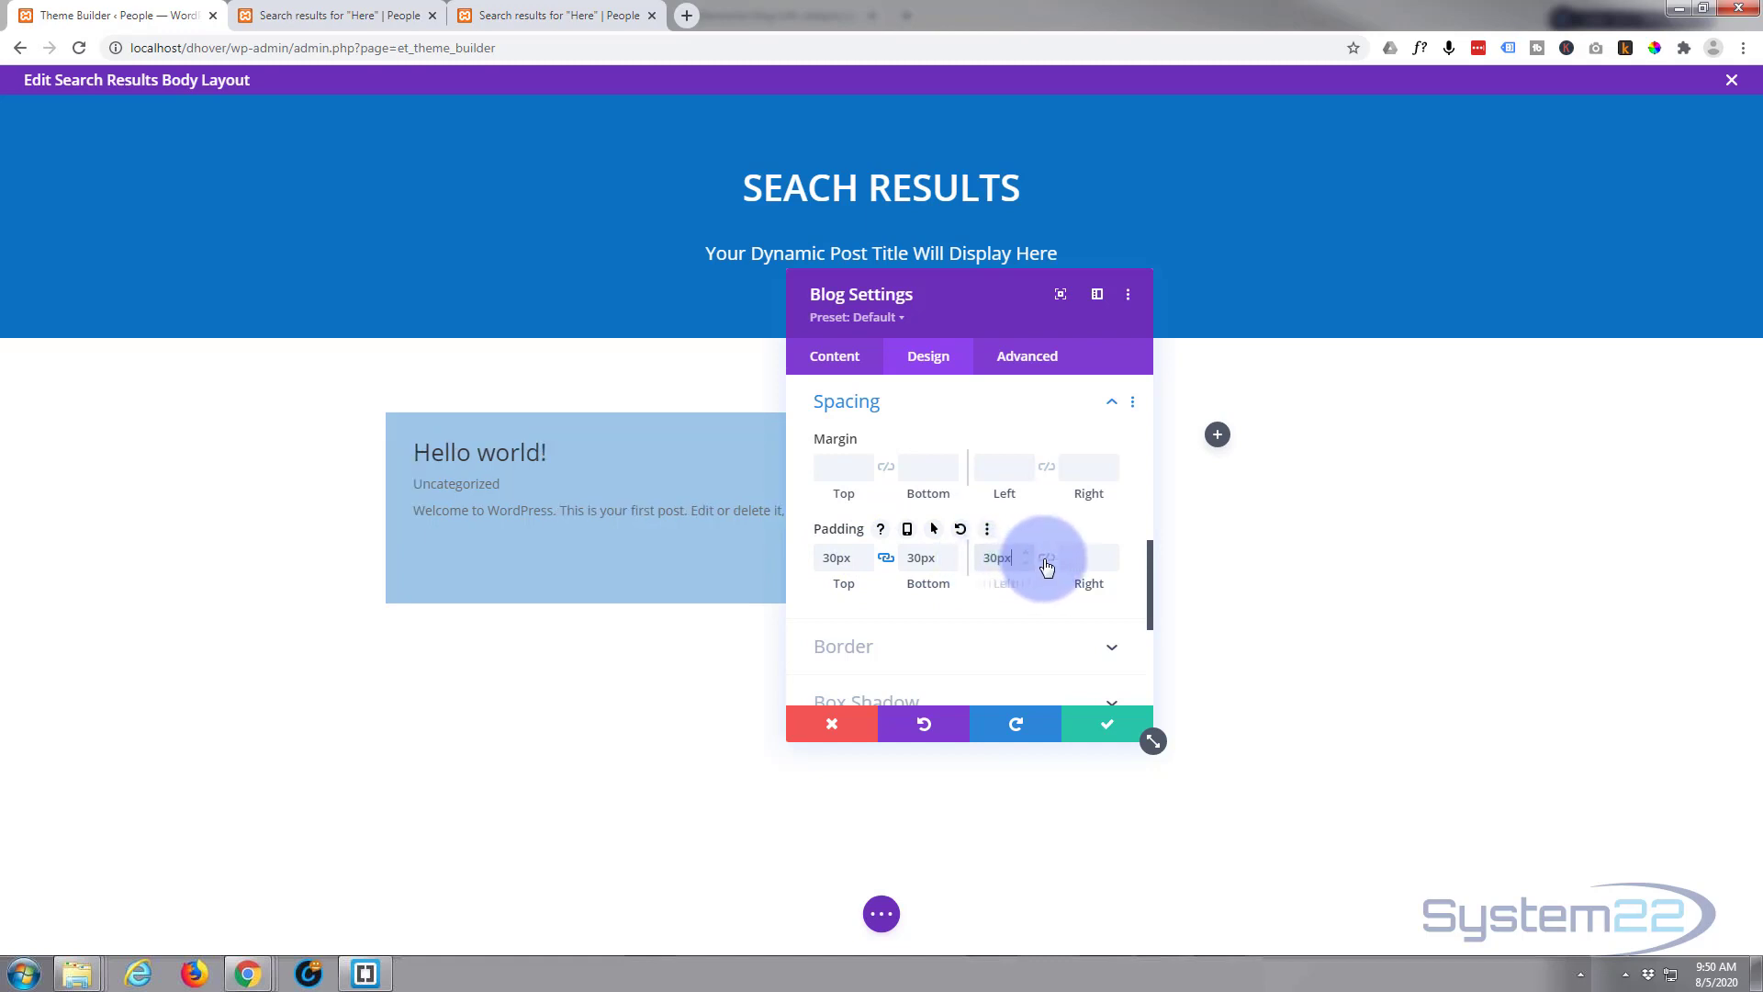
left_click(1045, 558)
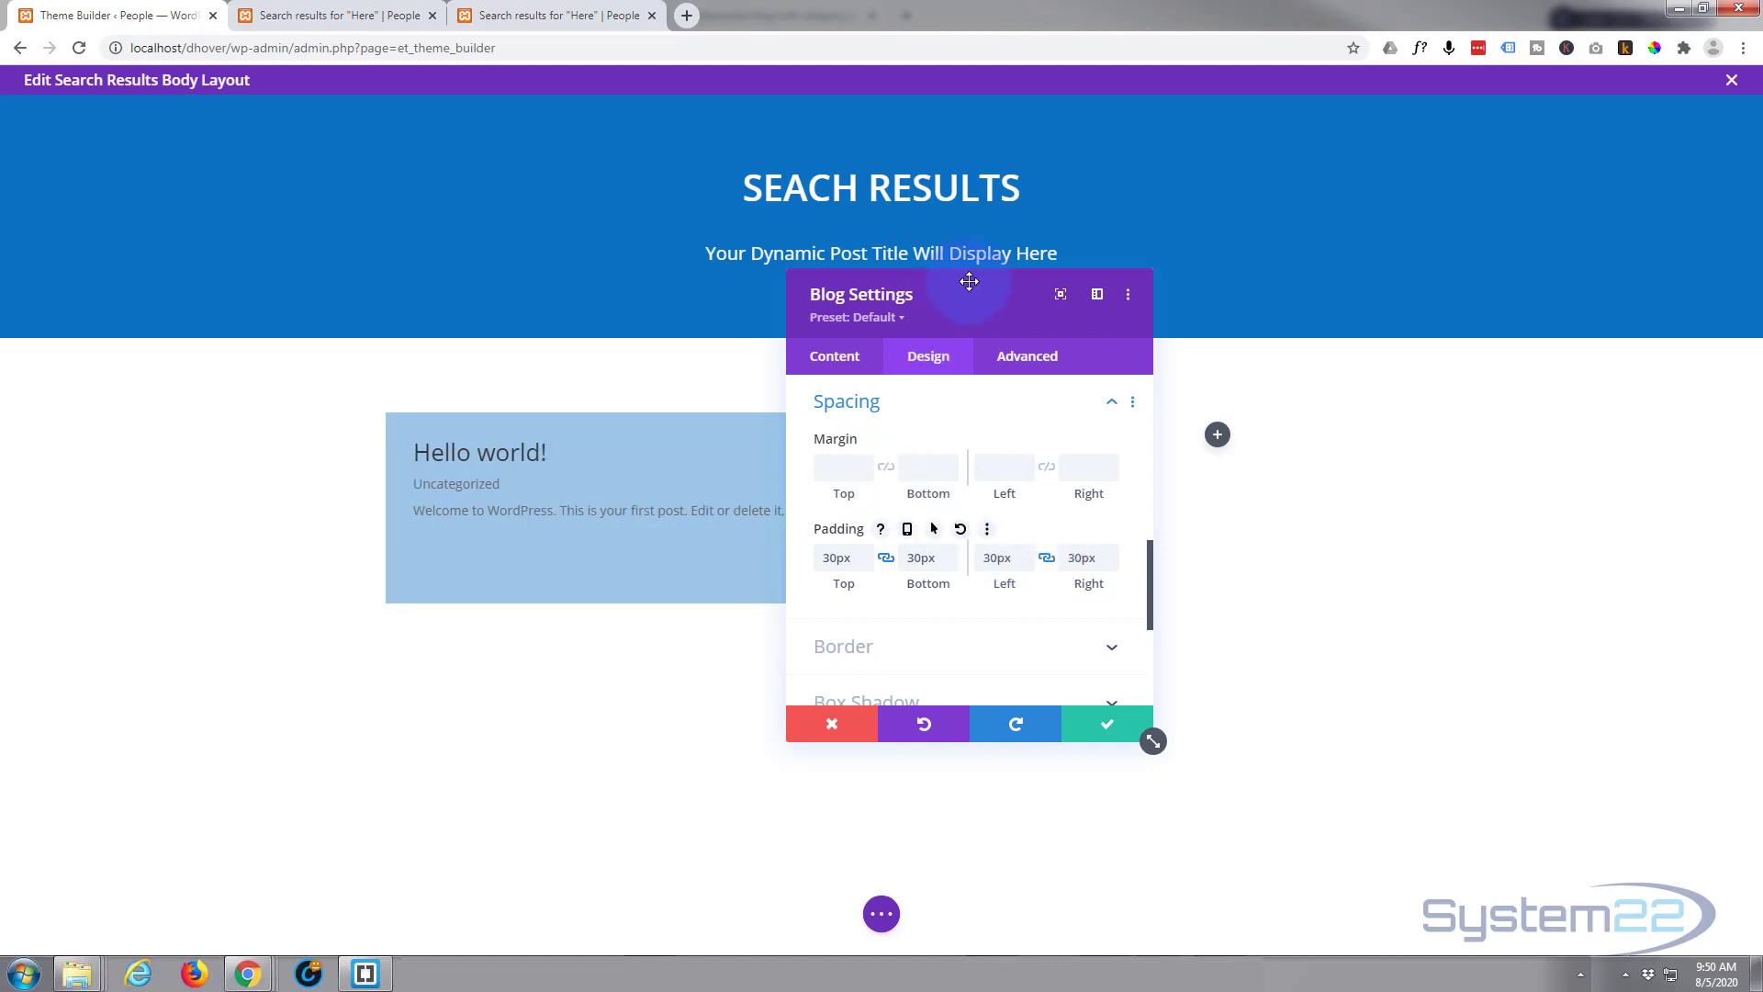
- Collapse the spacing options, look over the other design categories and save the Blog module
left_click_drag(964, 308, 844, 395)
left_click(799, 500)
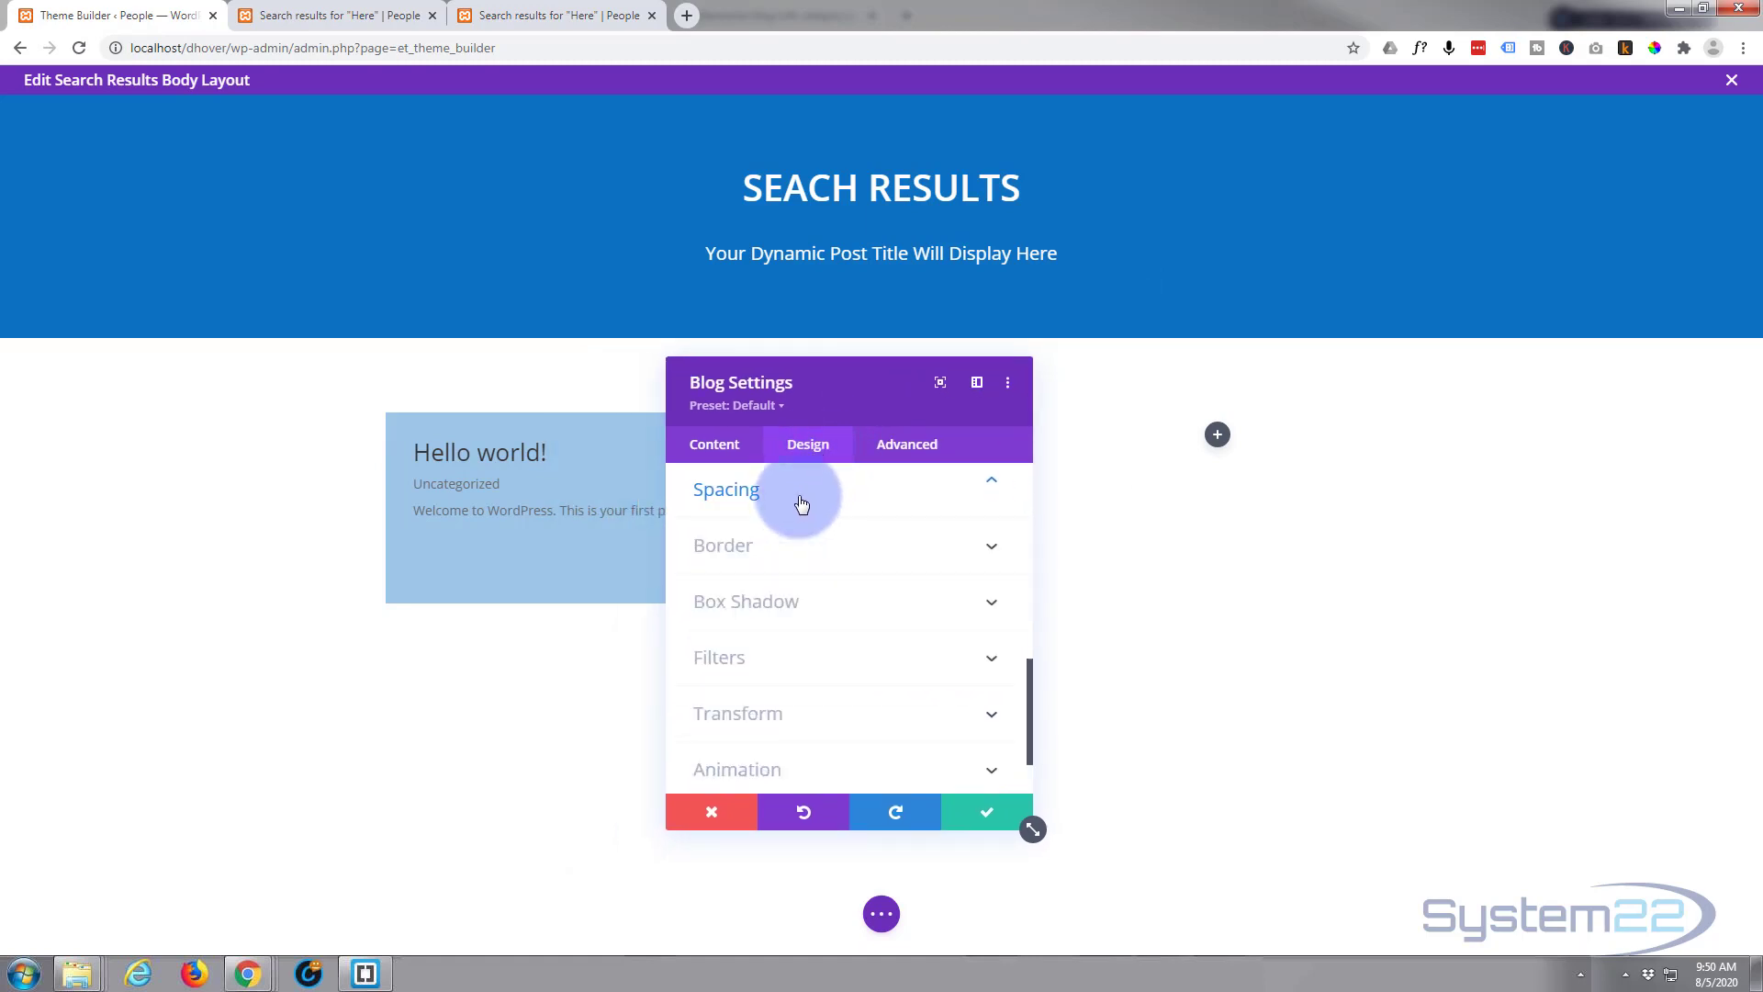
scroll(801, 508, "up", 6)
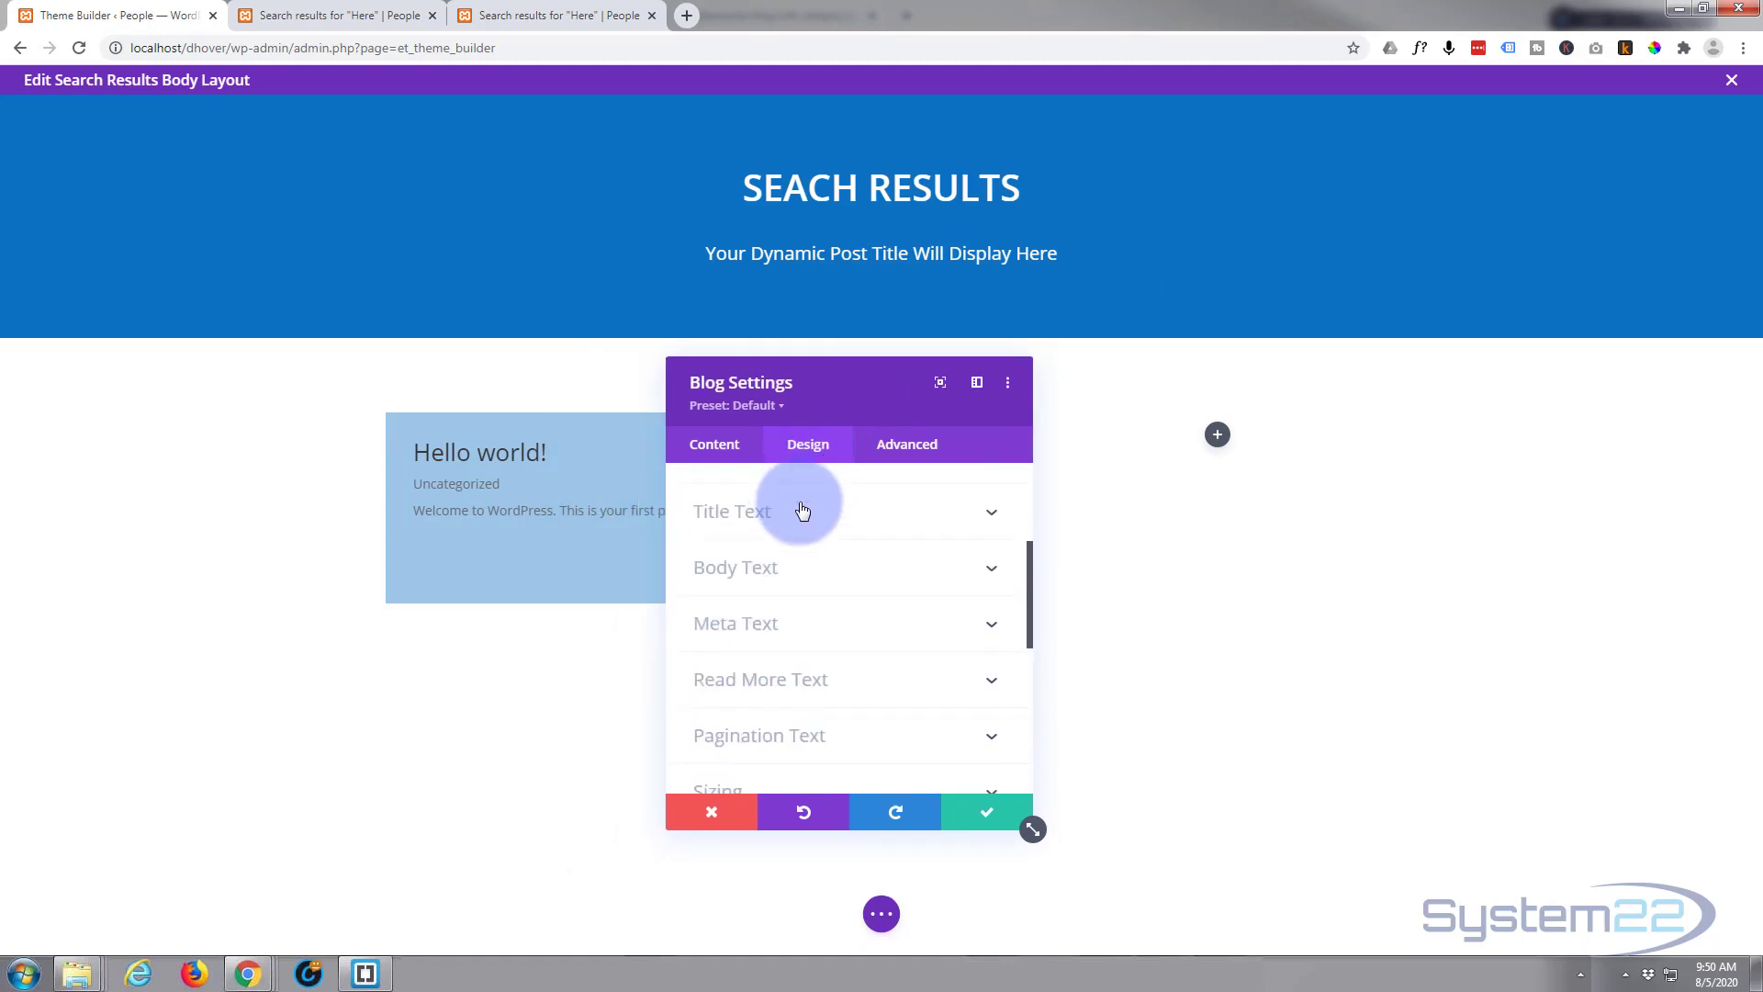
scroll(799, 505, "up", 1)
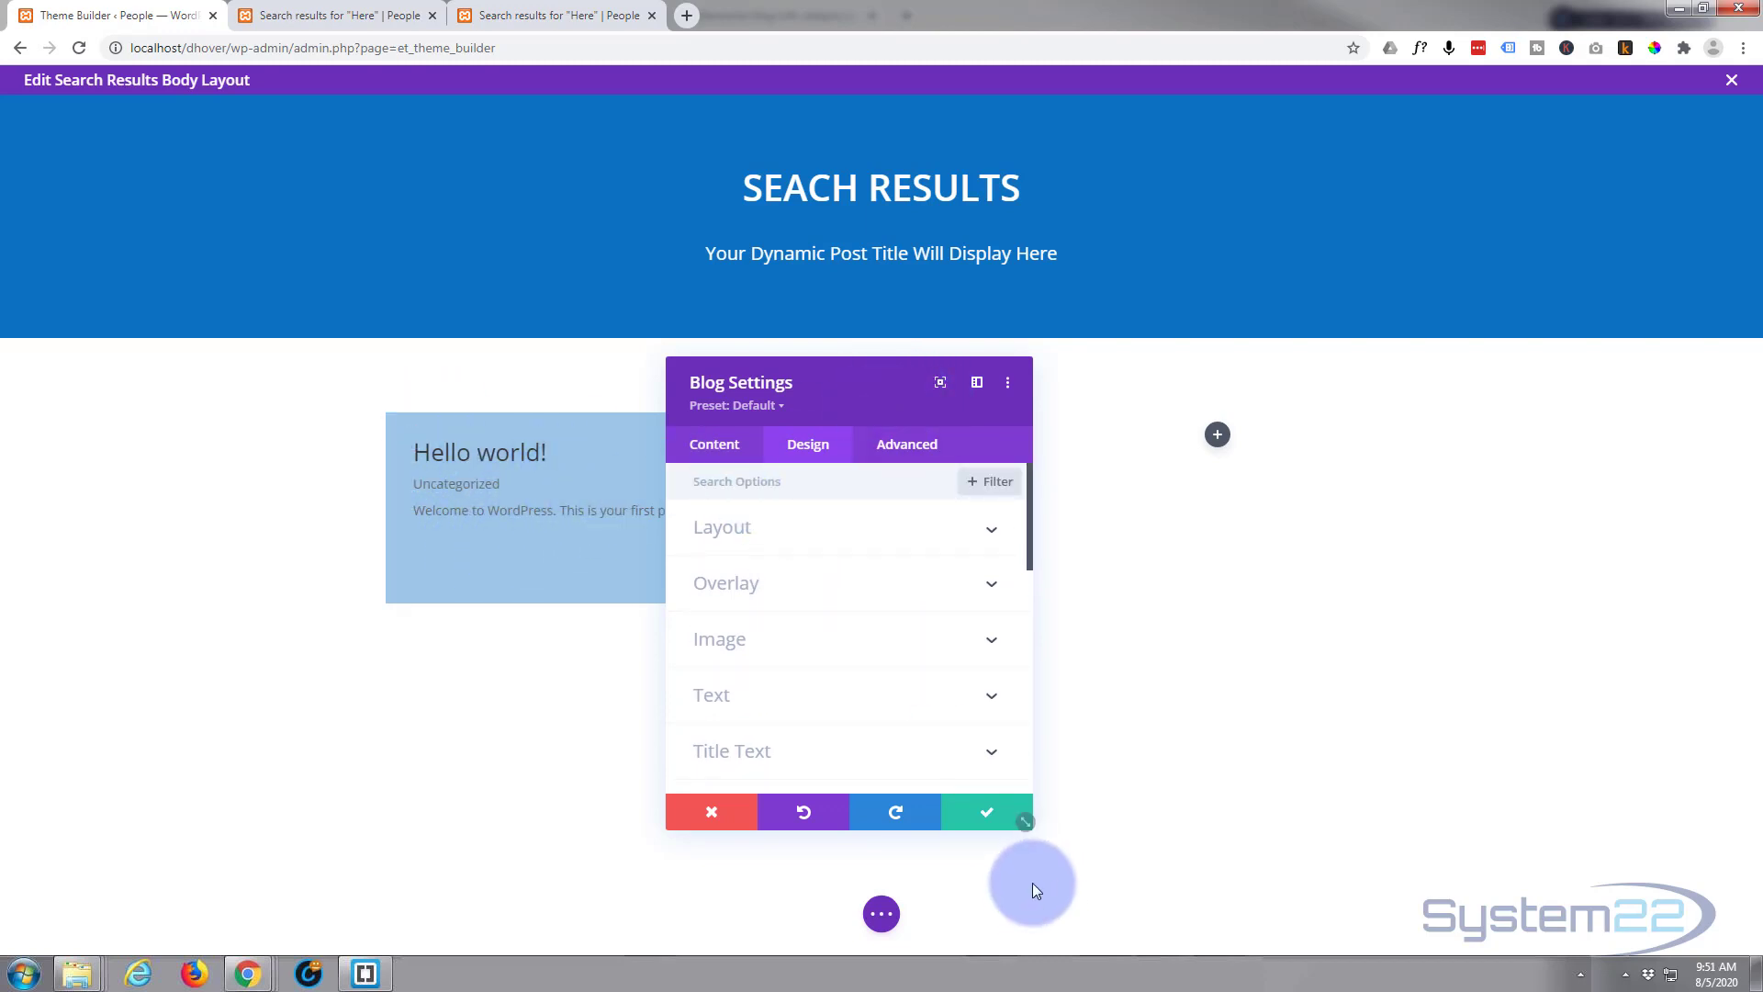
left_click(986, 808)
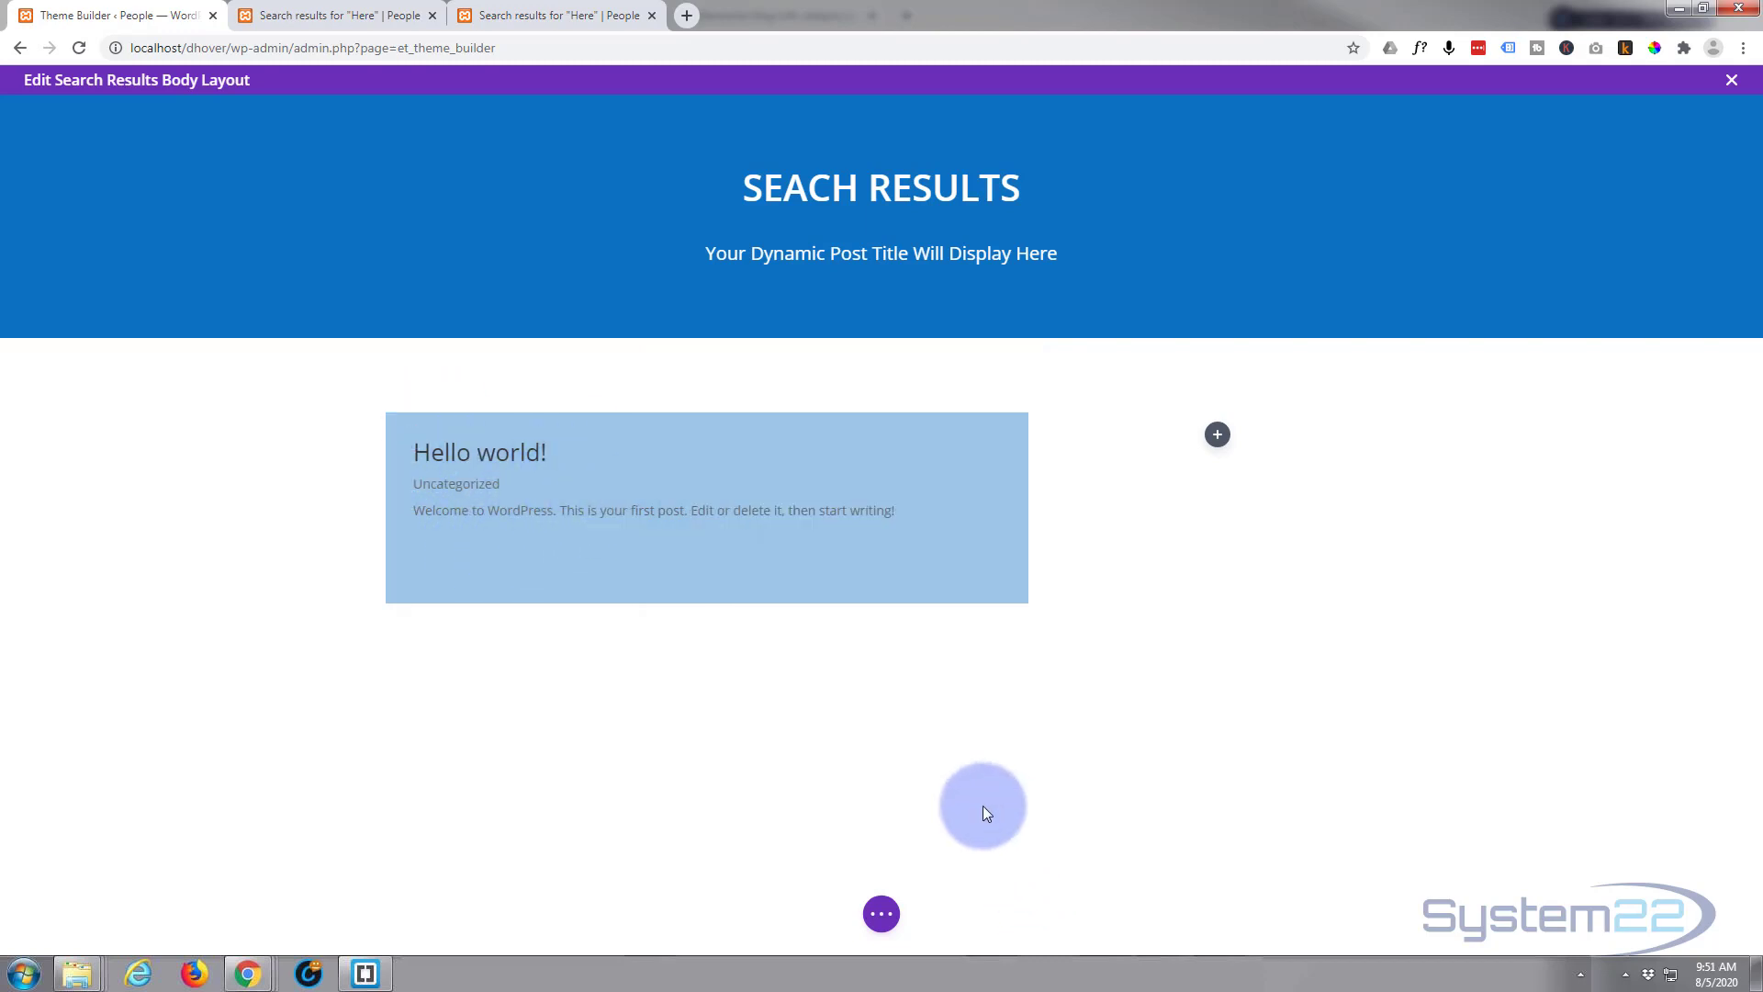
- Add a Search module to the empty column beside the Blog module
left_click(1222, 447)
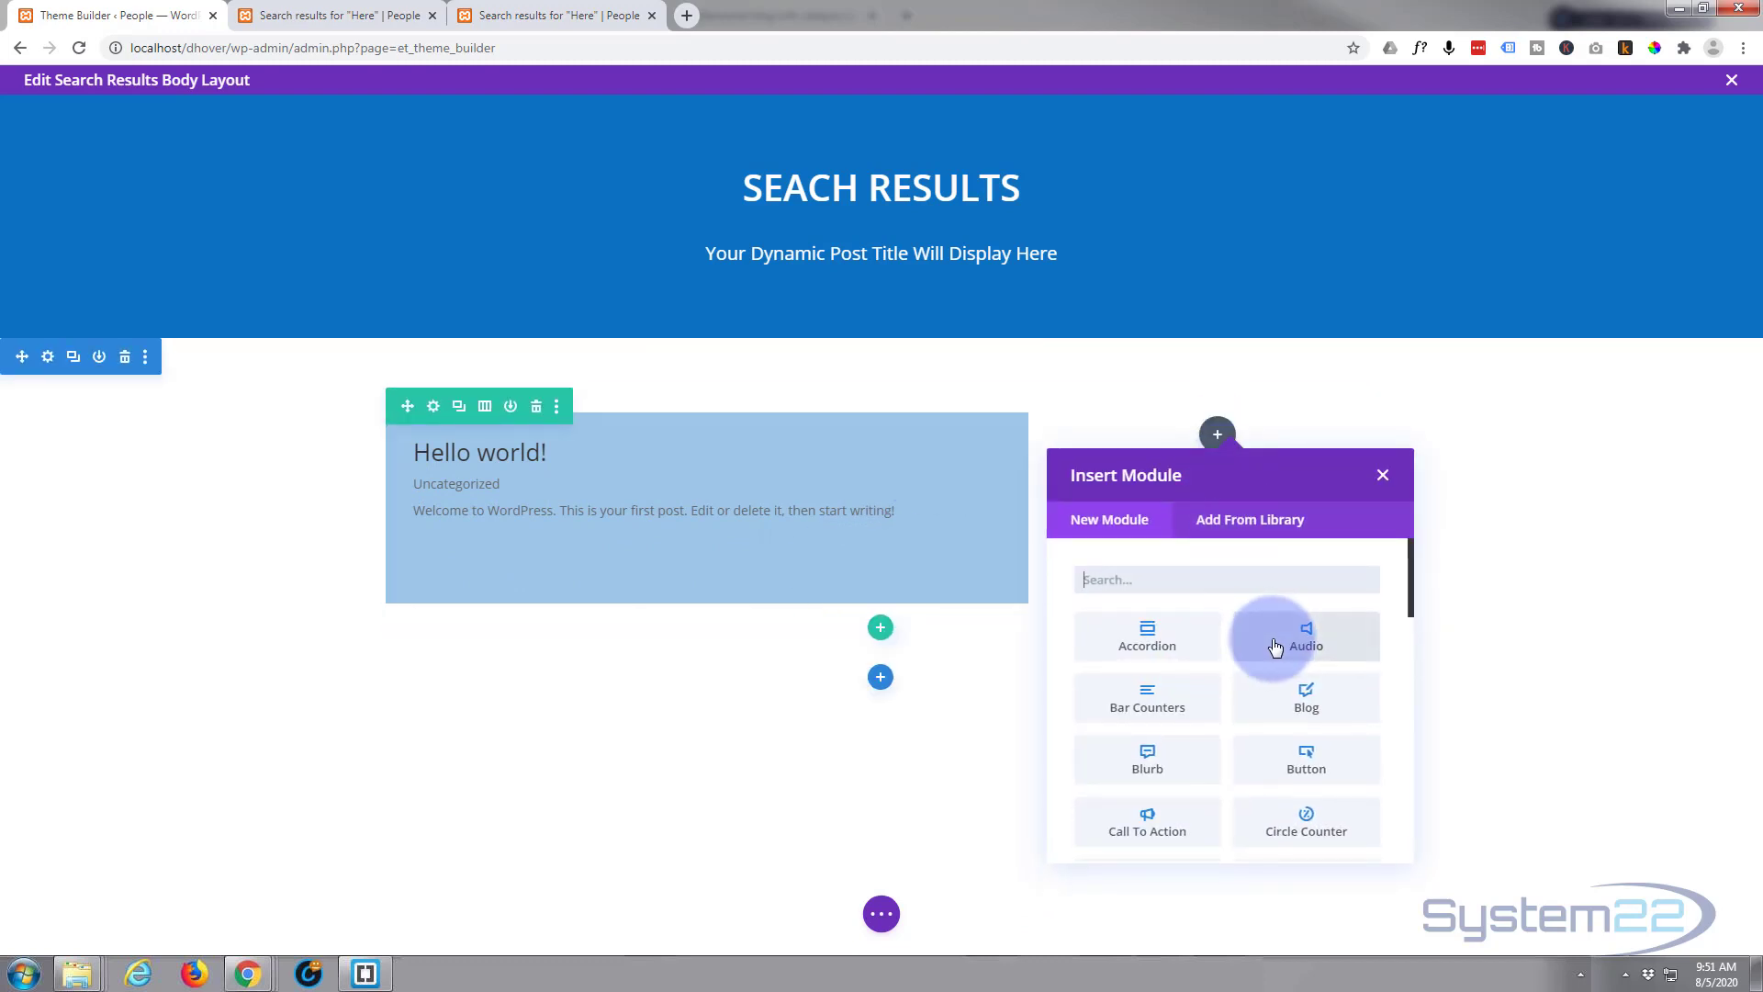
scroll(1275, 646, "down", 5)
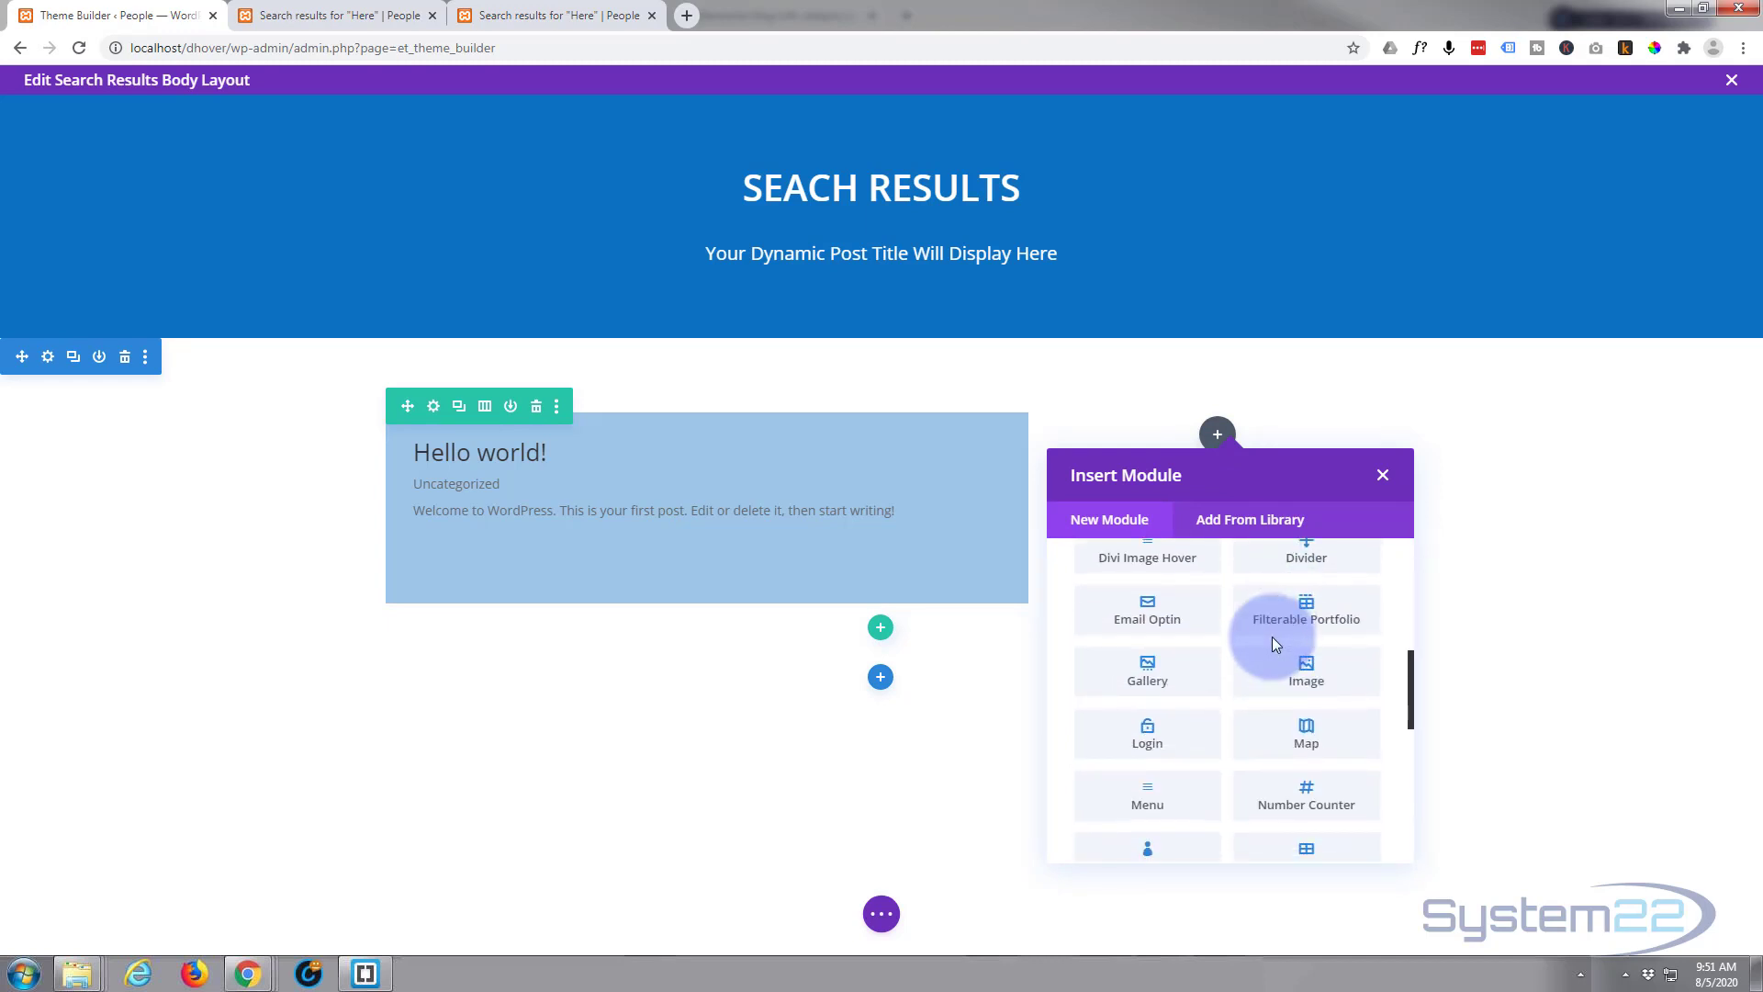
scroll(1273, 643, "down", 2)
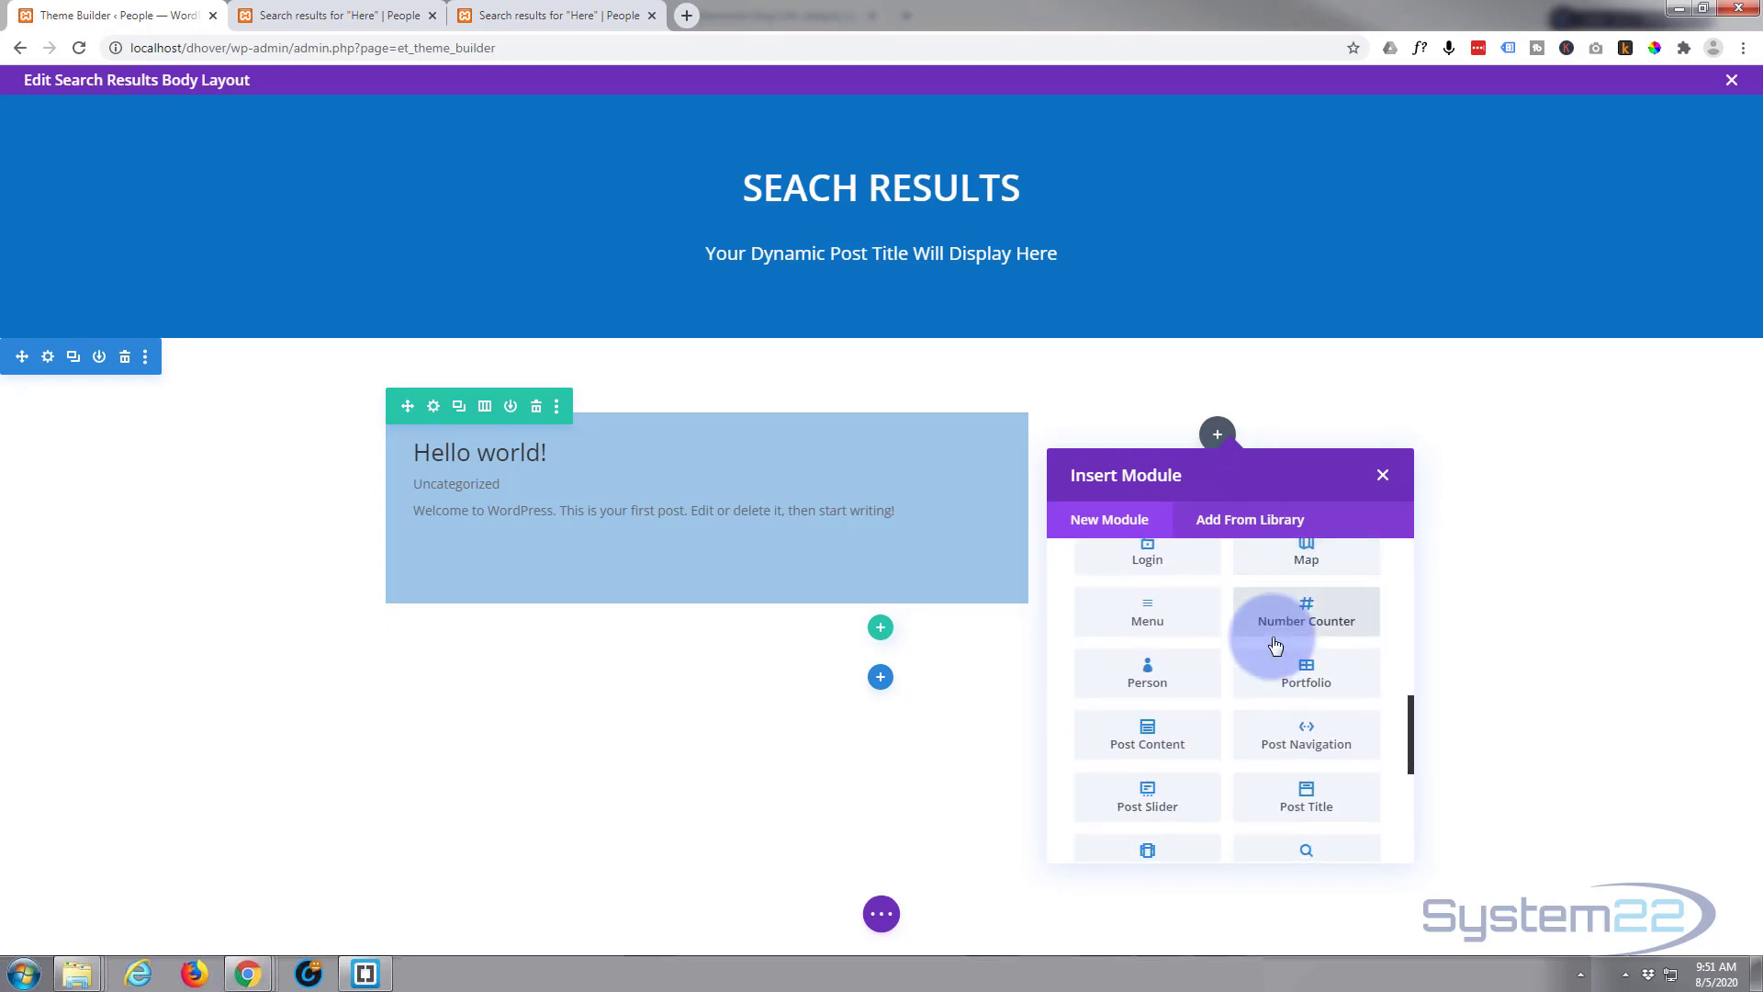
scroll(1274, 646, "down", 3)
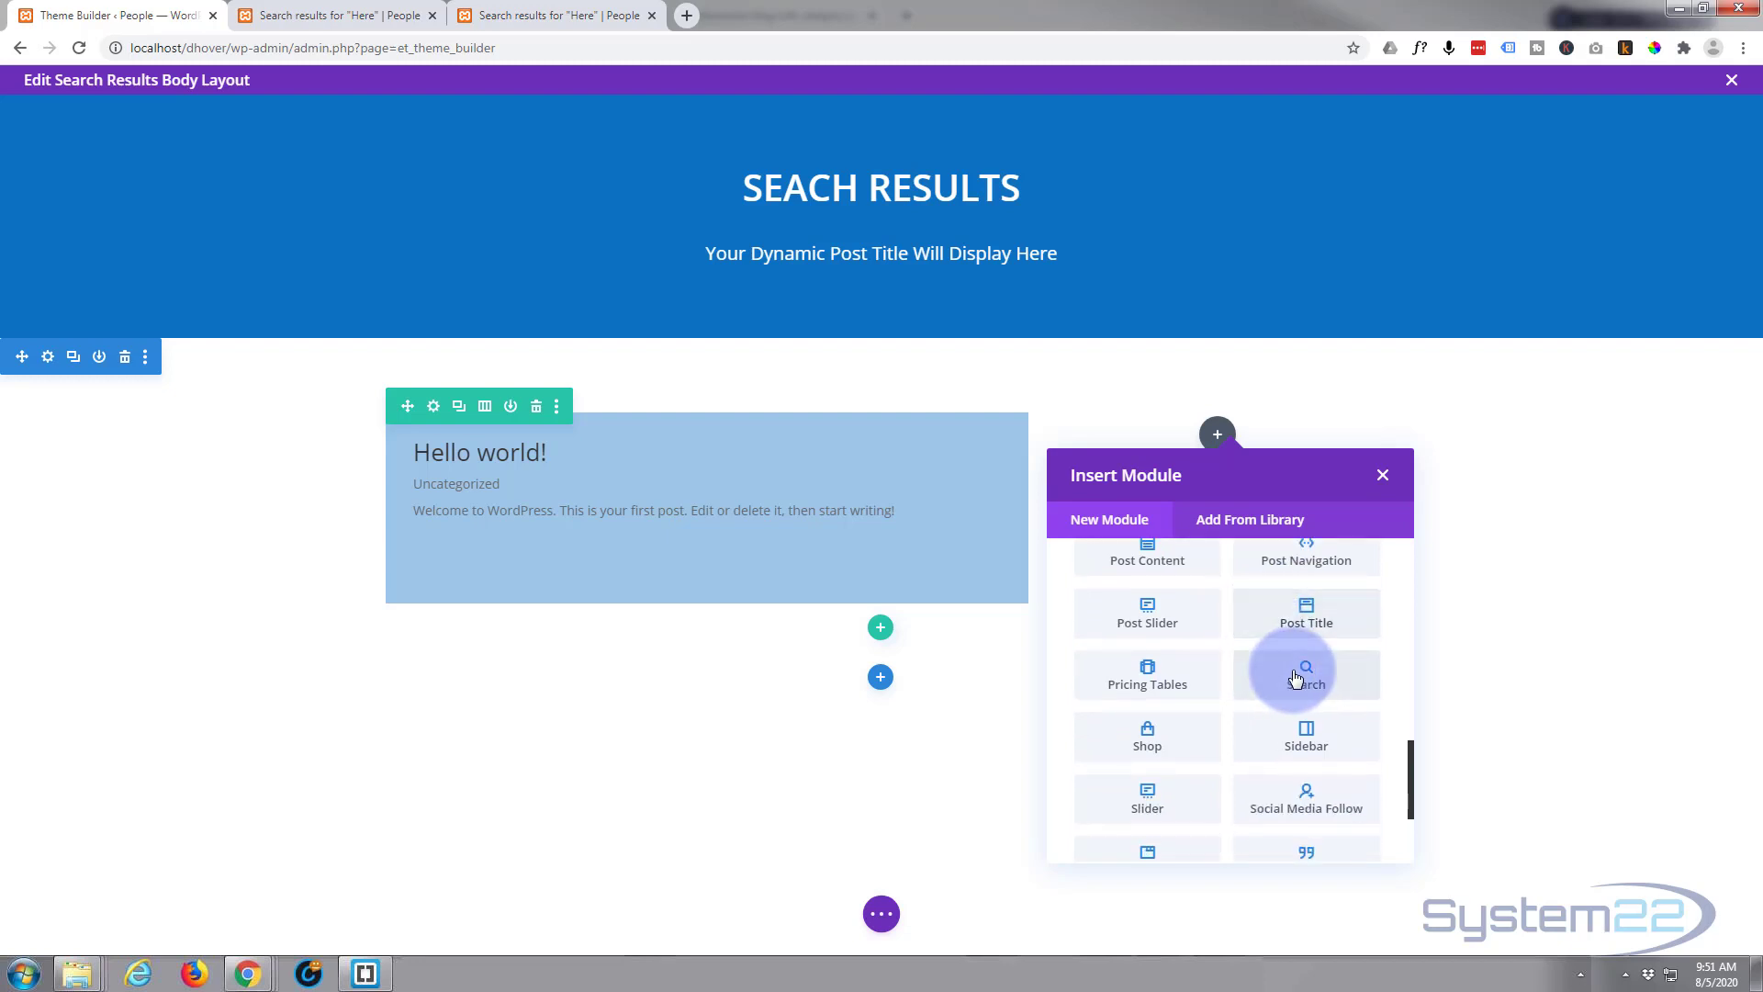
left_click(1296, 675)
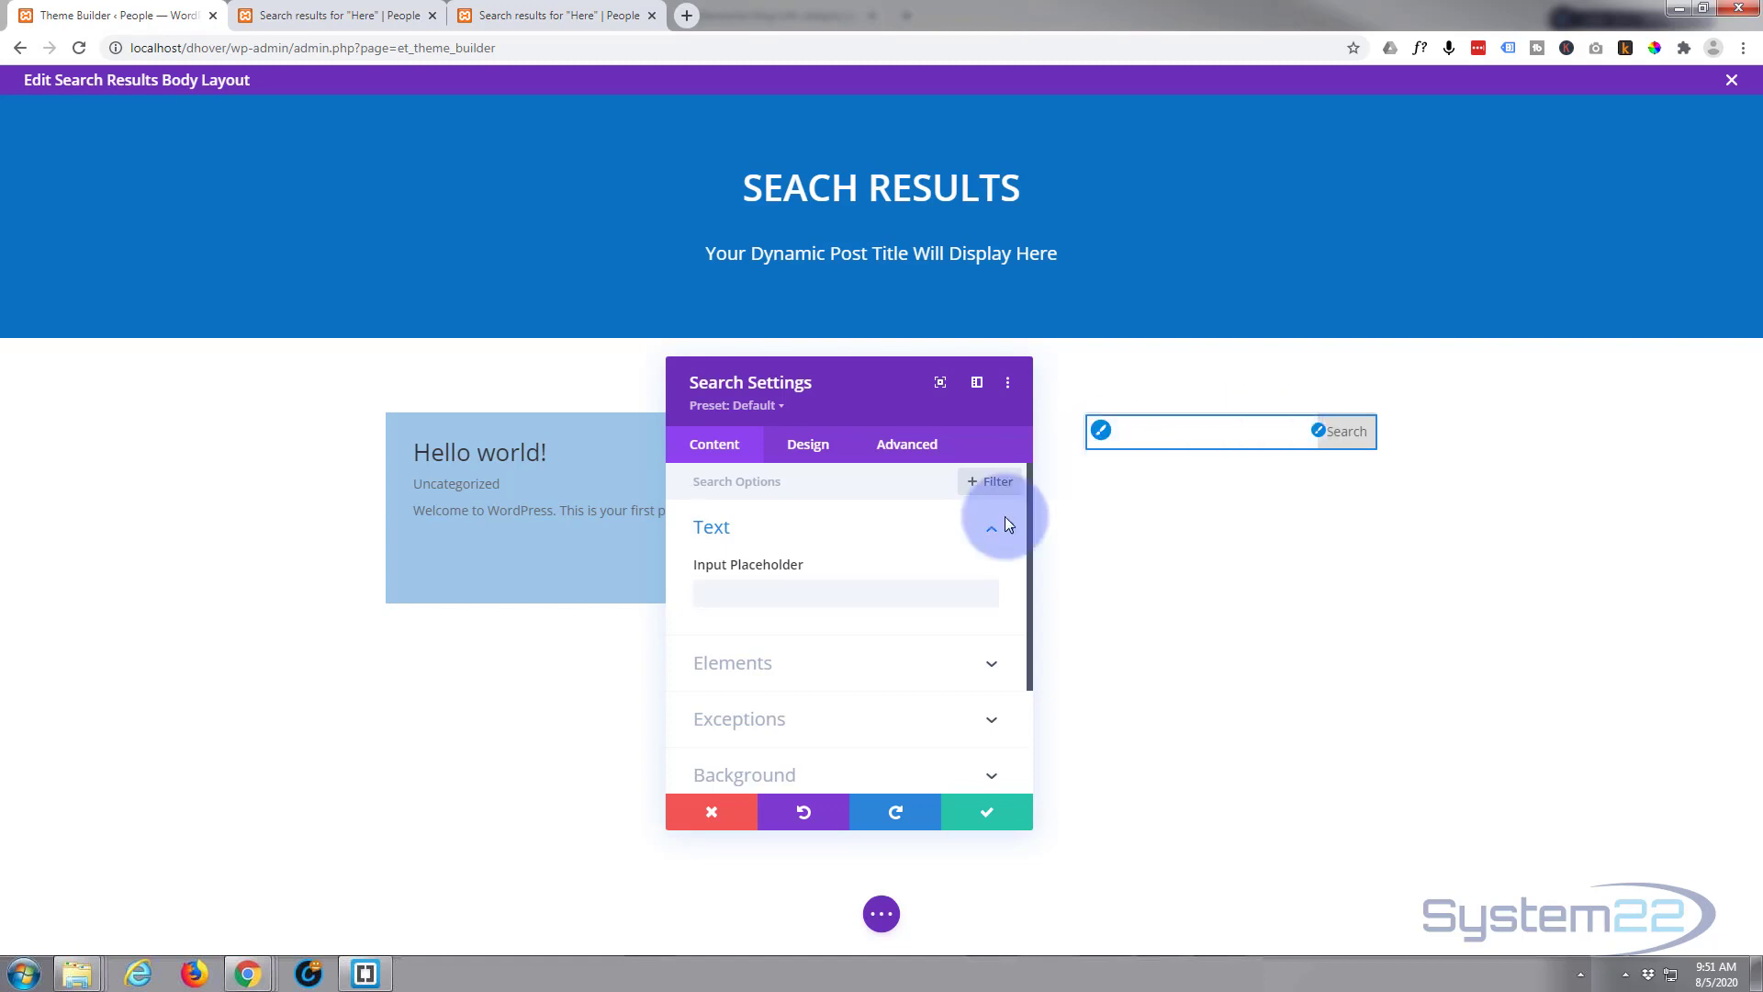
- Set the Search module's input placeholder to "Search Again?" and look over its Elements and Exceptions options
left_click(748, 593)
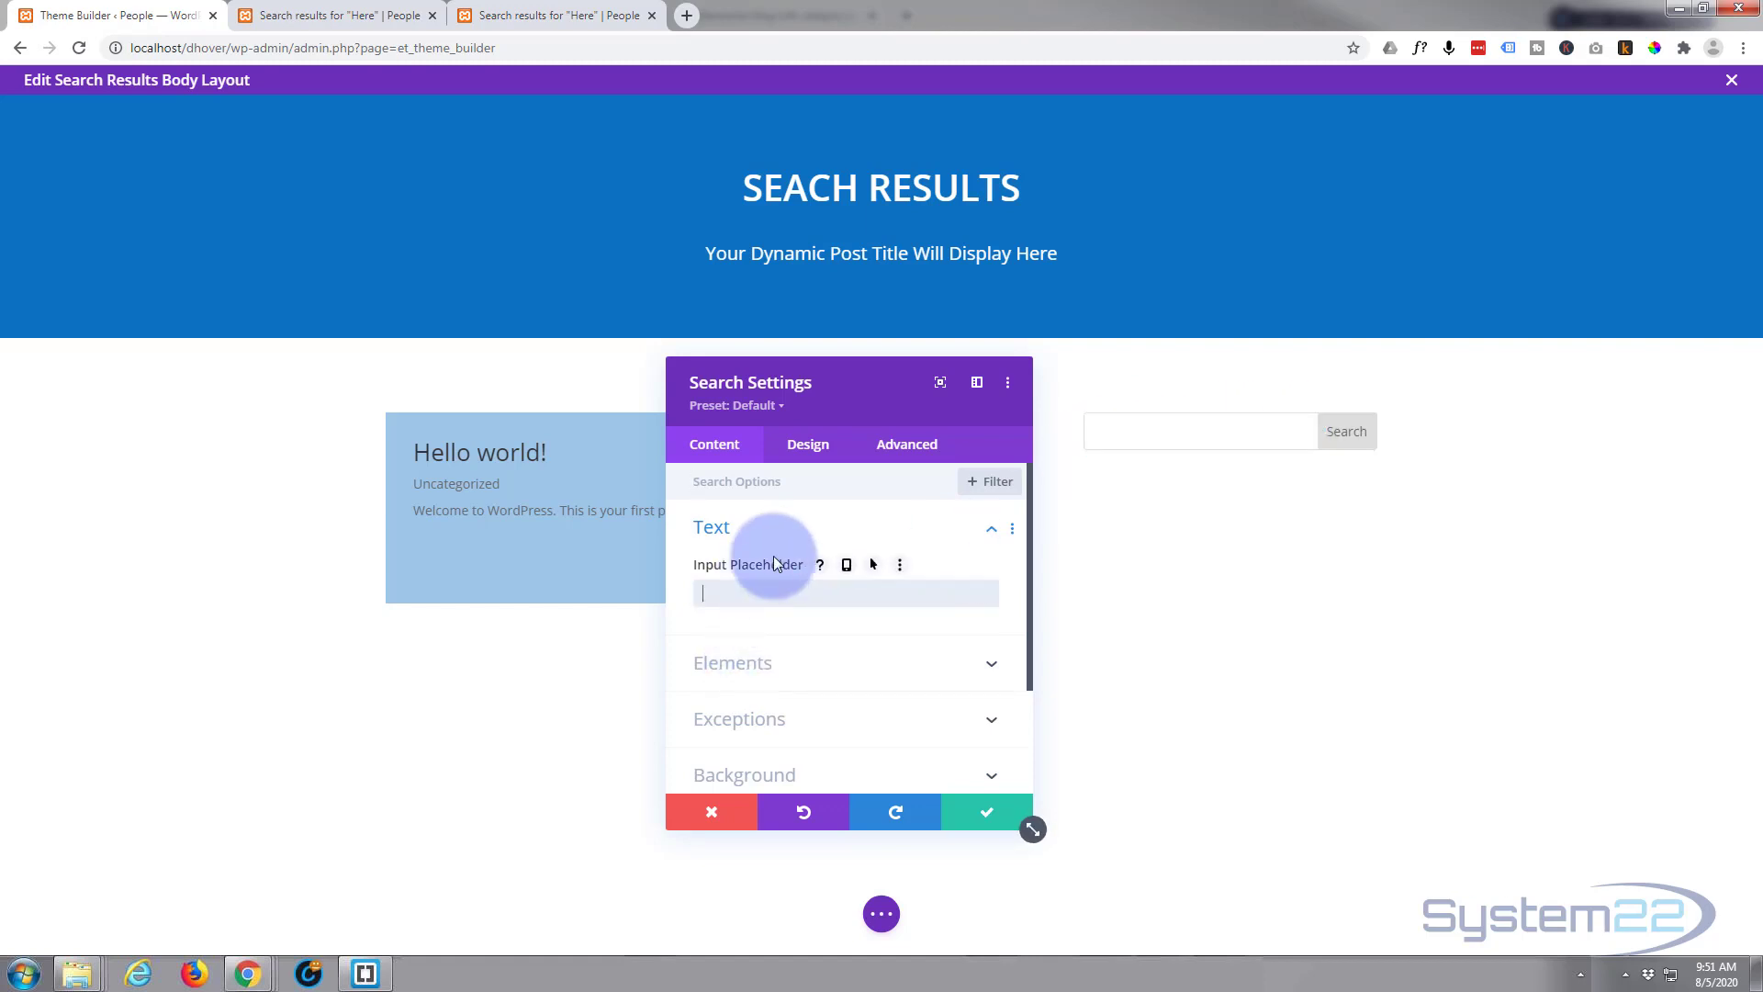
type("Search Again?")
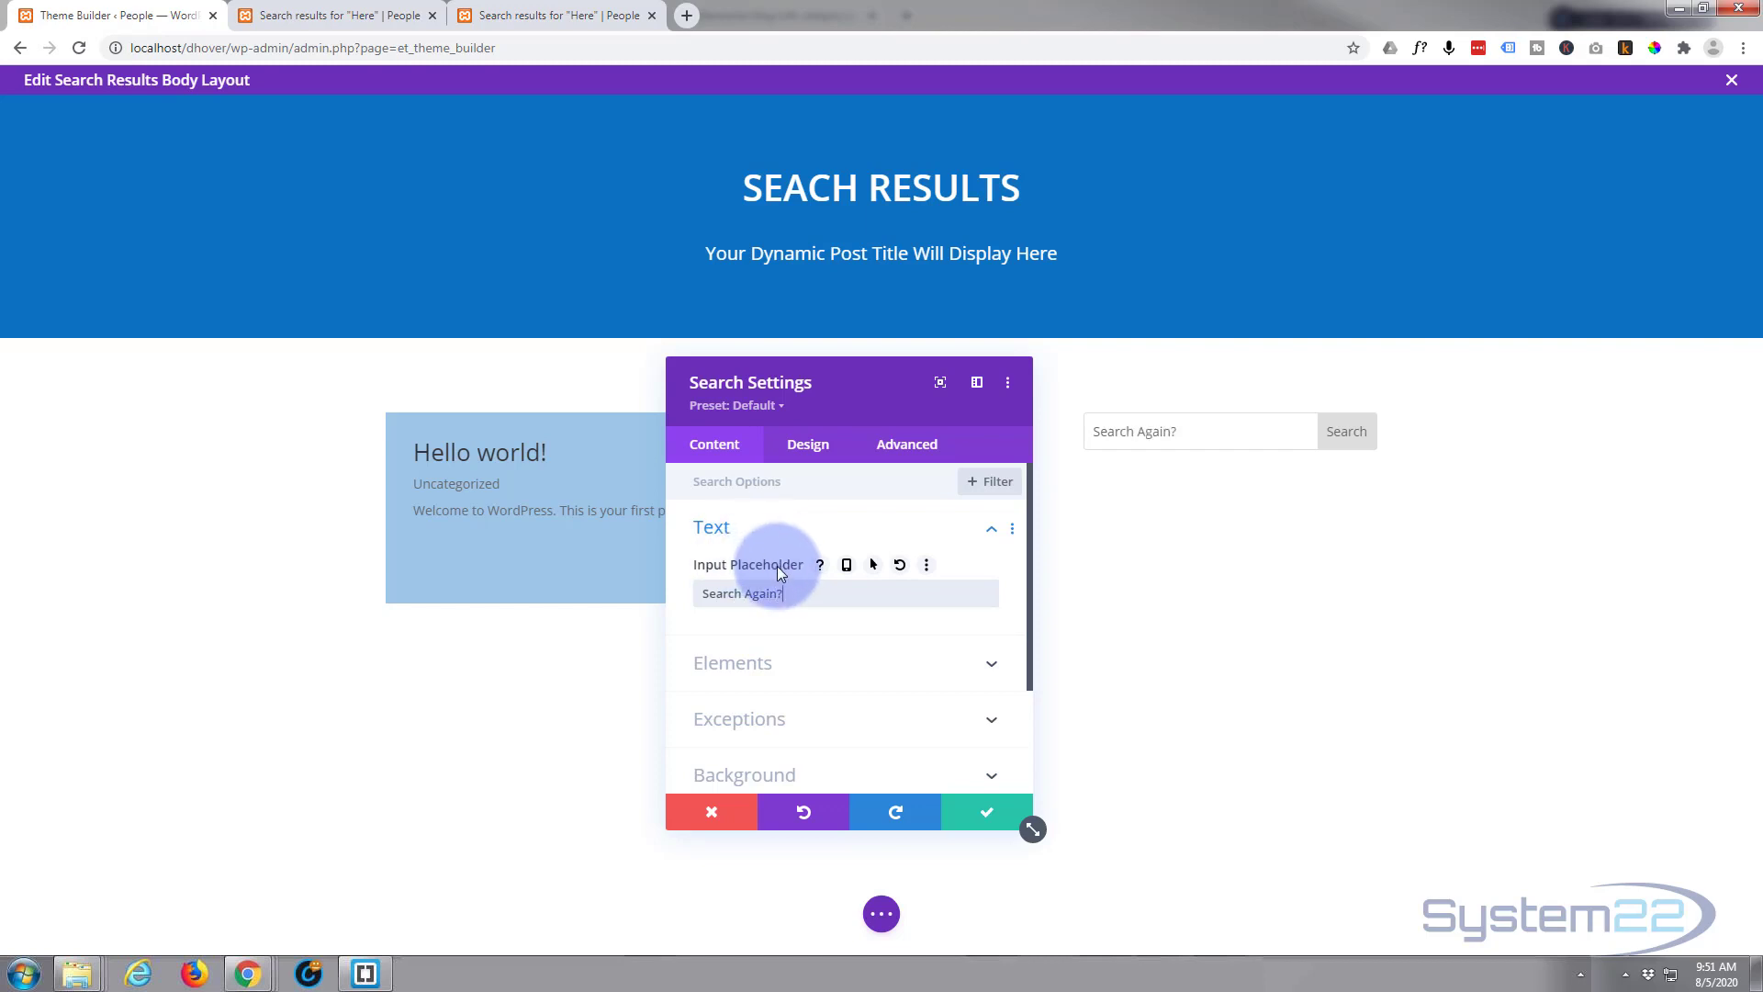
scroll(799, 551, "down", 2)
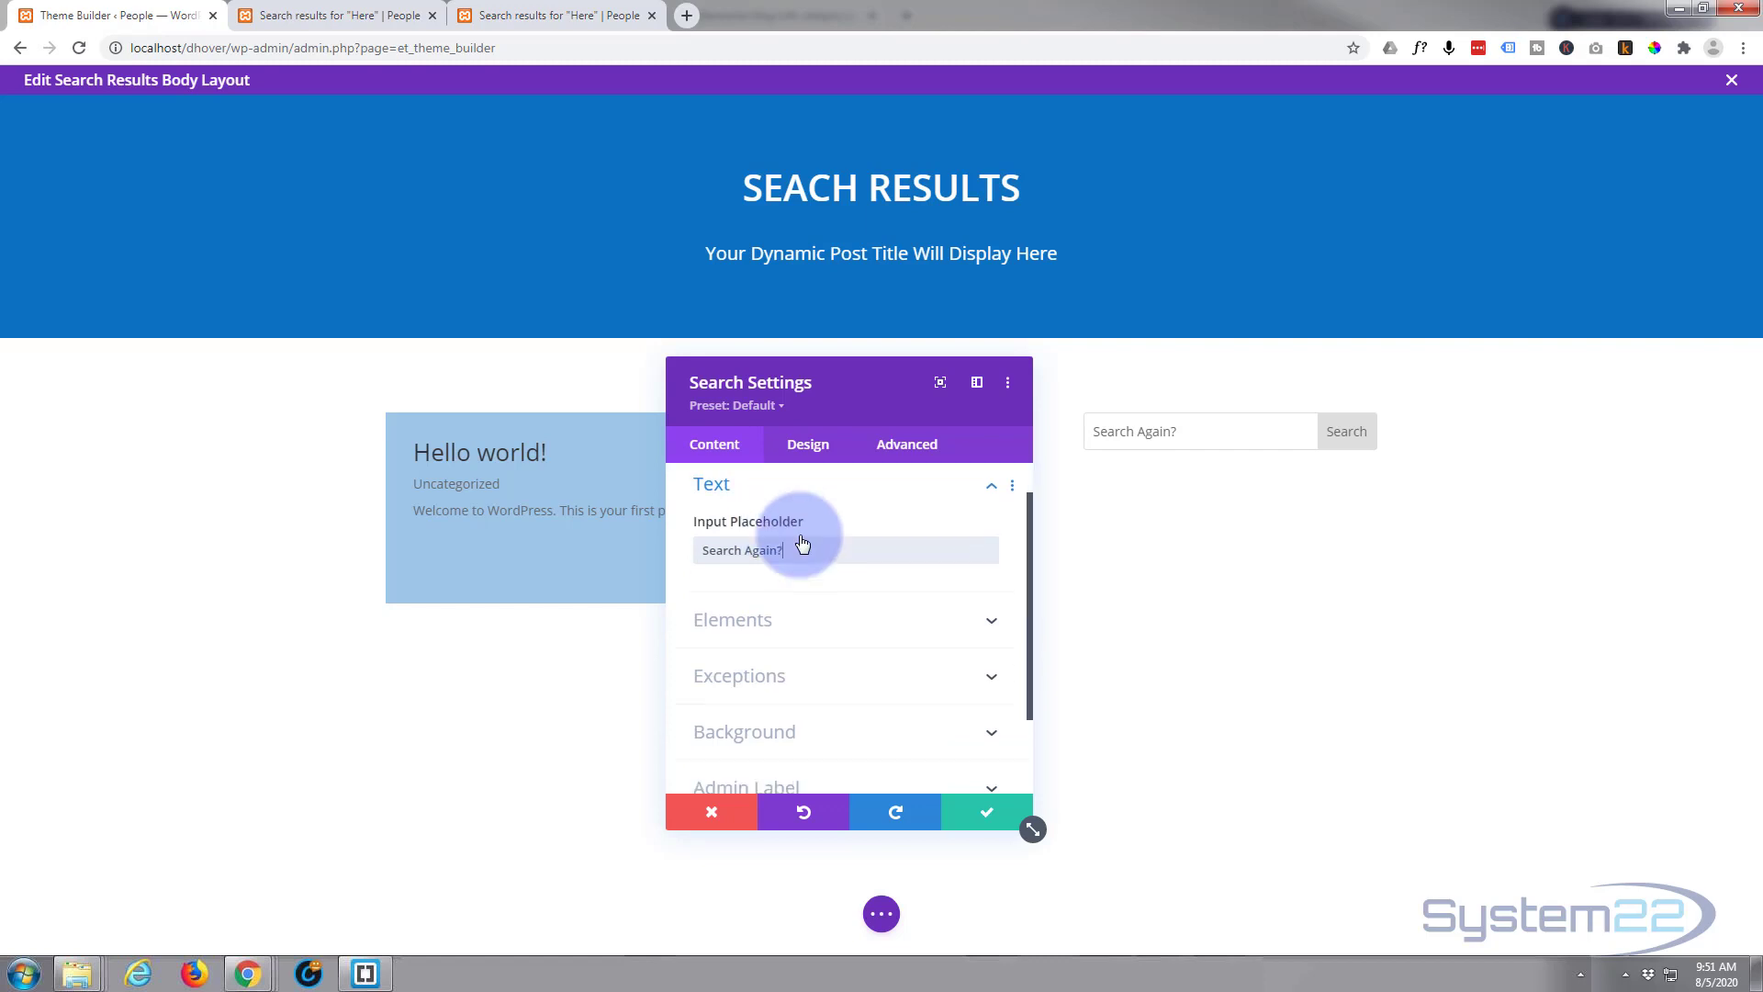
left_click(824, 577)
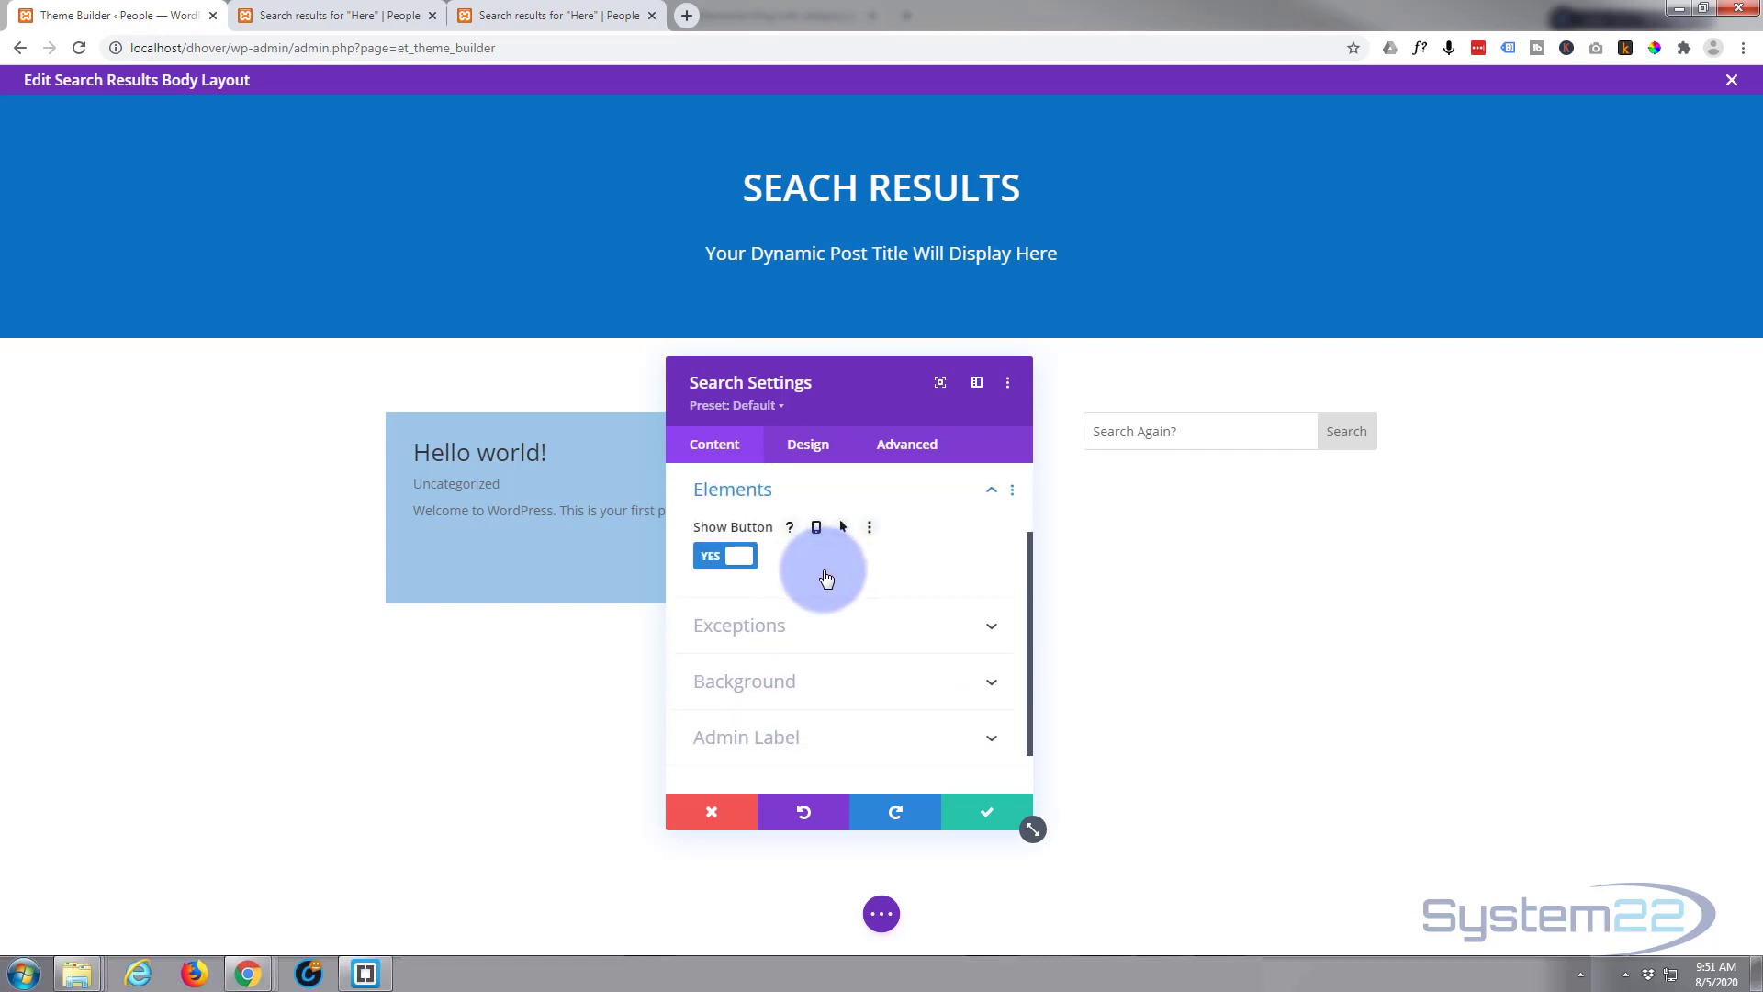
left_click(870, 622)
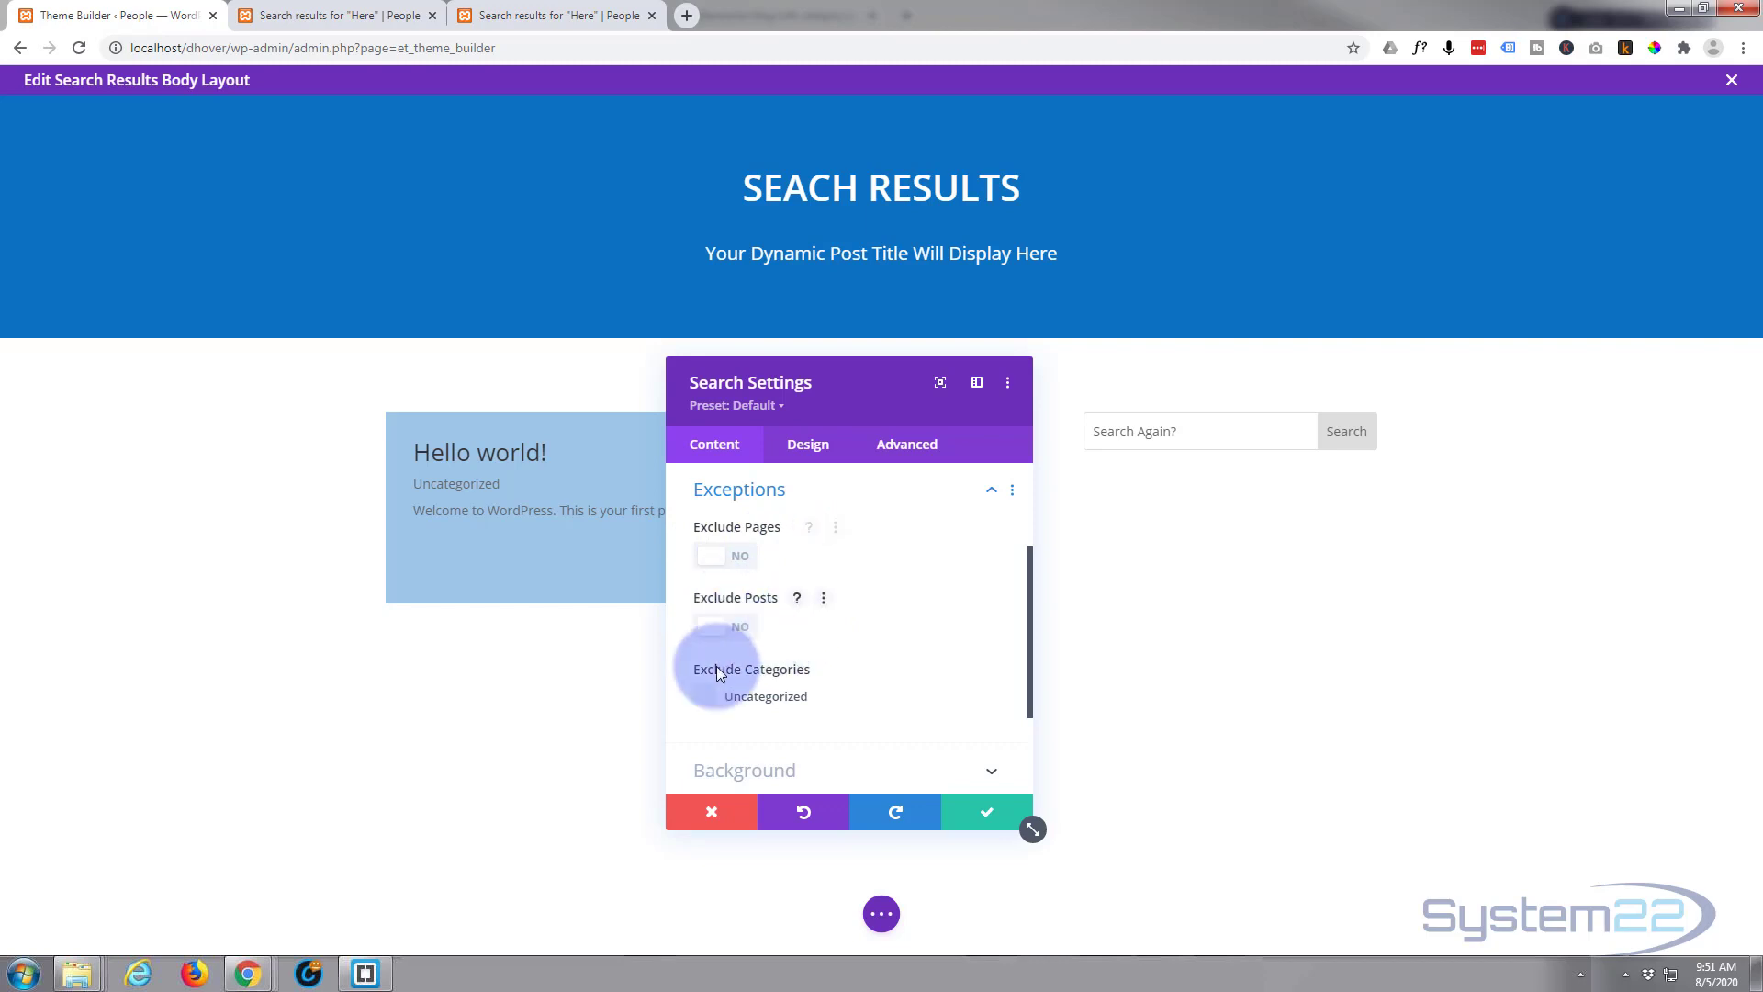
scroll(847, 610, "down", 3)
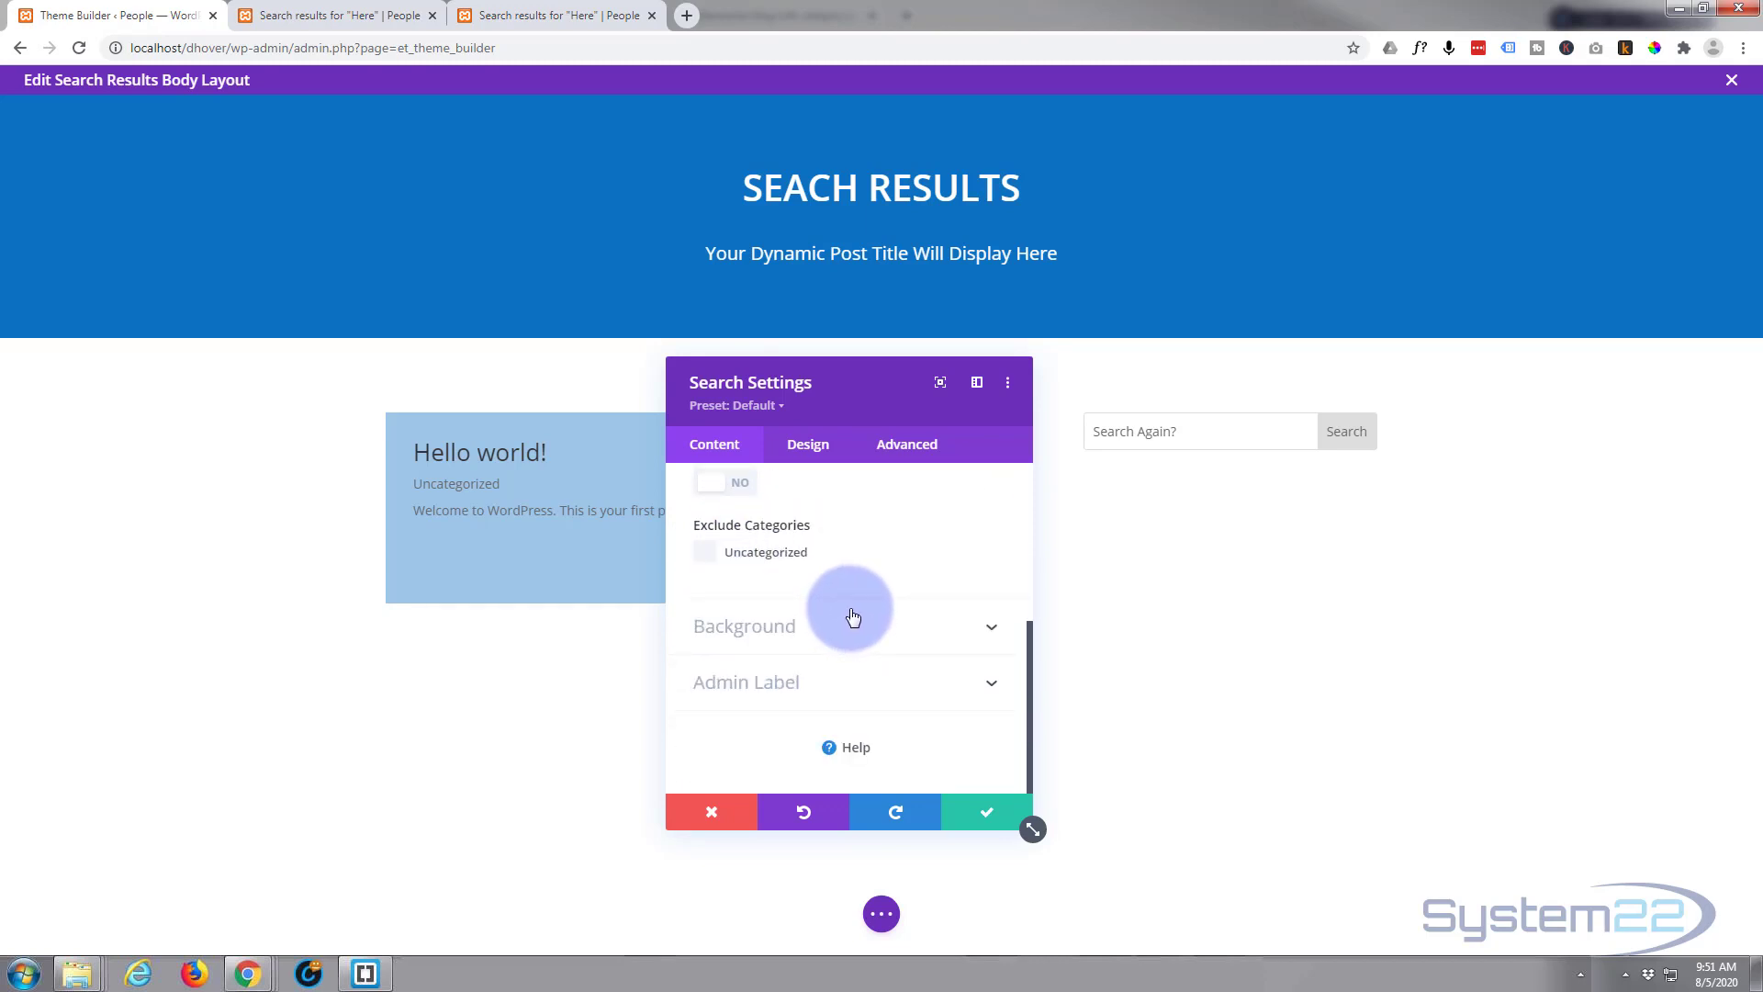
- Give the search field a white background and review the remaining field design options
left_click(825, 453)
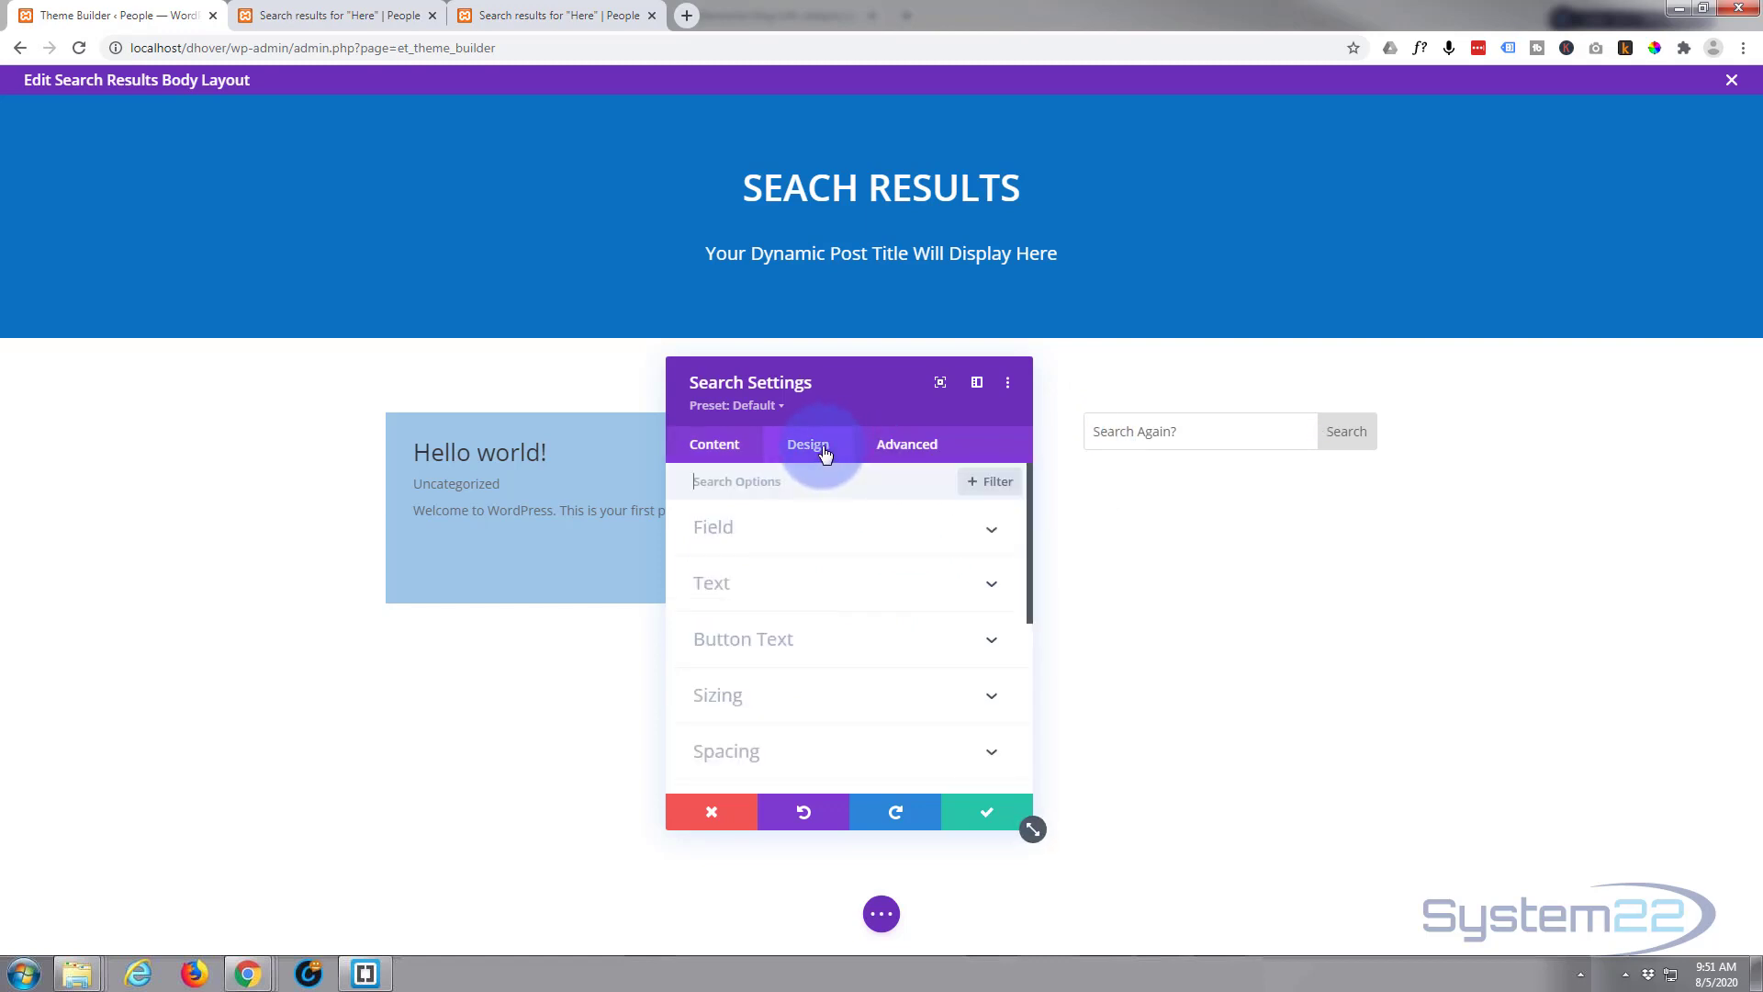
left_click(836, 529)
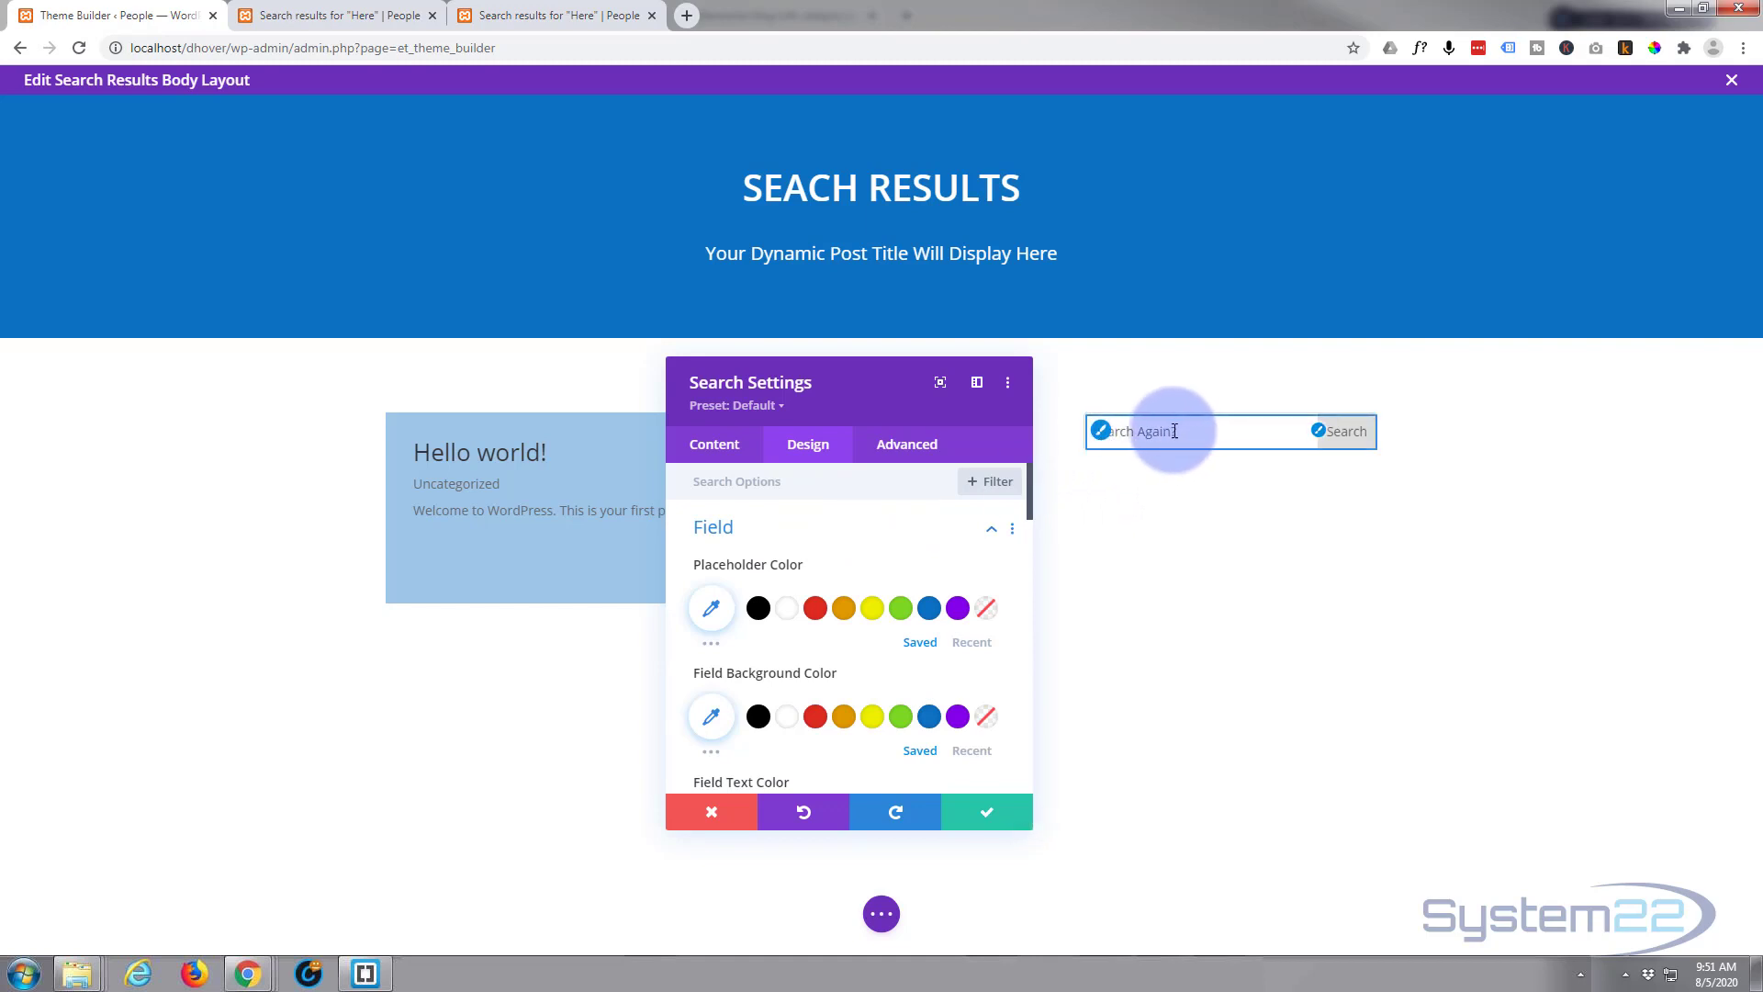
scroll(803, 627, "down", 1)
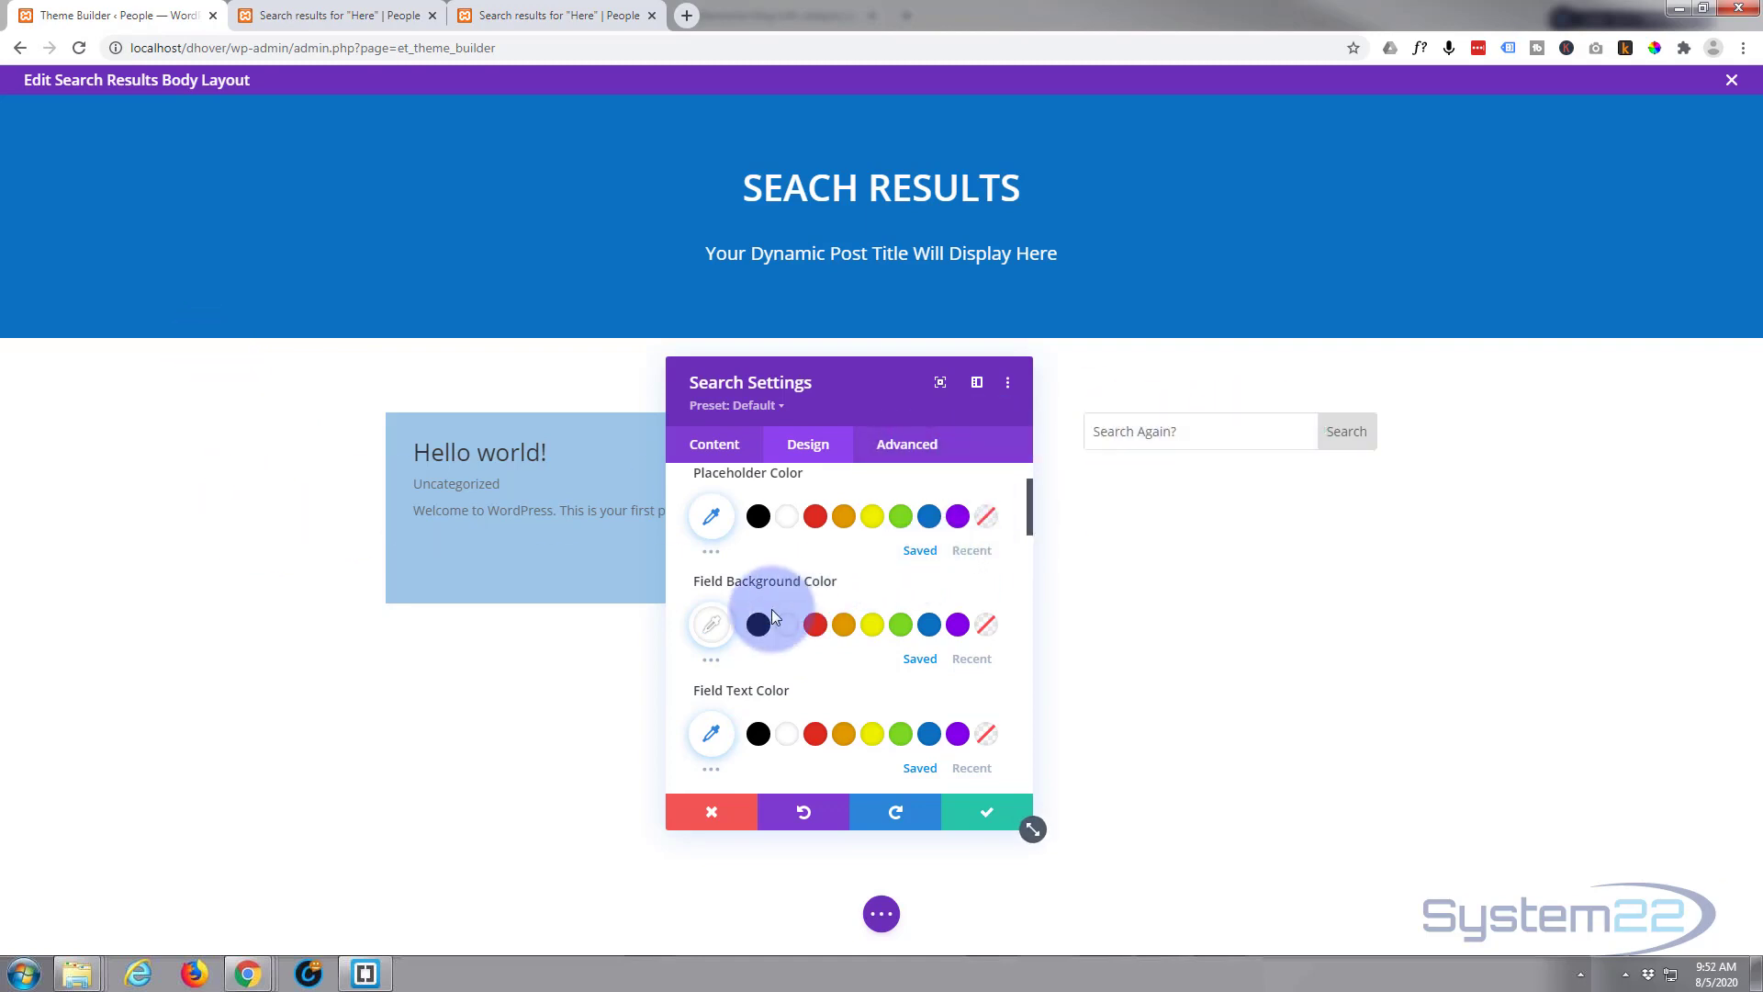
scroll(832, 582, "down", 1)
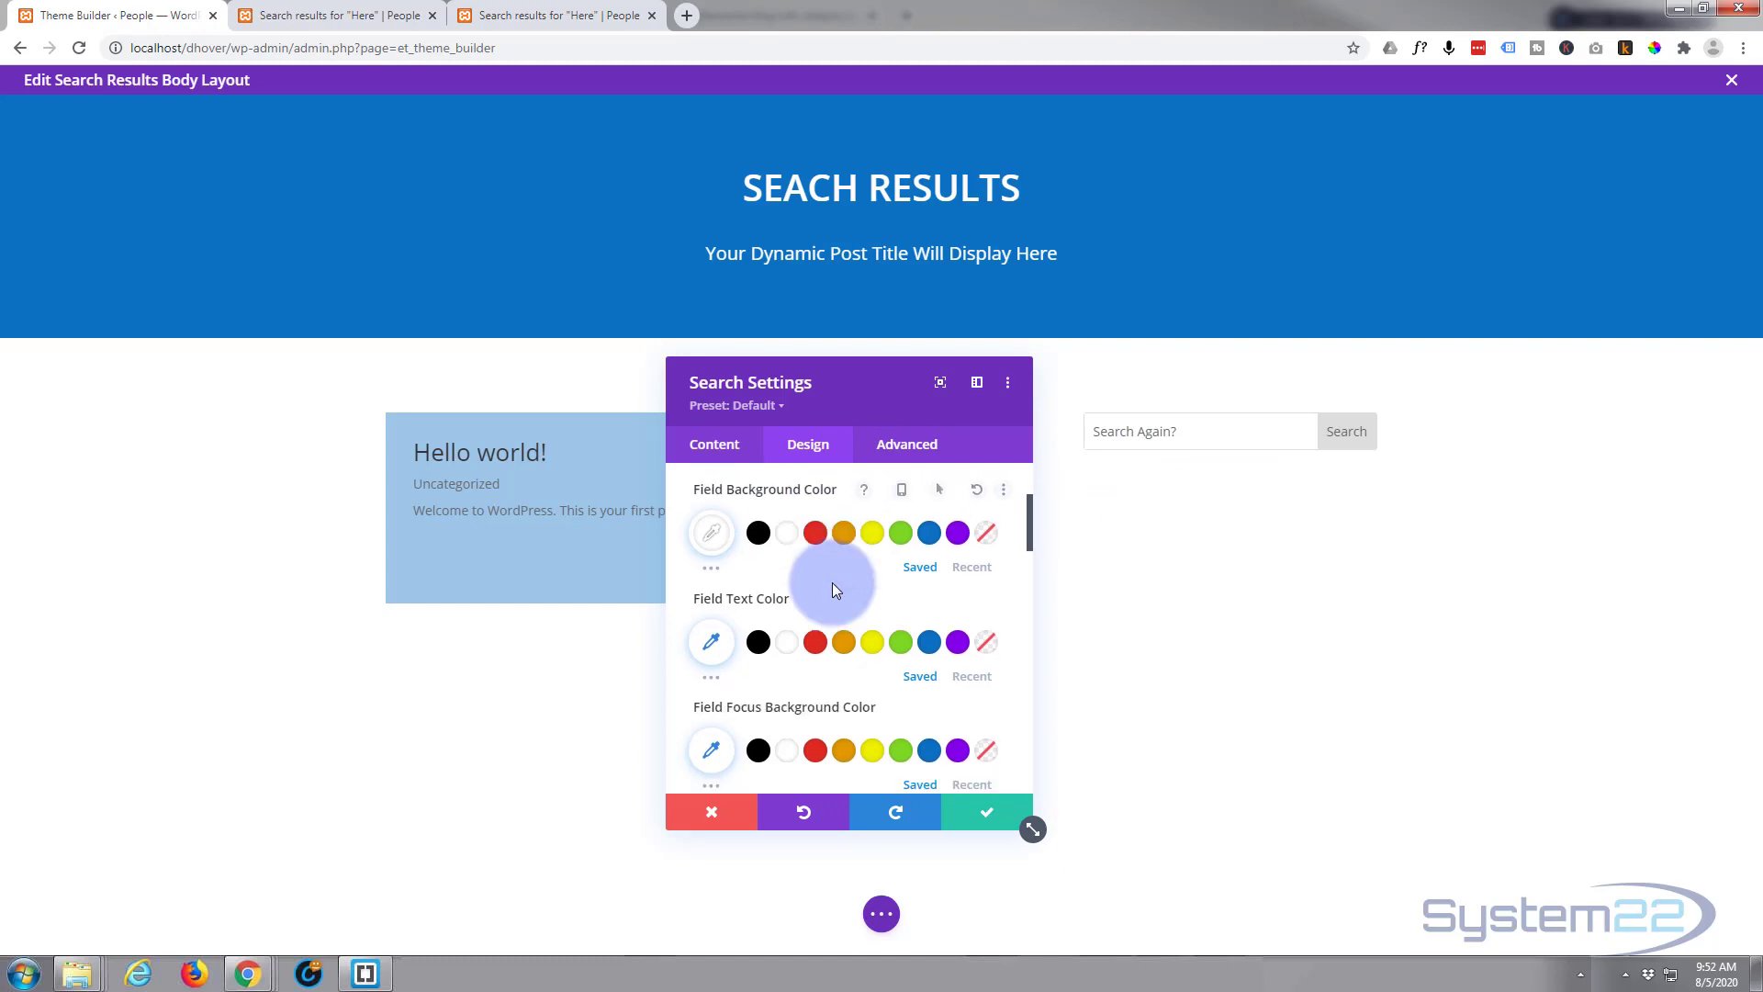
scroll(832, 582, "down", 3)
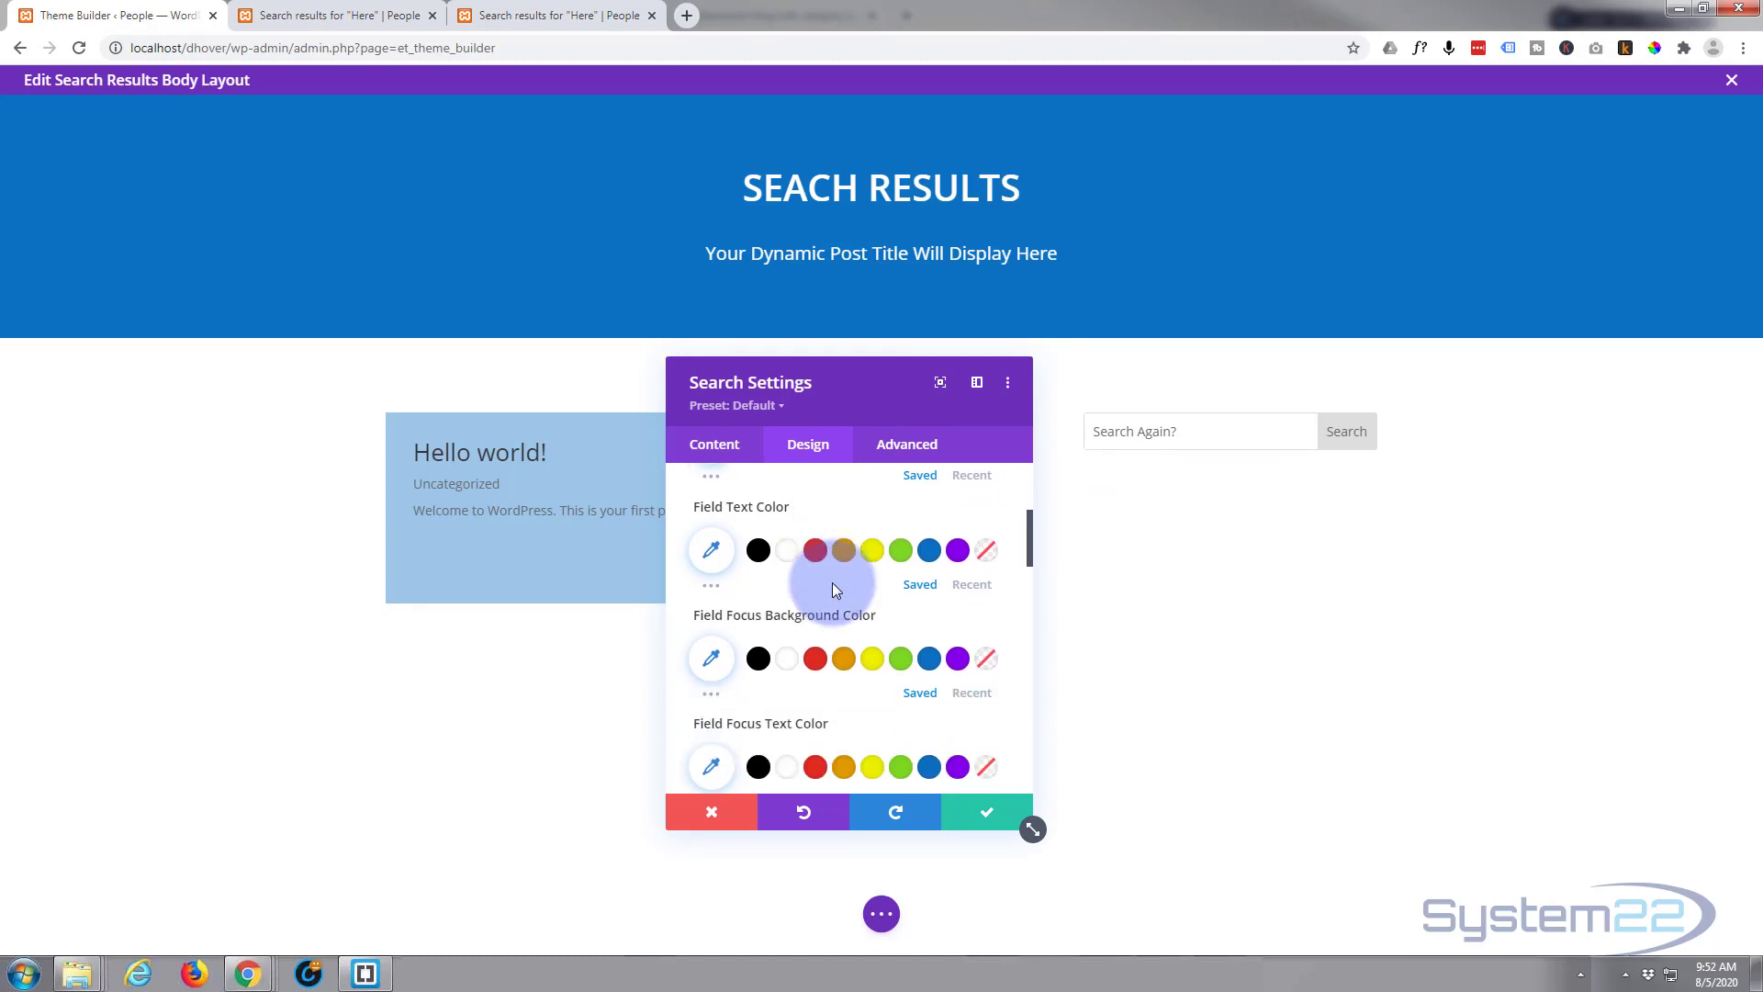
scroll(832, 583, "down", 3)
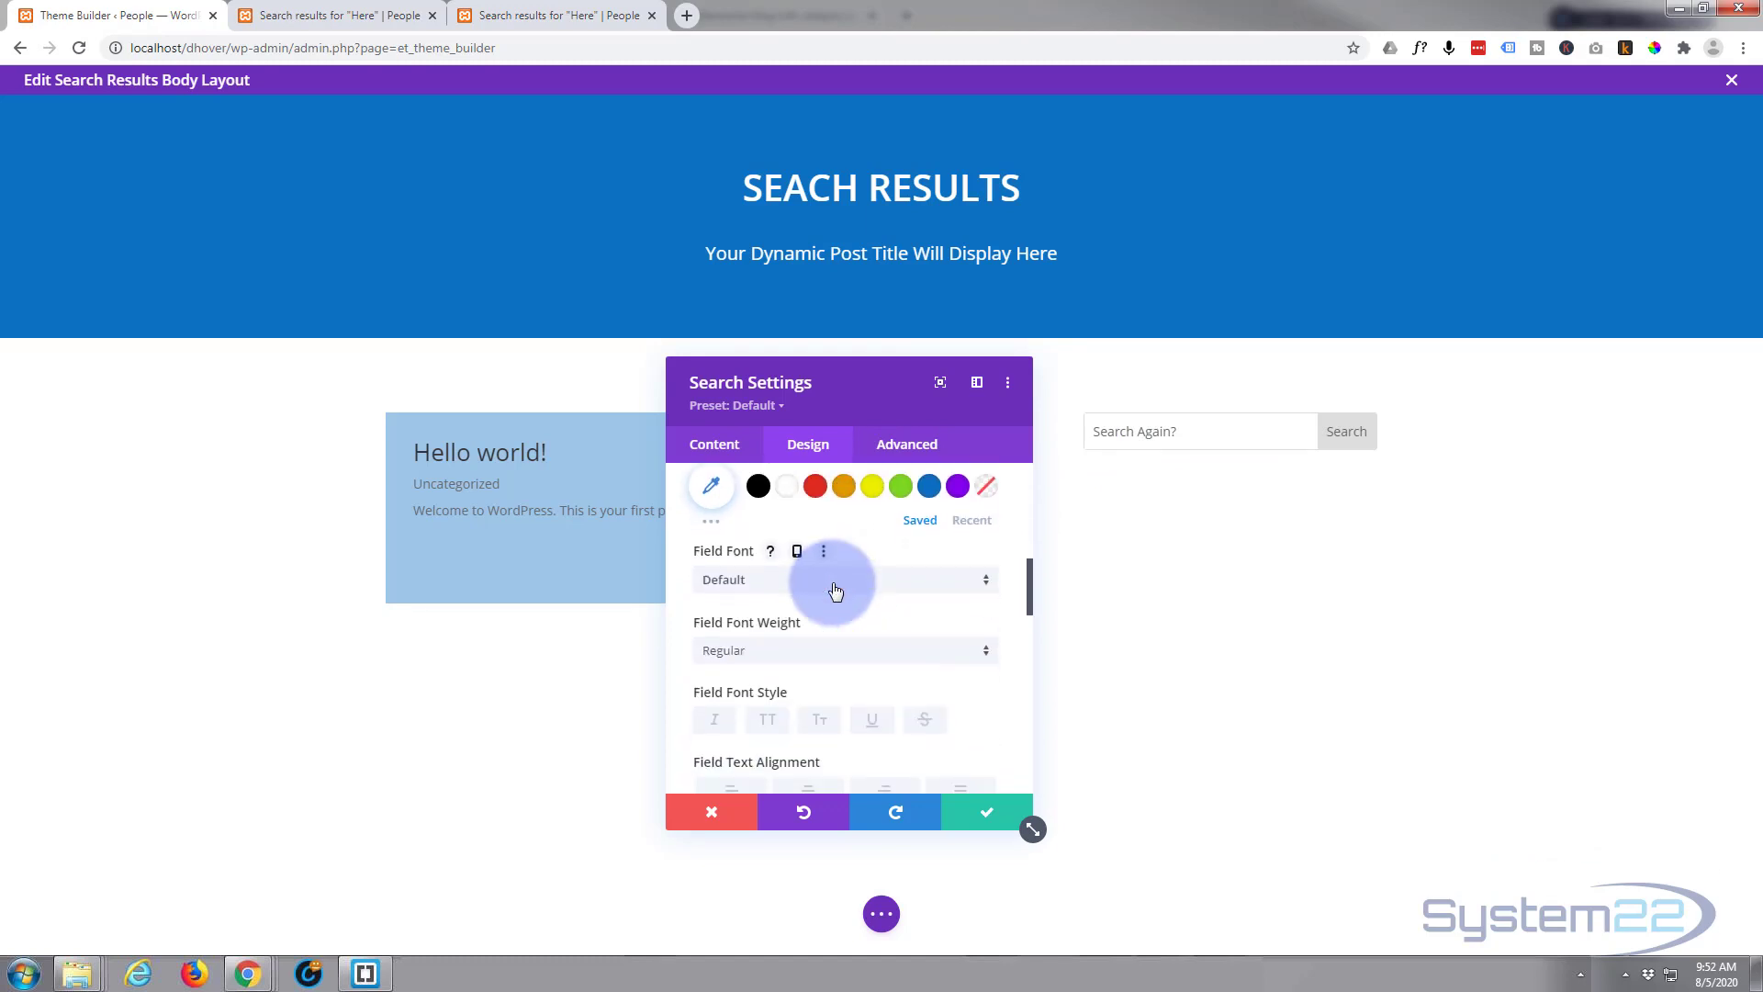
scroll(835, 589, "down", 6)
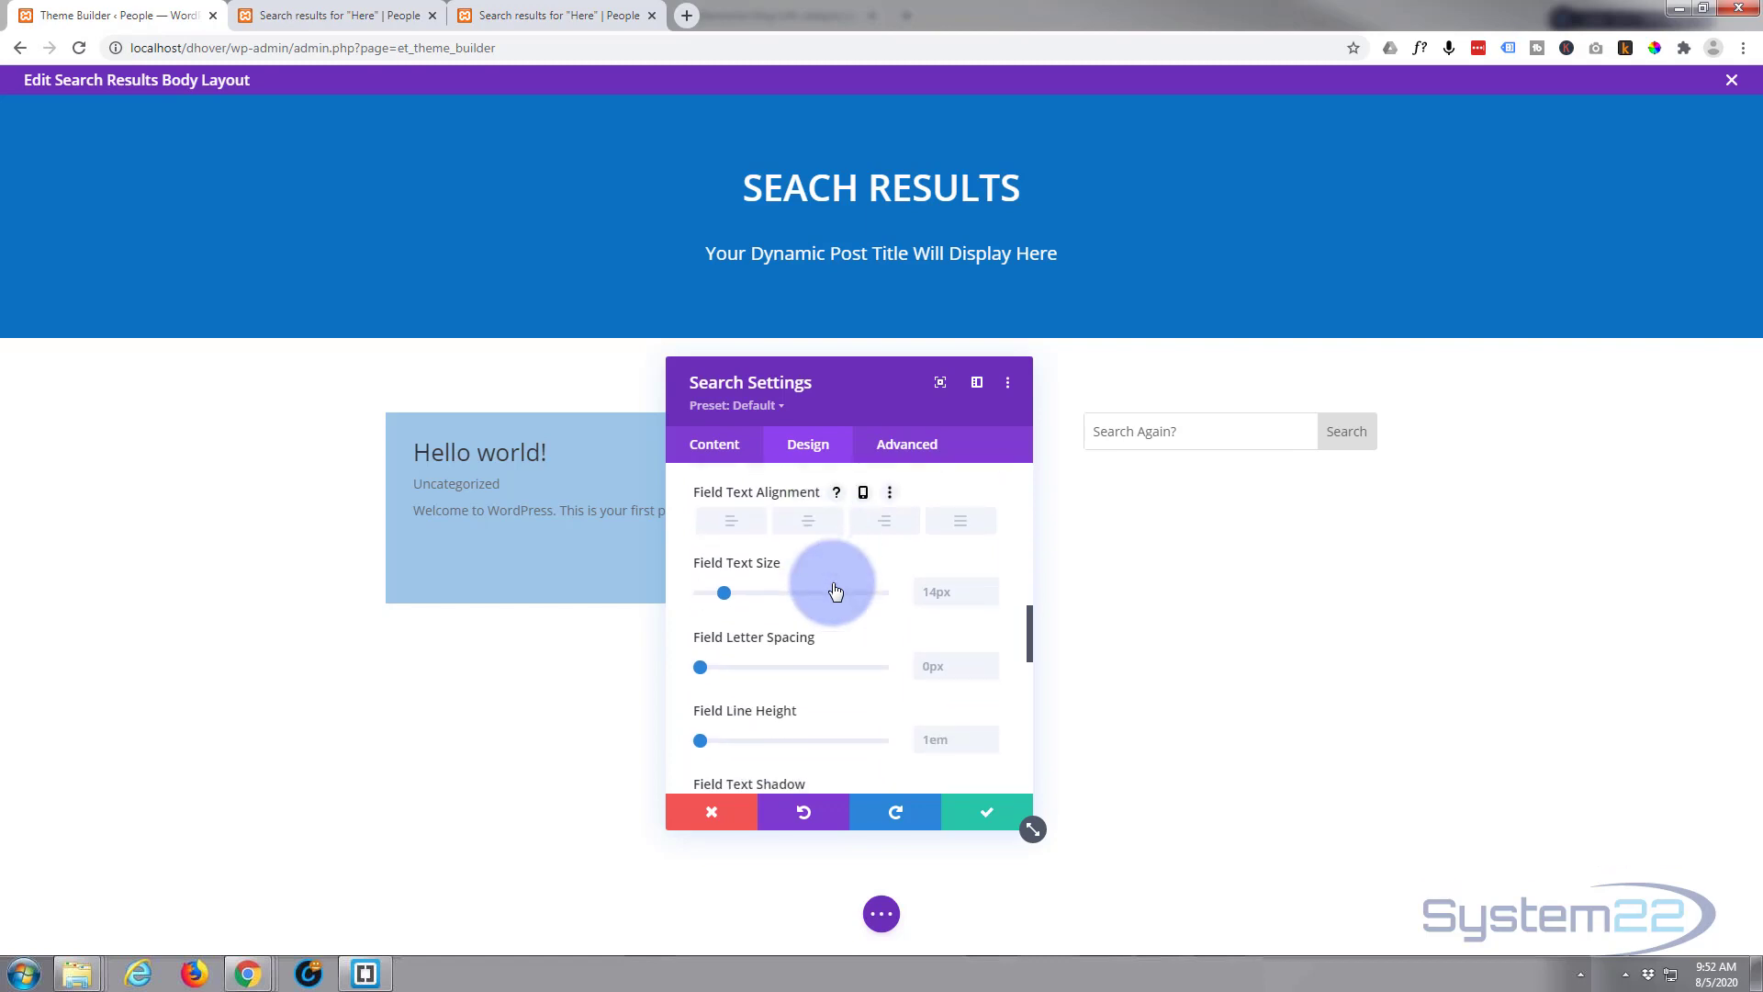
scroll(832, 590, "down", 1)
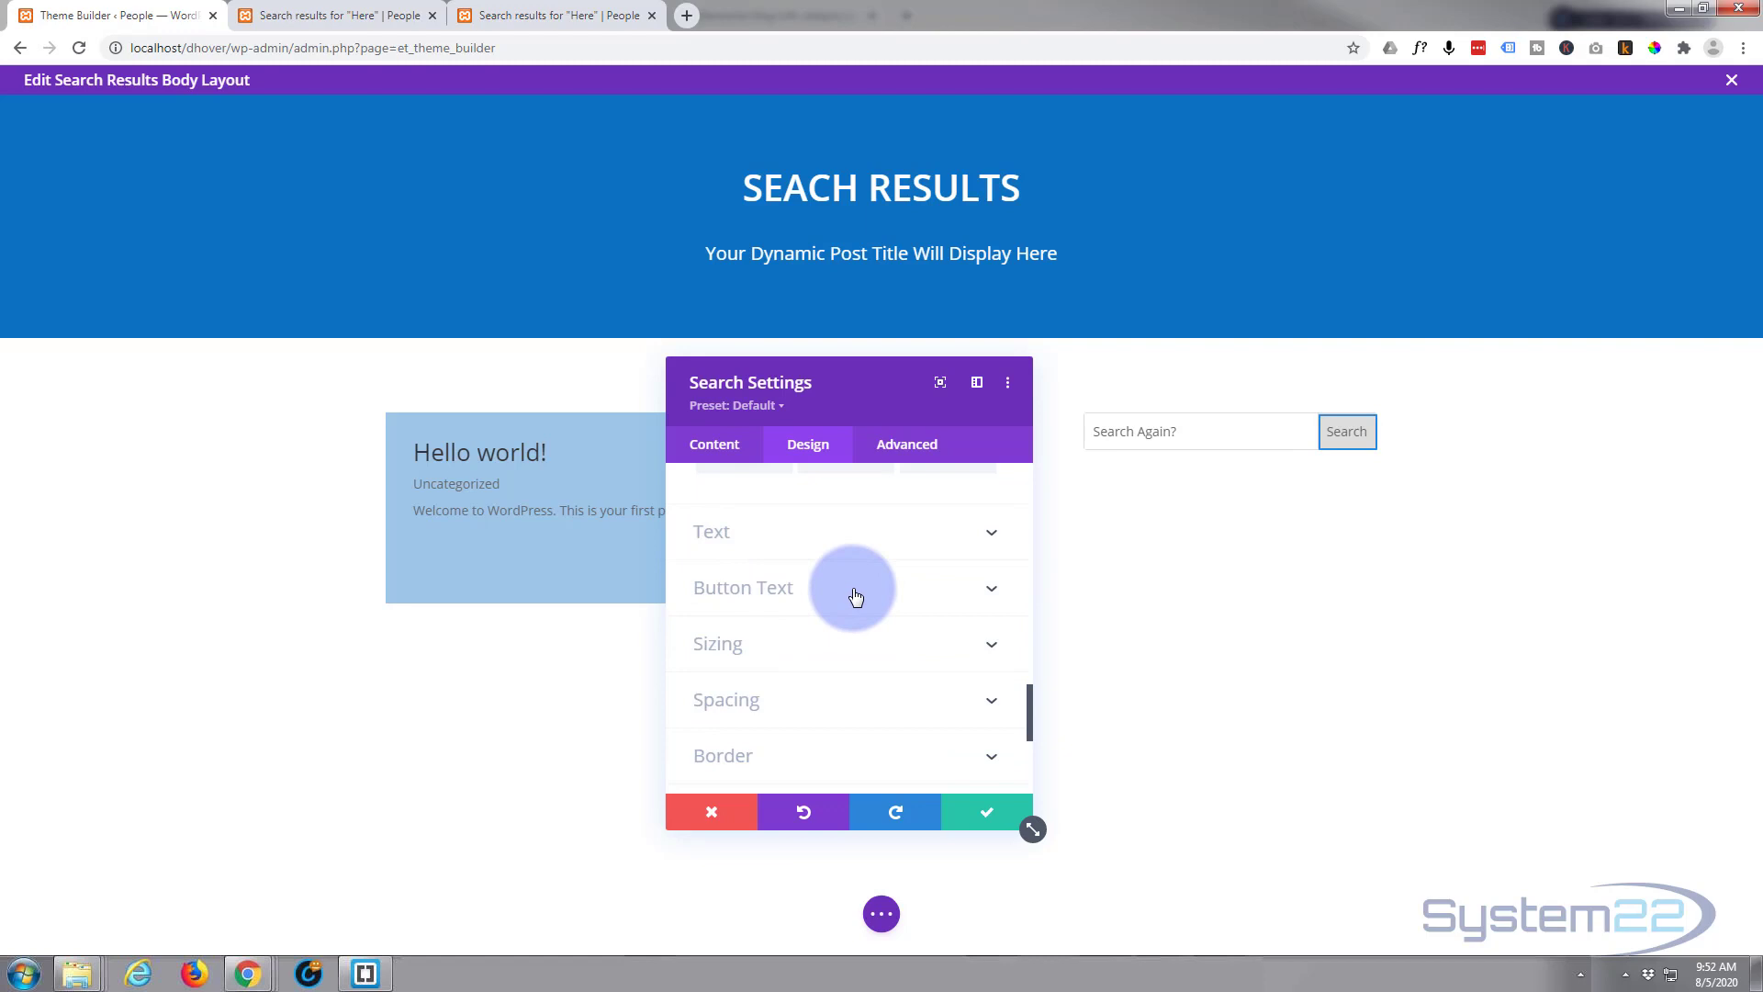
- Set the search button and border color to blue #0c71c3 with white button text, and save the Search module
left_click(856, 598)
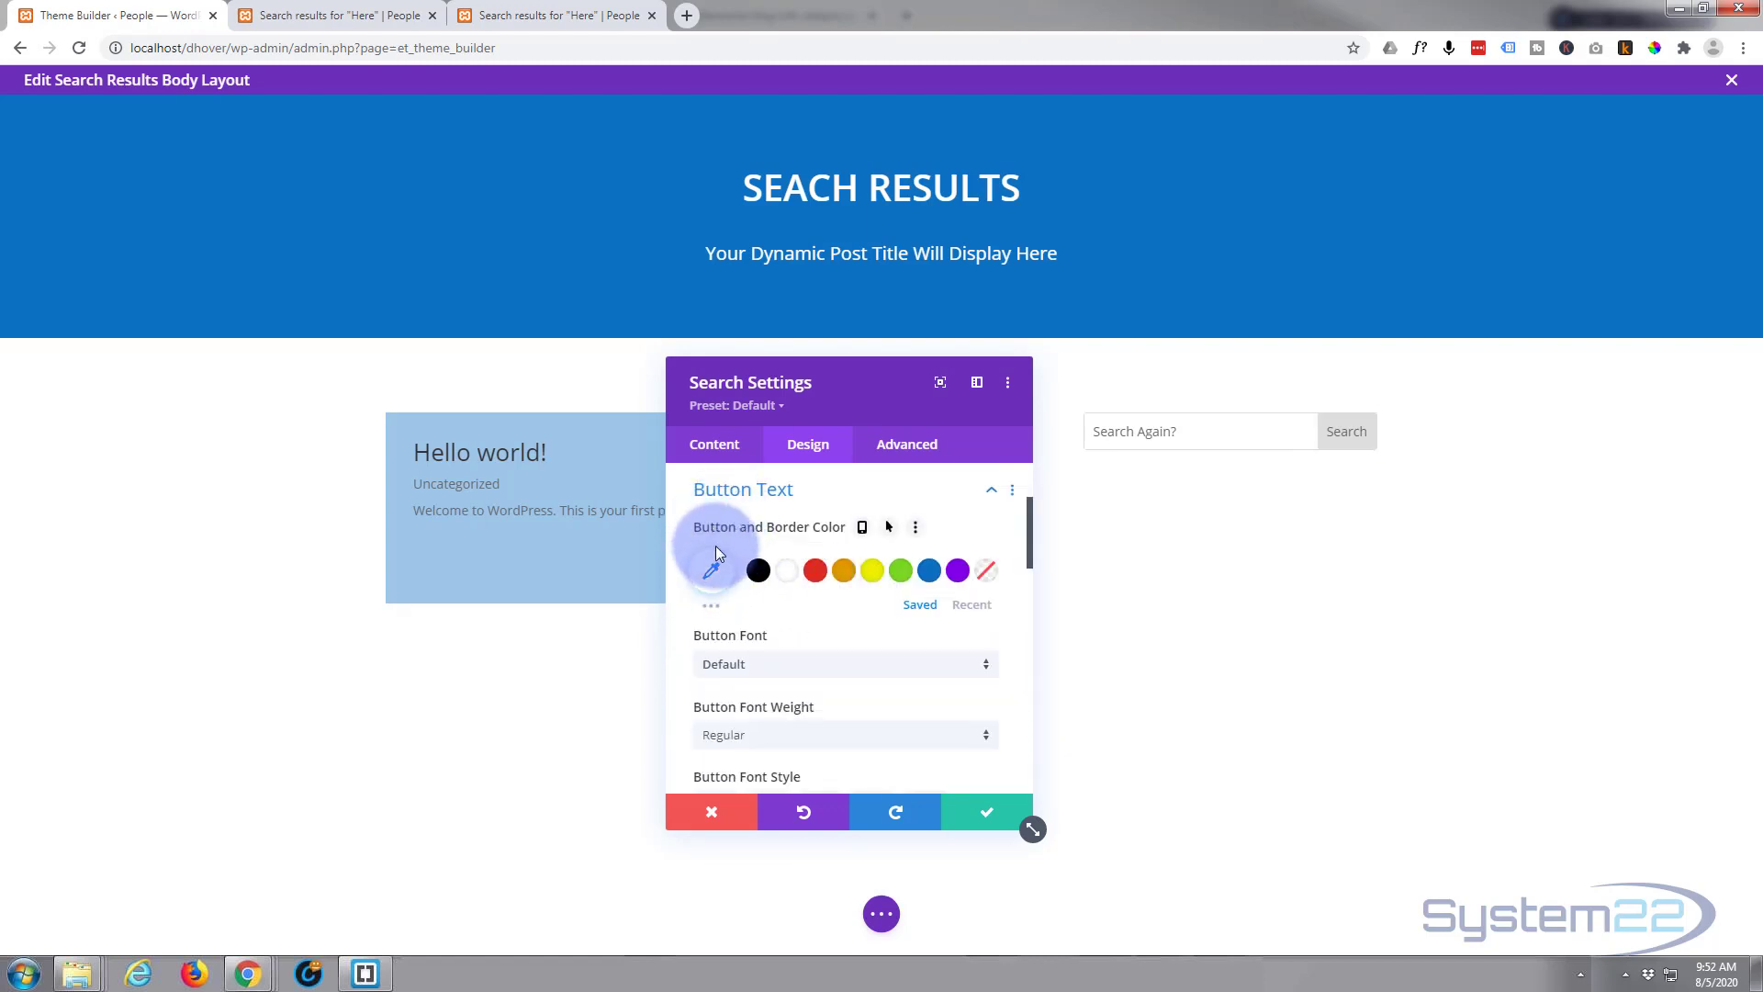
left_click(929, 571)
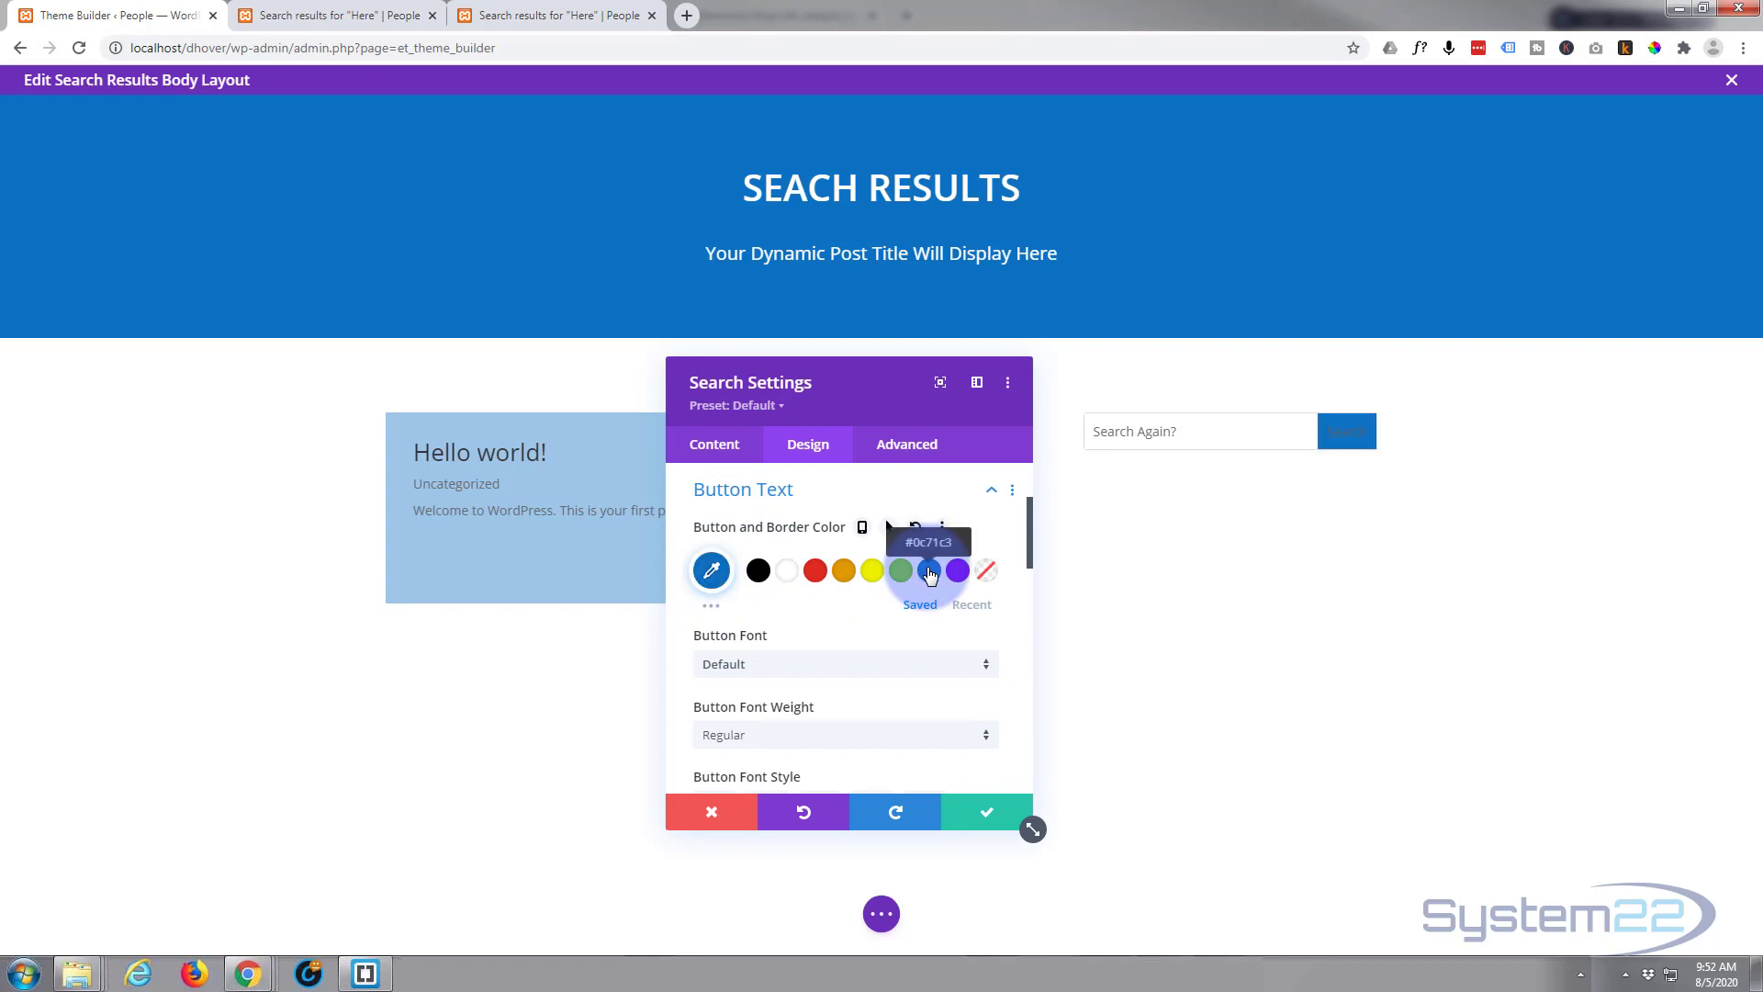
scroll(845, 604, "down", 2)
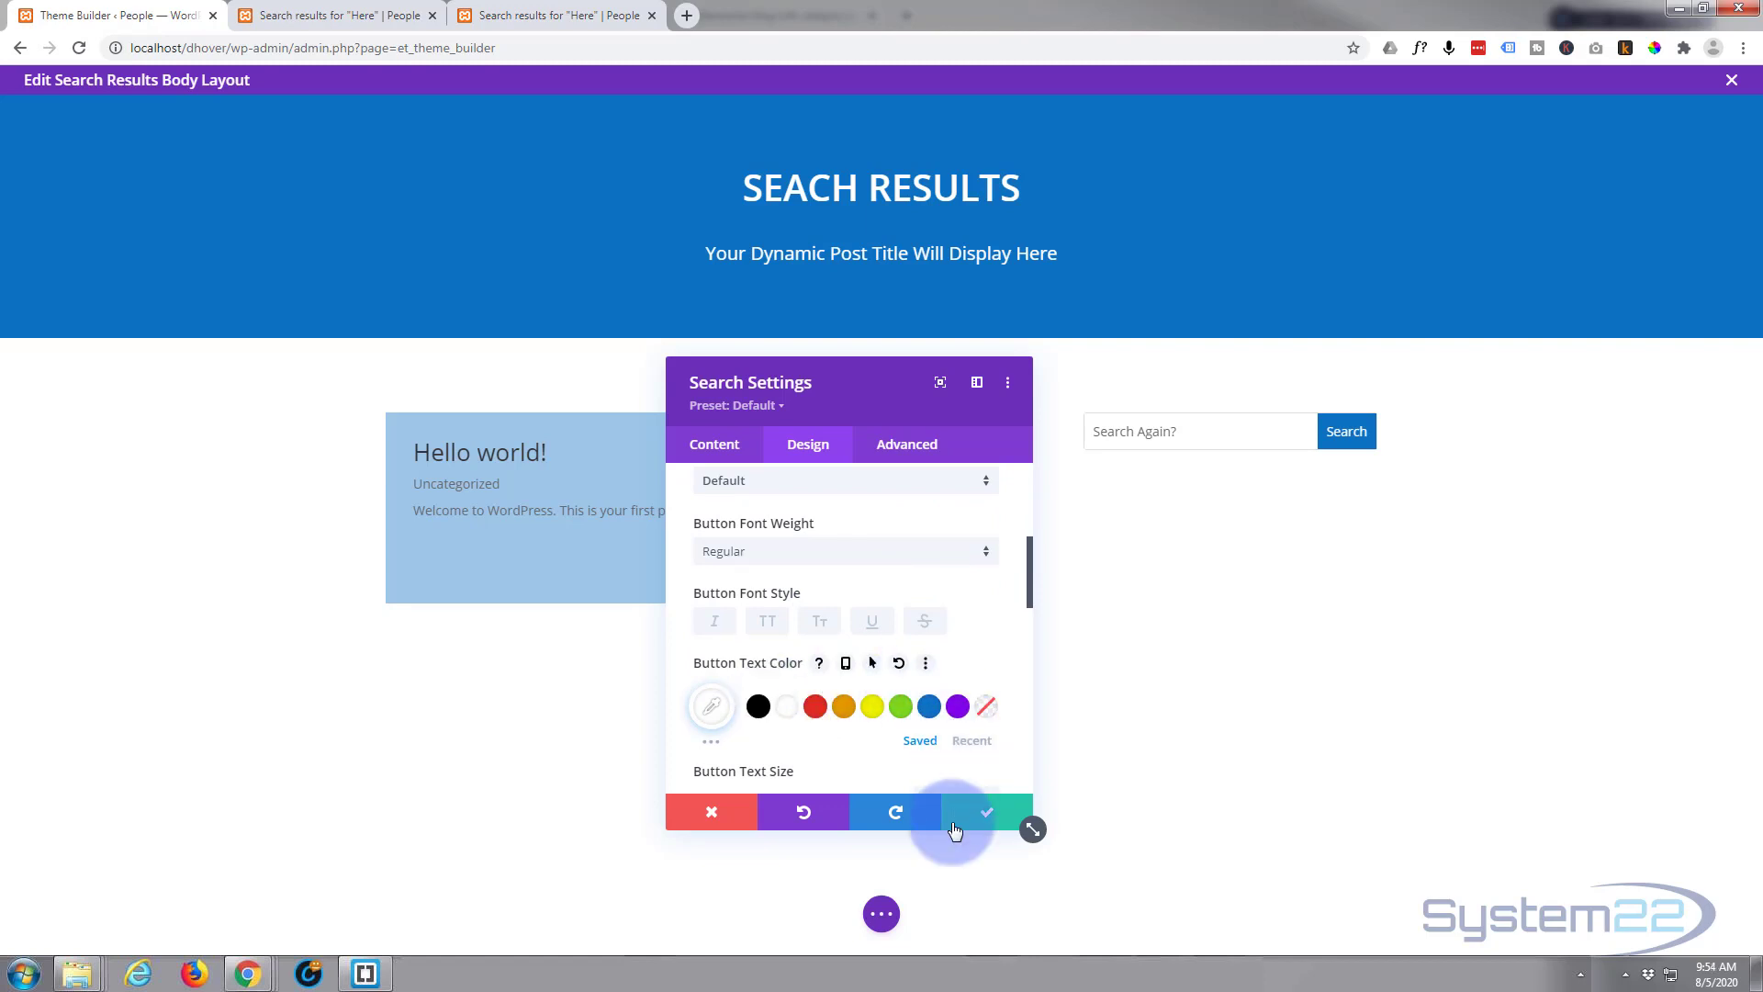
left_click(990, 817)
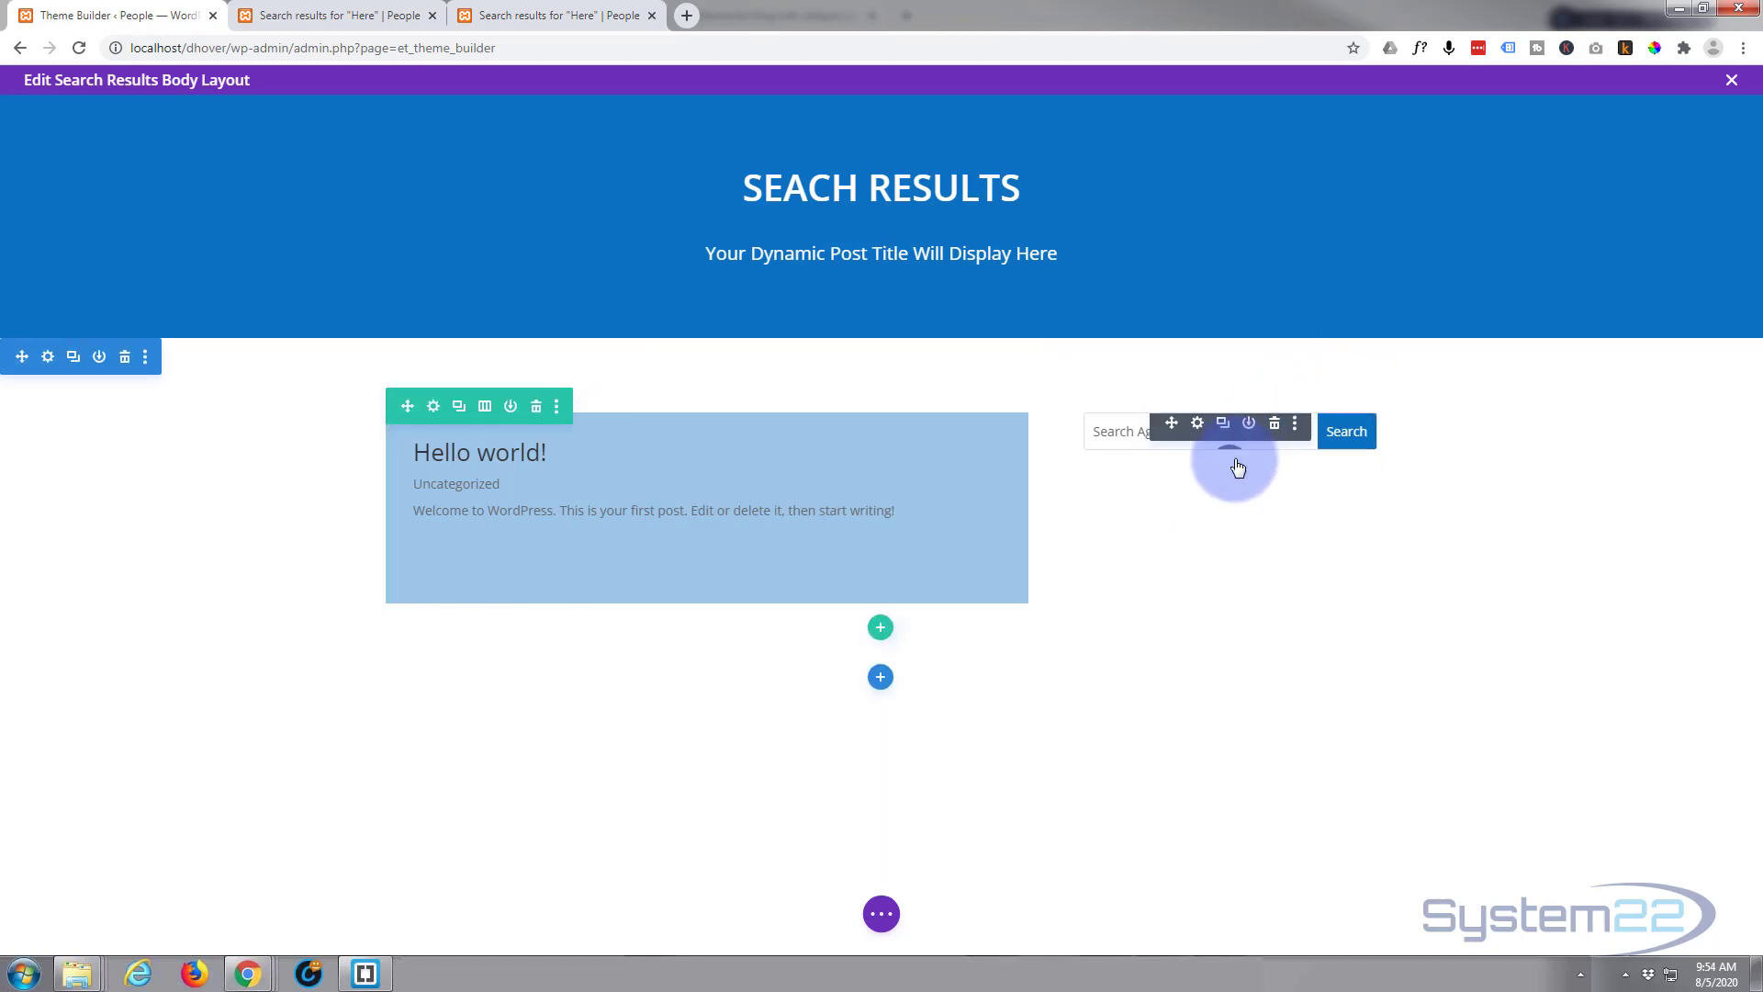
- Add a Button module below the Search module with the text "Return To Home Page"
left_click(1233, 461)
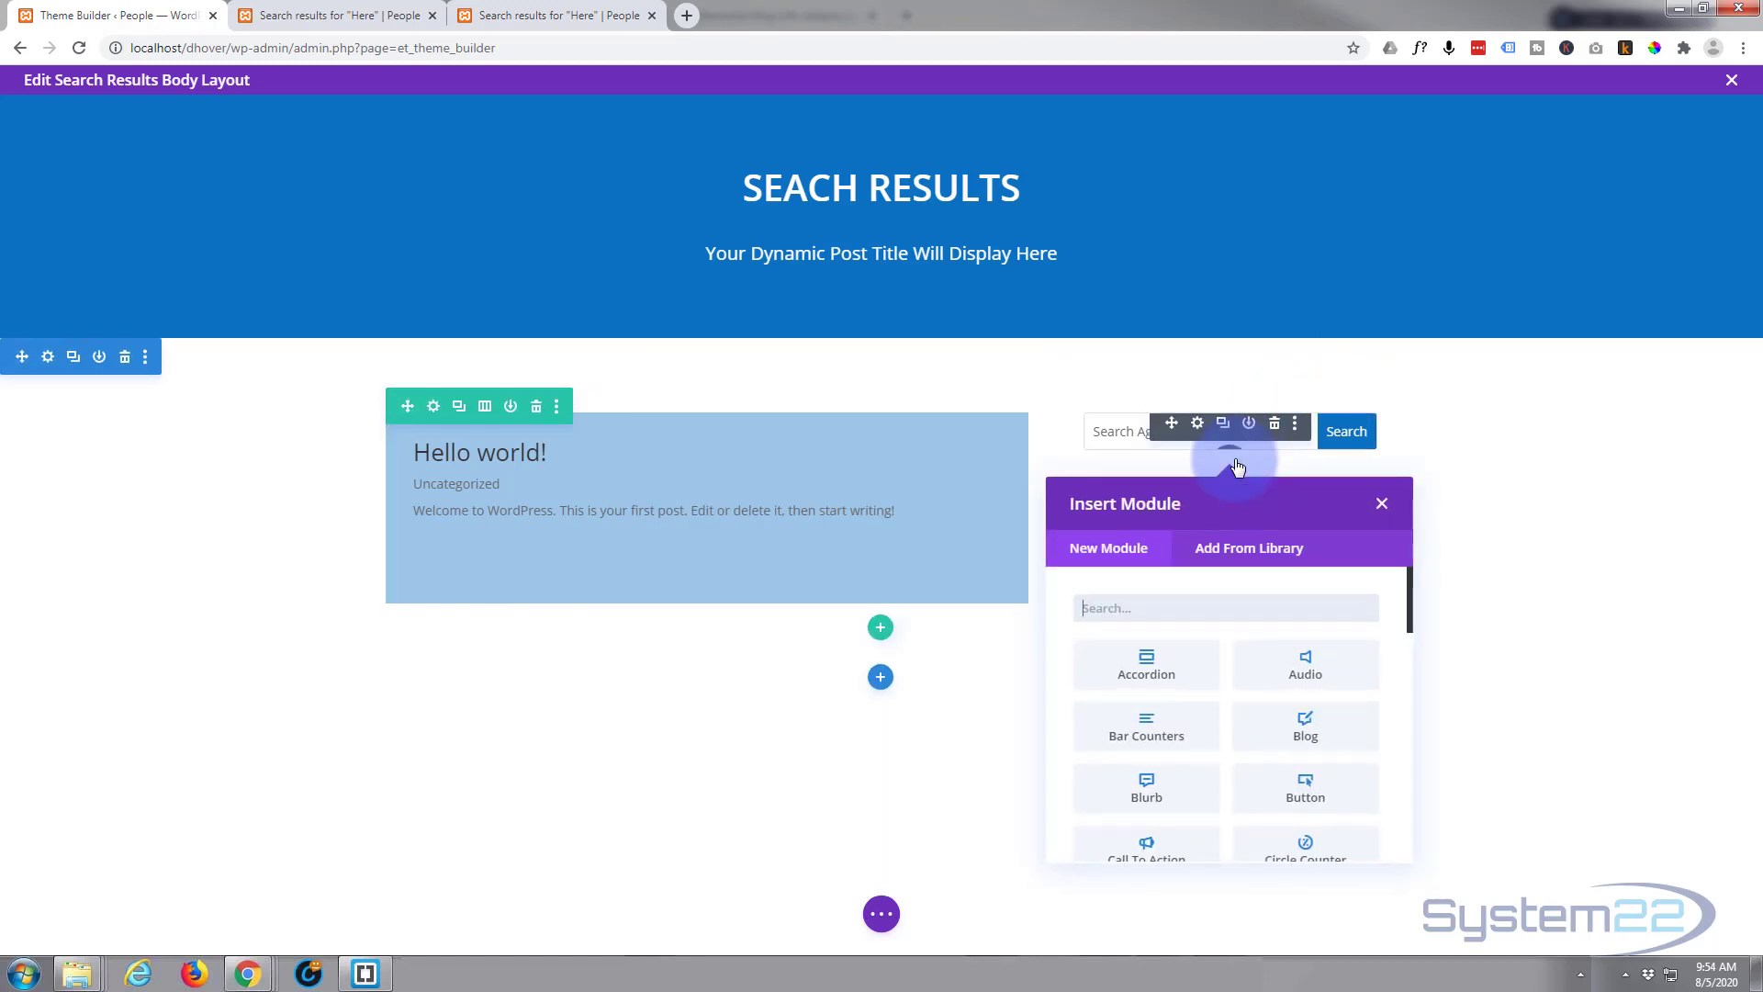
left_click(1305, 790)
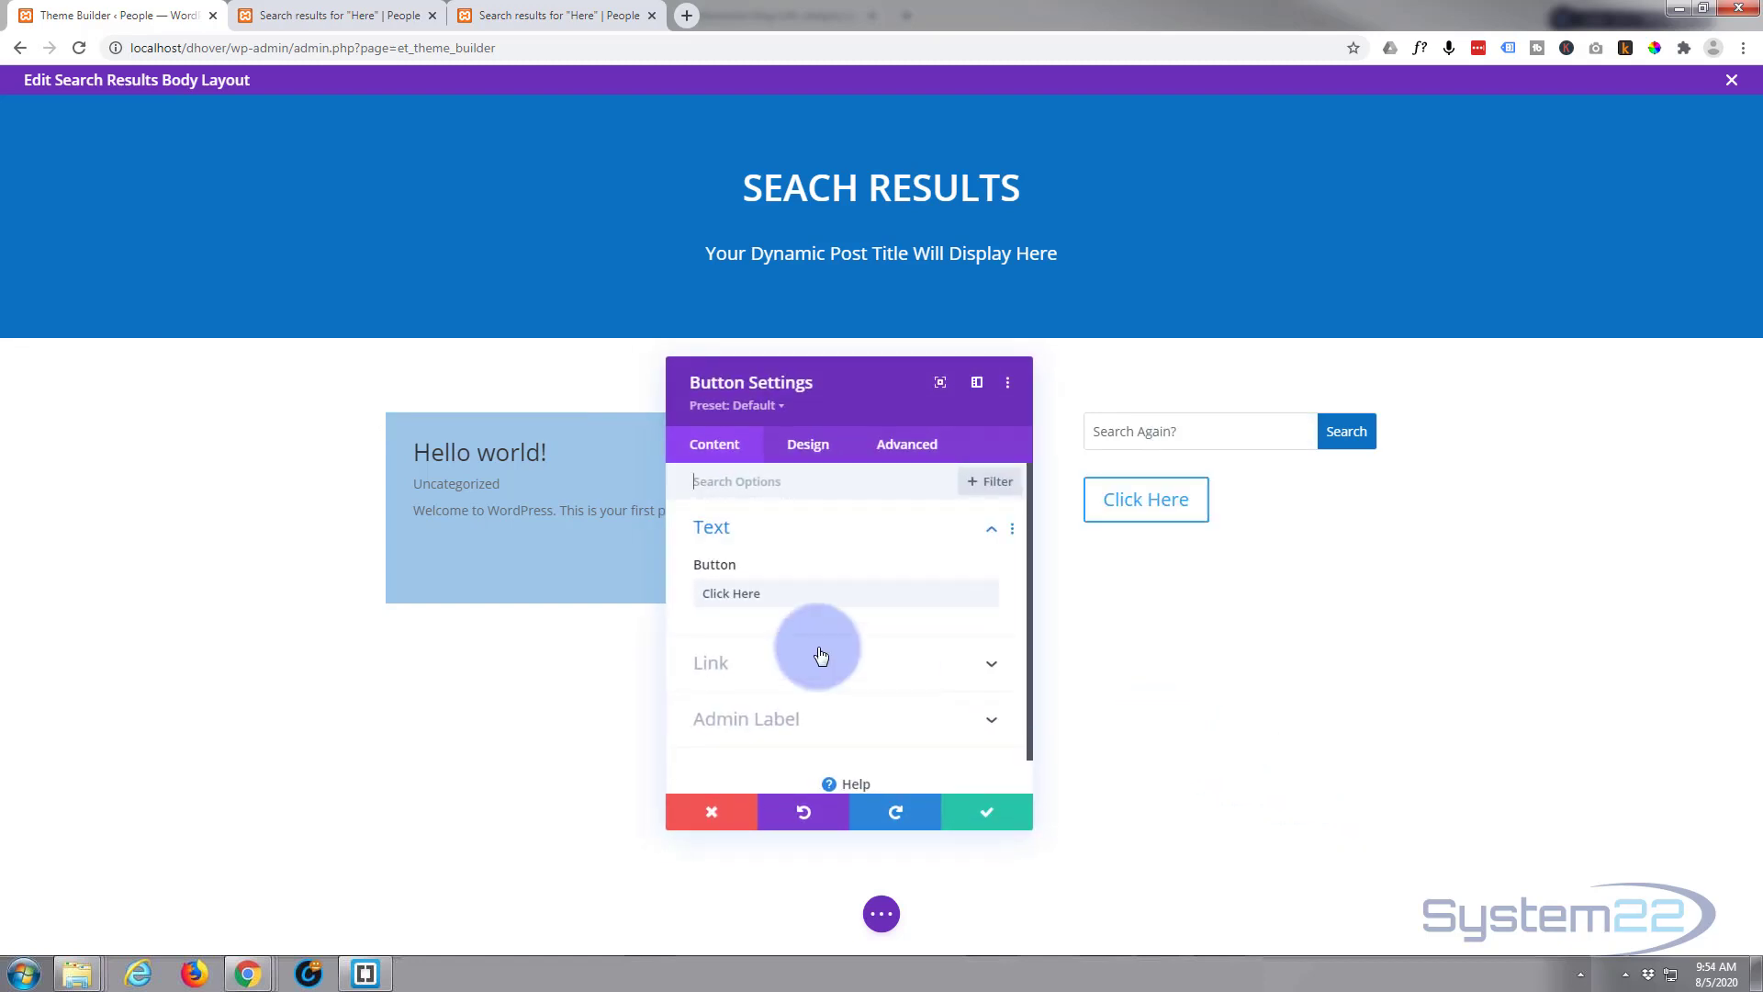
left_click_drag(782, 597, 659, 590)
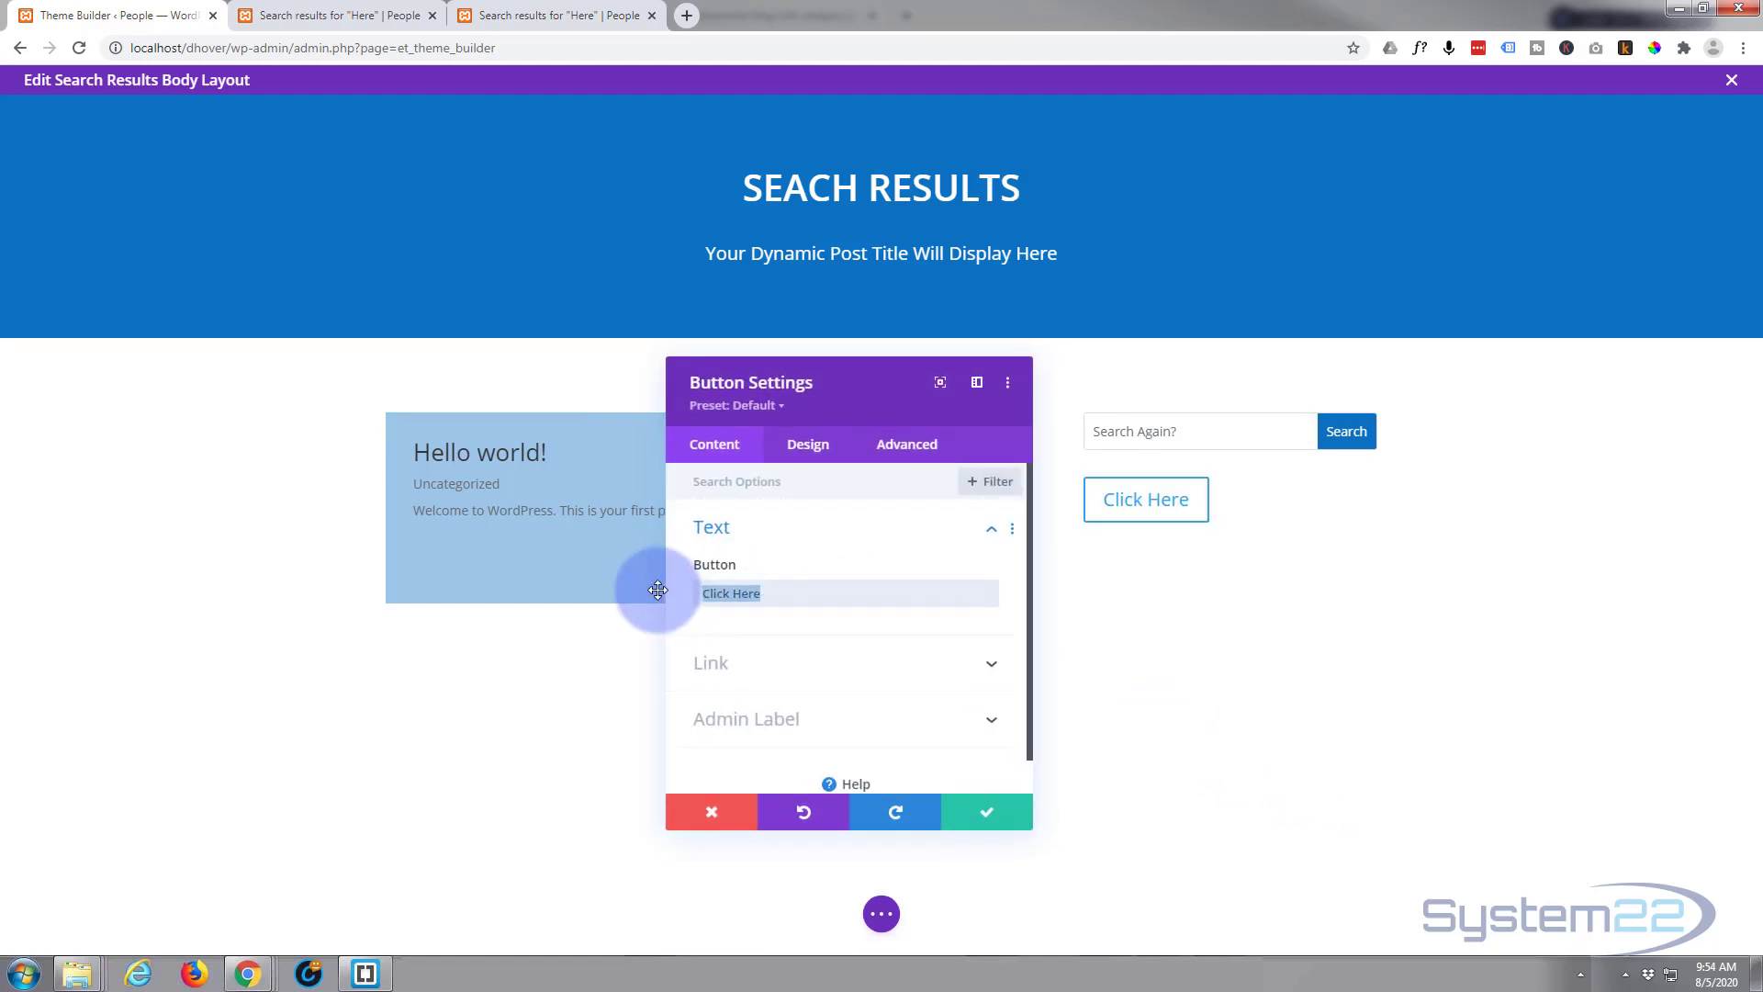
type("Return To Home Page")
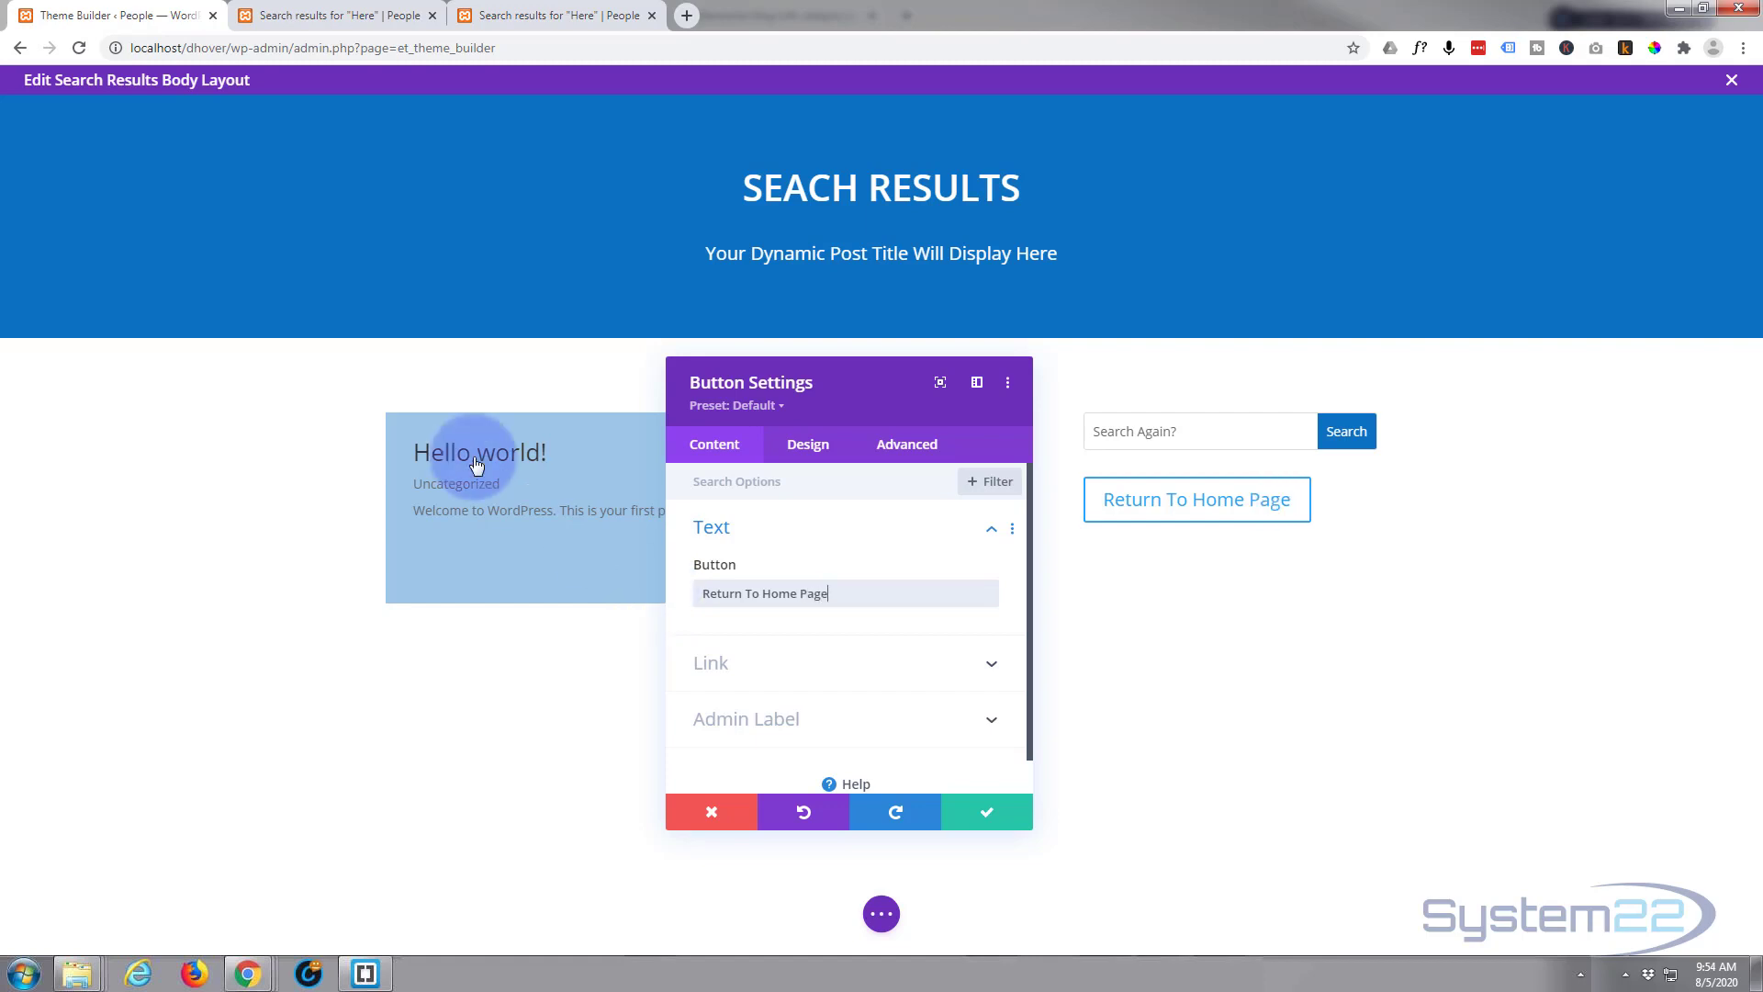
- Center the Return To Home Page button within its column
left_click(817, 455)
left_click(831, 579)
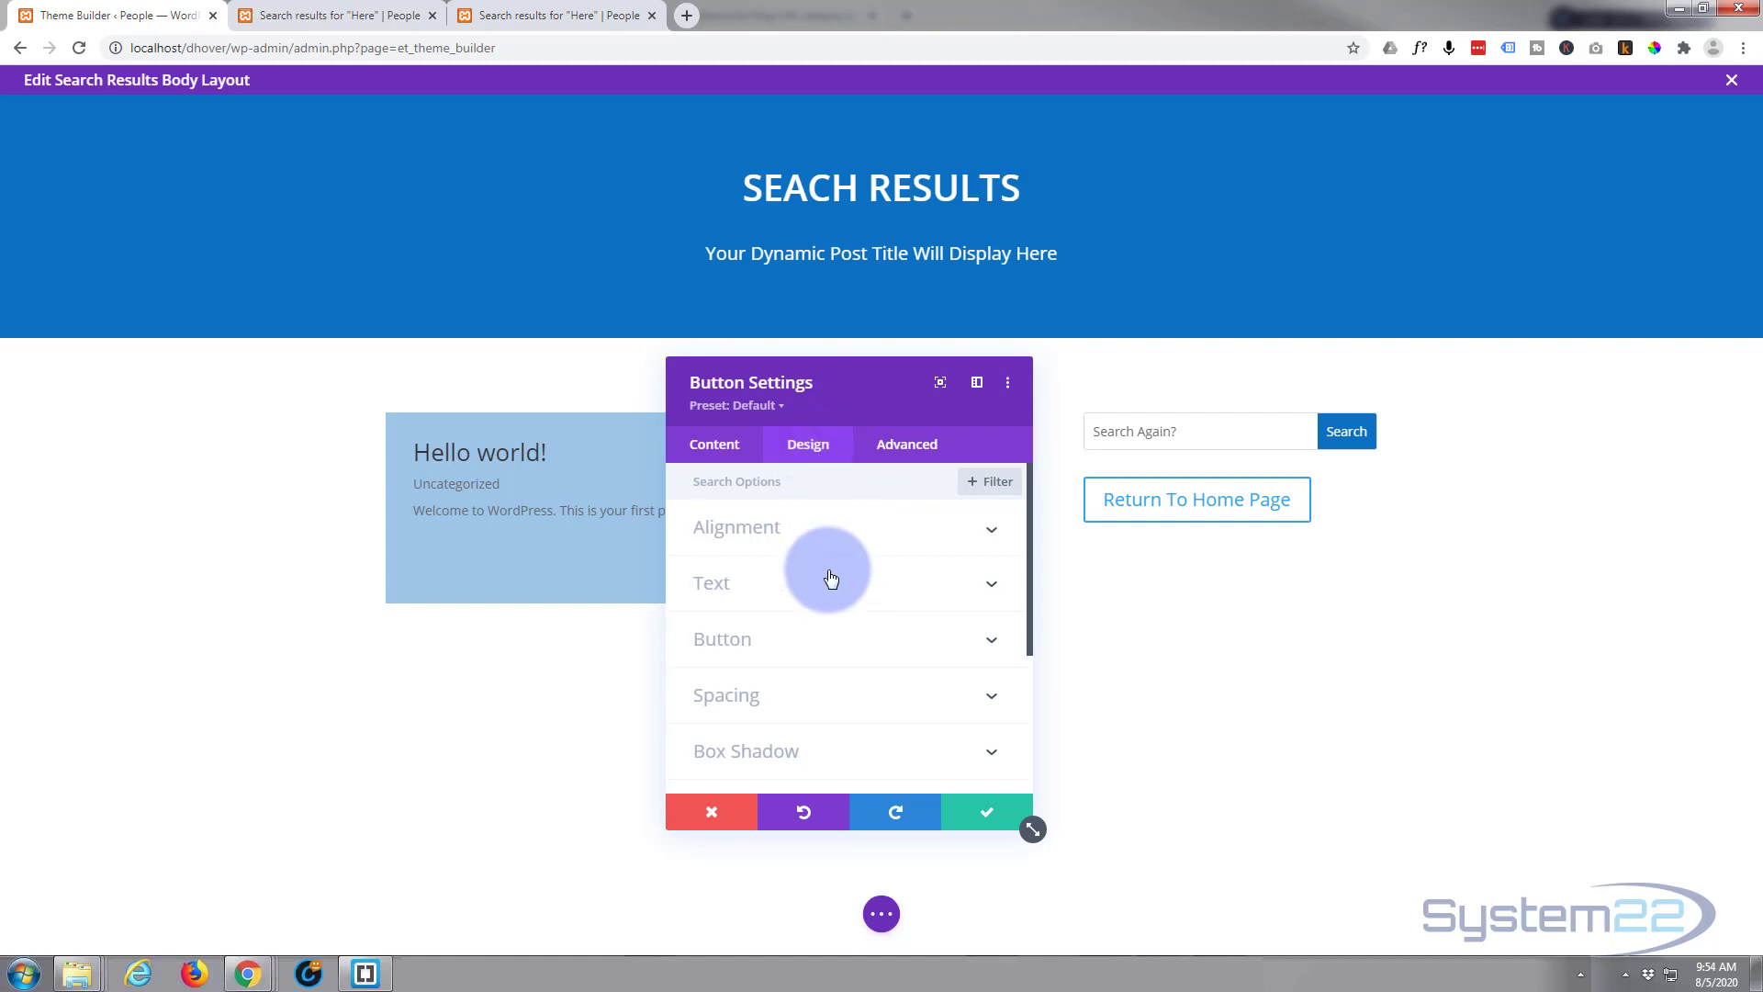
left_click(835, 525)
left_click(833, 593)
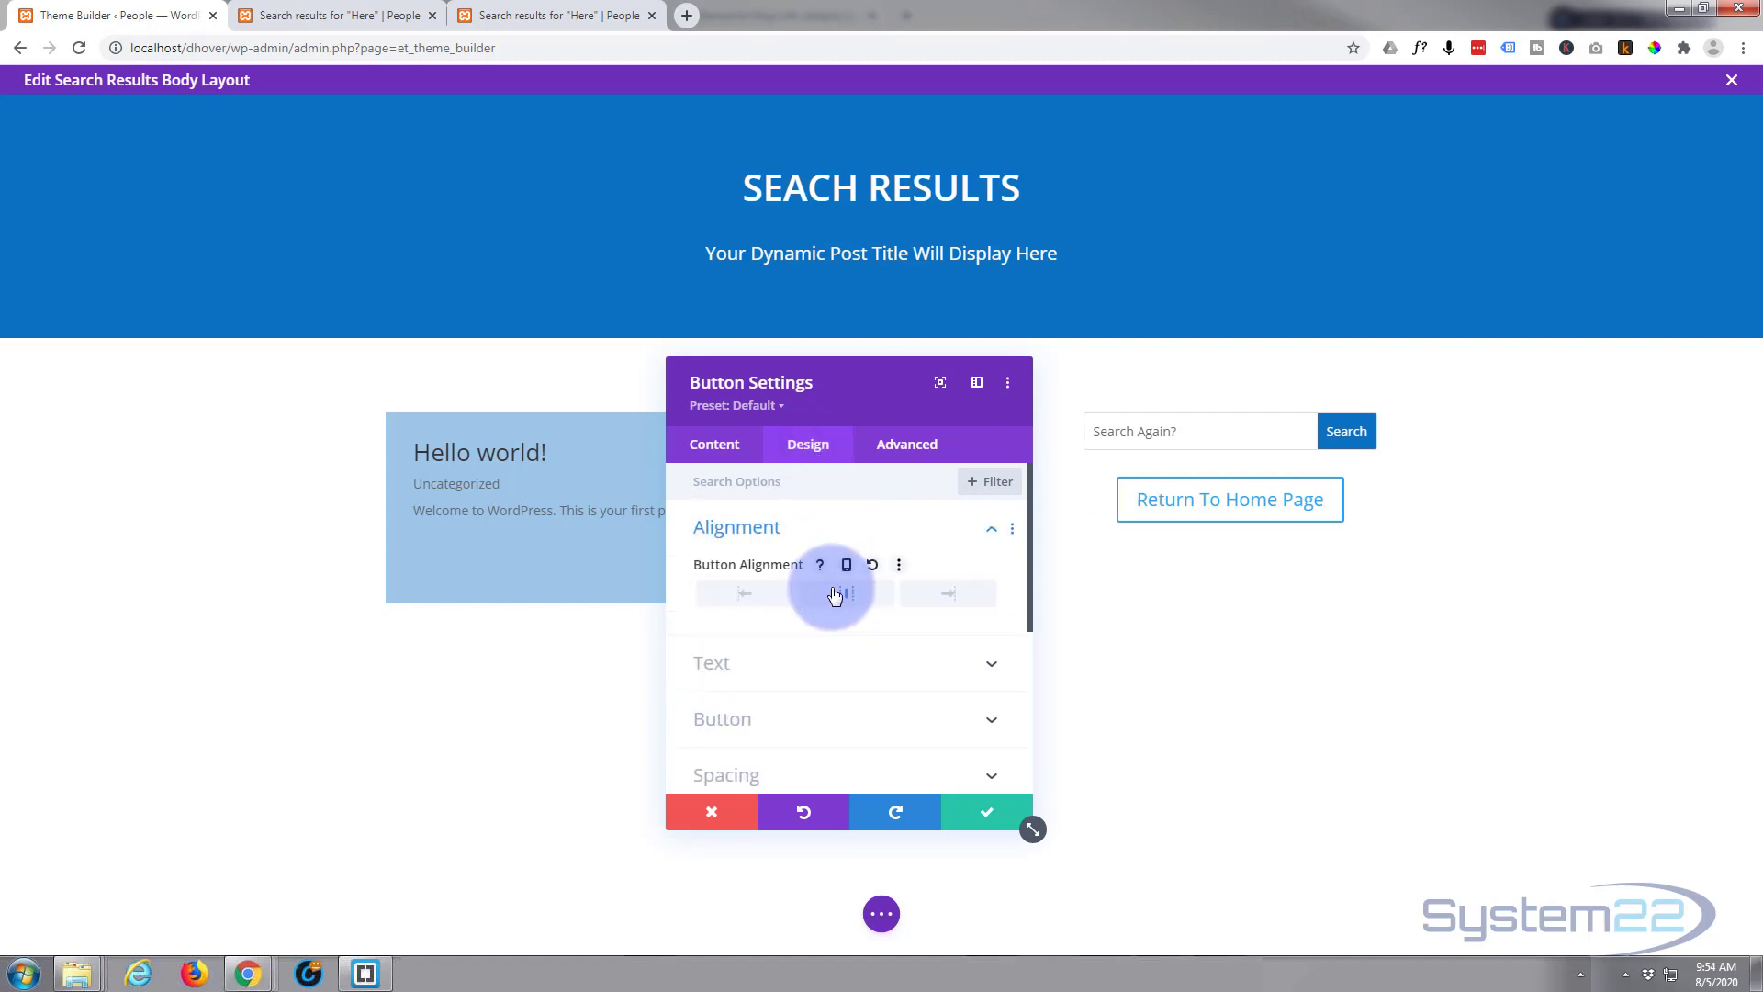
- Enable custom styles for the Return To Home Page button, with white text and a blue #0c71c3 background
scroll(836, 592, "down", 4)
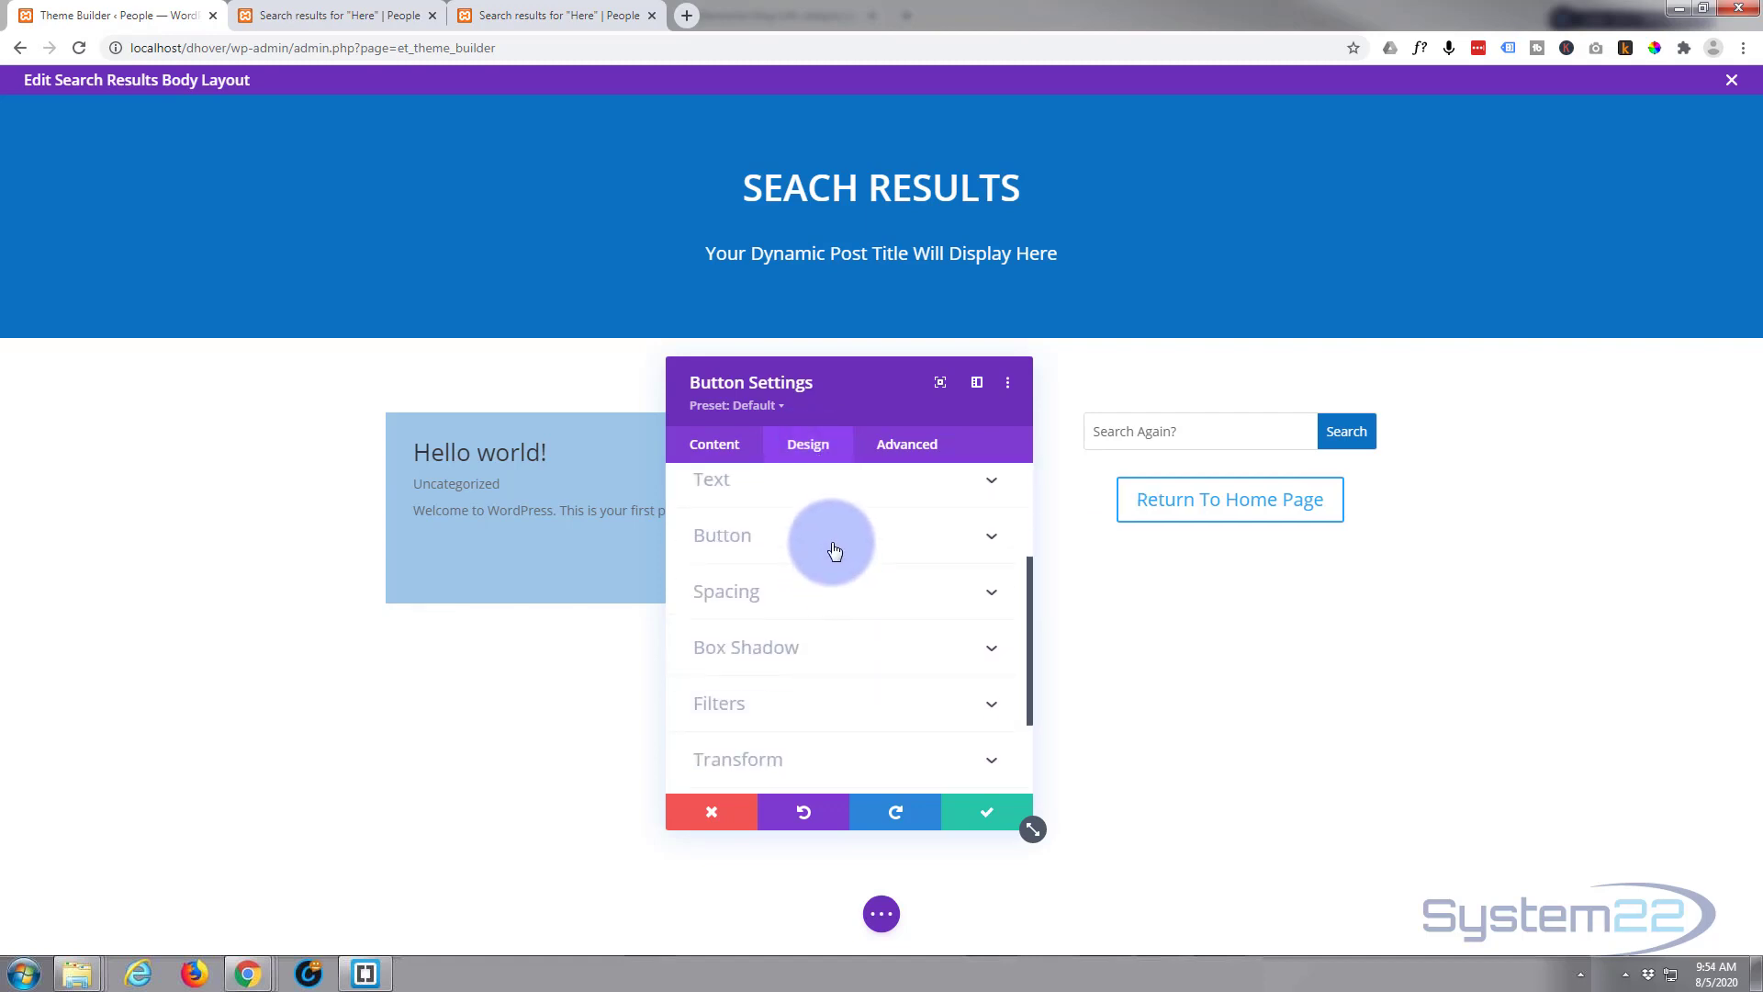
left_click(834, 549)
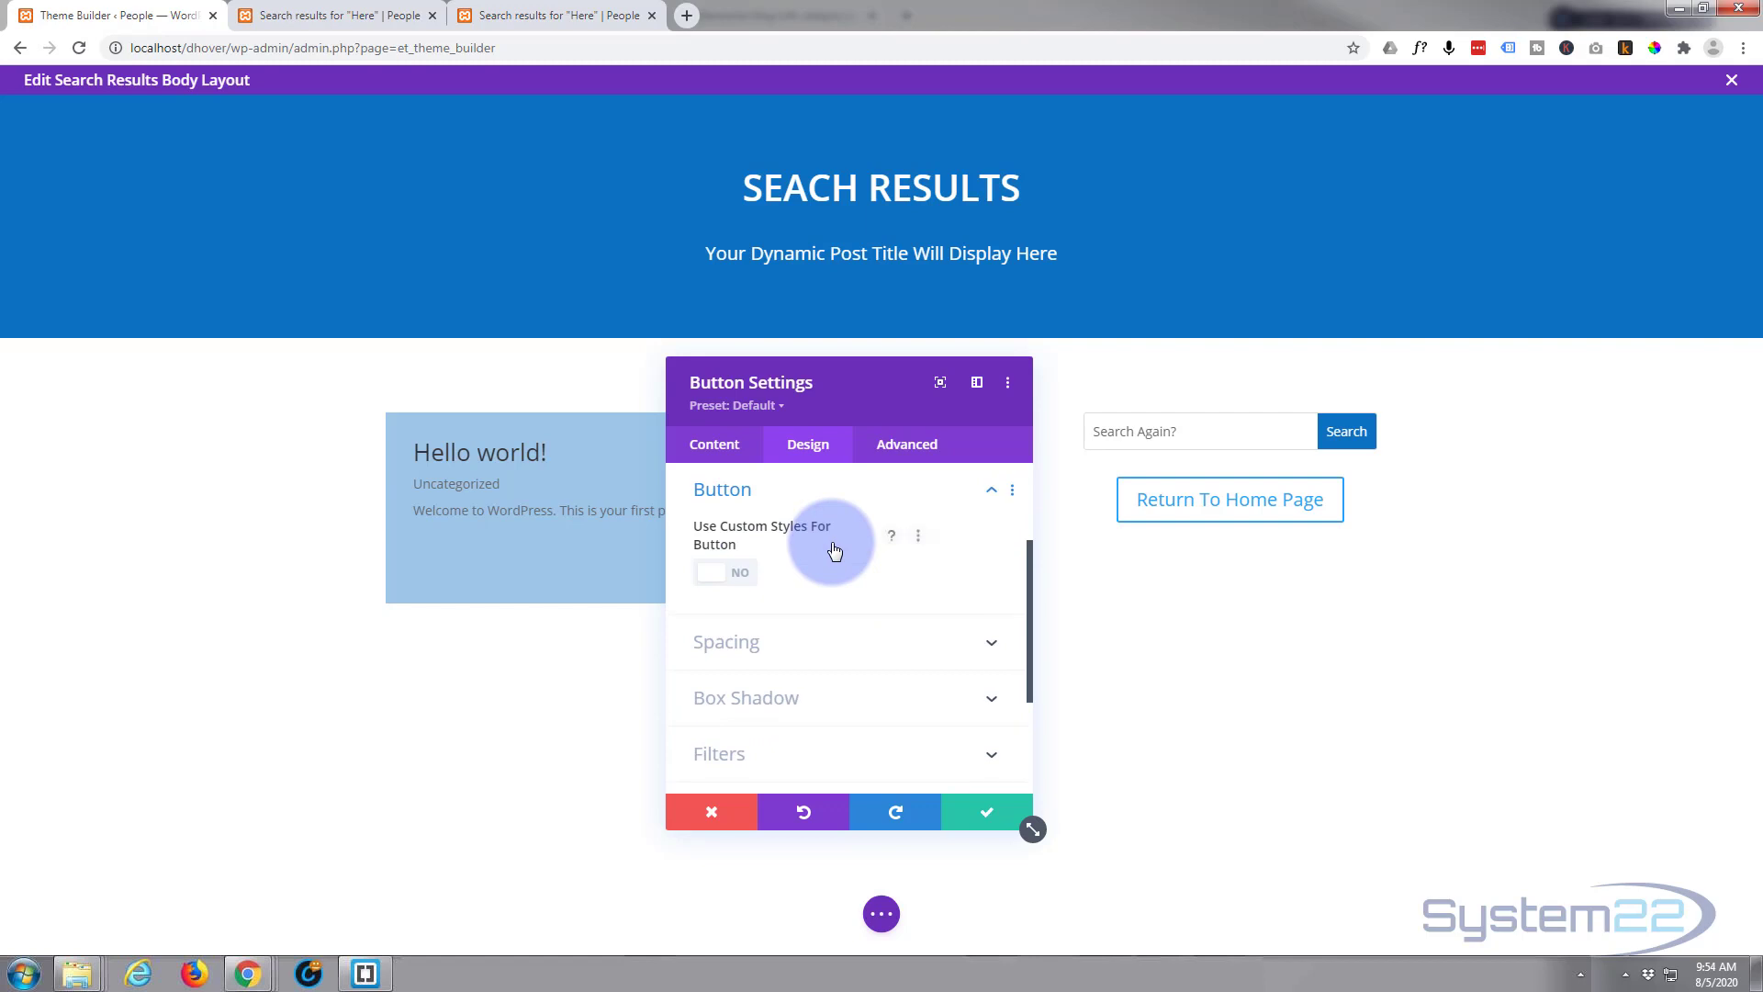
left_click(743, 572)
scroll(823, 563, "down", 1)
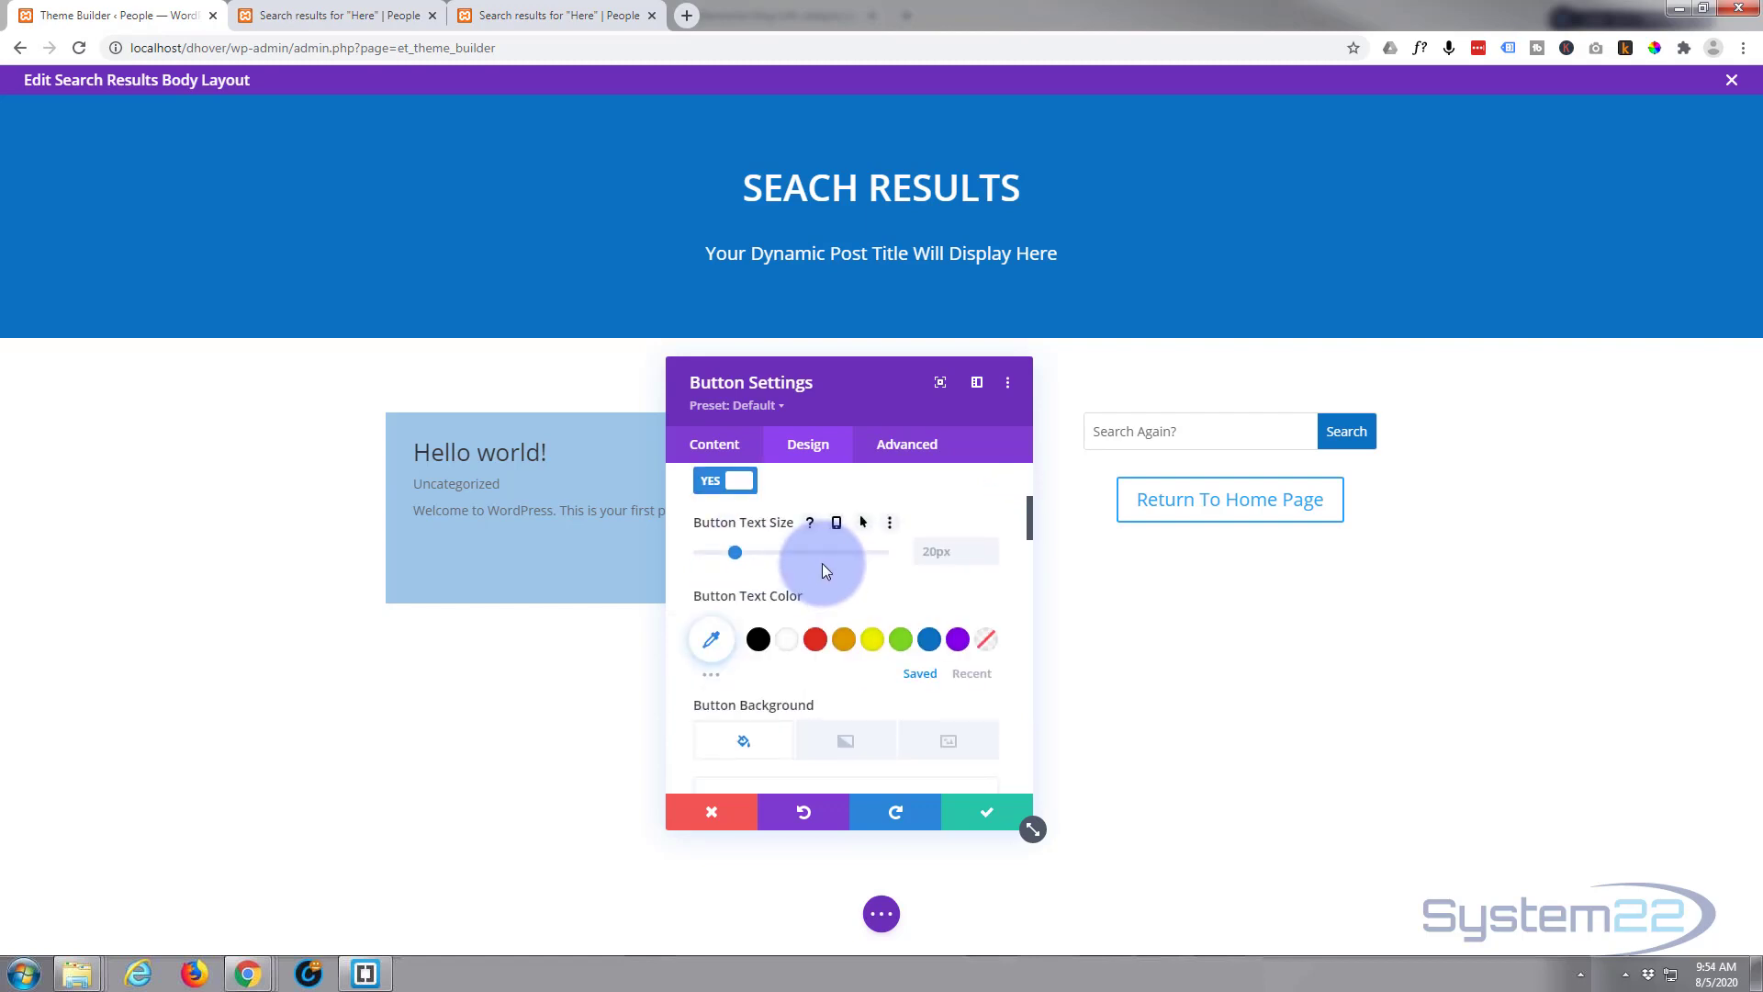
scroll(823, 564, "down", 1)
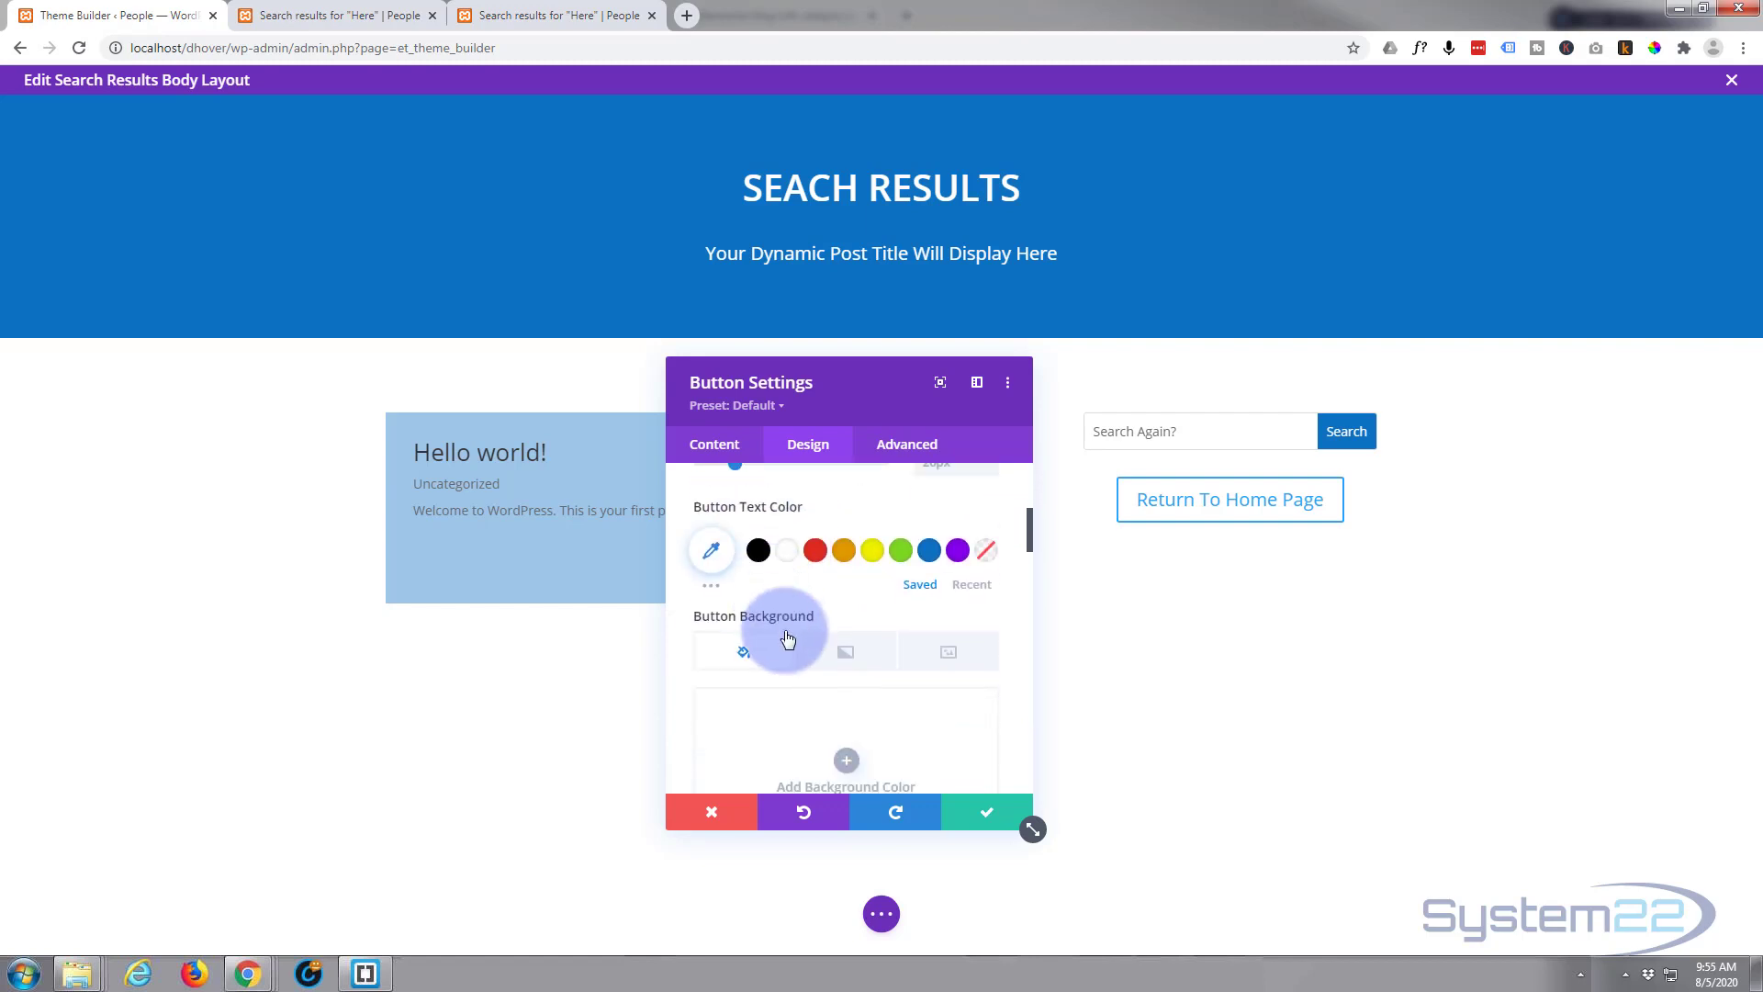
left_click(787, 551)
scroll(787, 556, "down", 2)
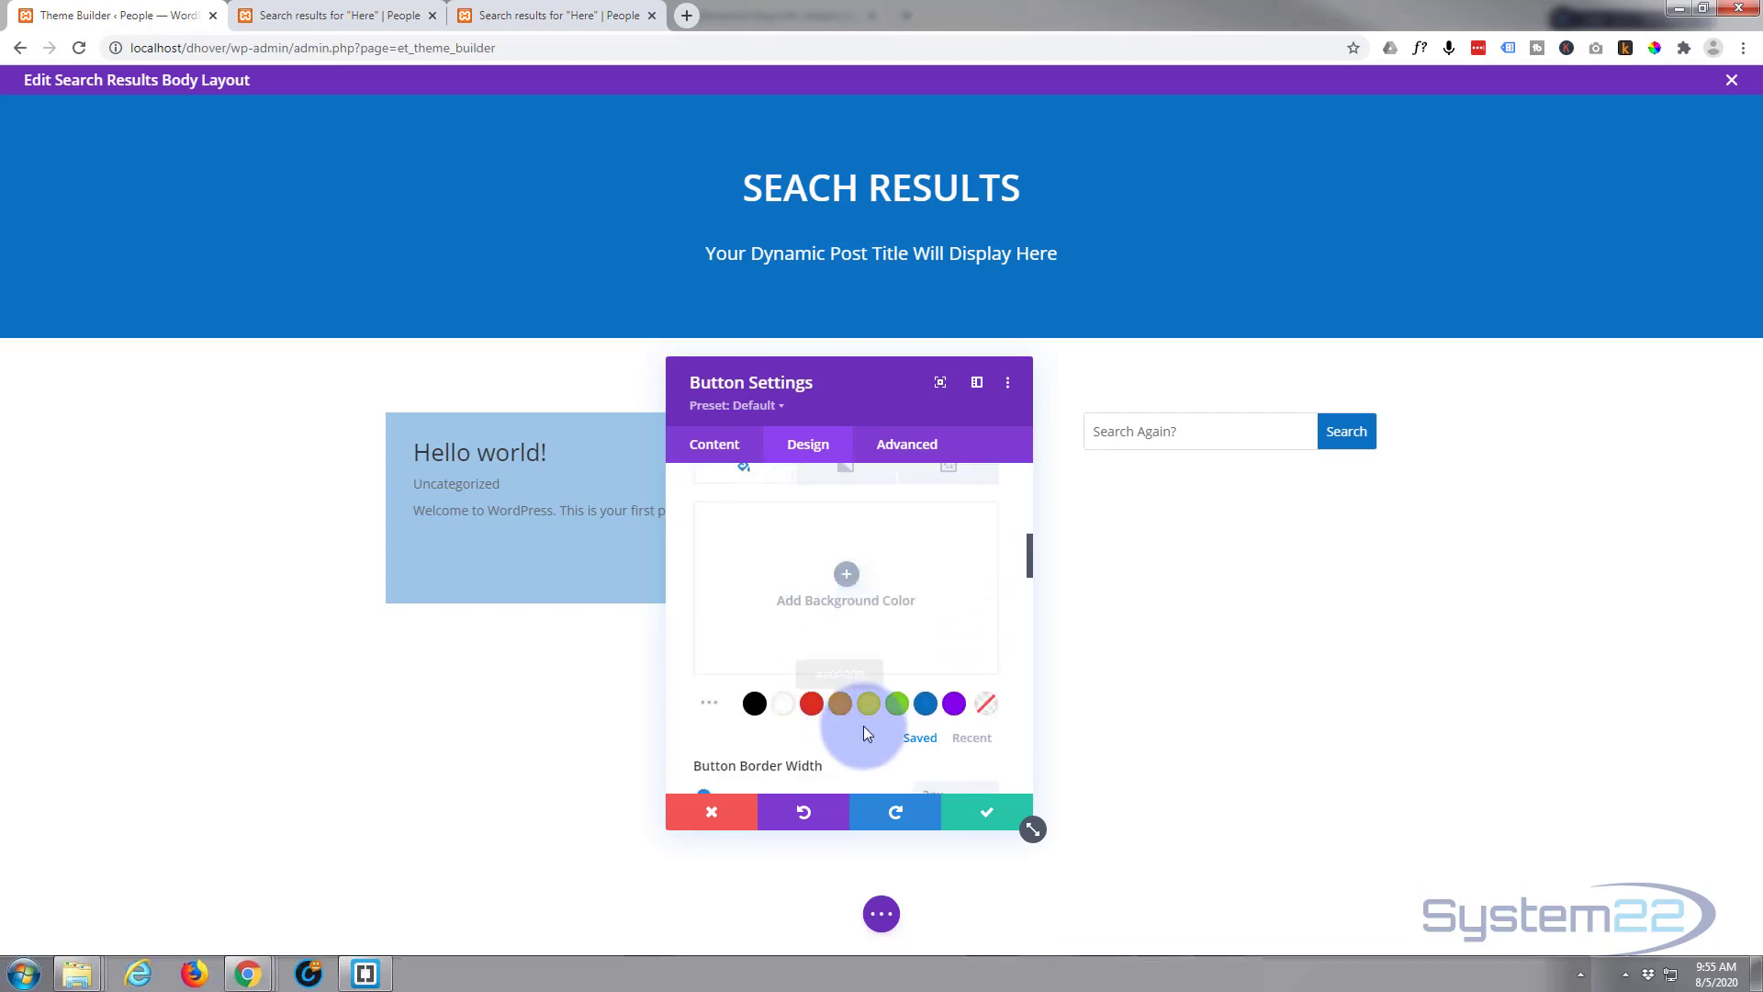
left_click(928, 707)
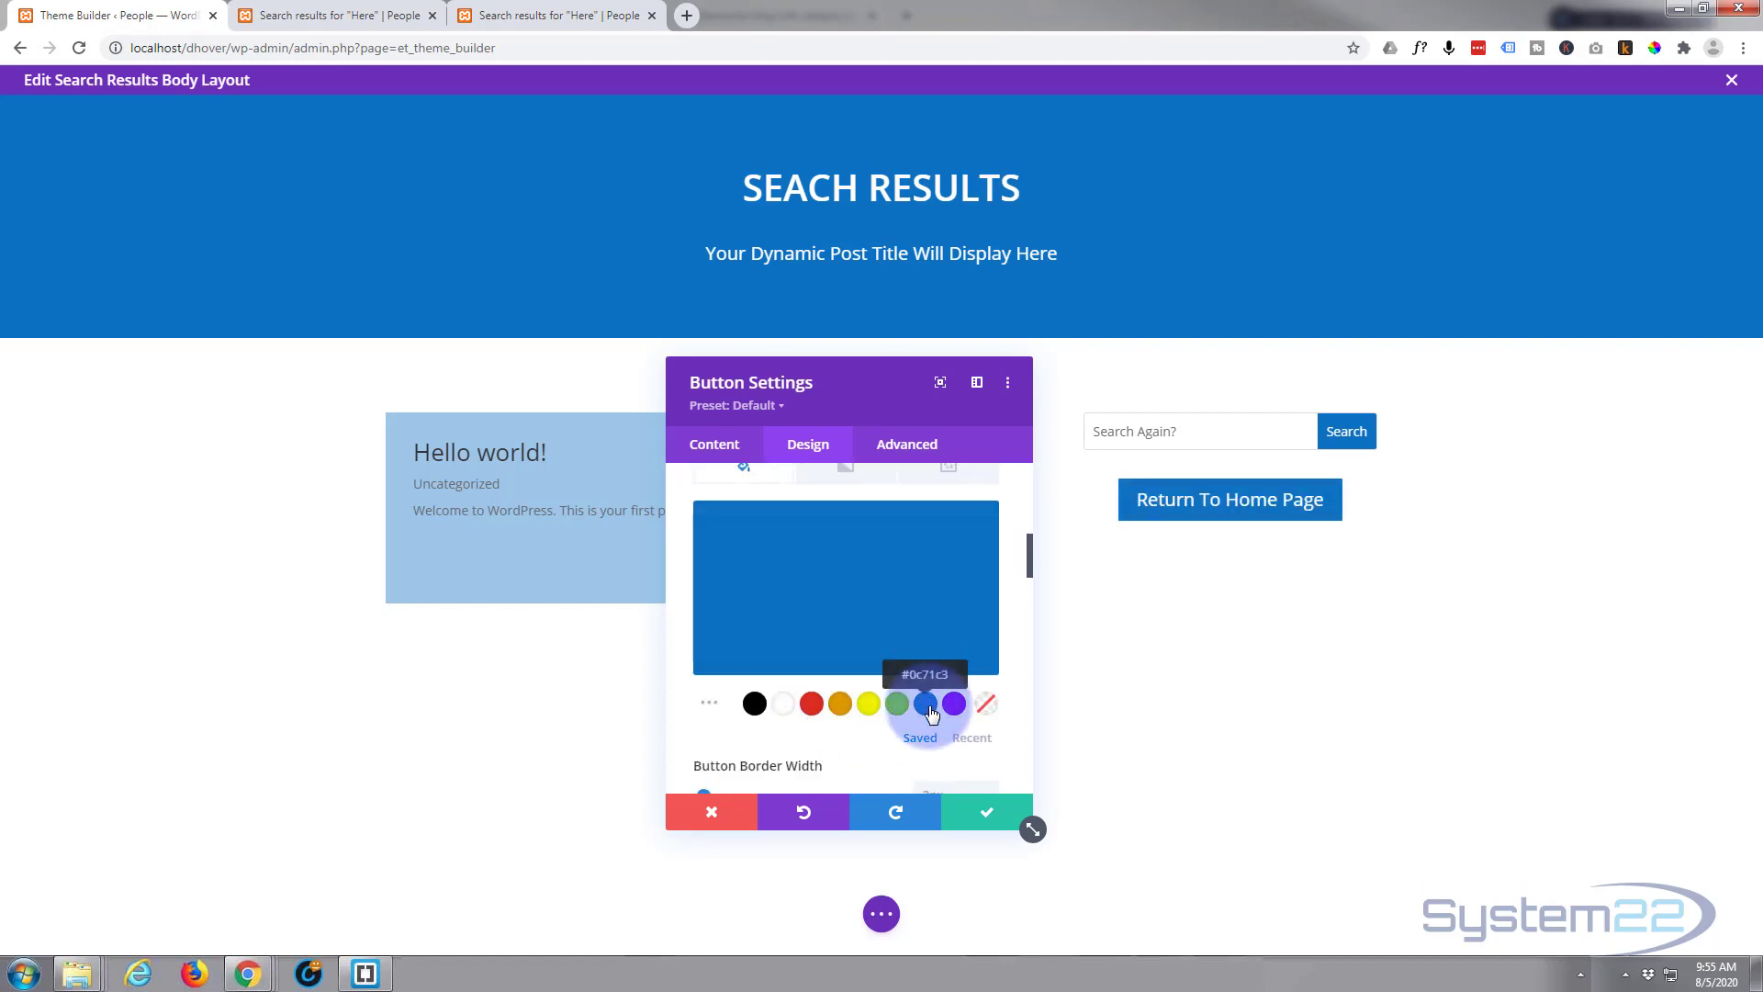
- Enable a hover state for the Return To Home Page button's background and set its hover color to purple
scroll(826, 643, "up", 1)
scroll(826, 645, "up", 1)
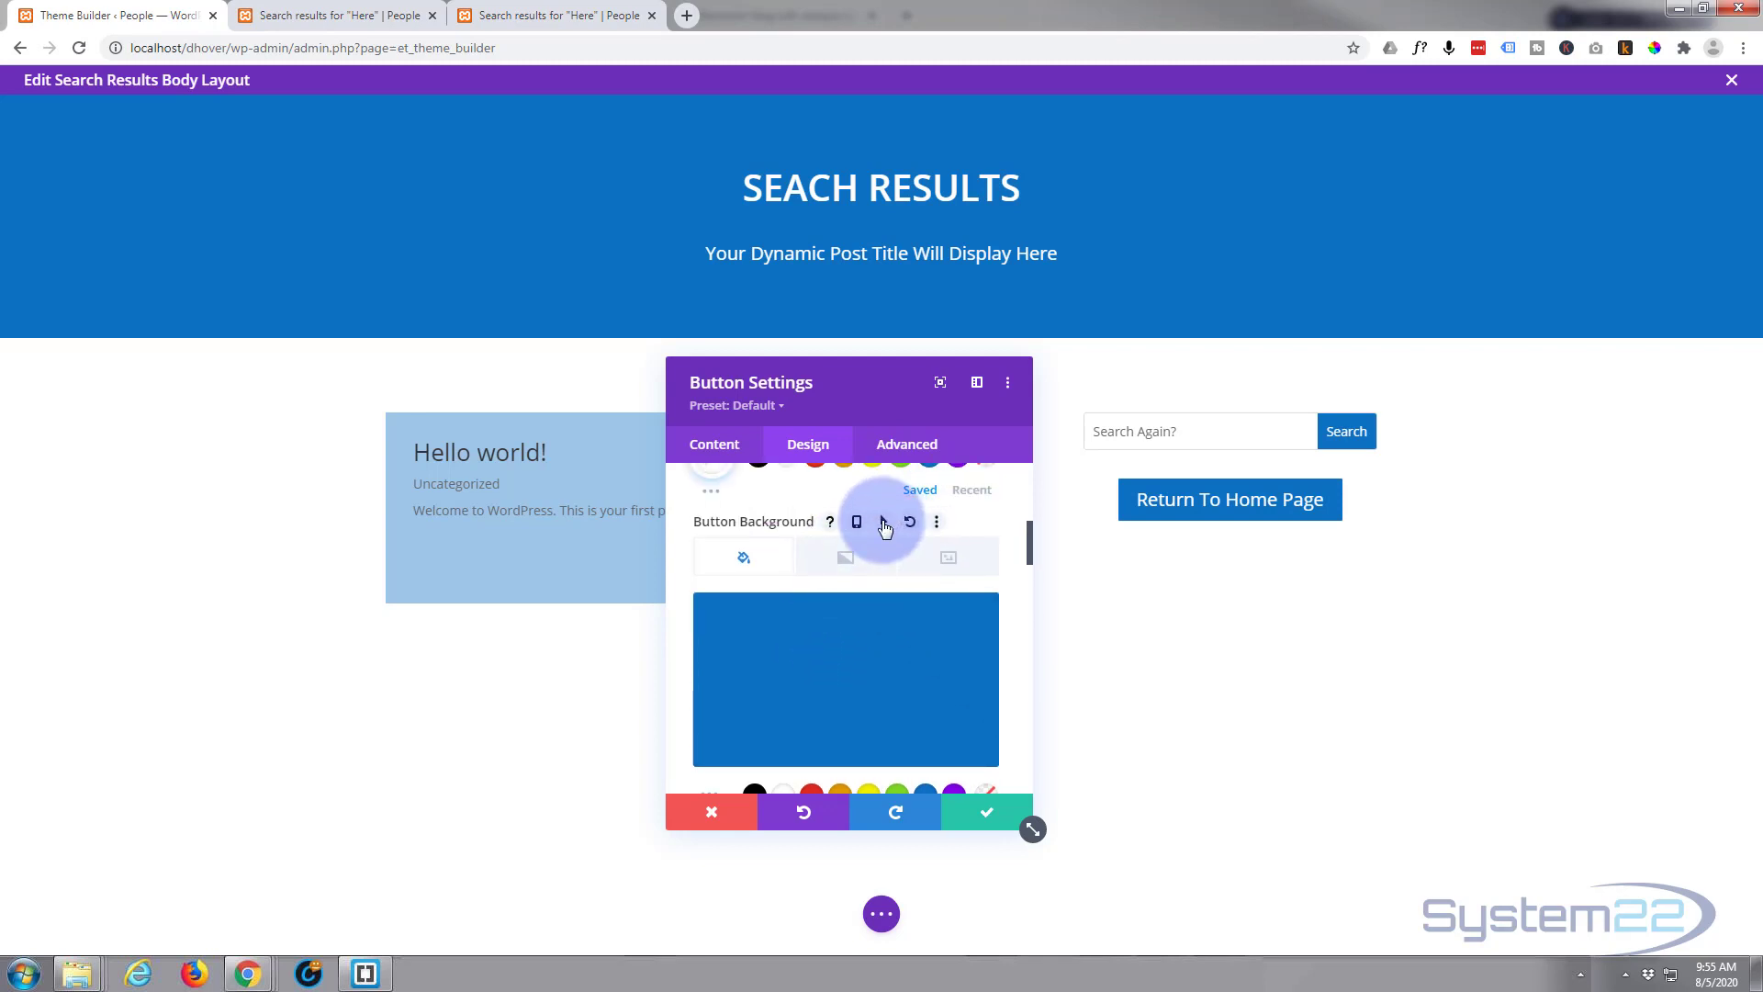
left_click(884, 524)
left_click(907, 558)
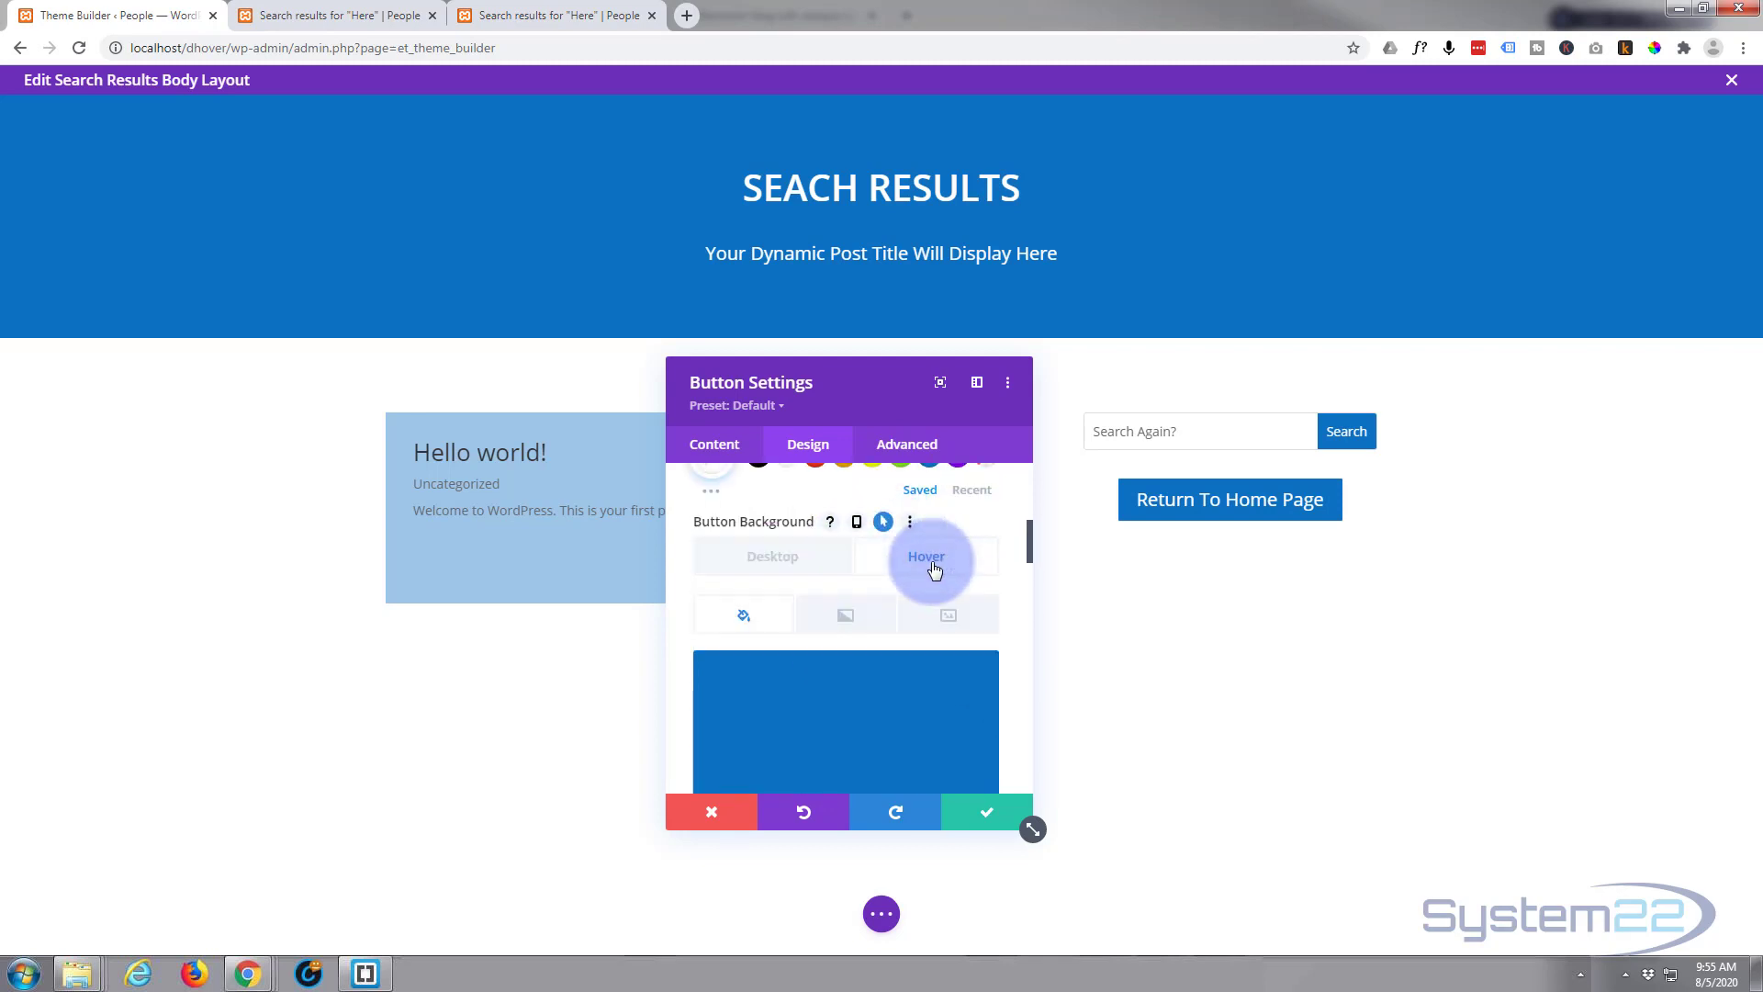
scroll(908, 559, "down", 4)
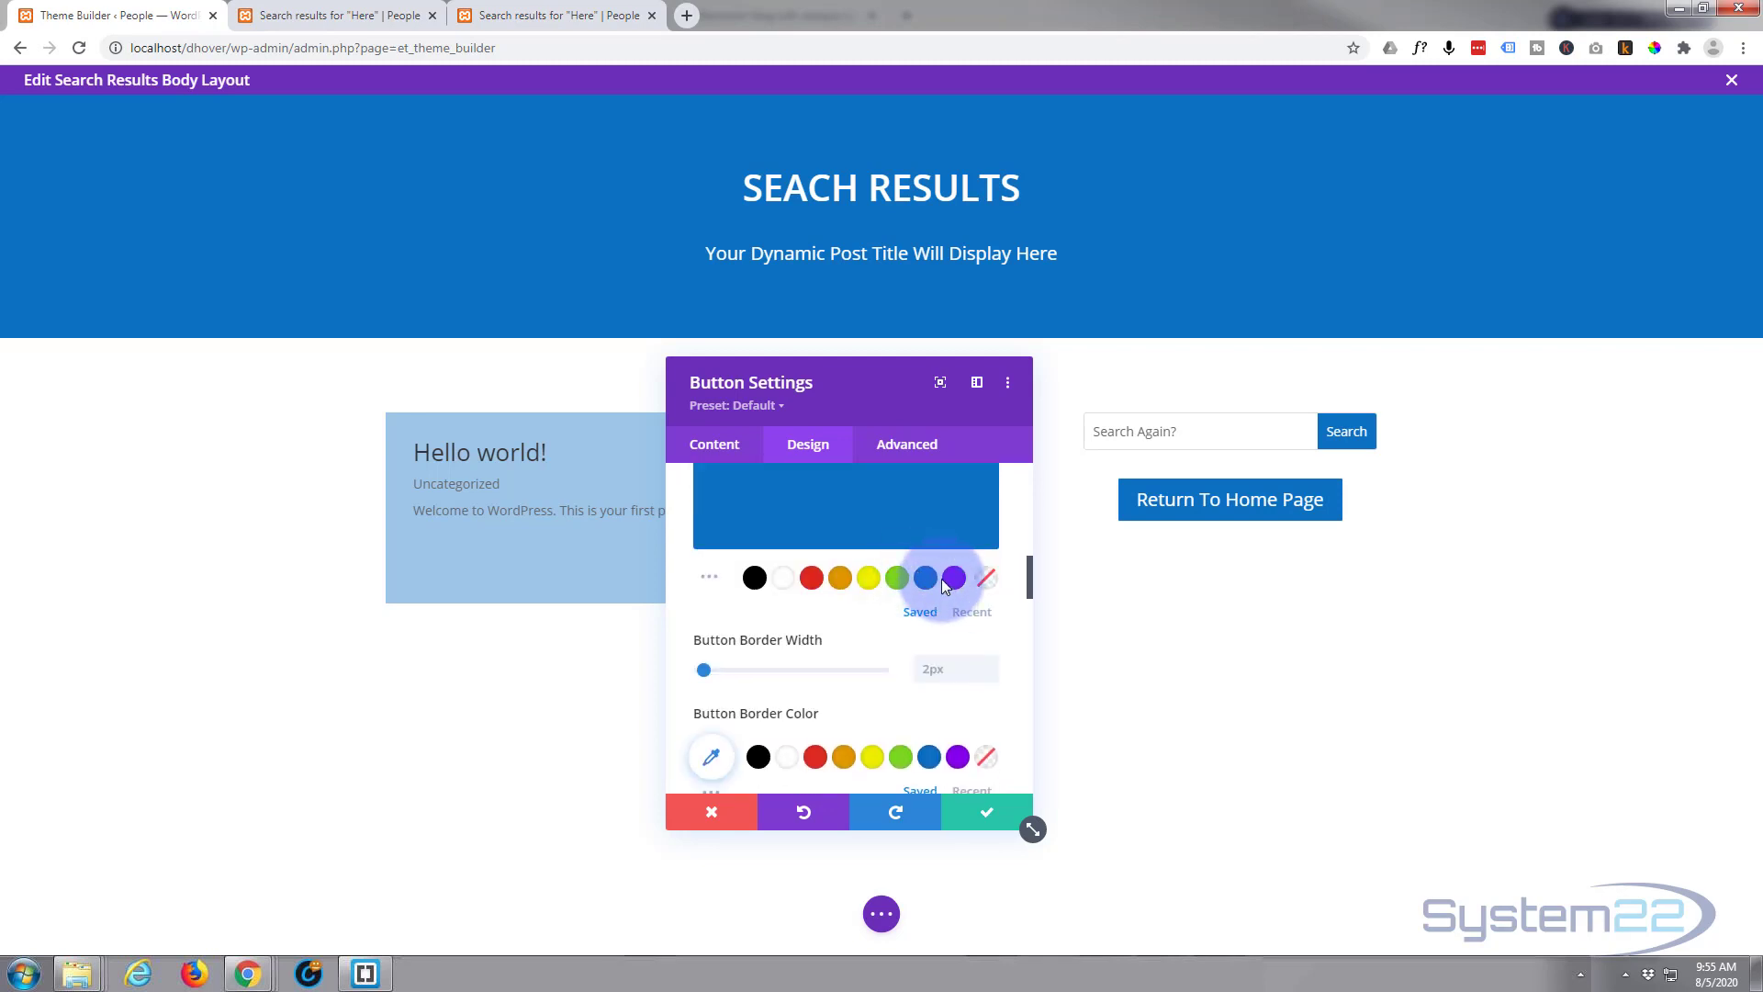
left_click(953, 579)
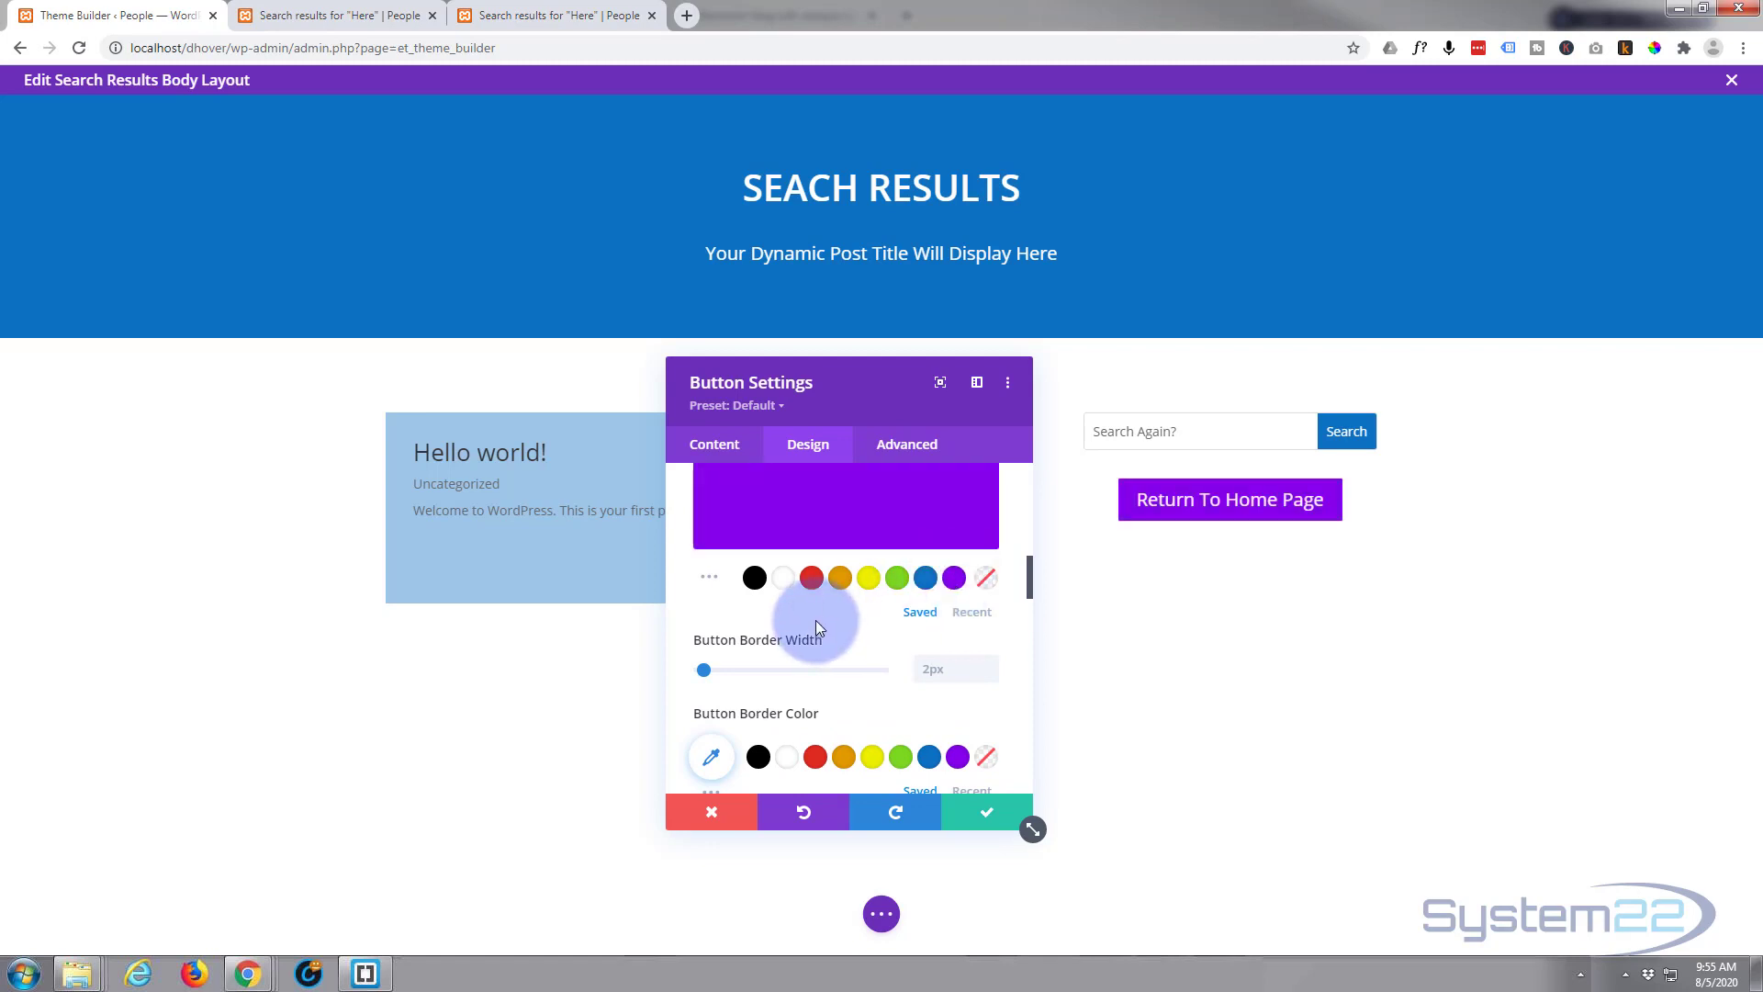
- Compare the desktop and hover background colors of the Return To Home Page button
scroll(815, 620, "up", 3)
scroll(815, 620, "up", 2)
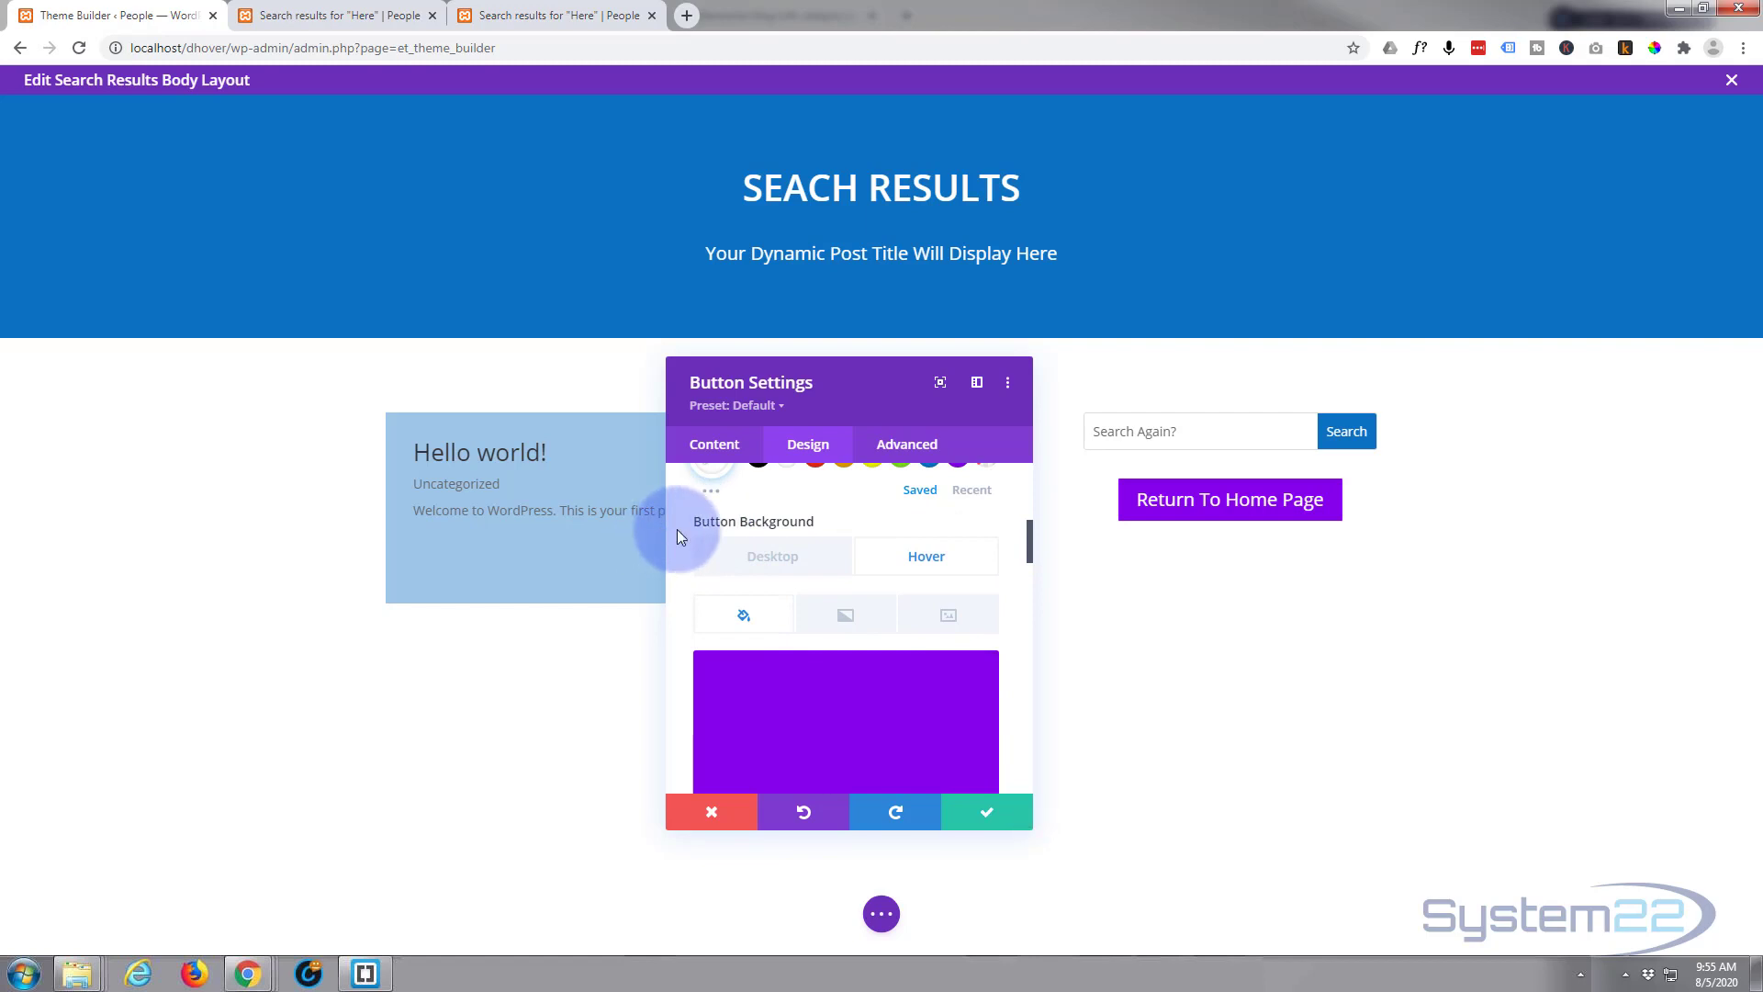
left_click(884, 522)
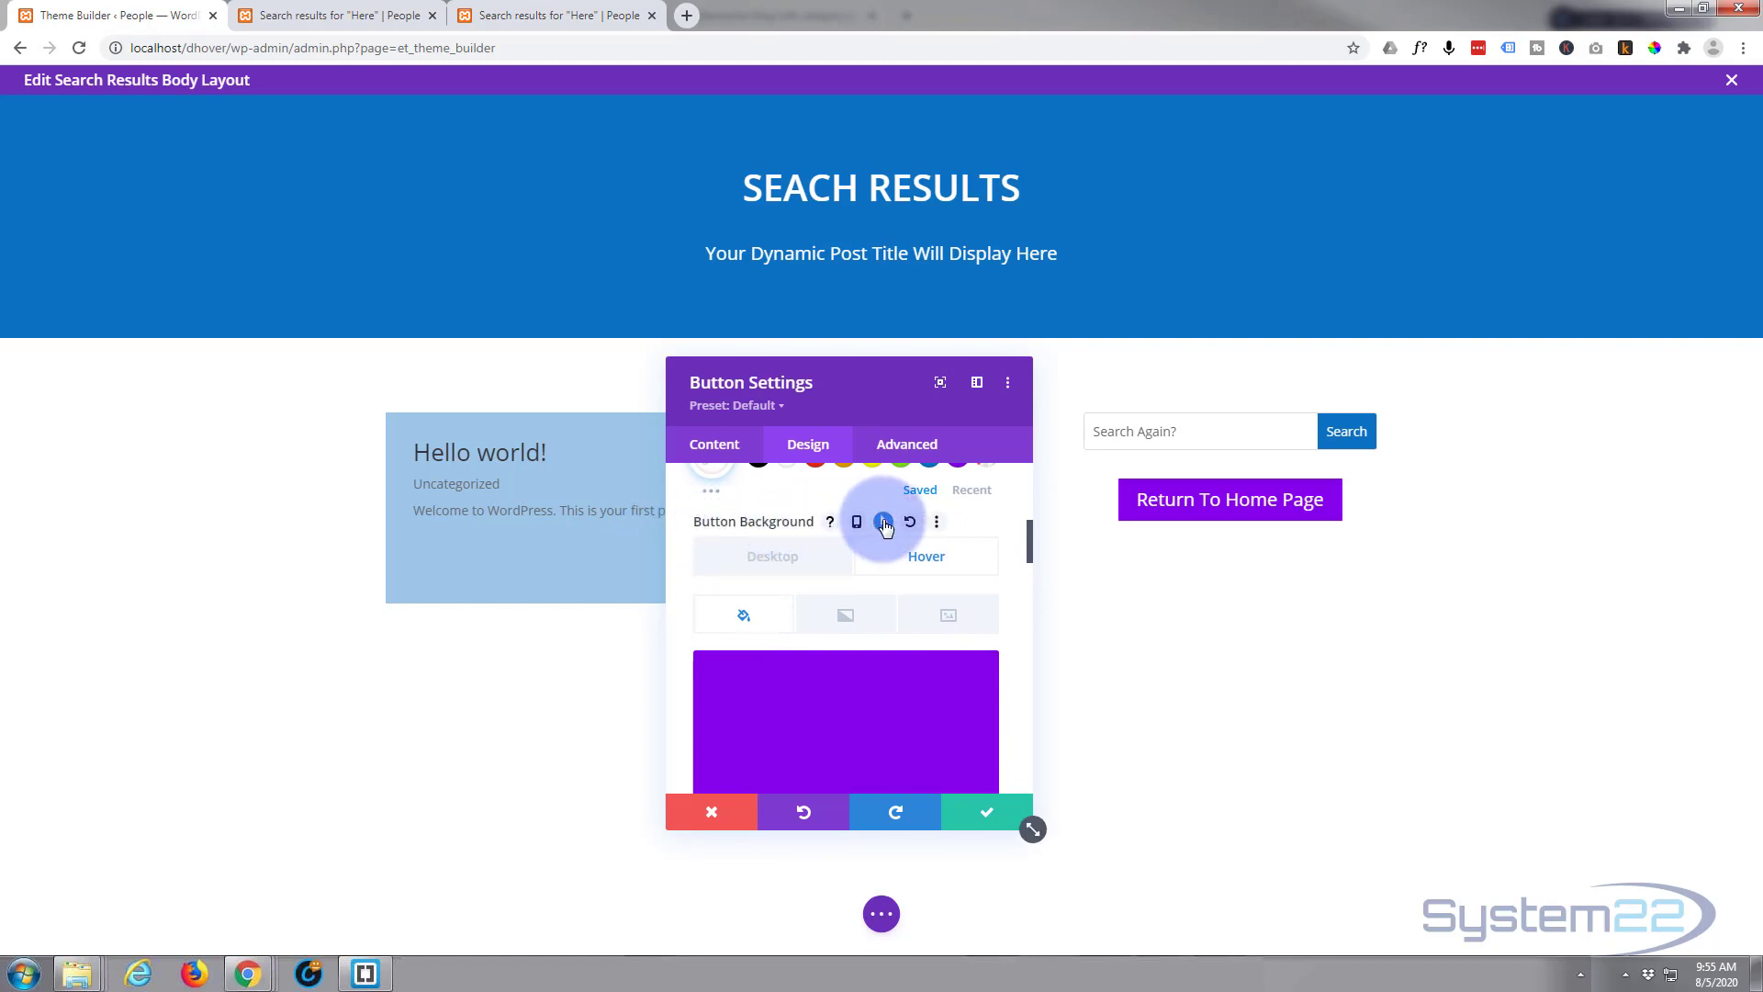
left_click(772, 557)
left_click(926, 560)
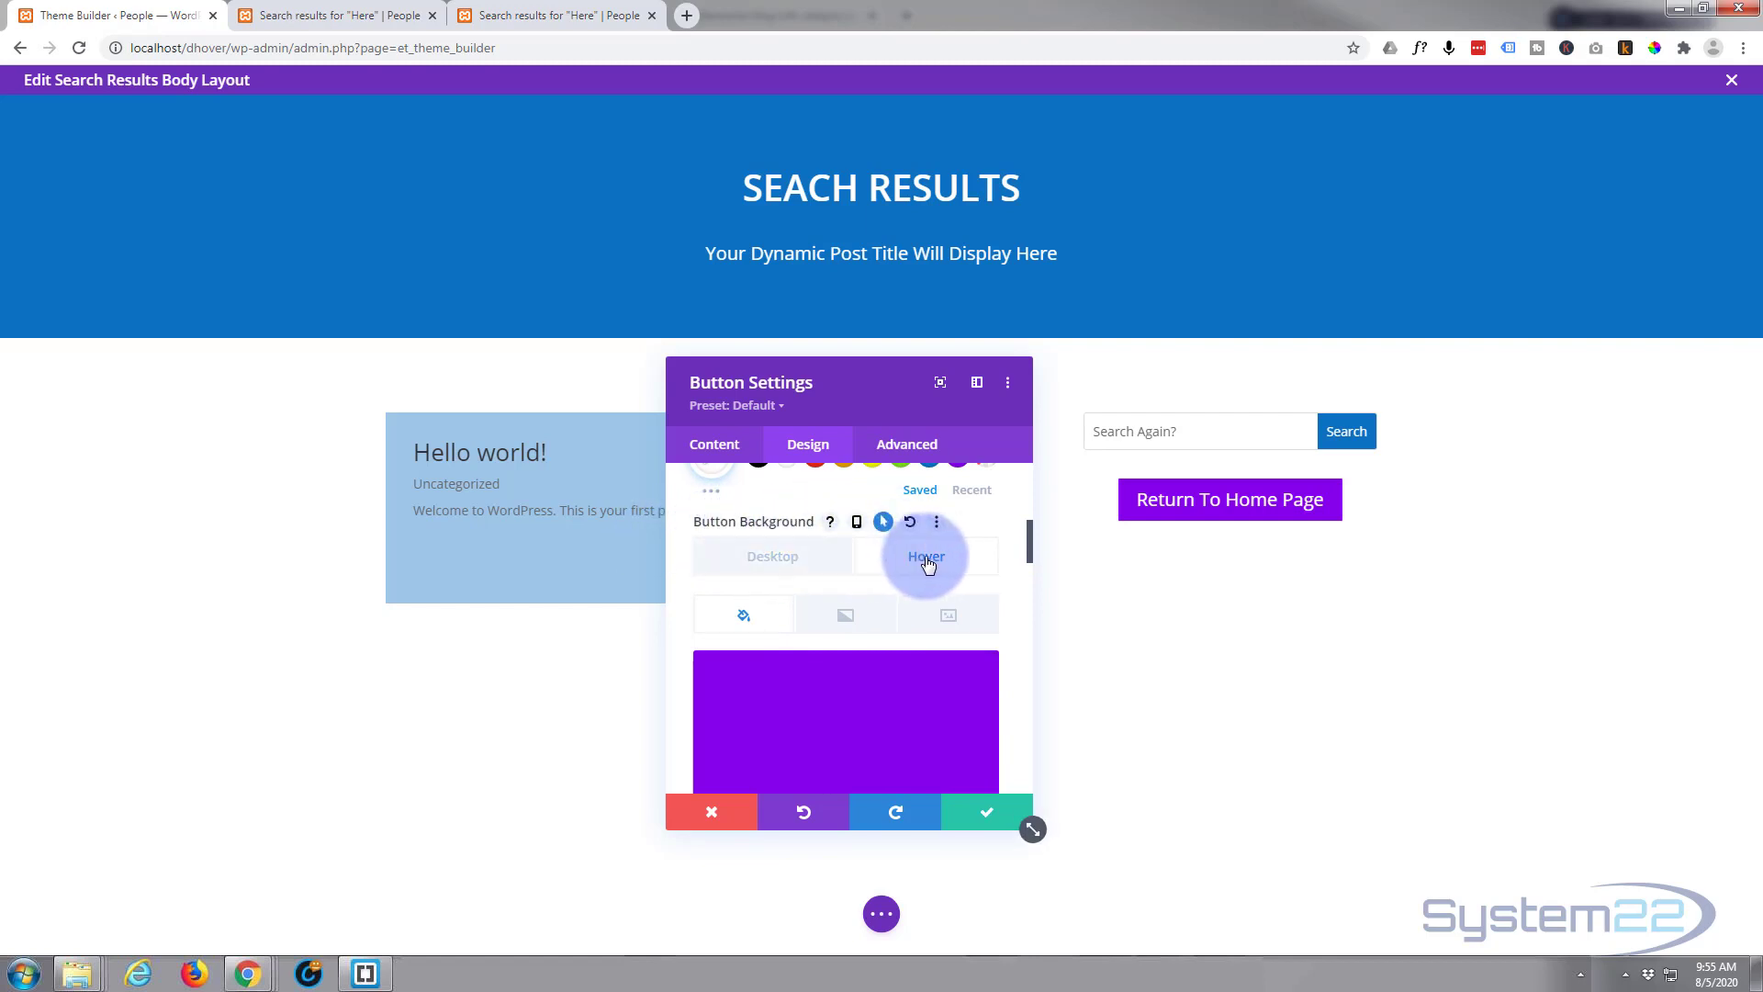
left_click(803, 565)
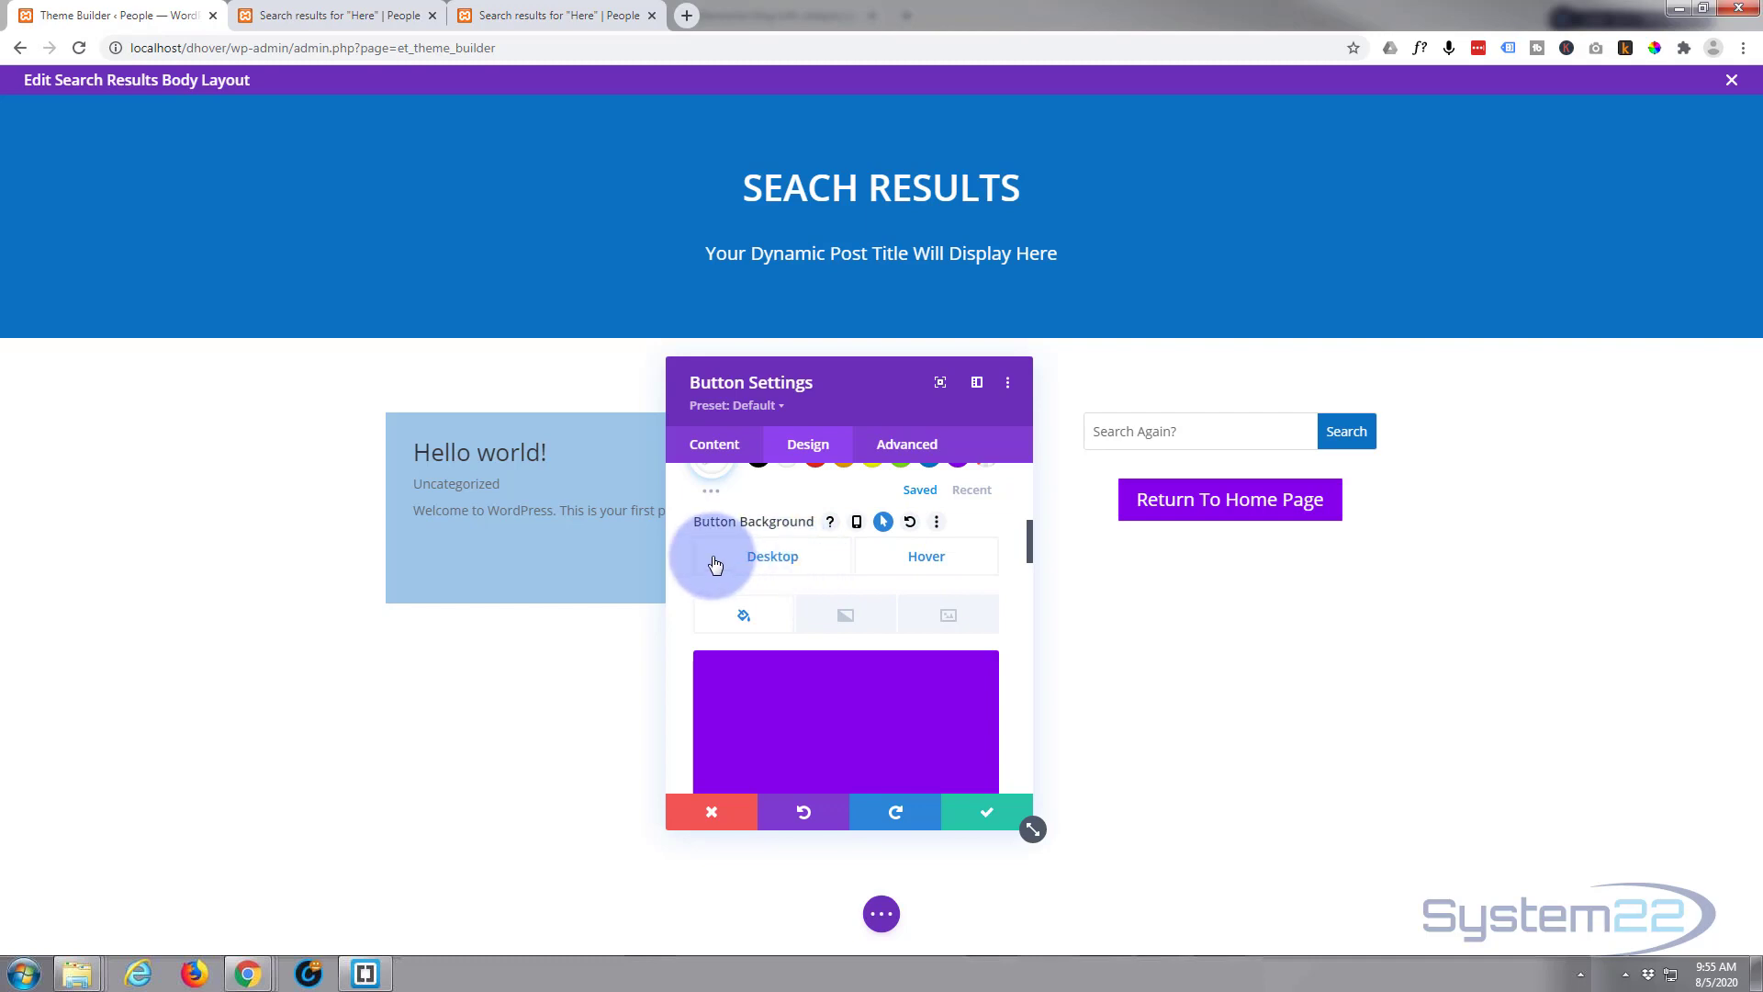
scroll(693, 571, "down", 2)
scroll(694, 574, "up", 2)
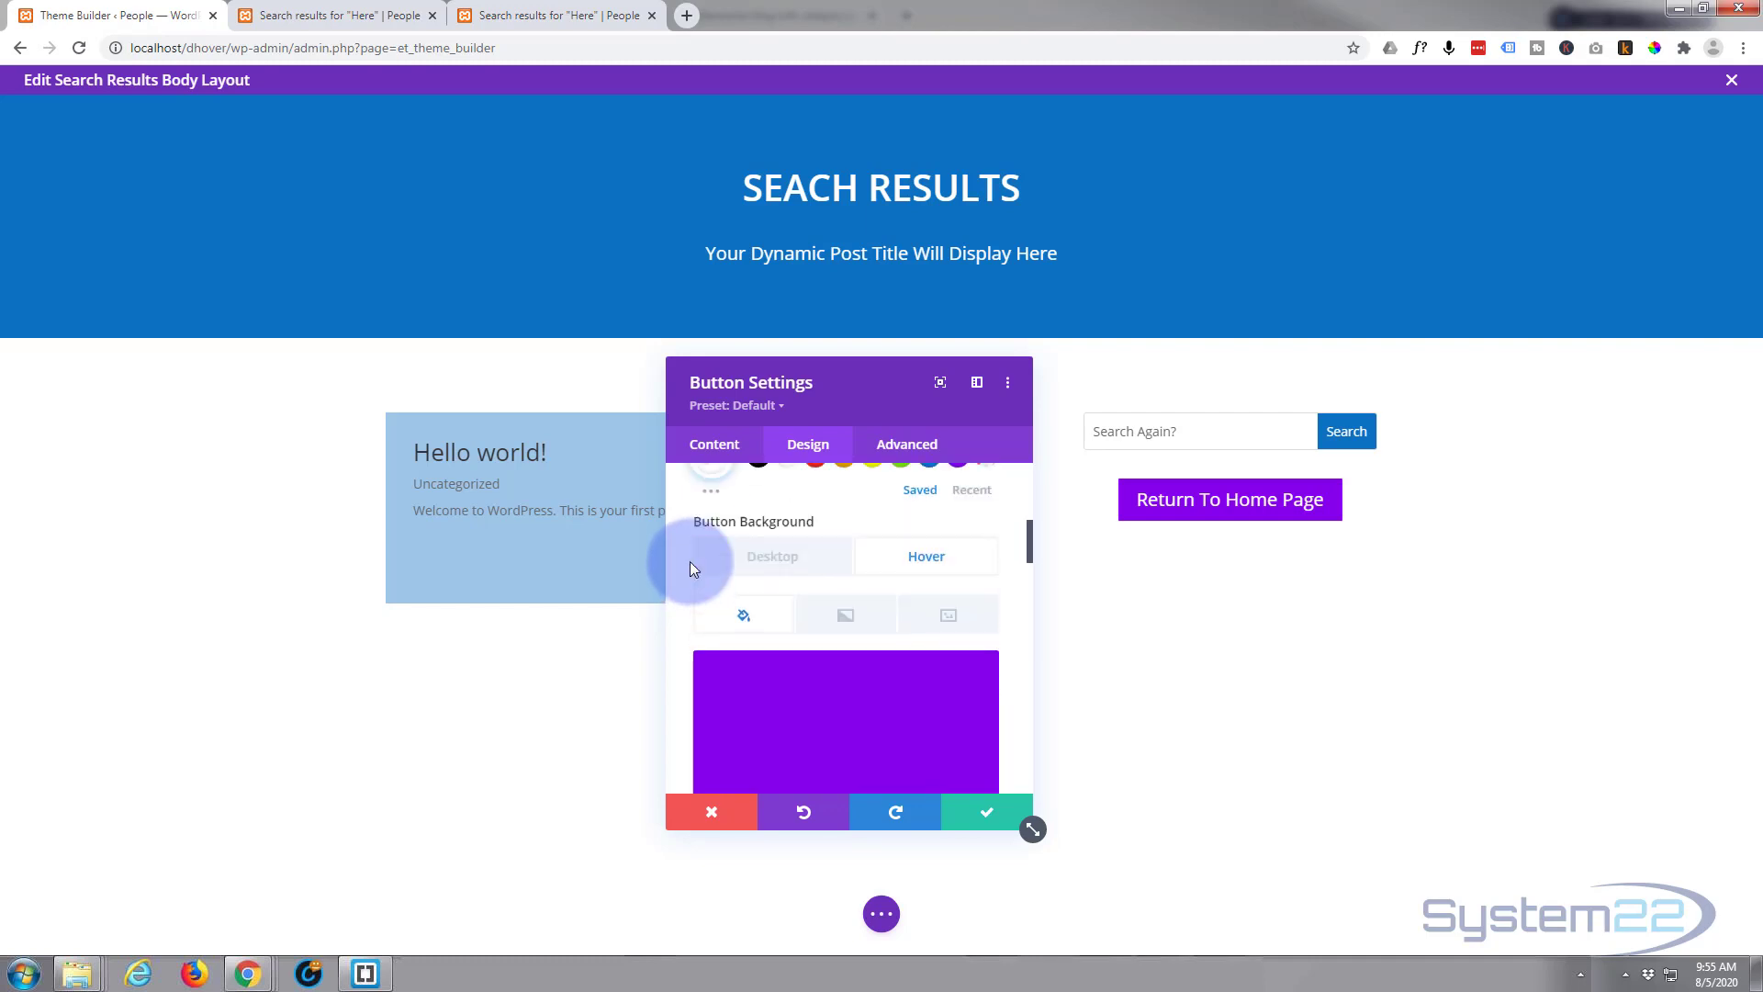
left_click(775, 566)
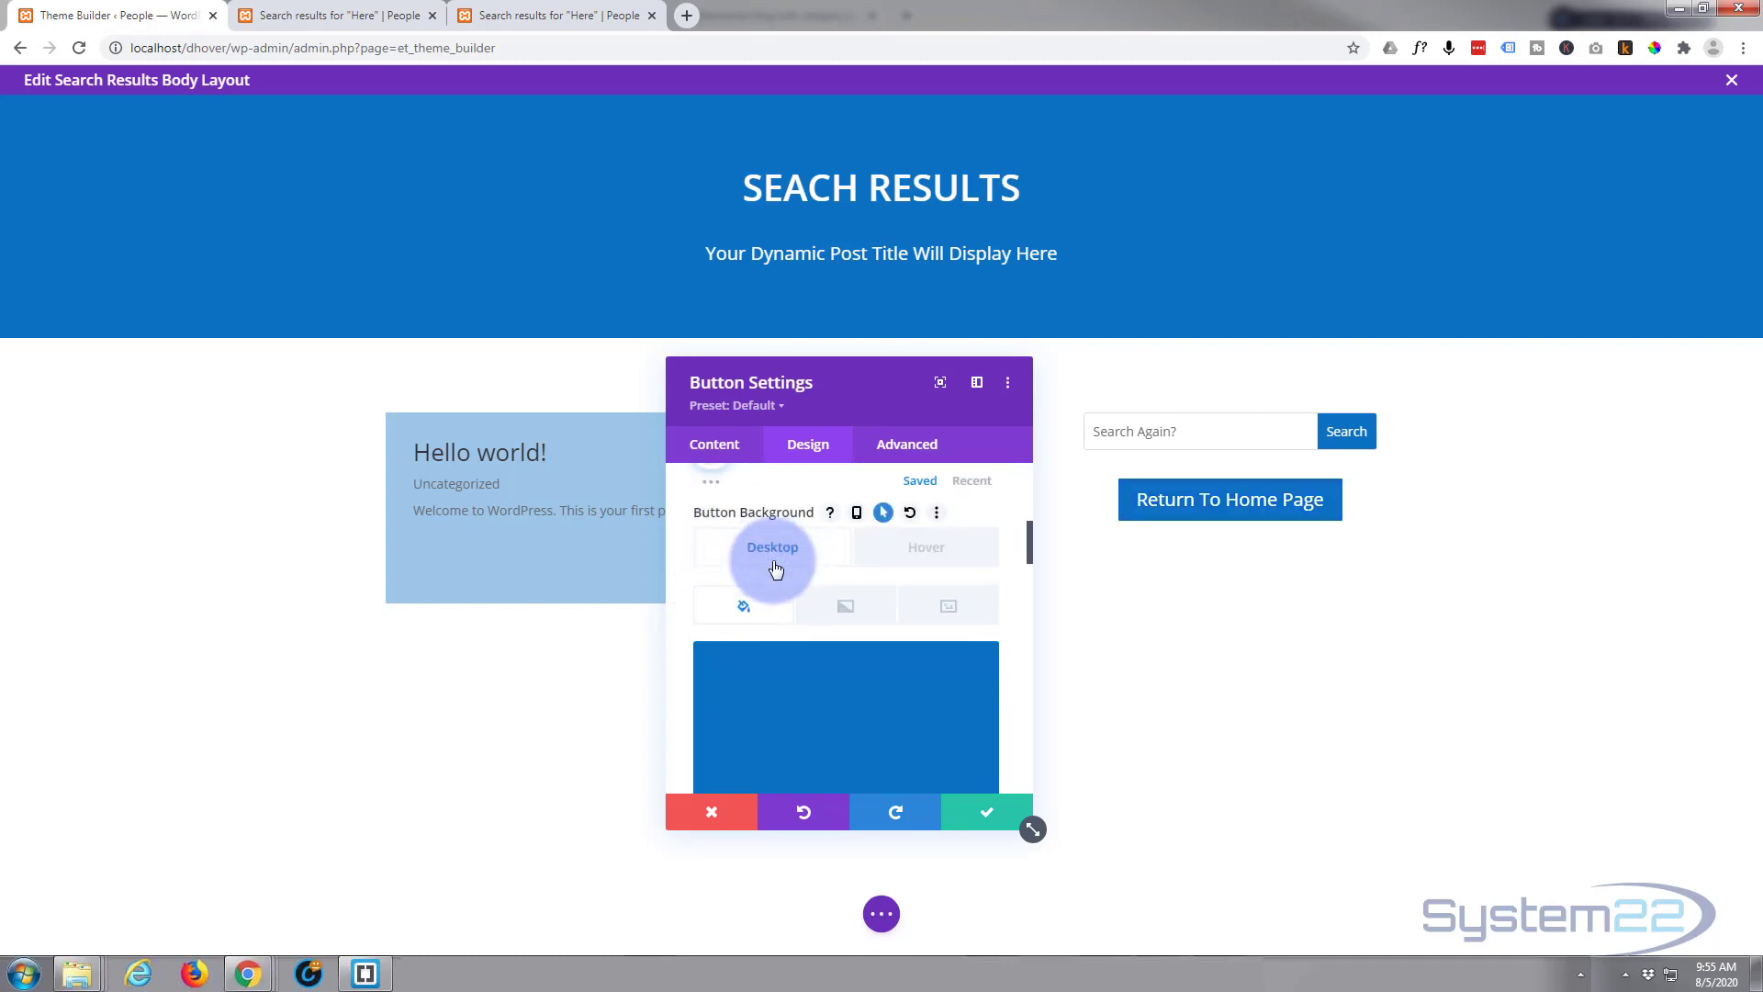
- Link the left and right padding of the Return To Home Page button and set both to 50px
scroll(775, 568, "down", 5)
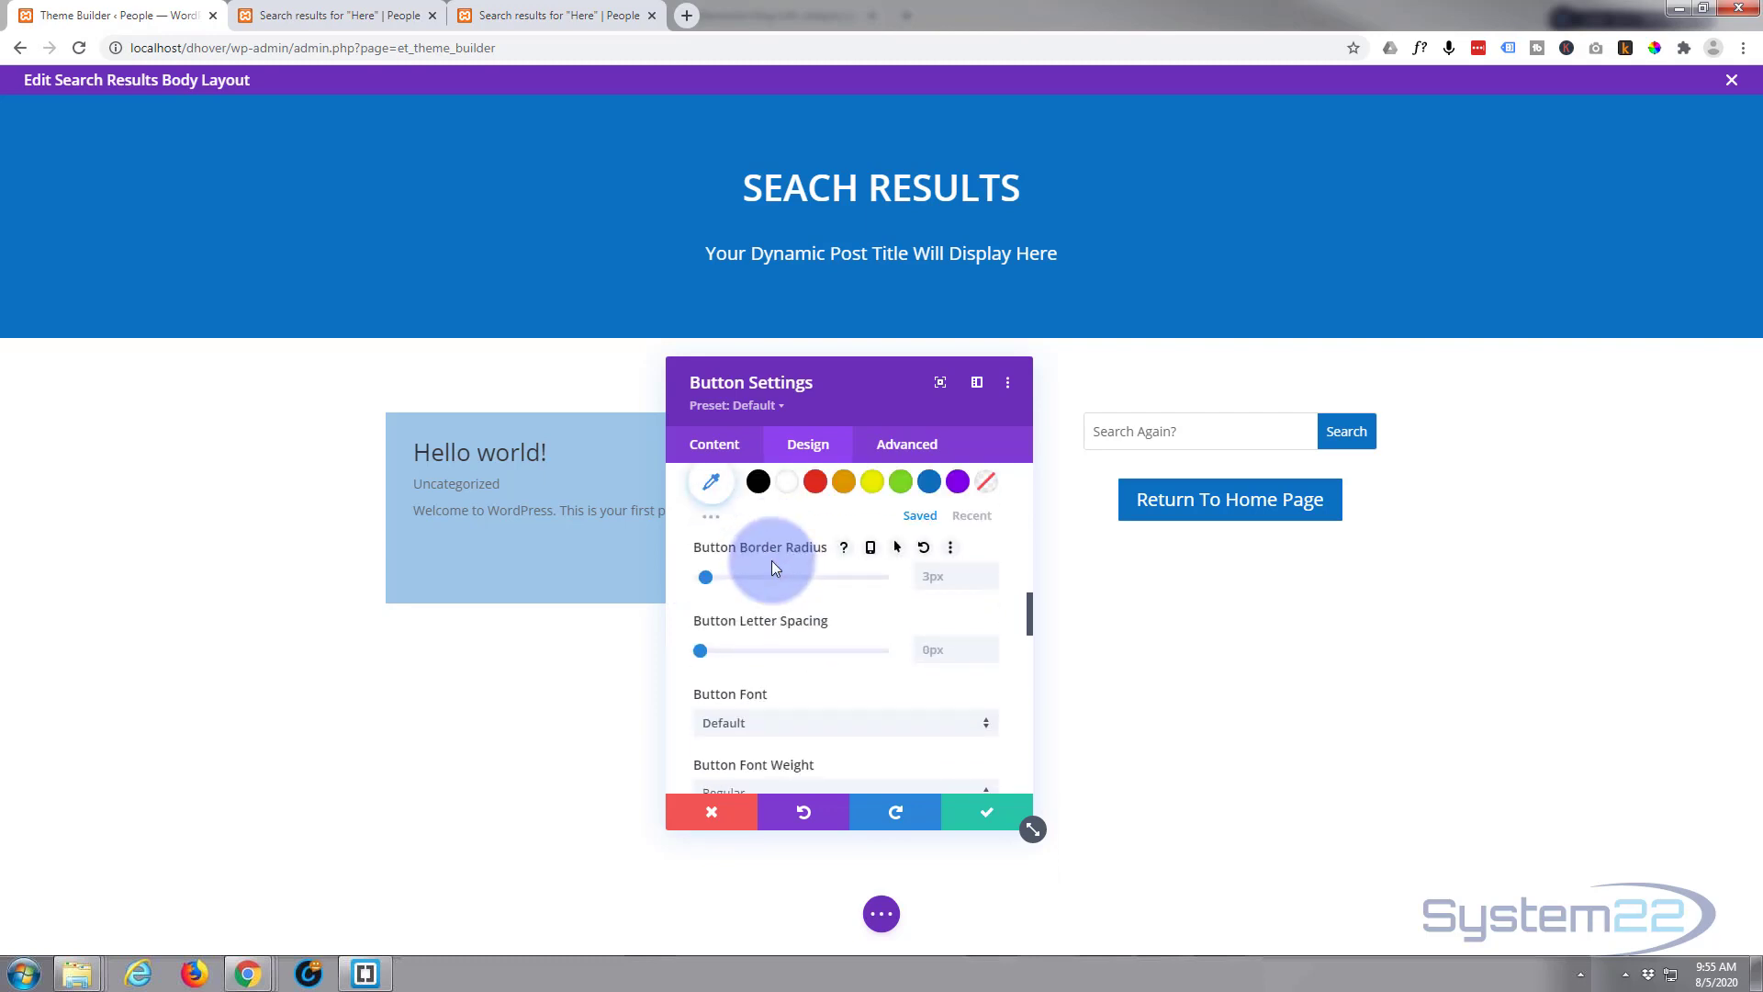
scroll(771, 560, "down", 6)
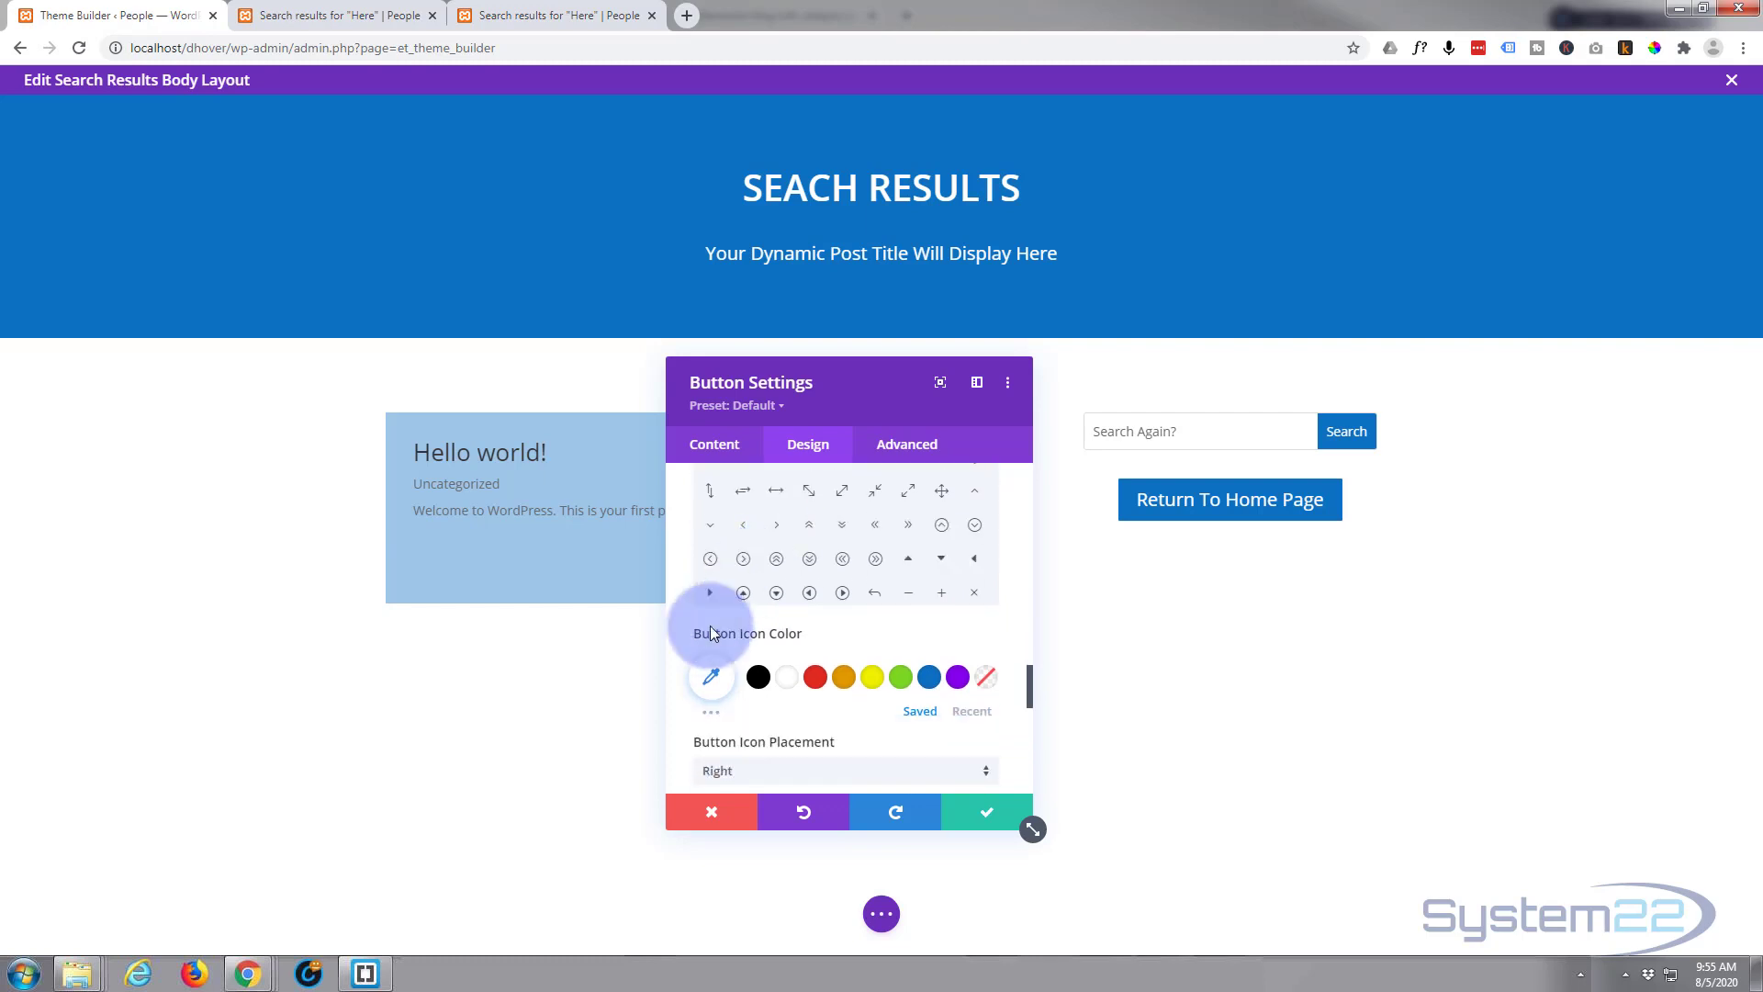
scroll(729, 649, "down", 5)
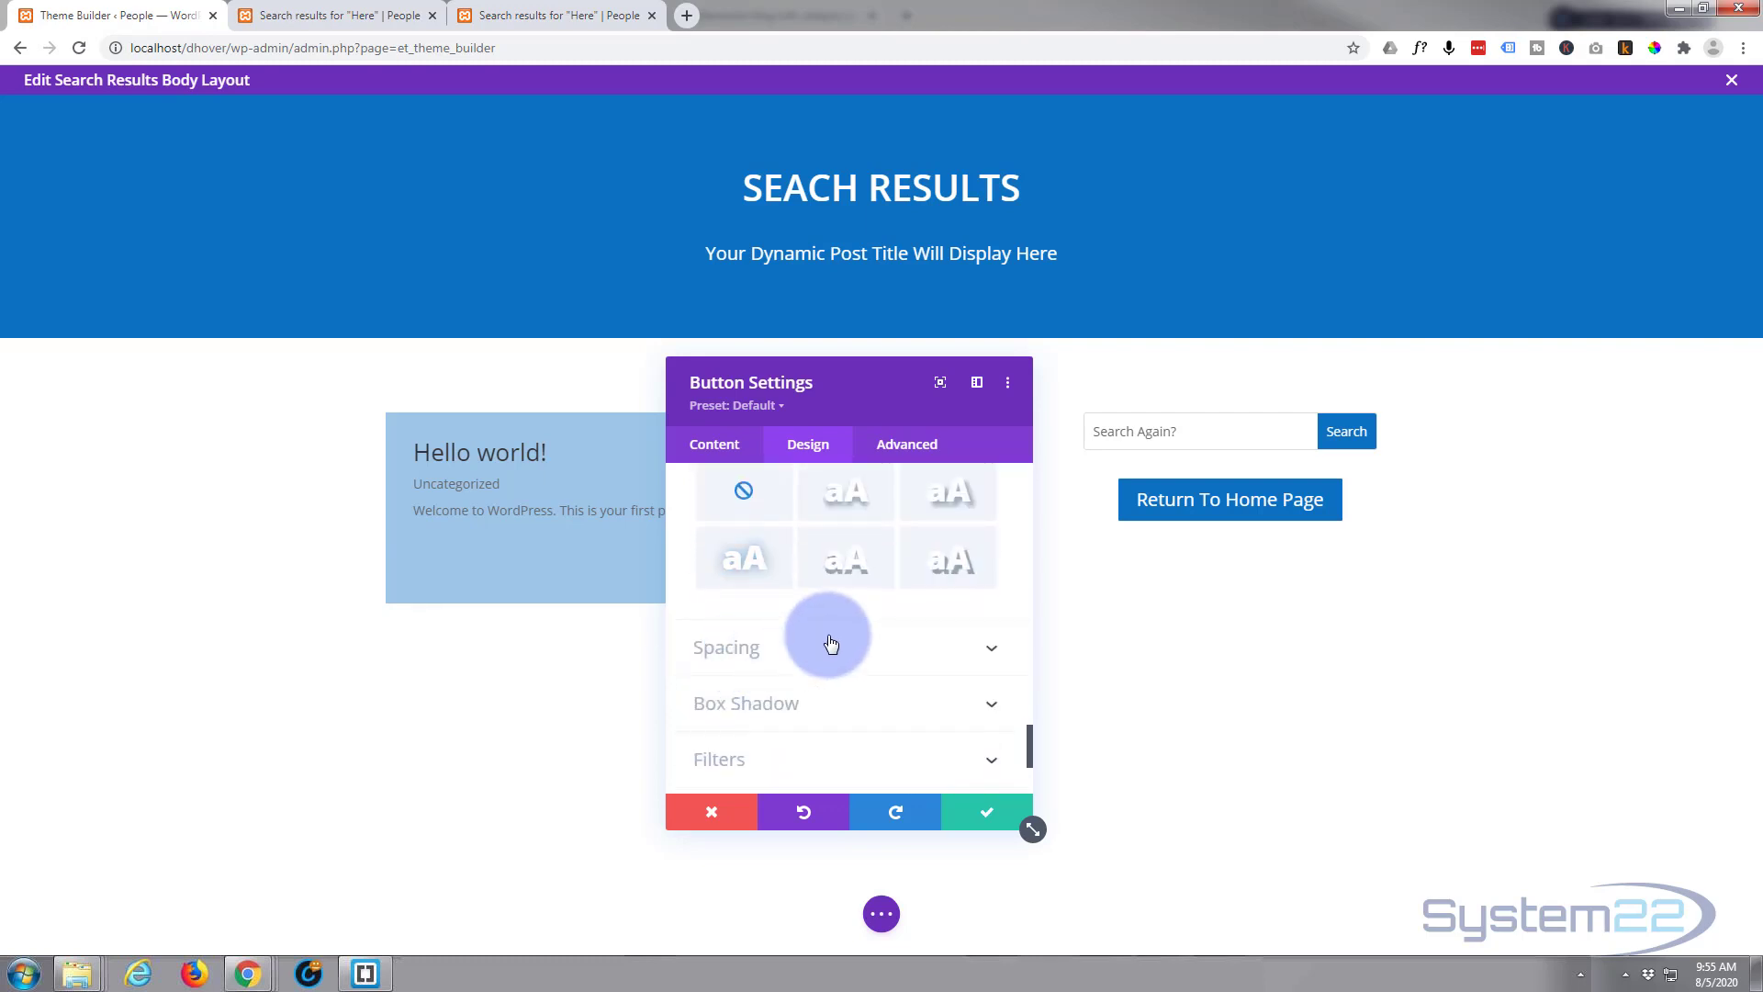
left_click(830, 643)
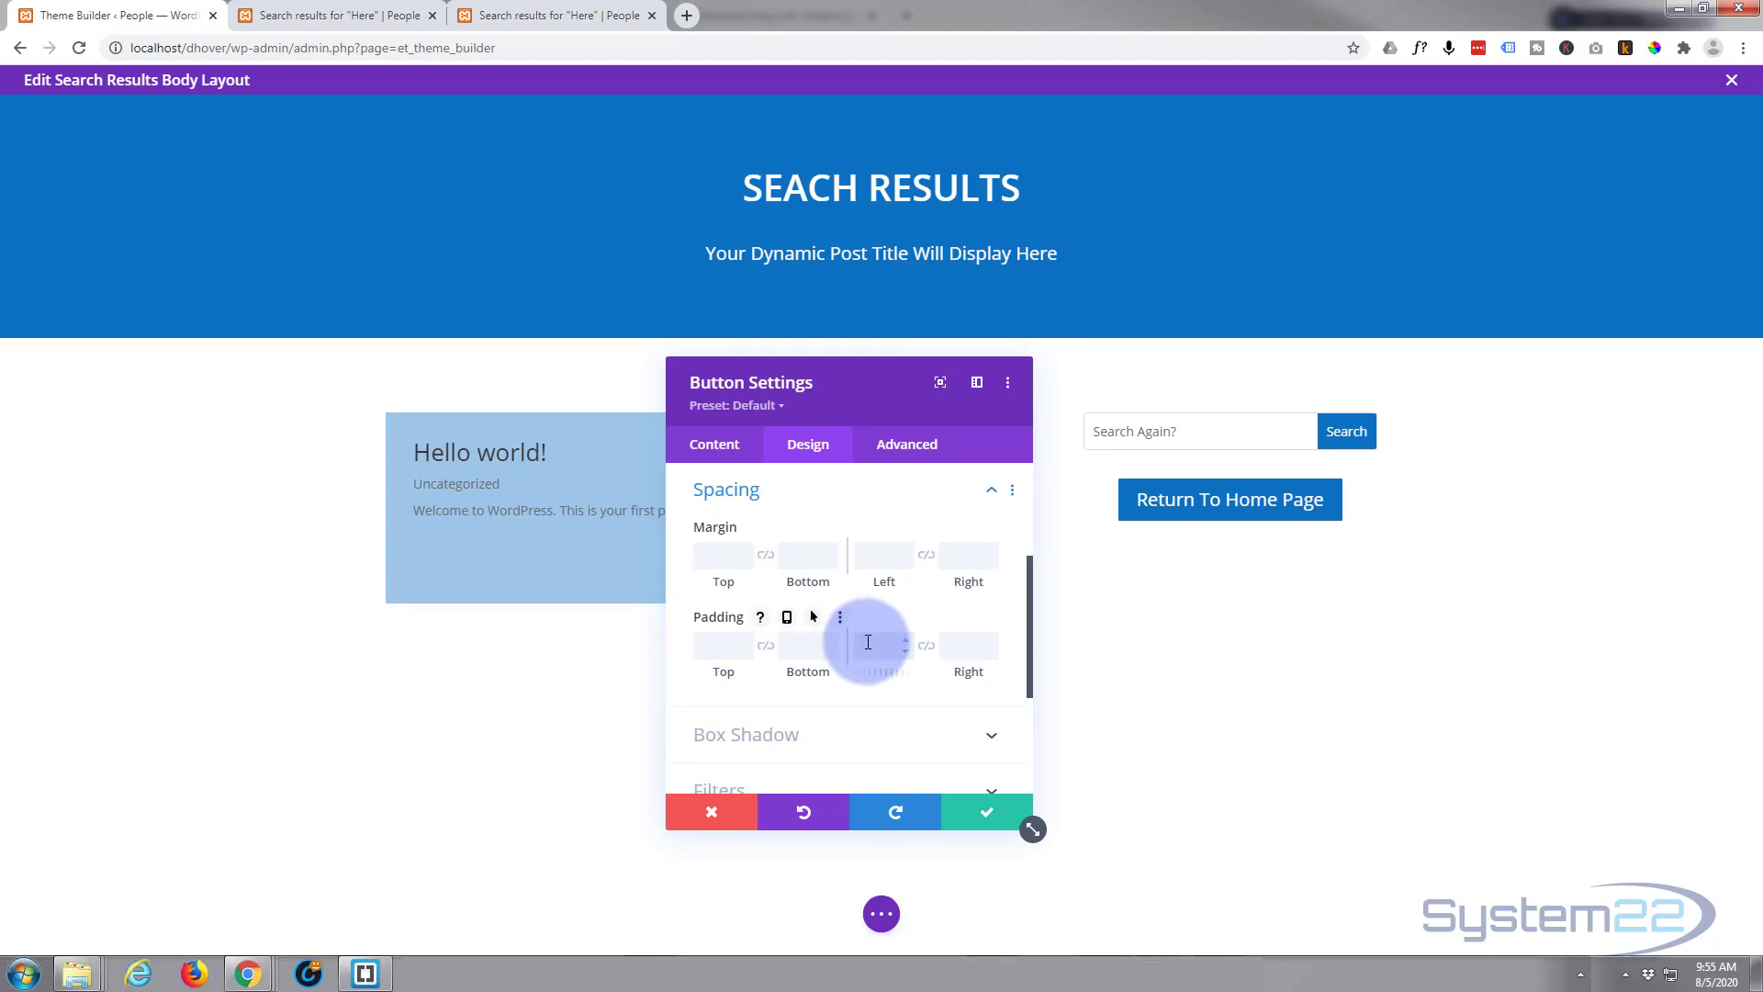
left_click(868, 642)
type("30px")
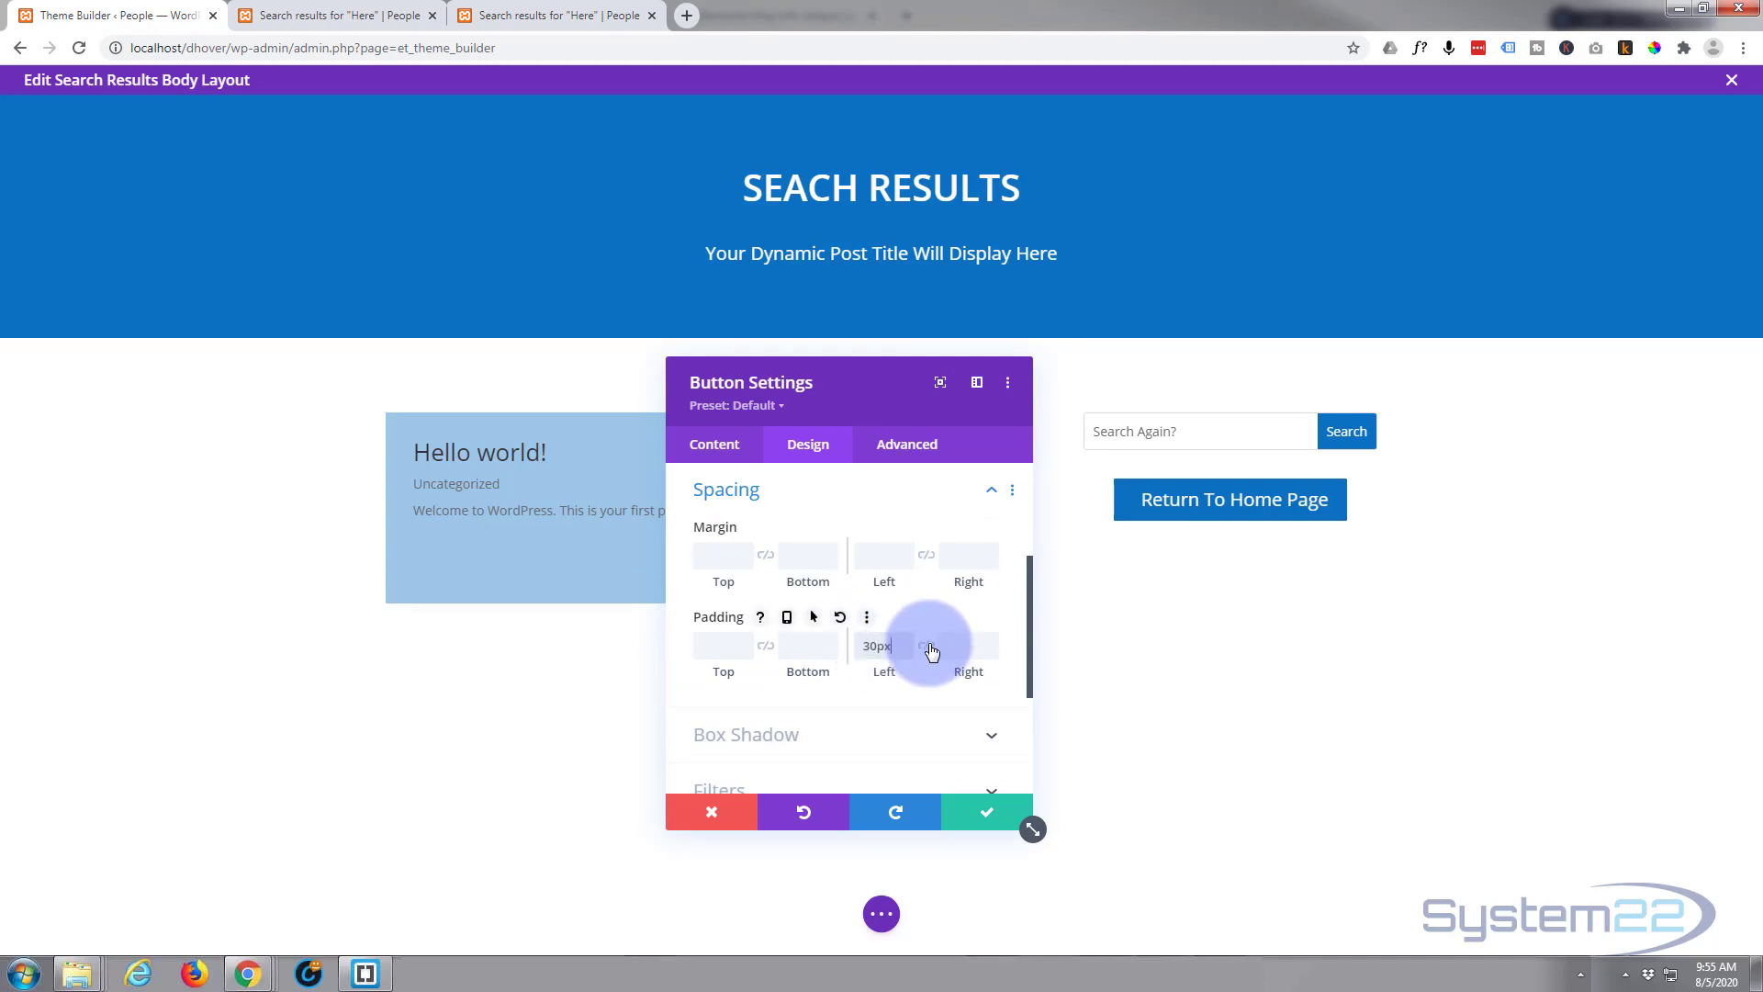
left_click(928, 647)
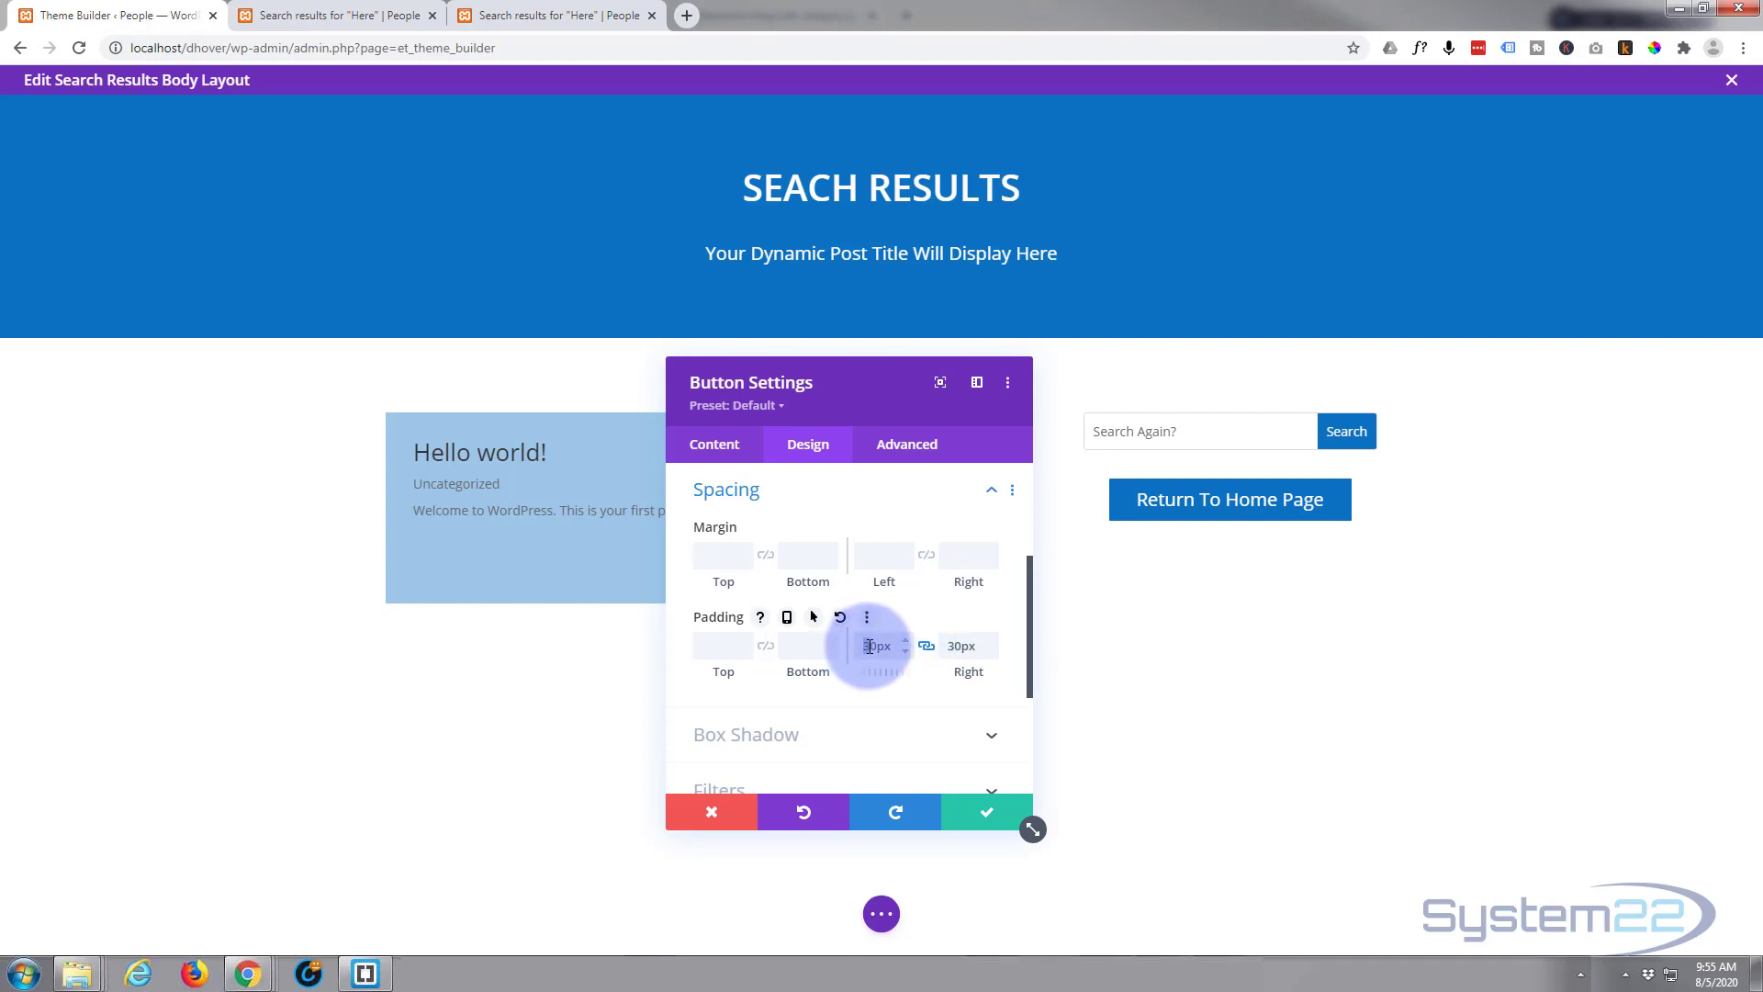
type("5")
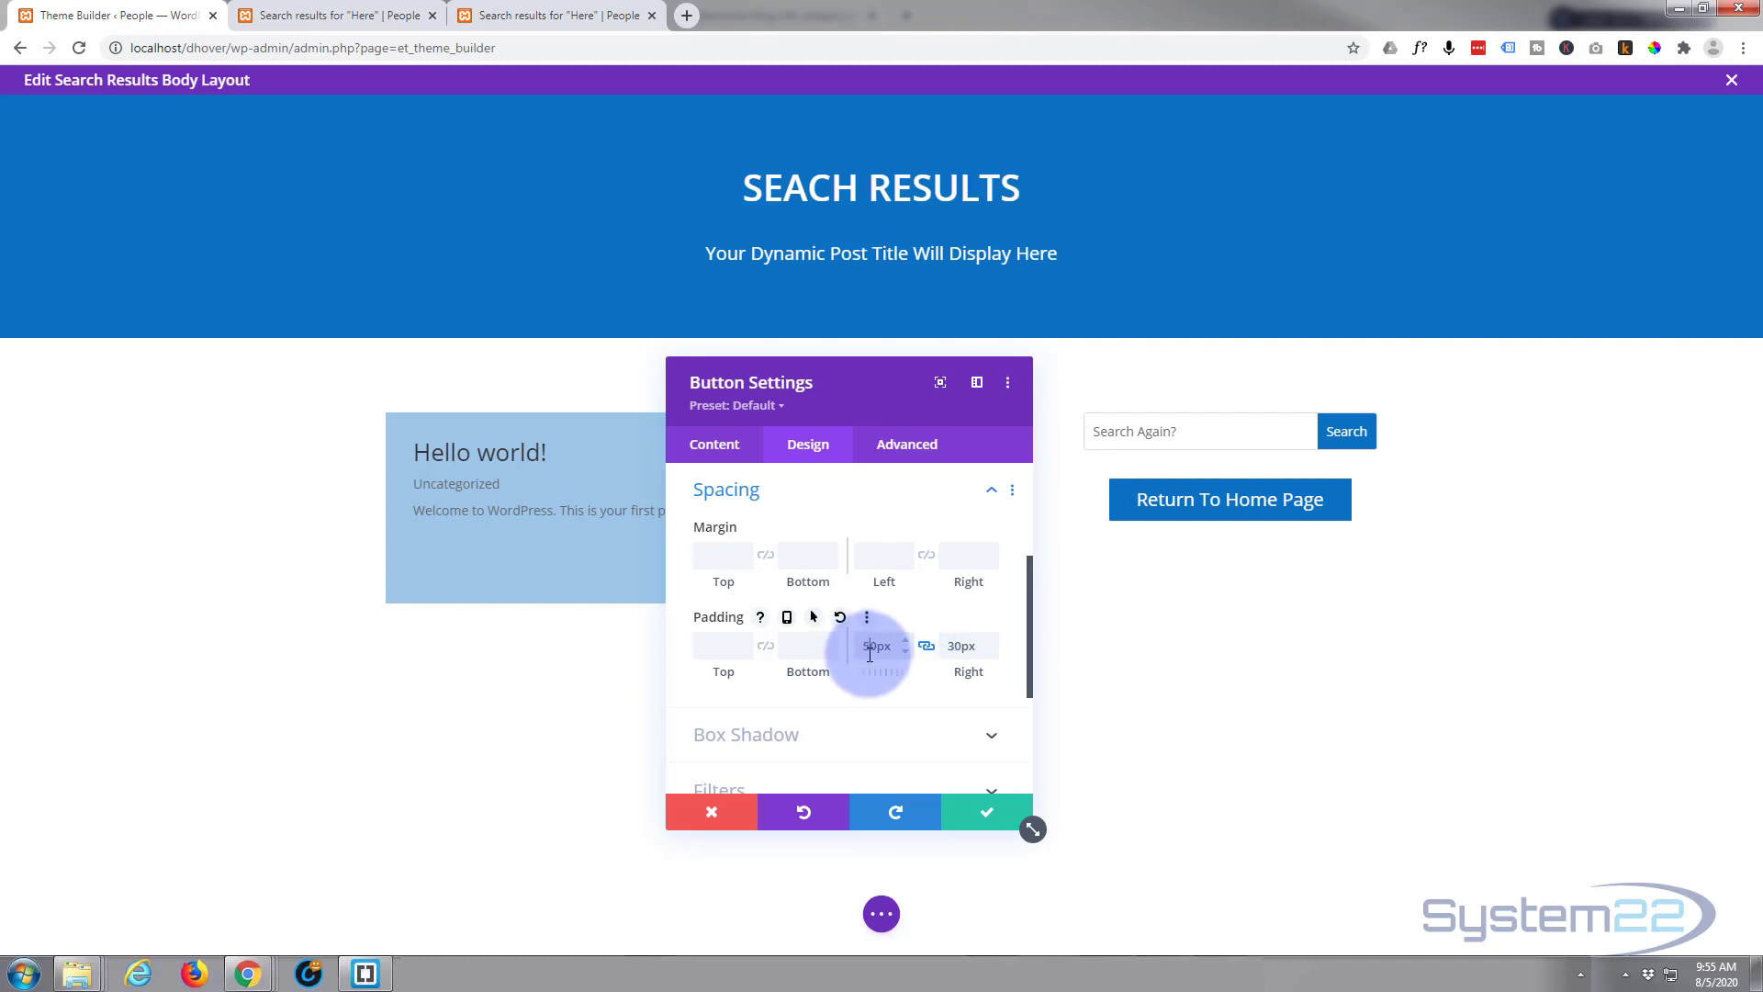
- Round the Return To Home Page button's corners with a border radius of 50px
scroll(849, 651, "down", 3)
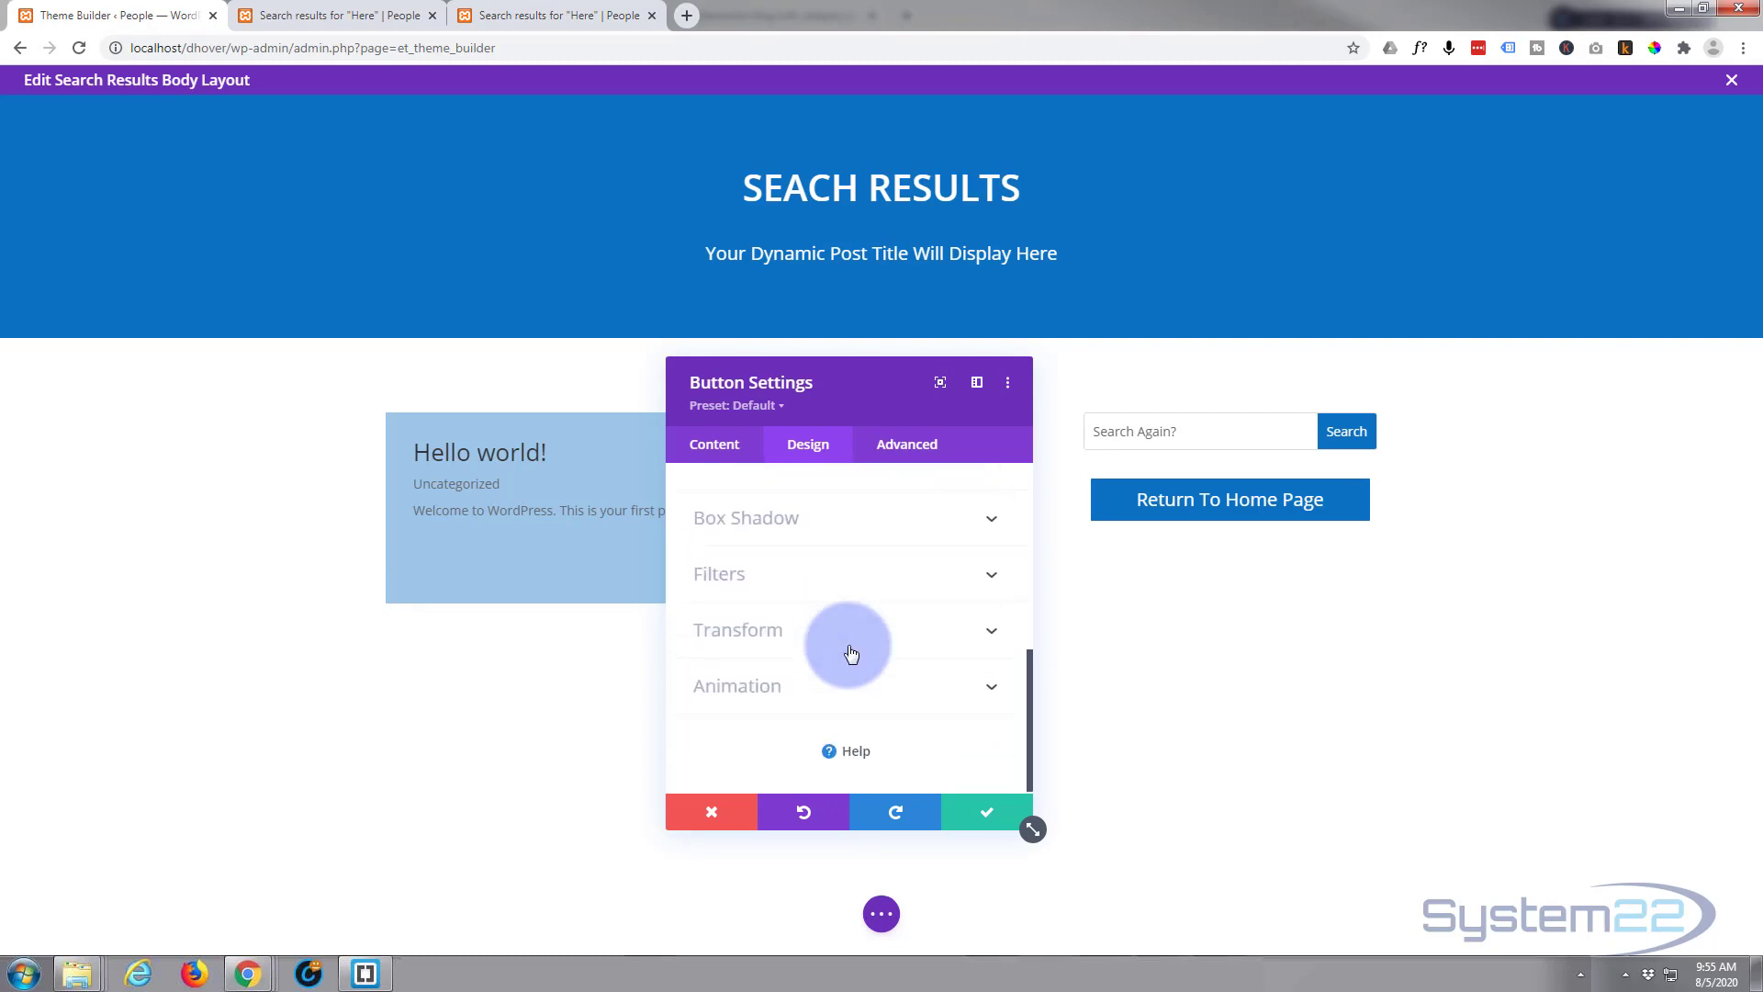
scroll(849, 650, "up", 4)
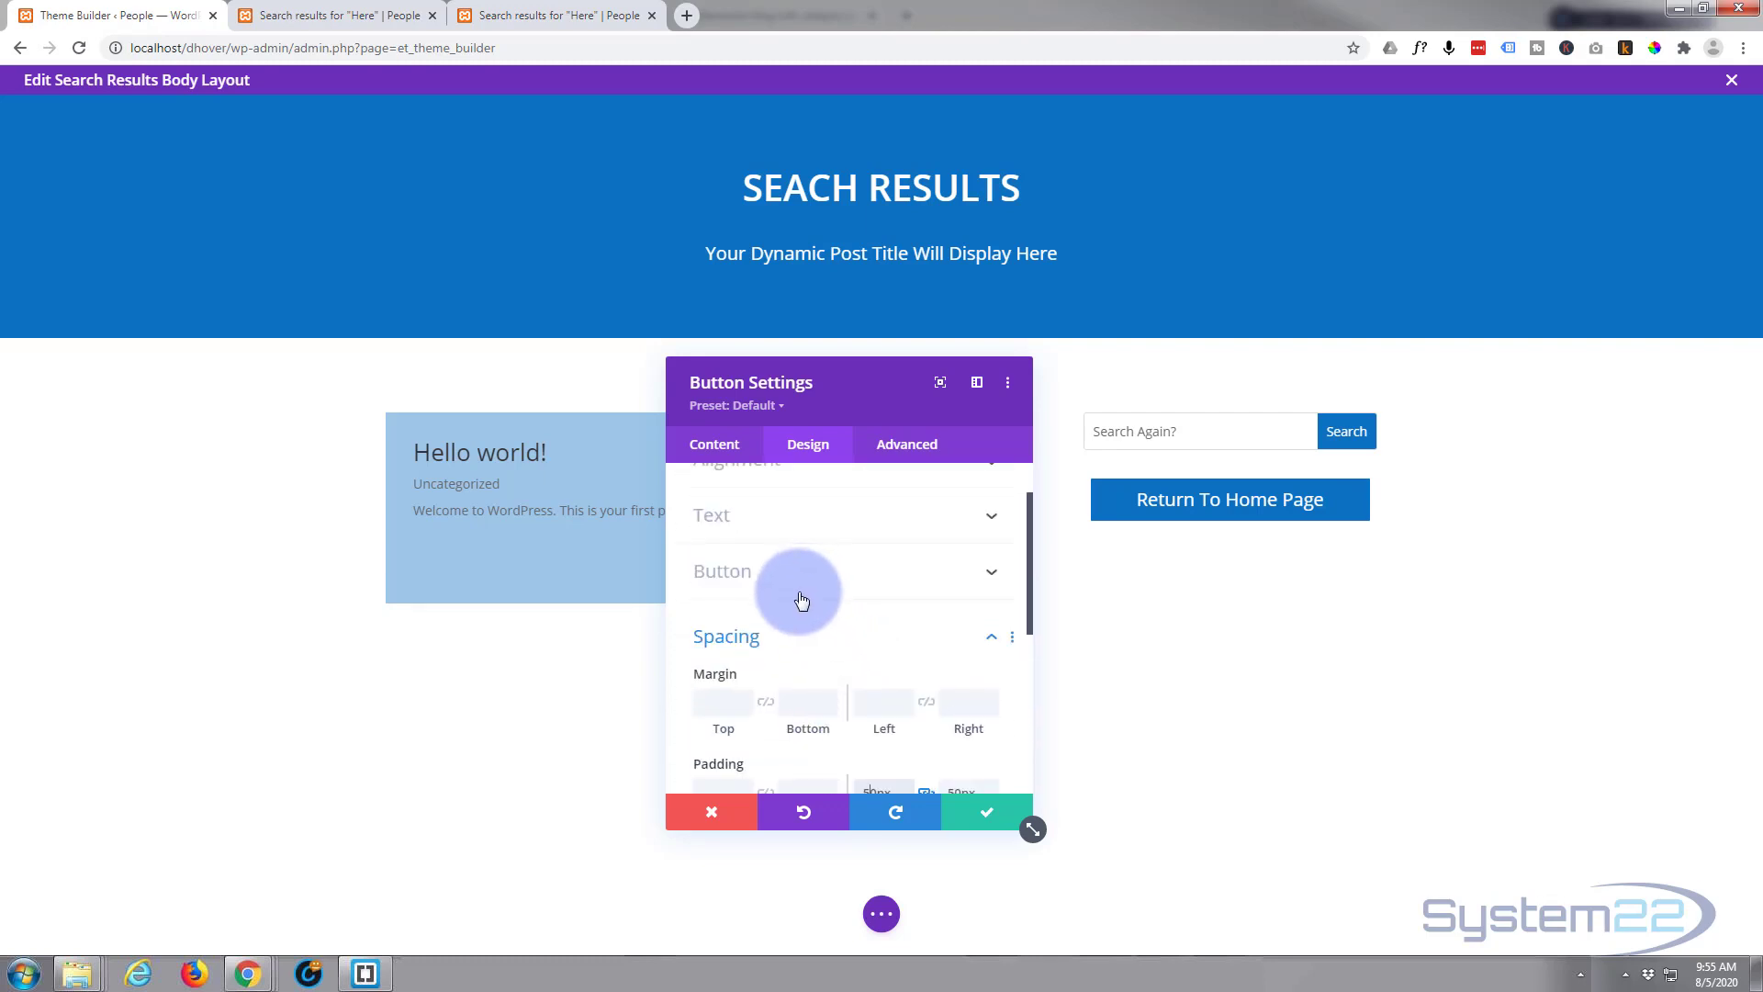
scroll(822, 652, "up", 1)
left_click(822, 652)
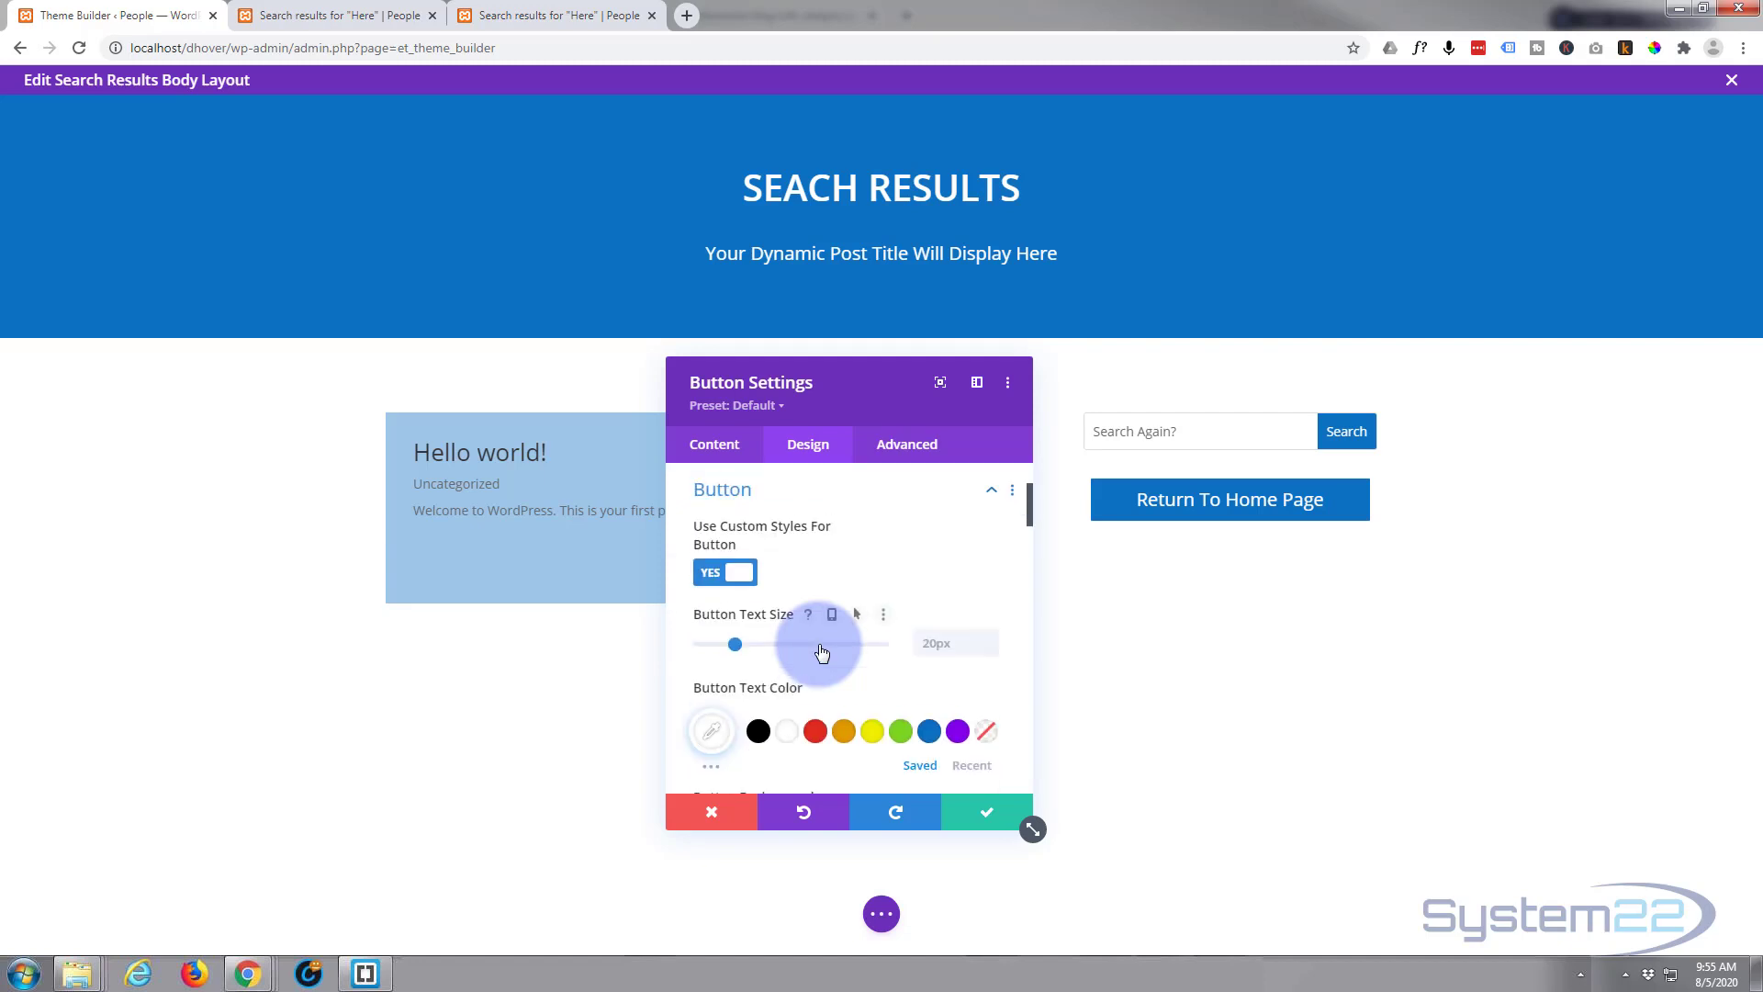
scroll(820, 613, "down", 3)
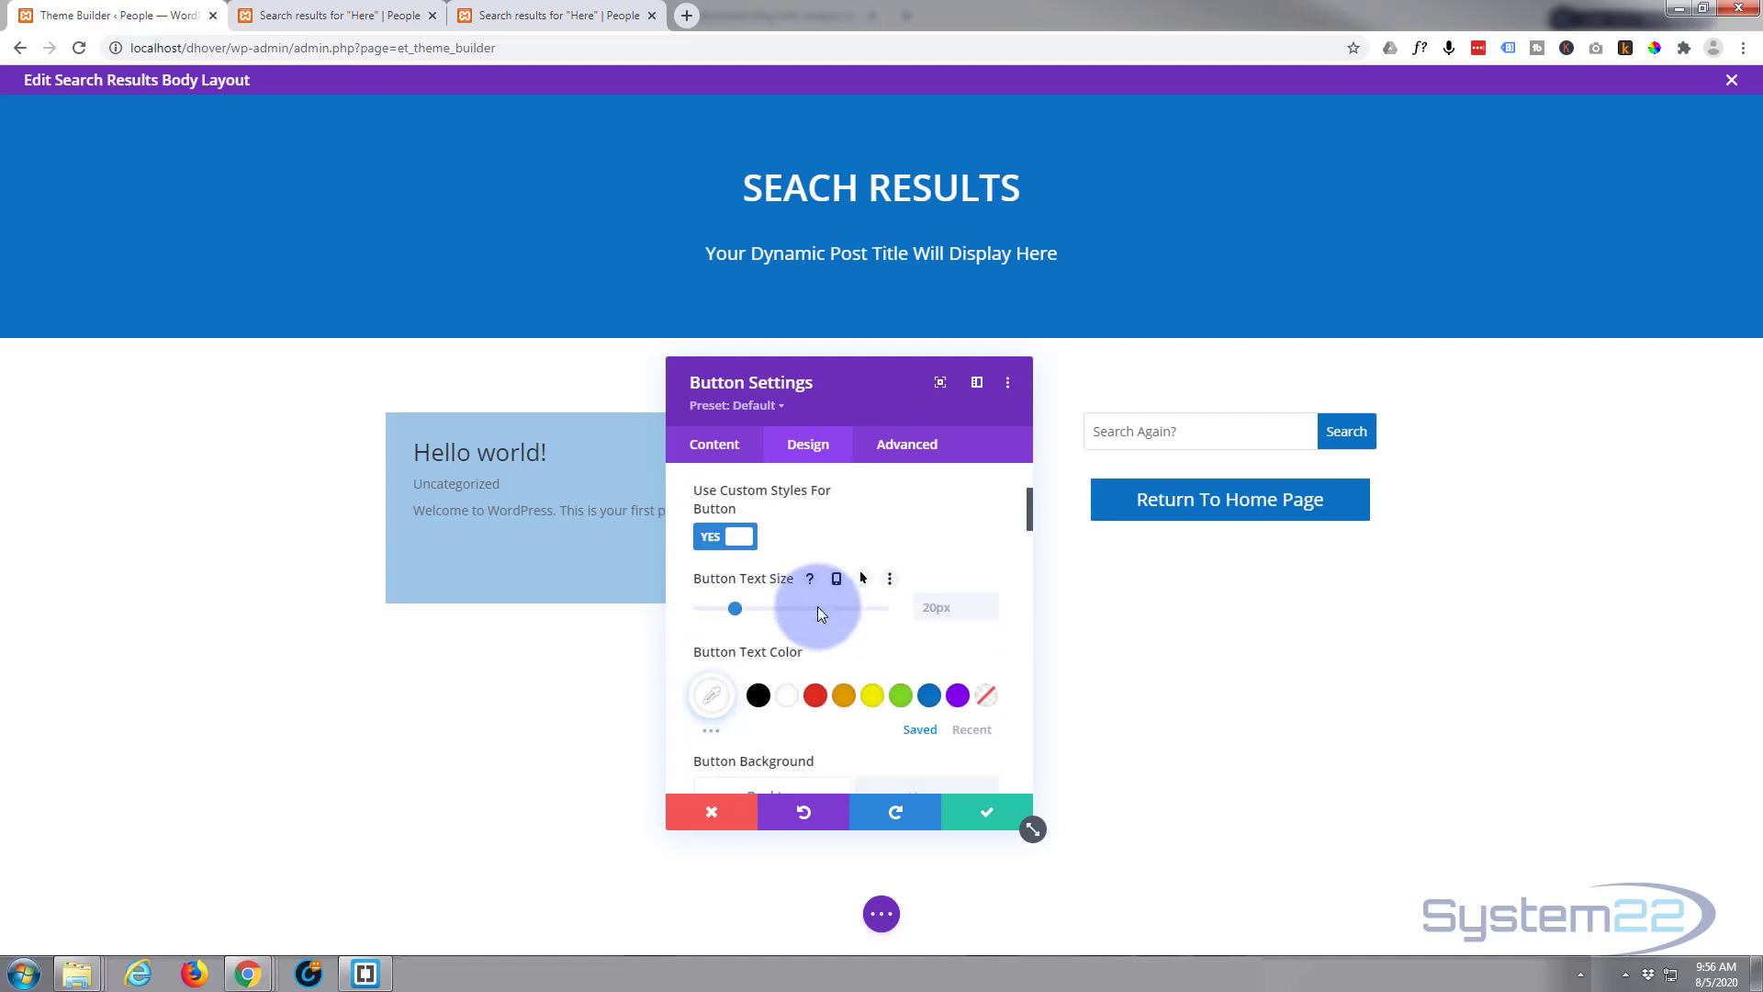
scroll(817, 606, "down", 8)
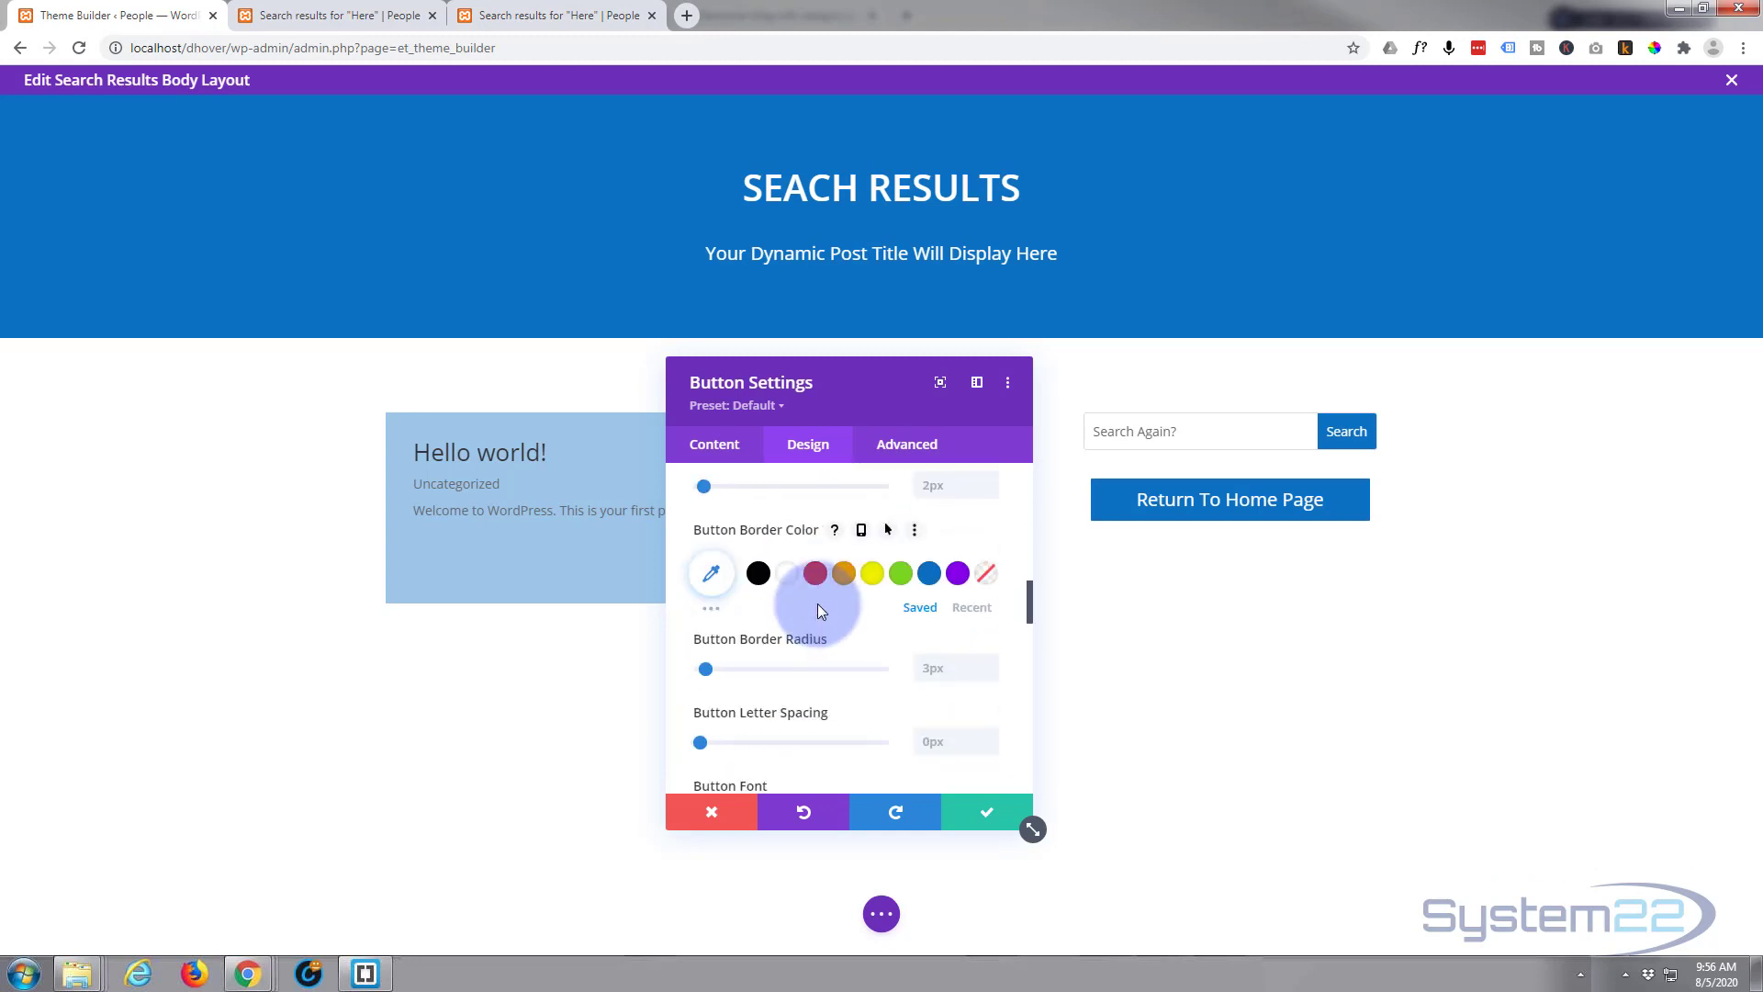
scroll(818, 603, "up", 3)
scroll(817, 603, "down", 3)
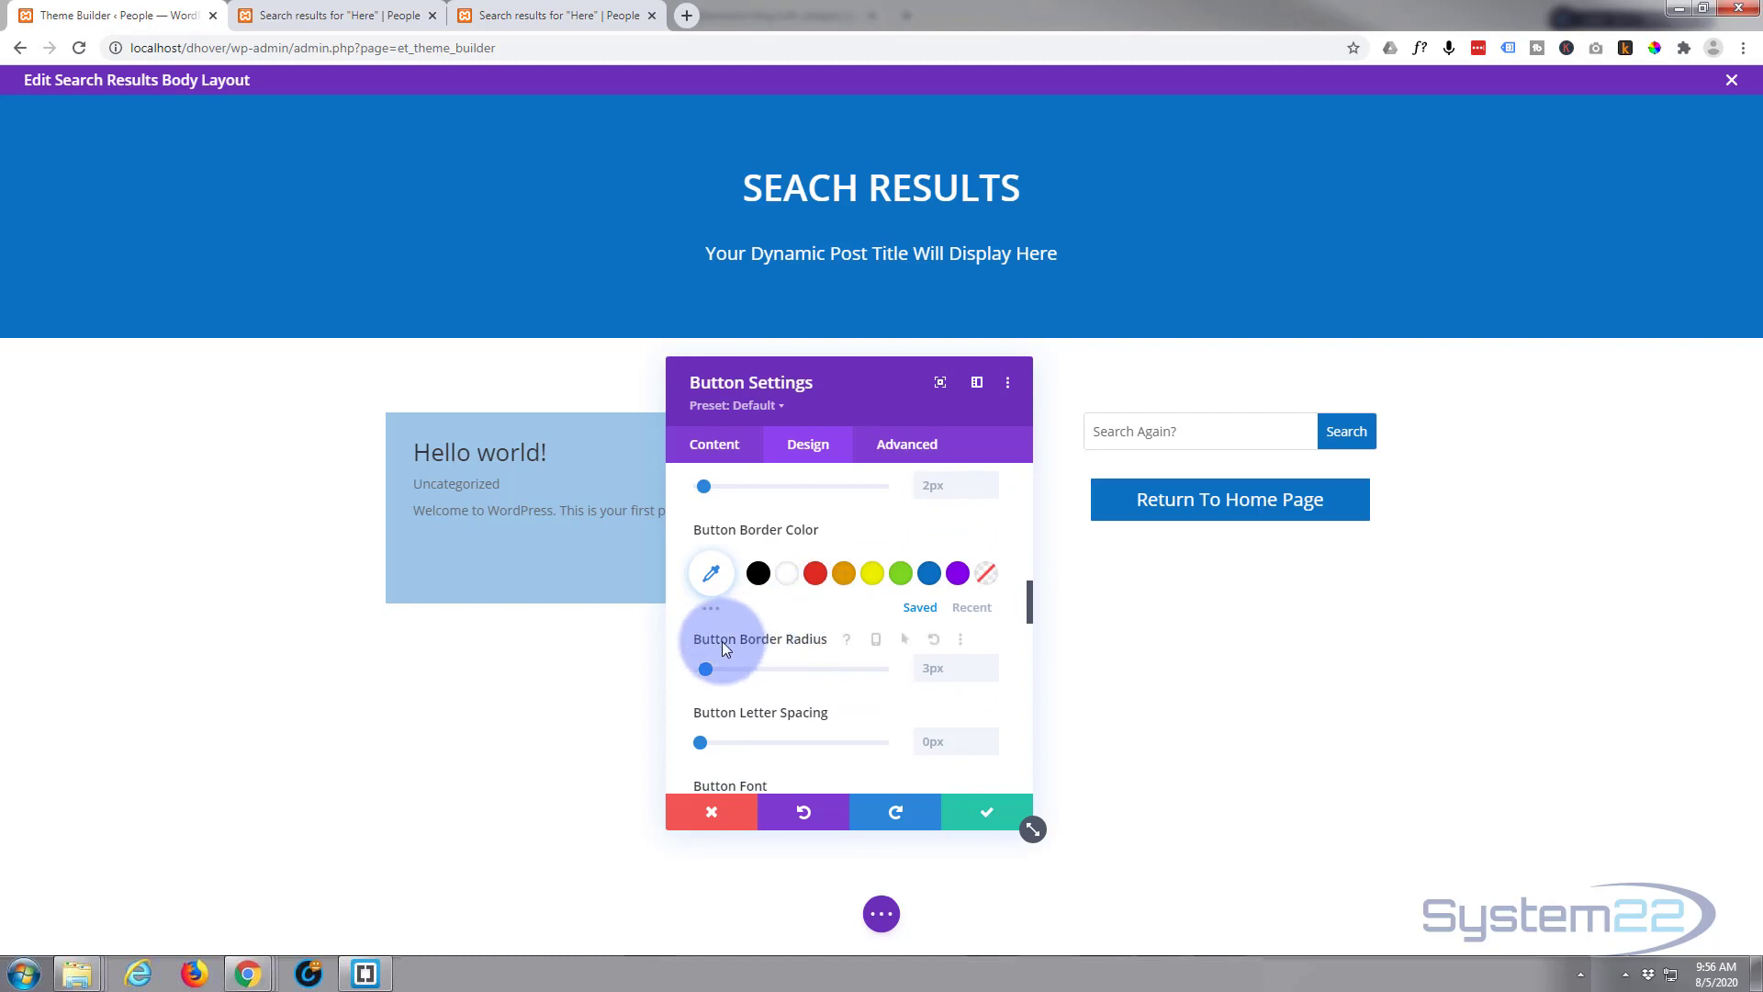
left_click(926, 667)
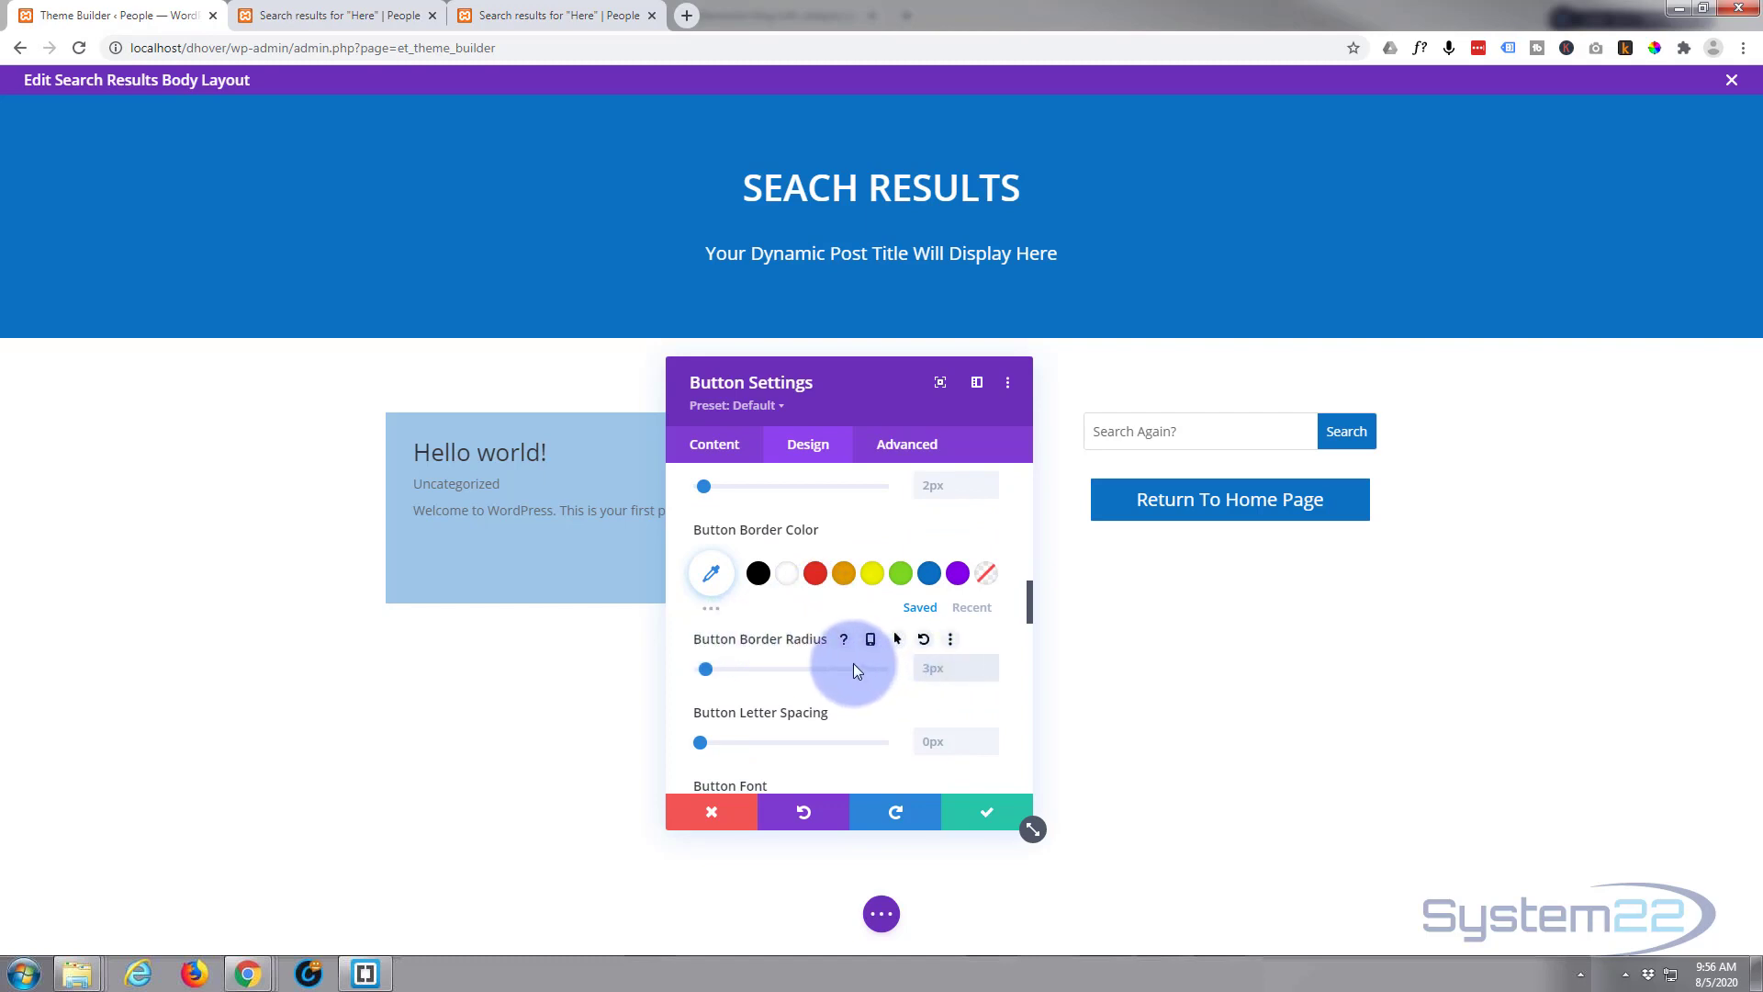
type("50px")
- Link the Return To Home Page button to the dynamic Homepage Link and save the module
left_click(719, 448)
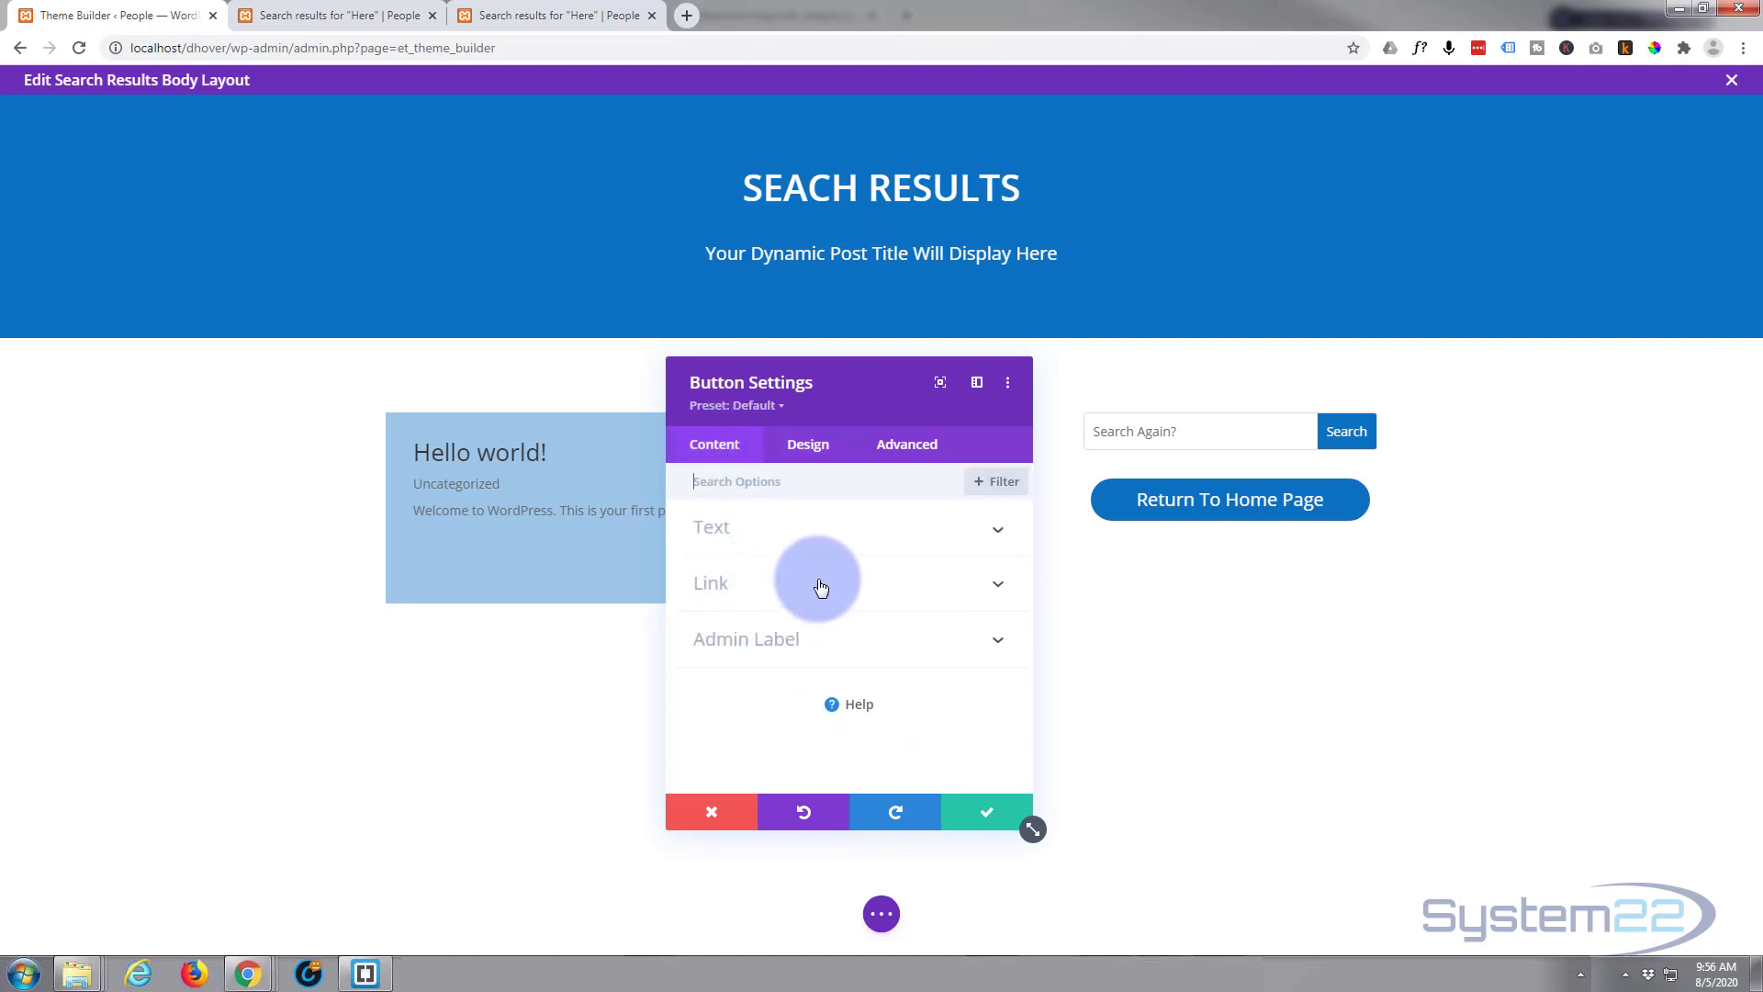
left_click(819, 581)
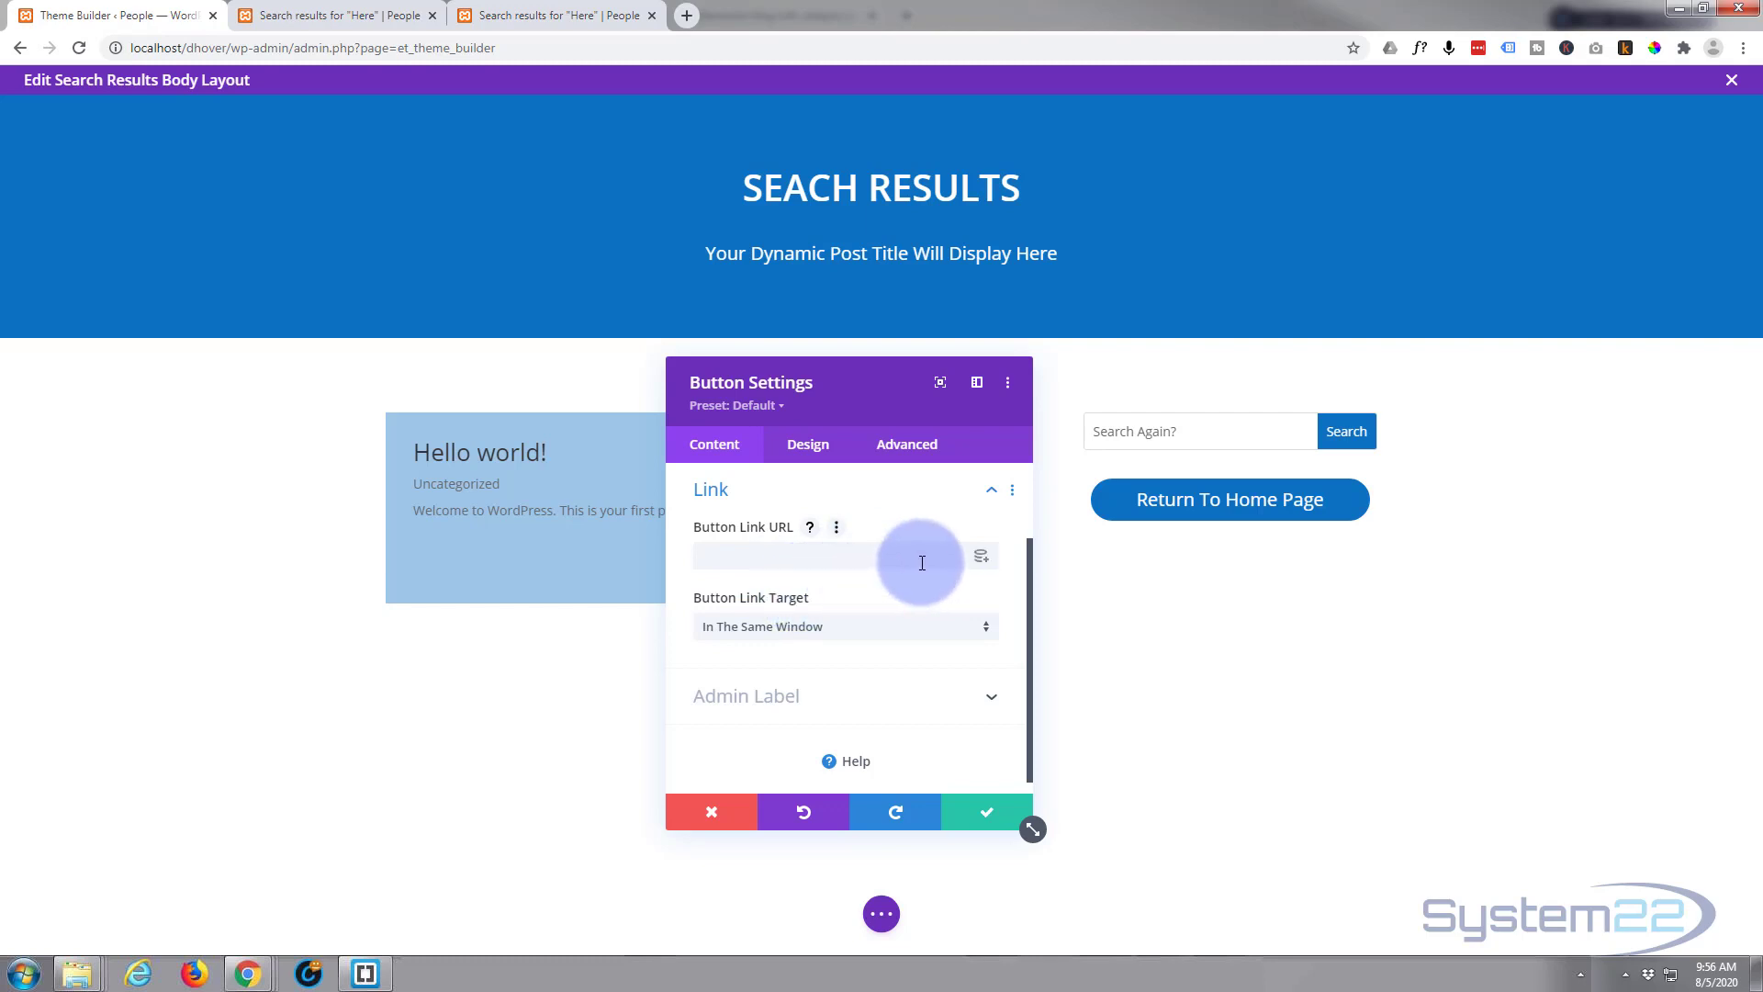
left_click(980, 558)
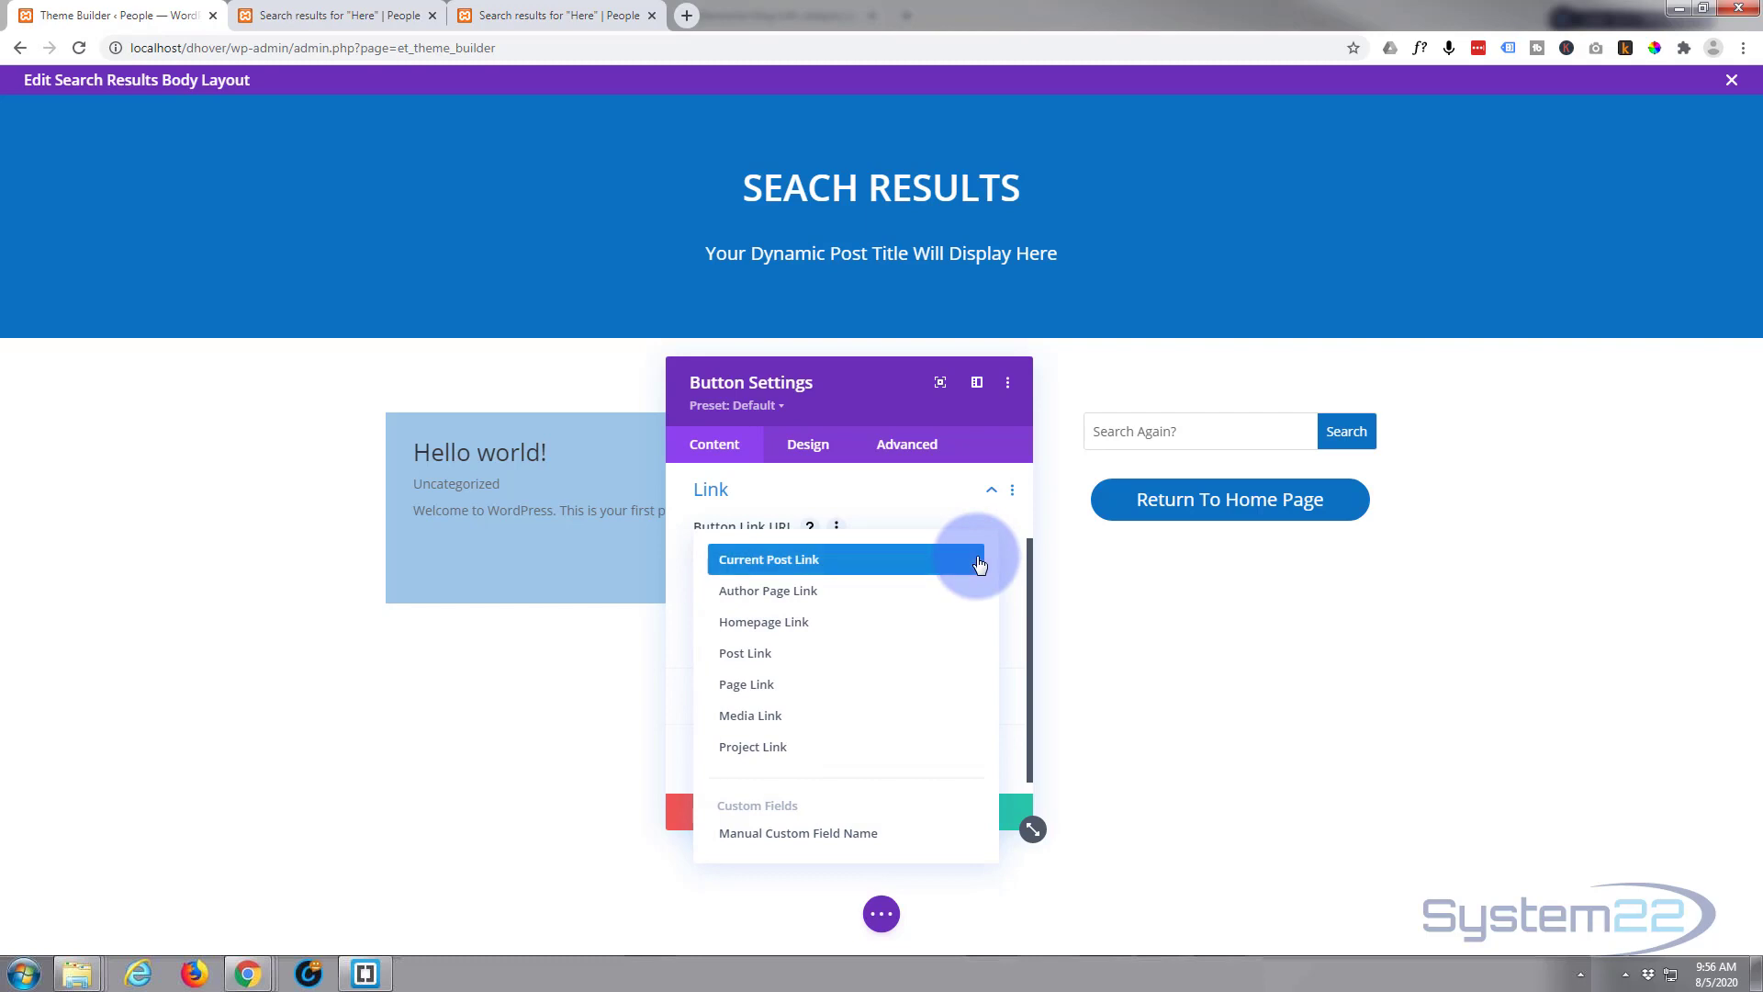
left_click(750, 630)
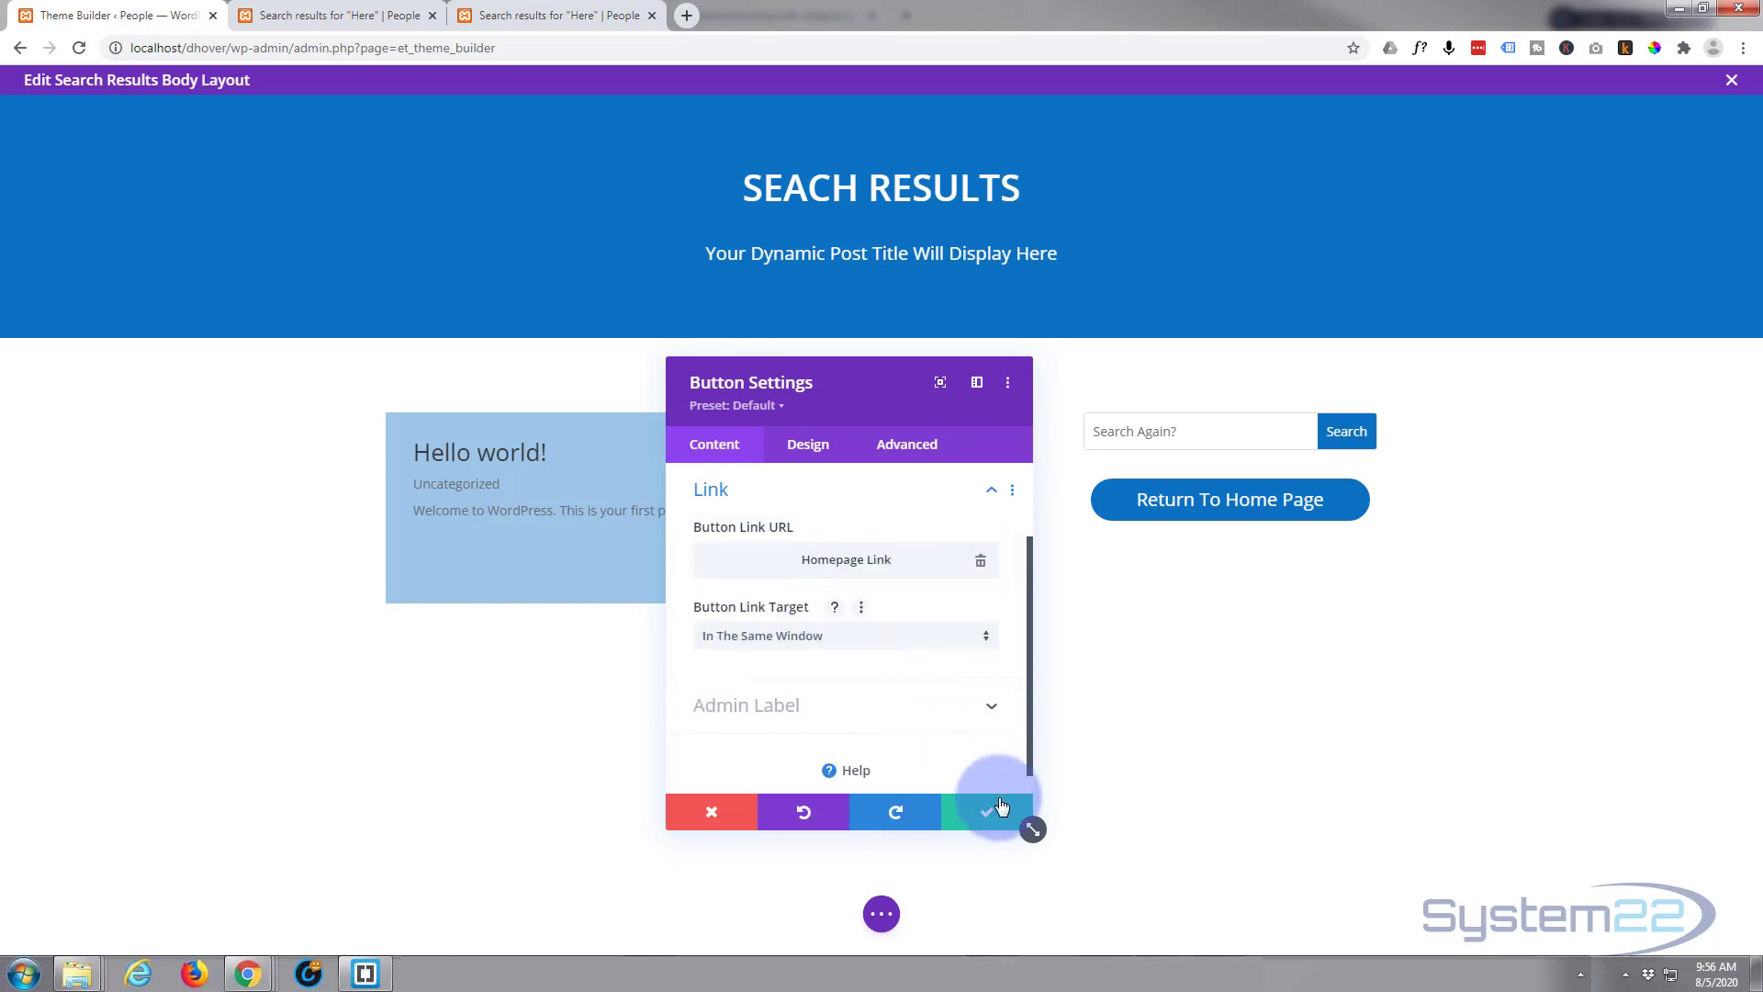
left_click(989, 817)
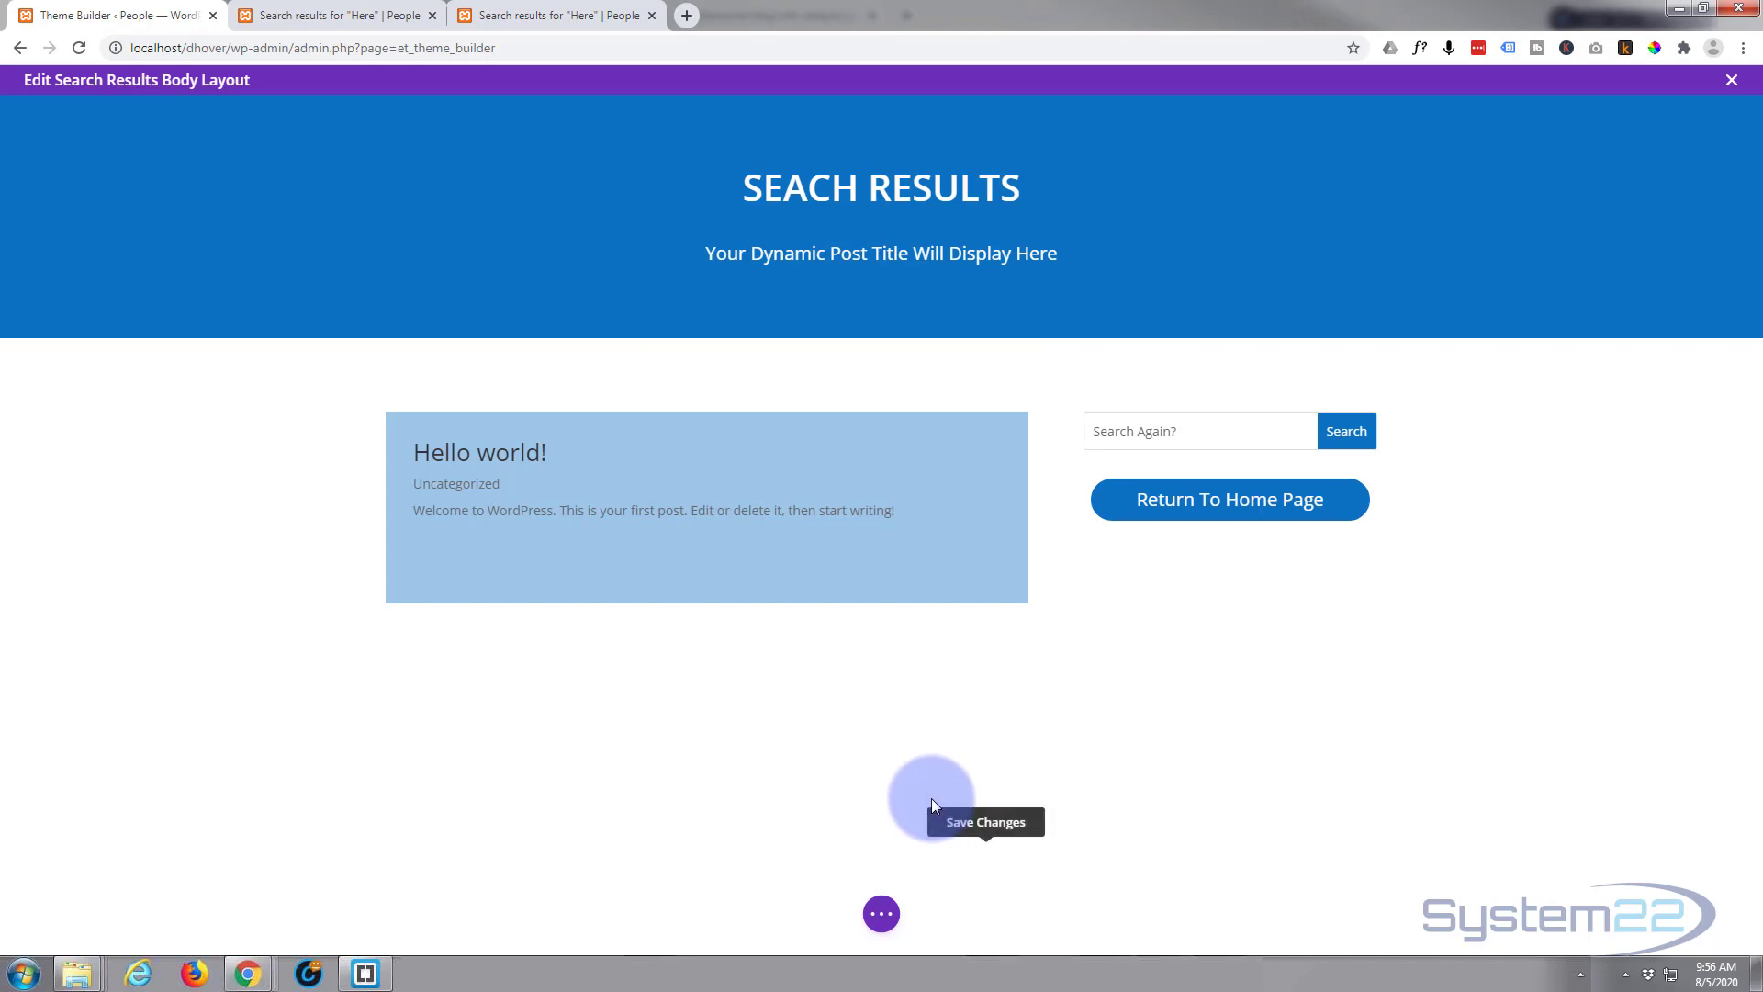
- Duplicate the Return To Home Page button and change the copy's text to "Contact Us"
mouse_move(1214, 505)
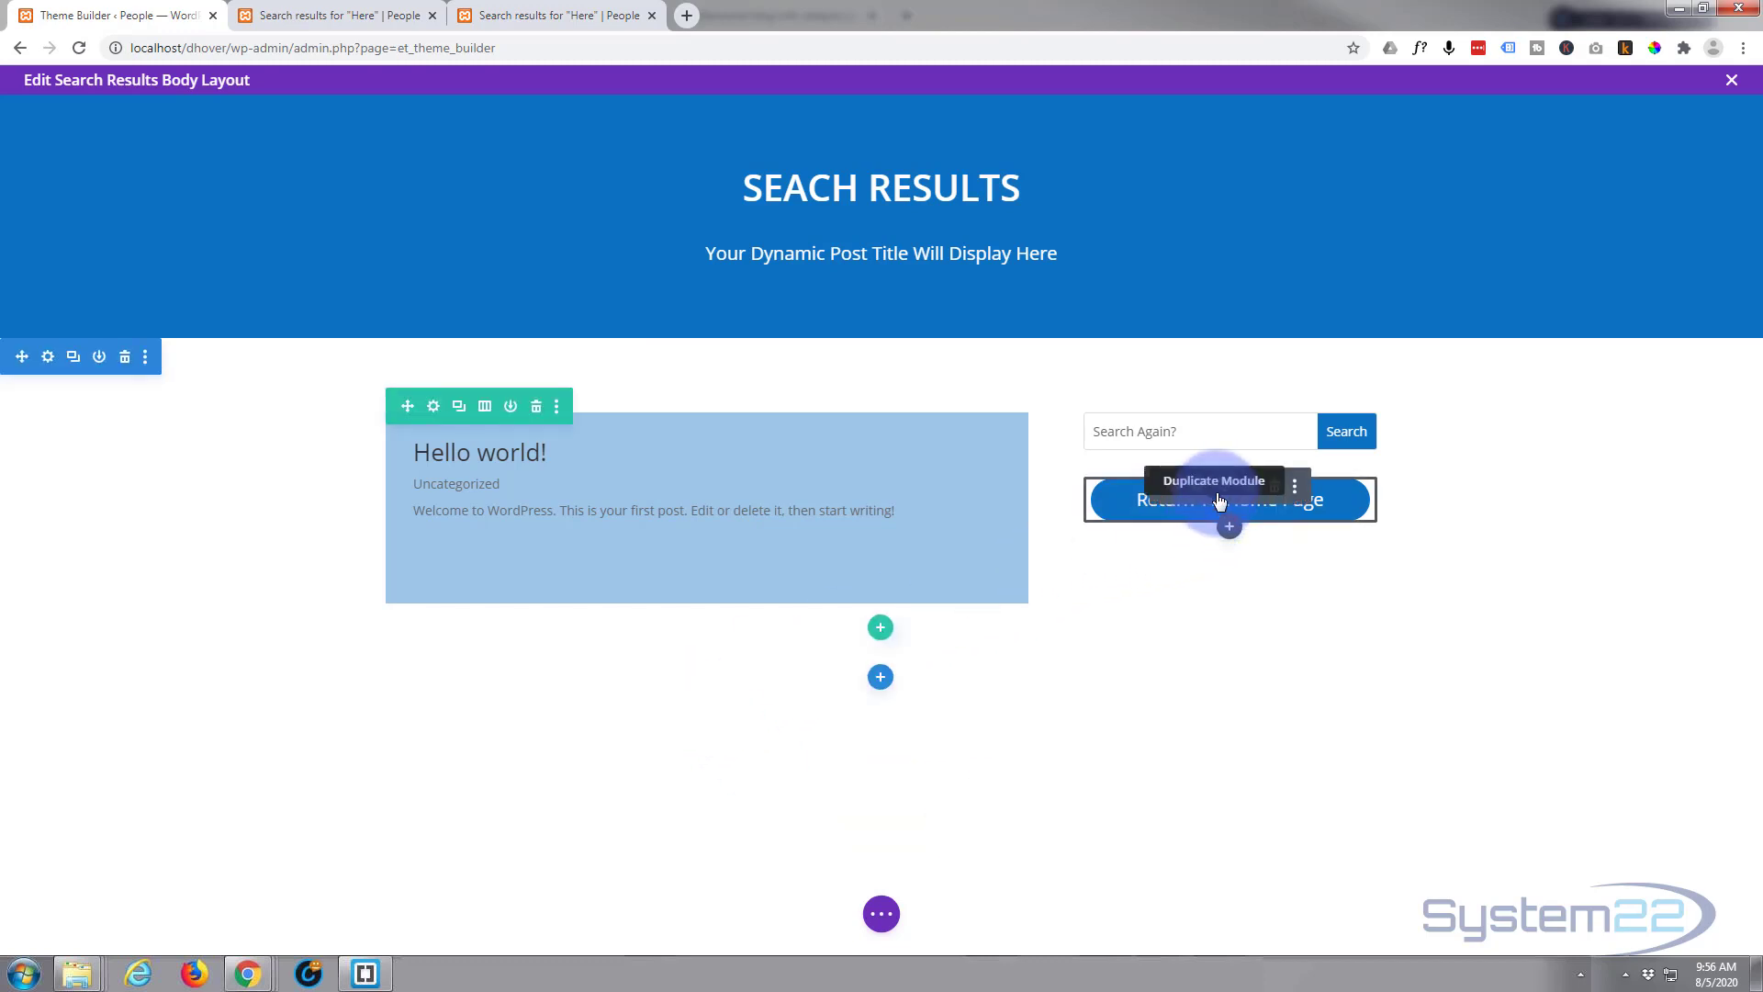
left_click(1225, 490)
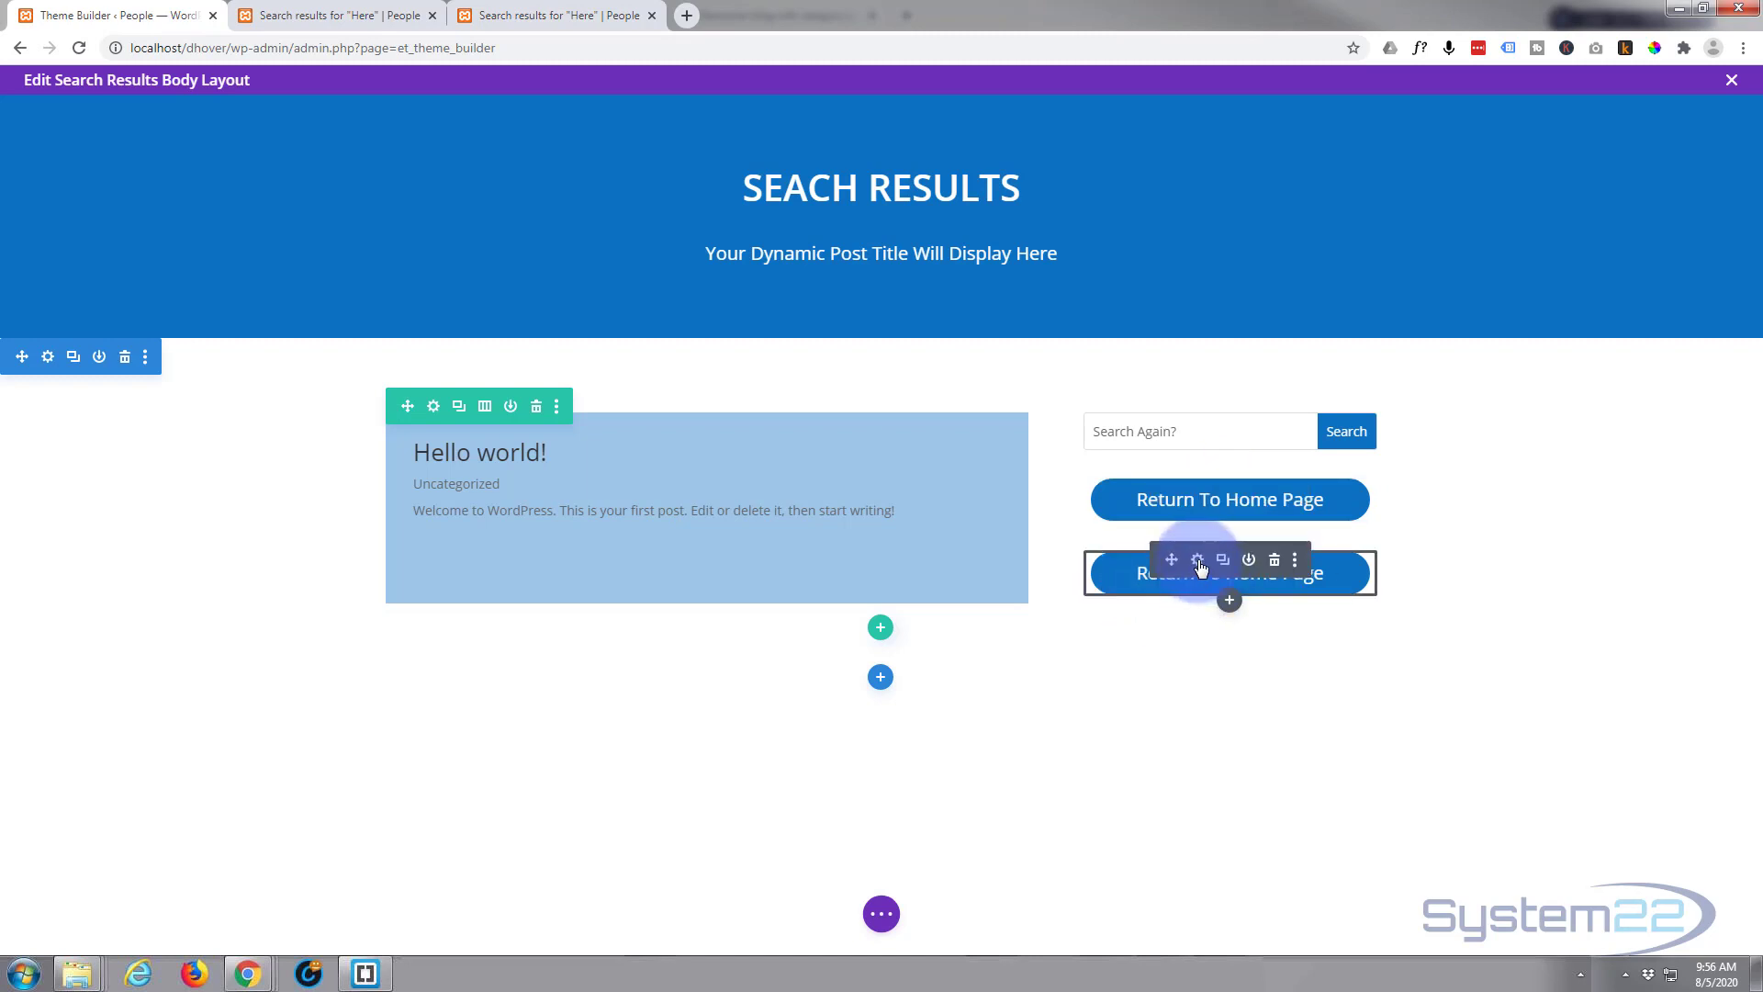
left_click(1198, 560)
left_click(866, 598)
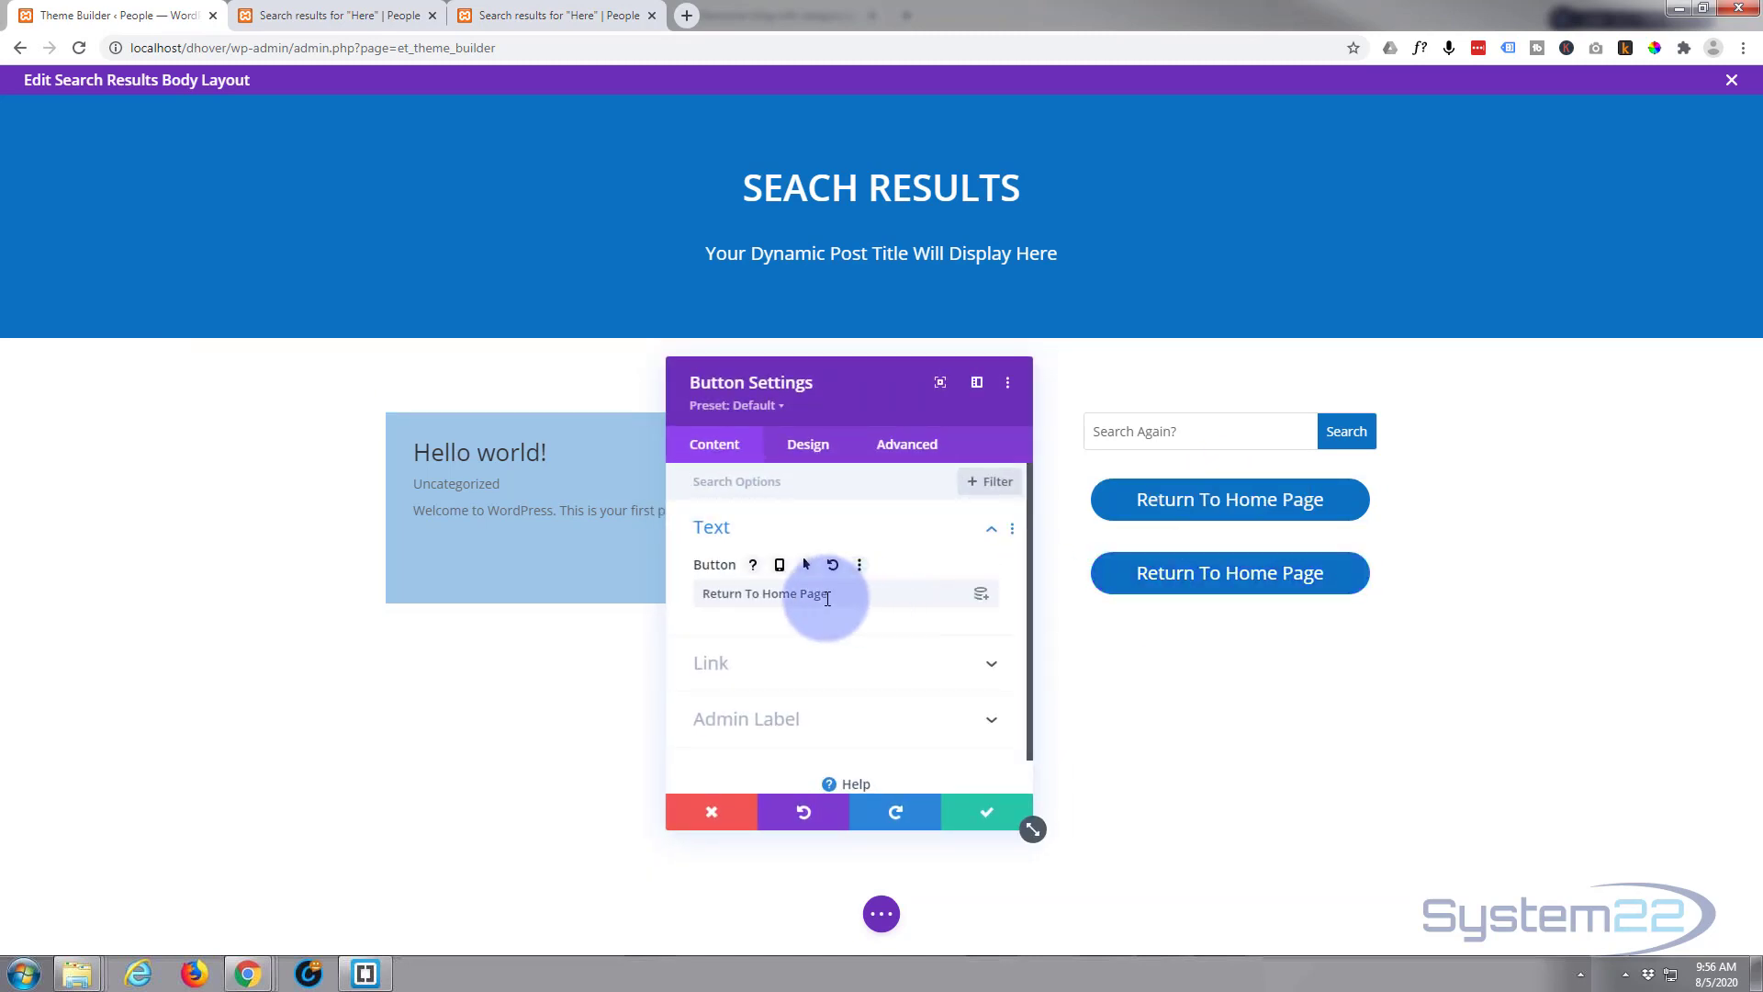
left_click_drag(827, 594, 669, 591)
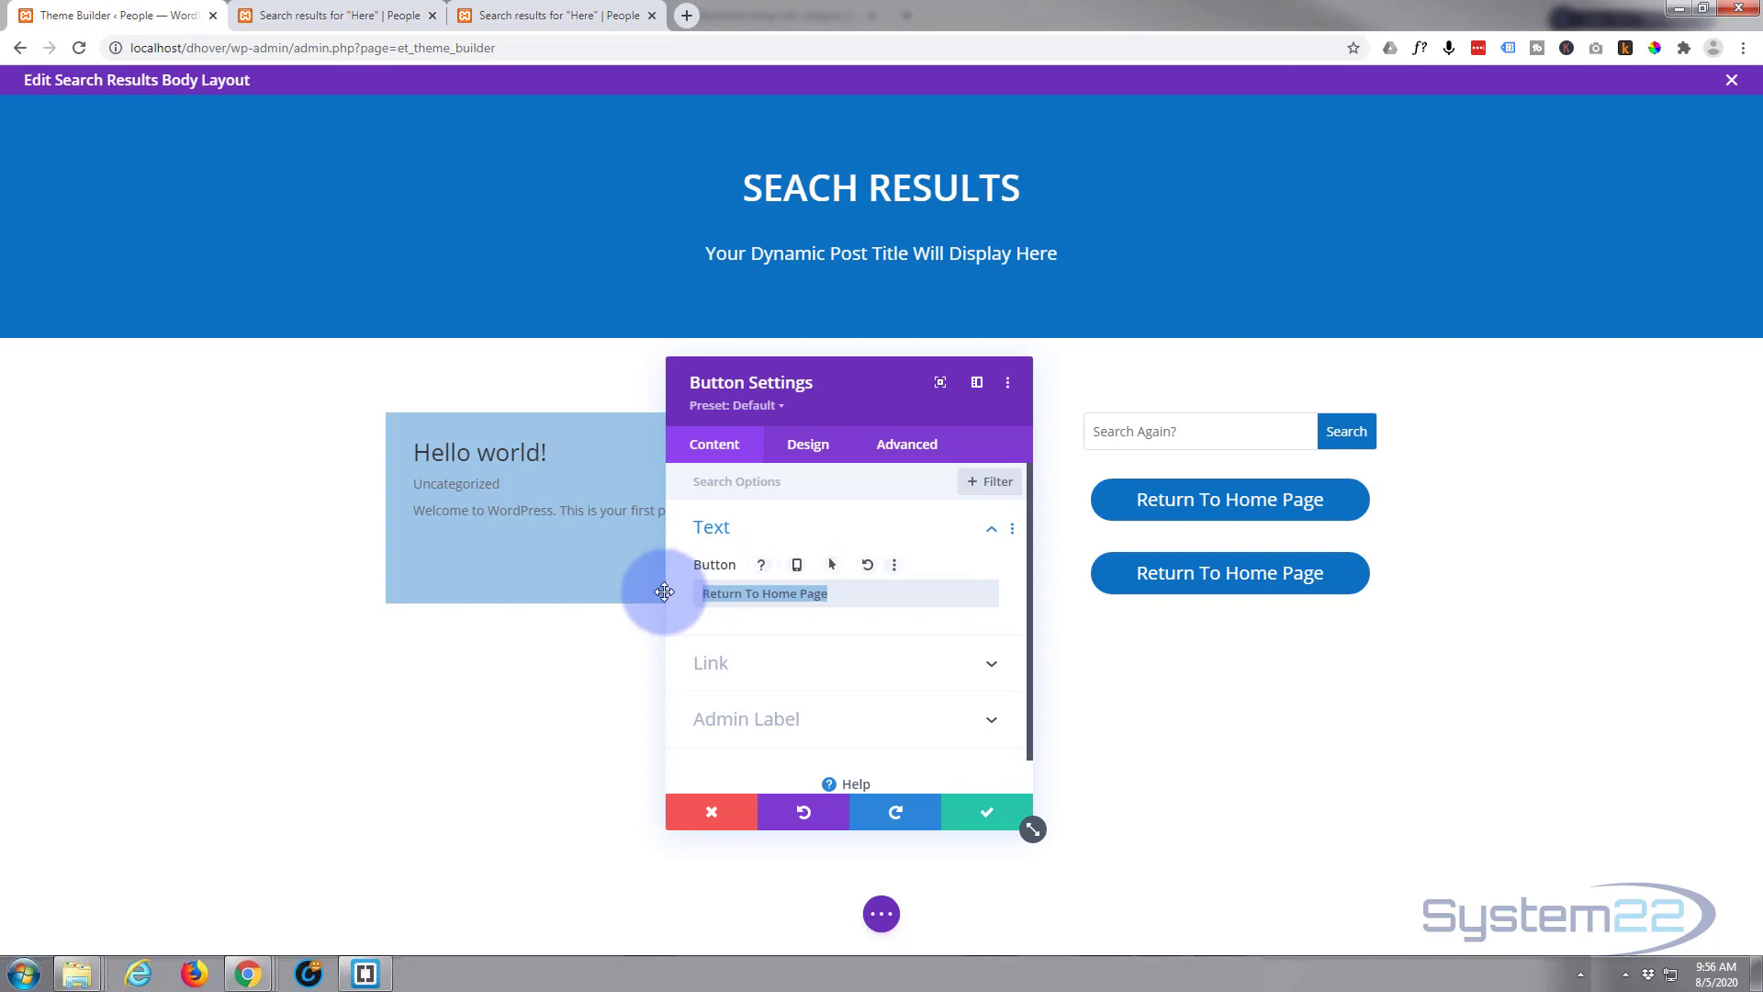
type("Con")
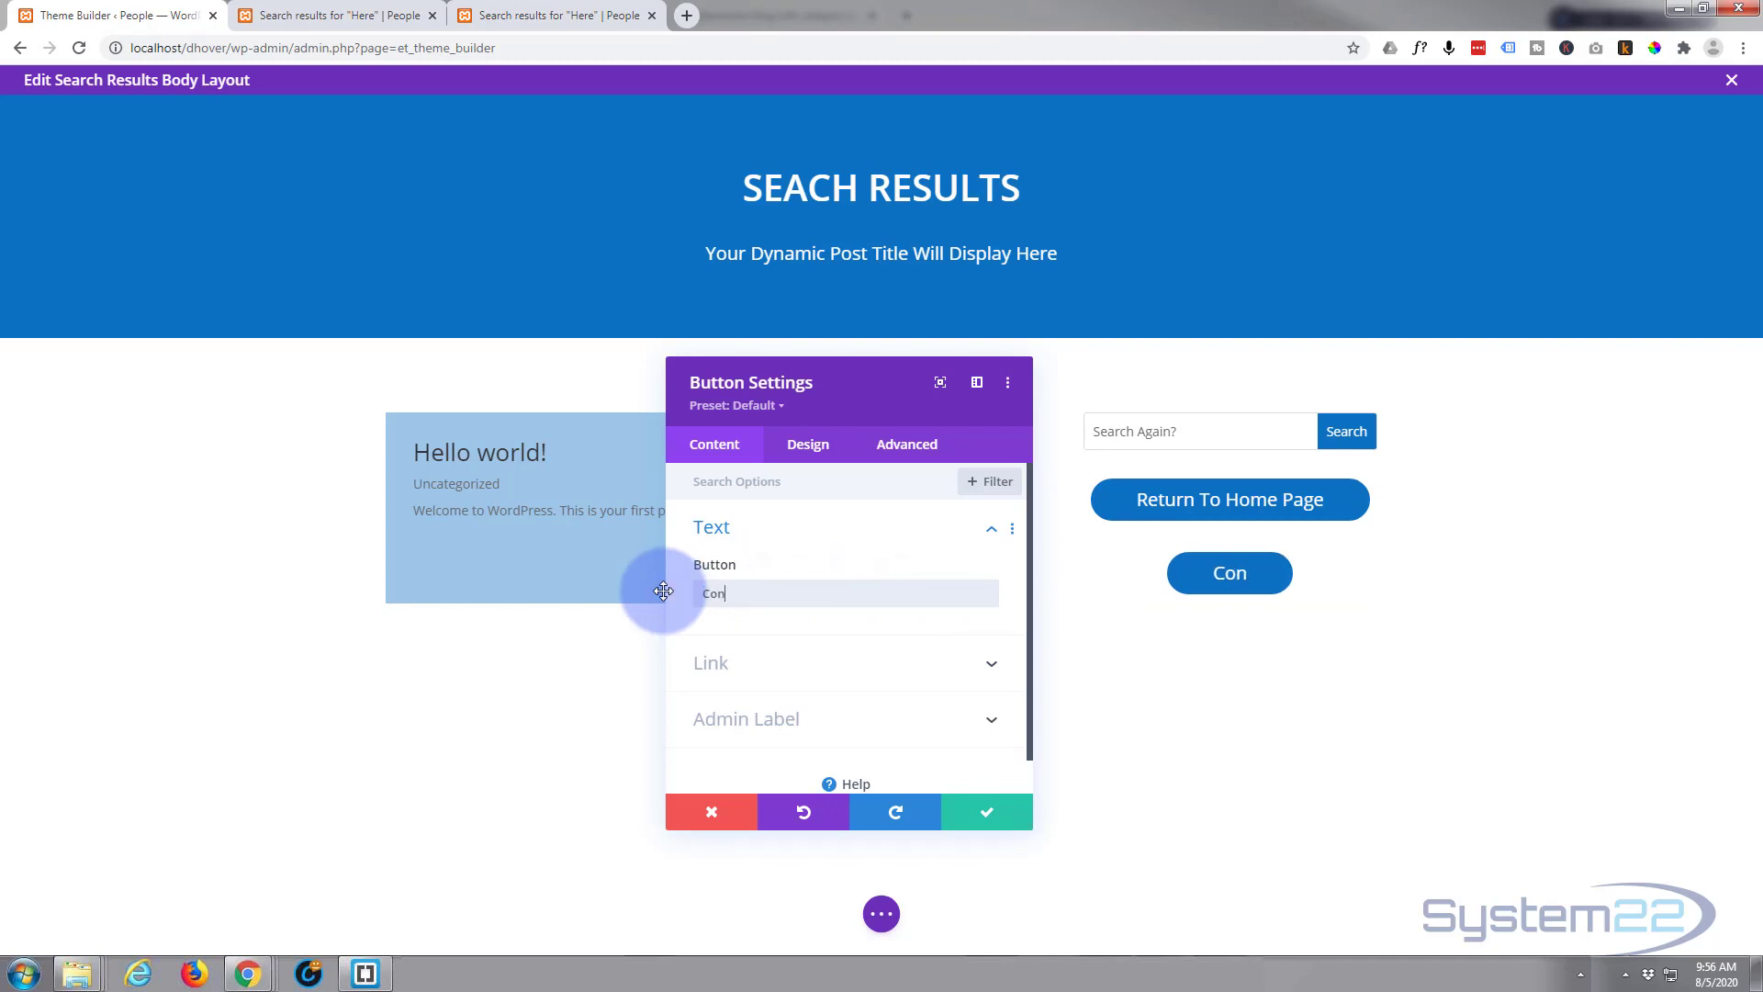
type("tact Us")
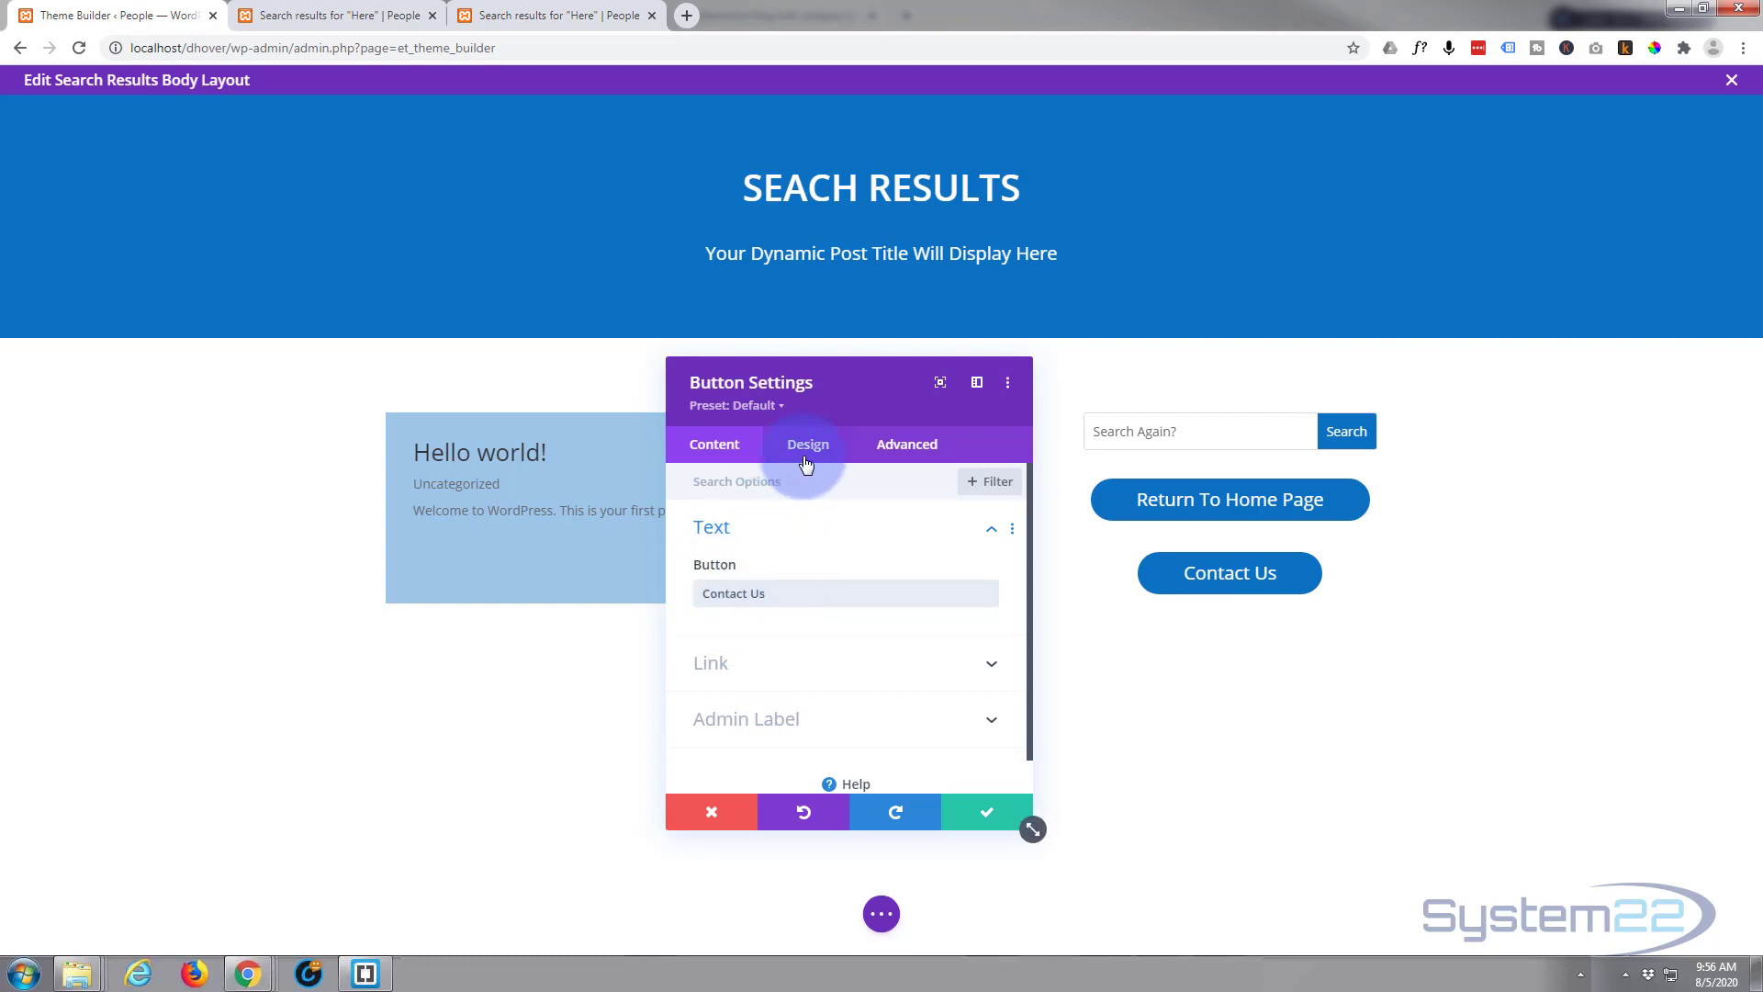
- Set the Contact Us button's linked left and right padding to 100px and save the module
scroll(782, 588, "down", 1)
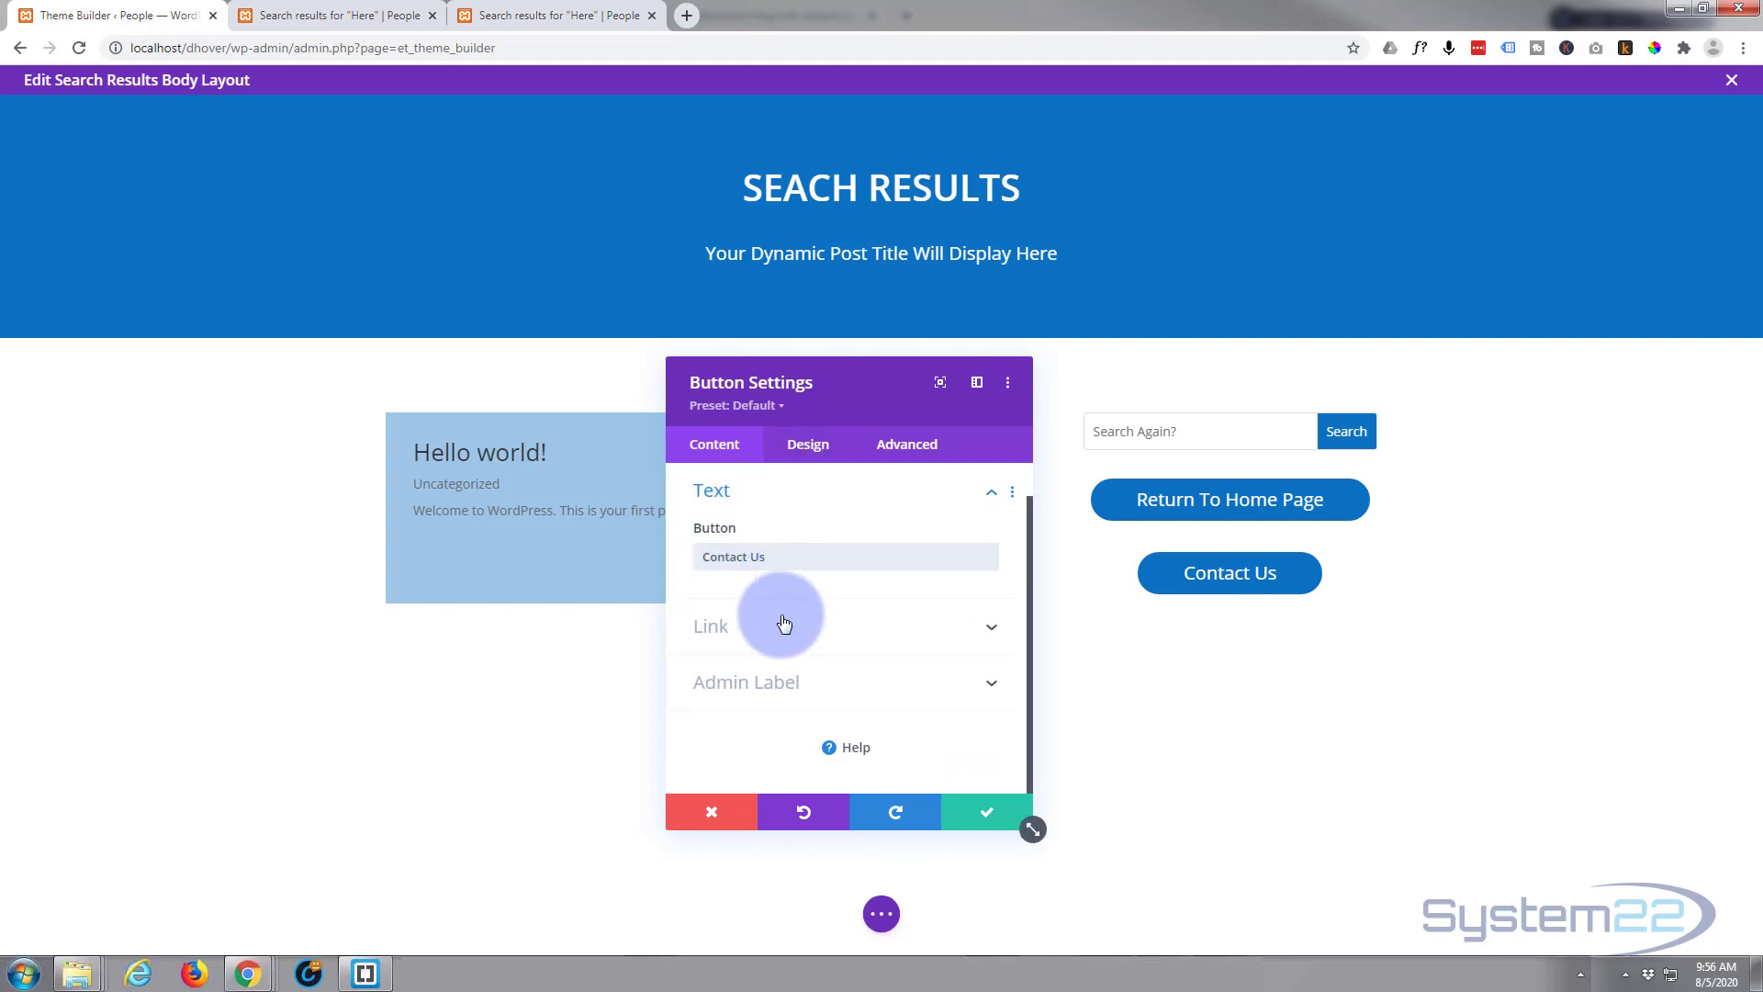
left_click(808, 445)
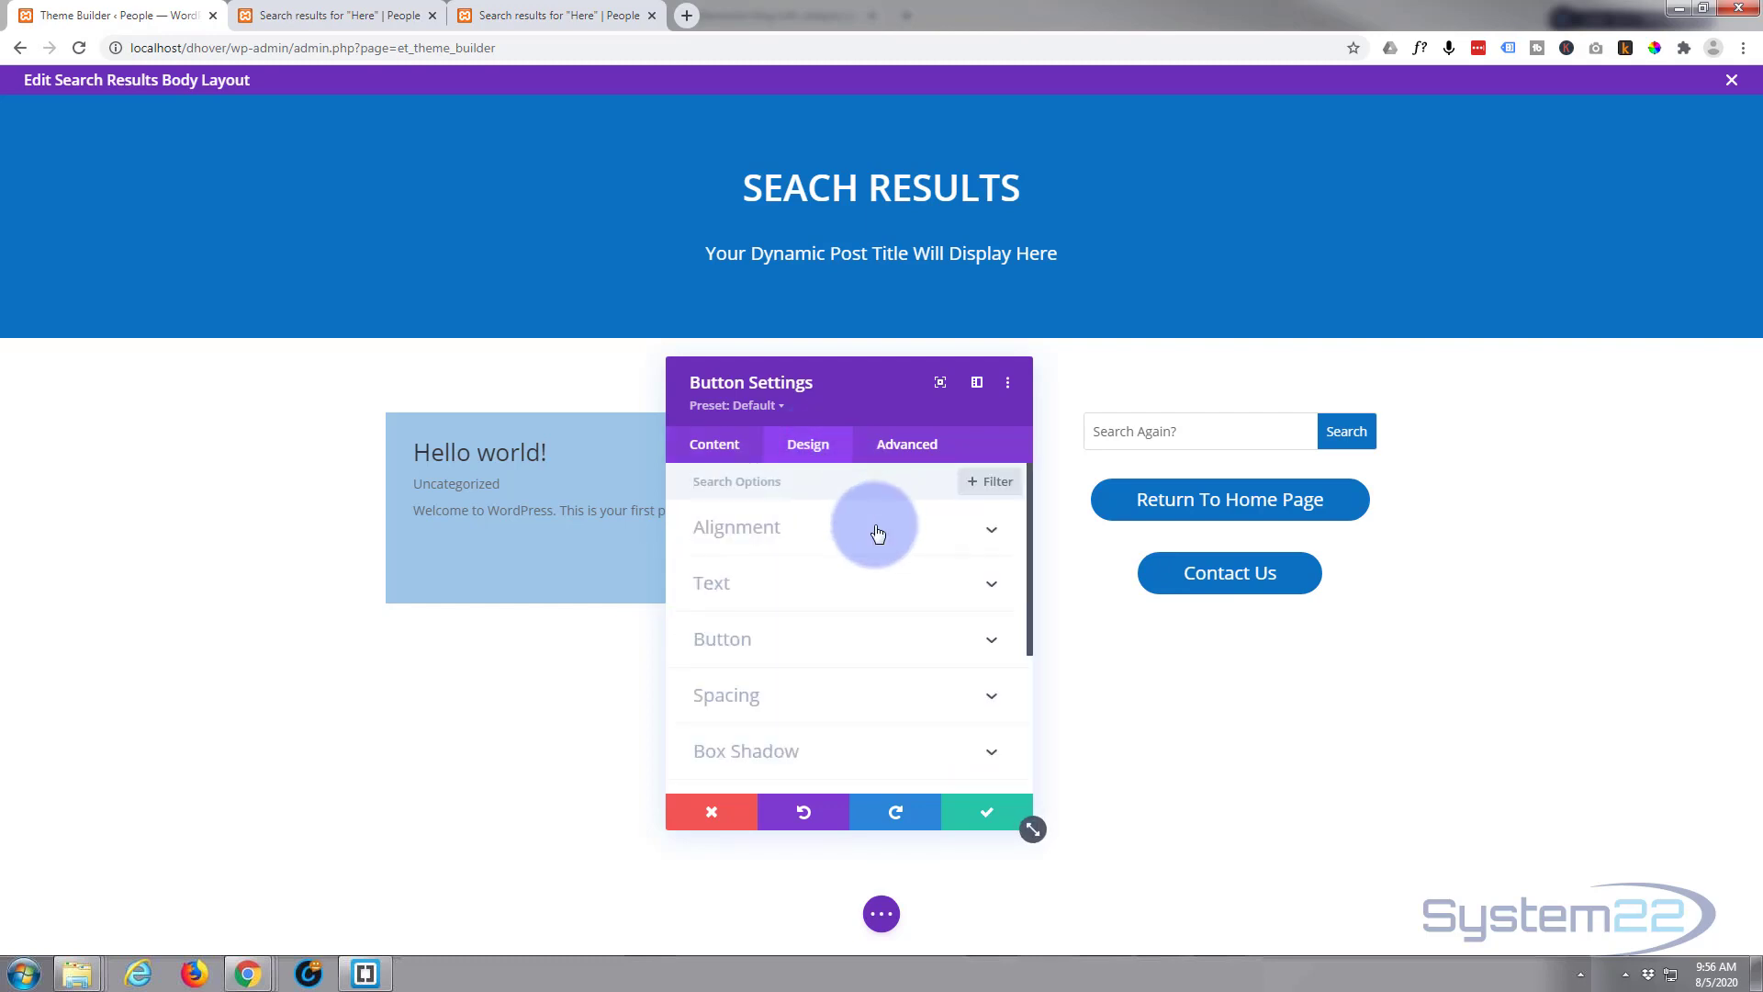
scroll(878, 535, "down", 2)
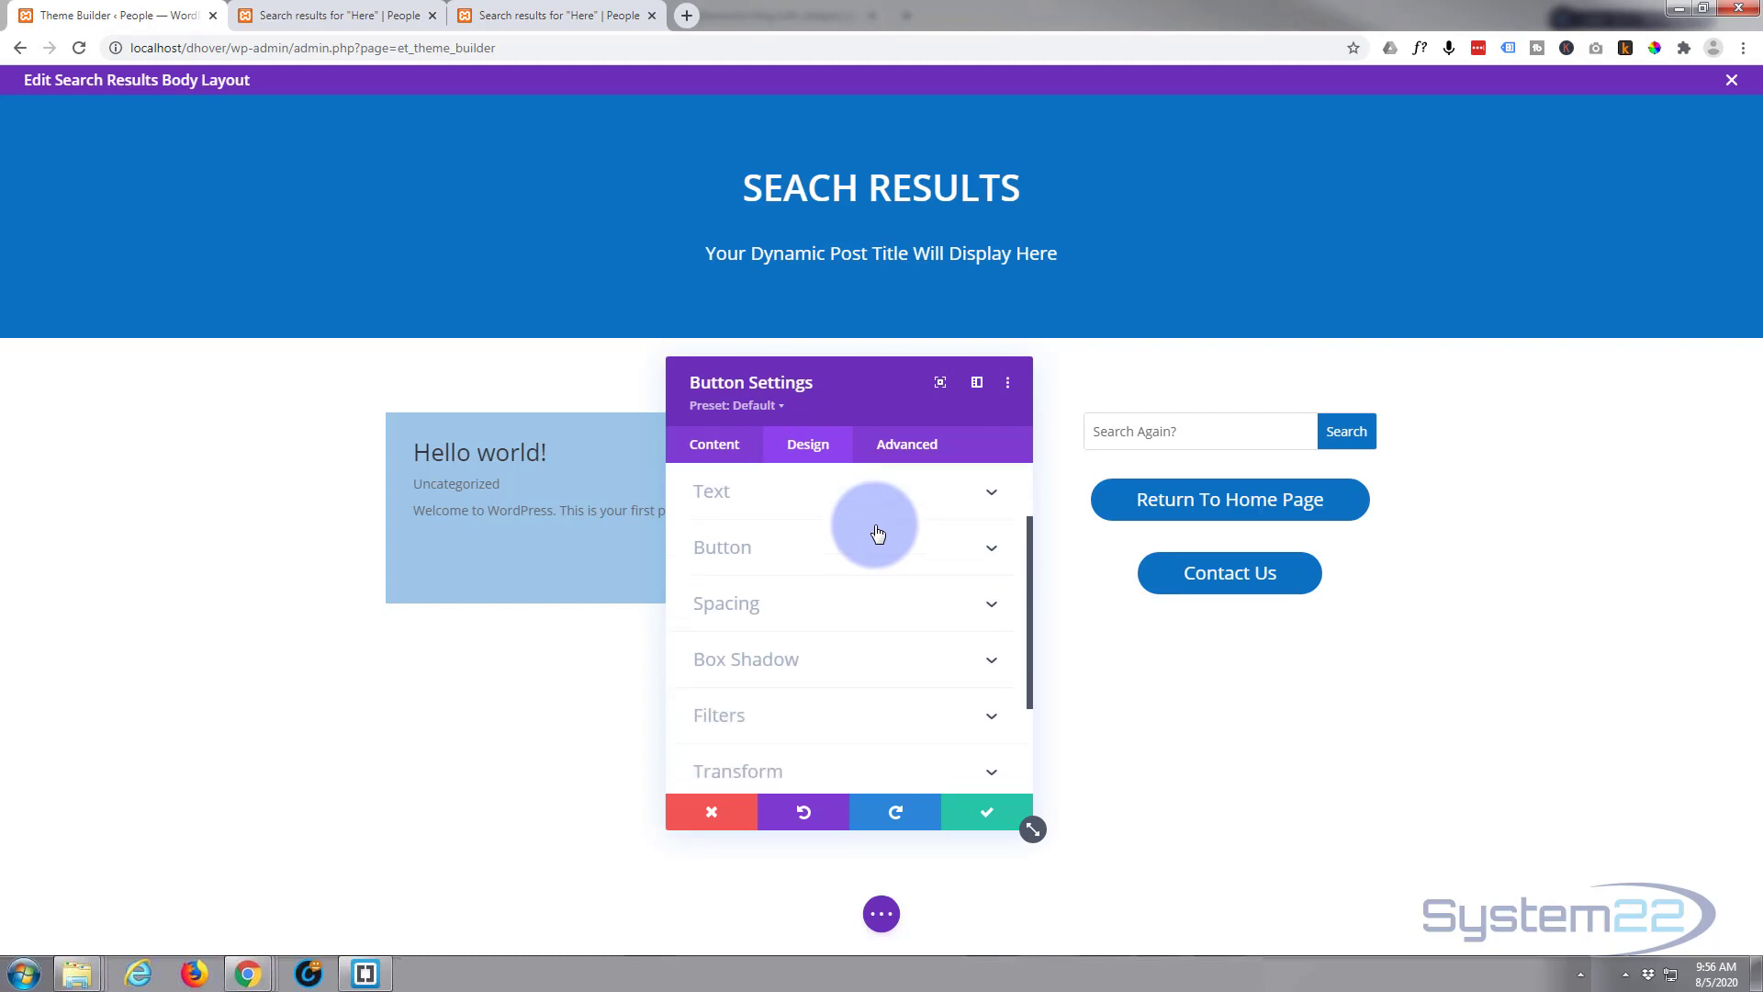
left_click(856, 602)
left_click(871, 647)
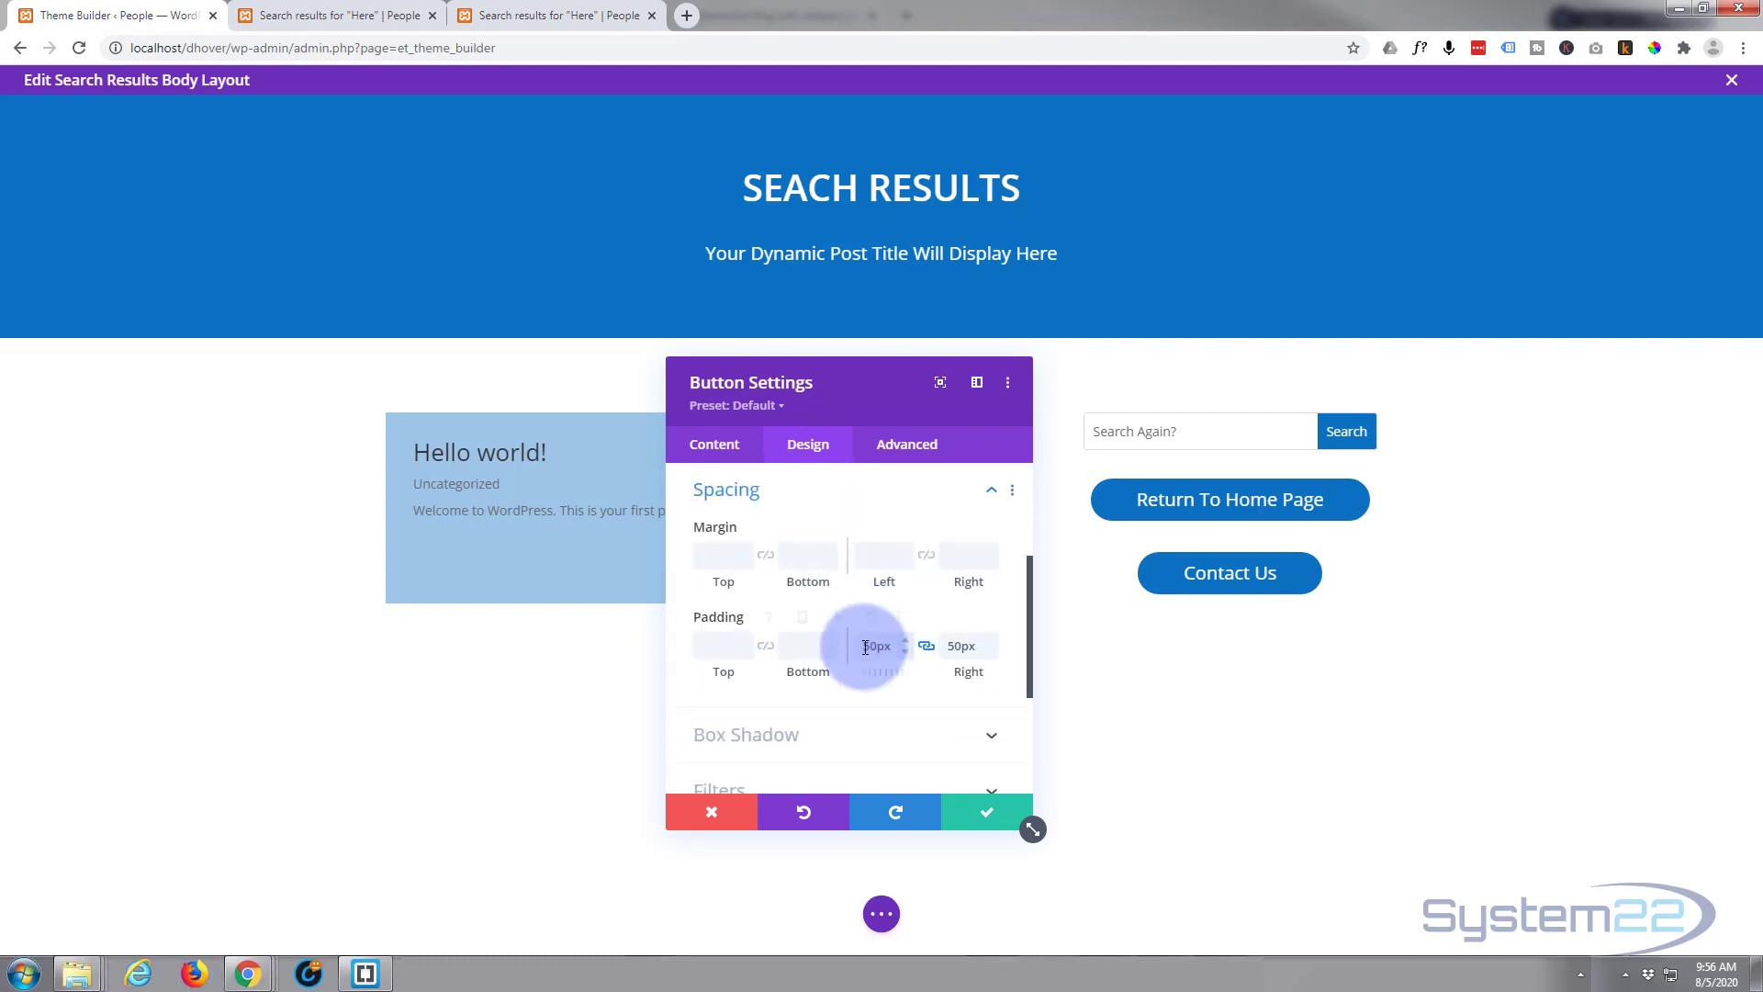
type("100")
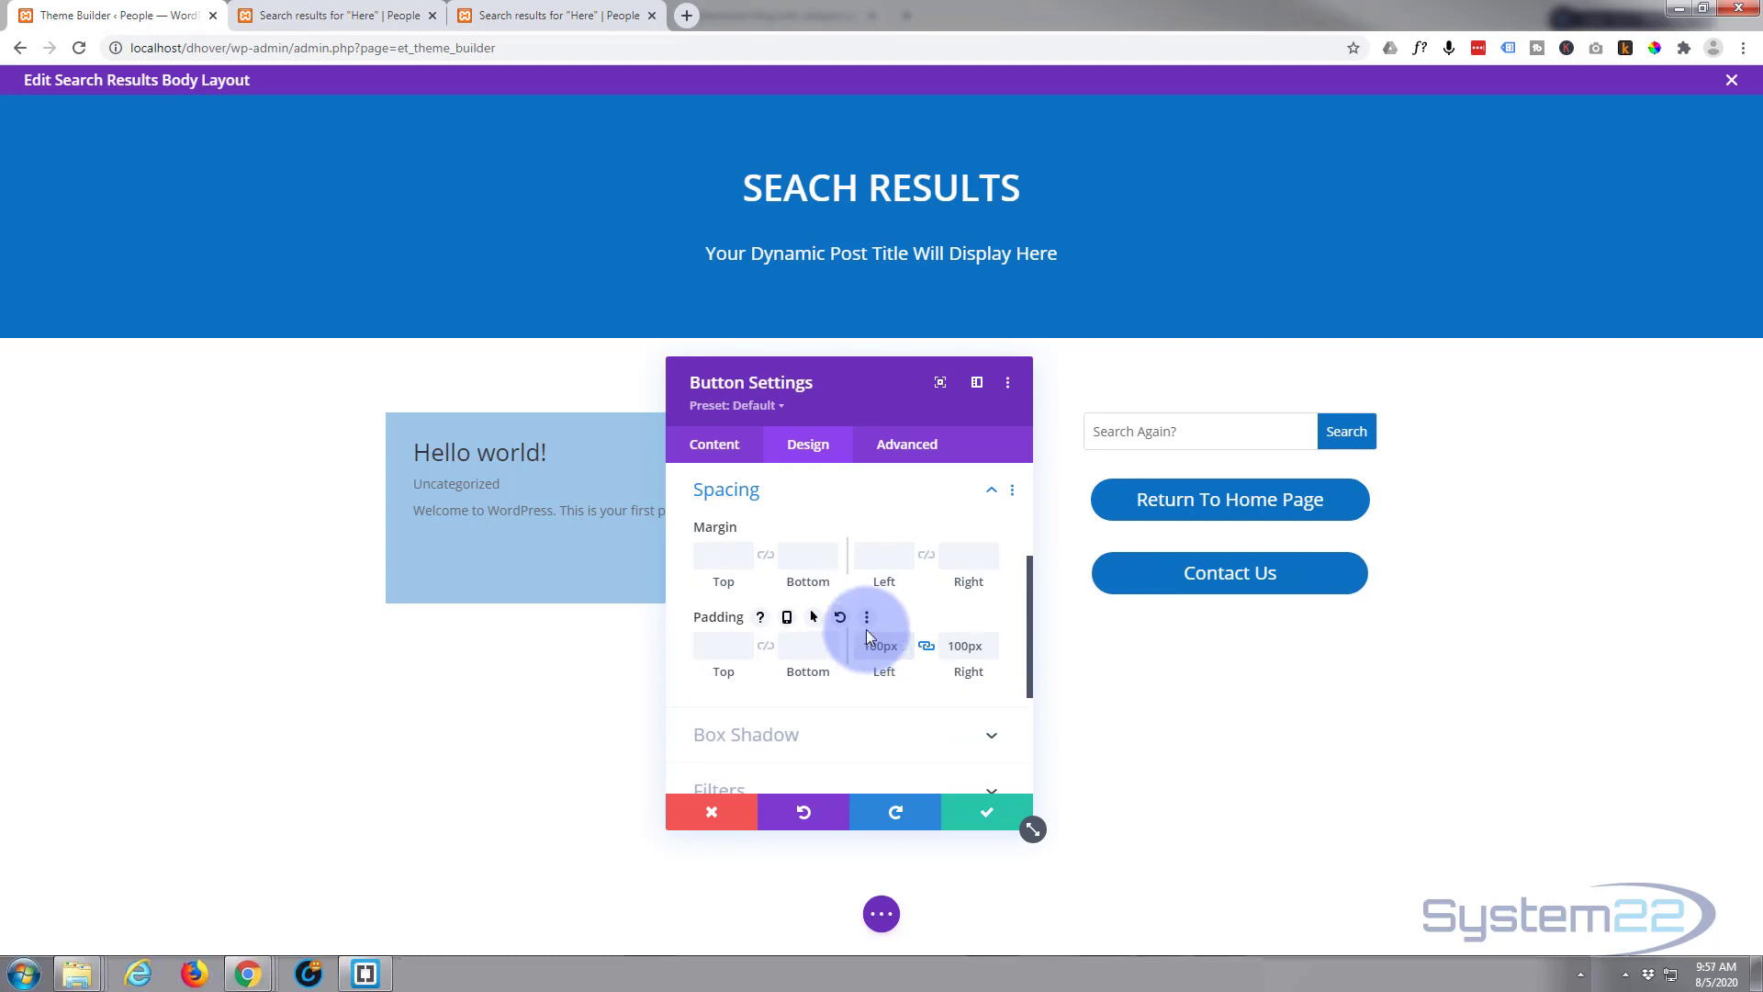
left_click(988, 812)
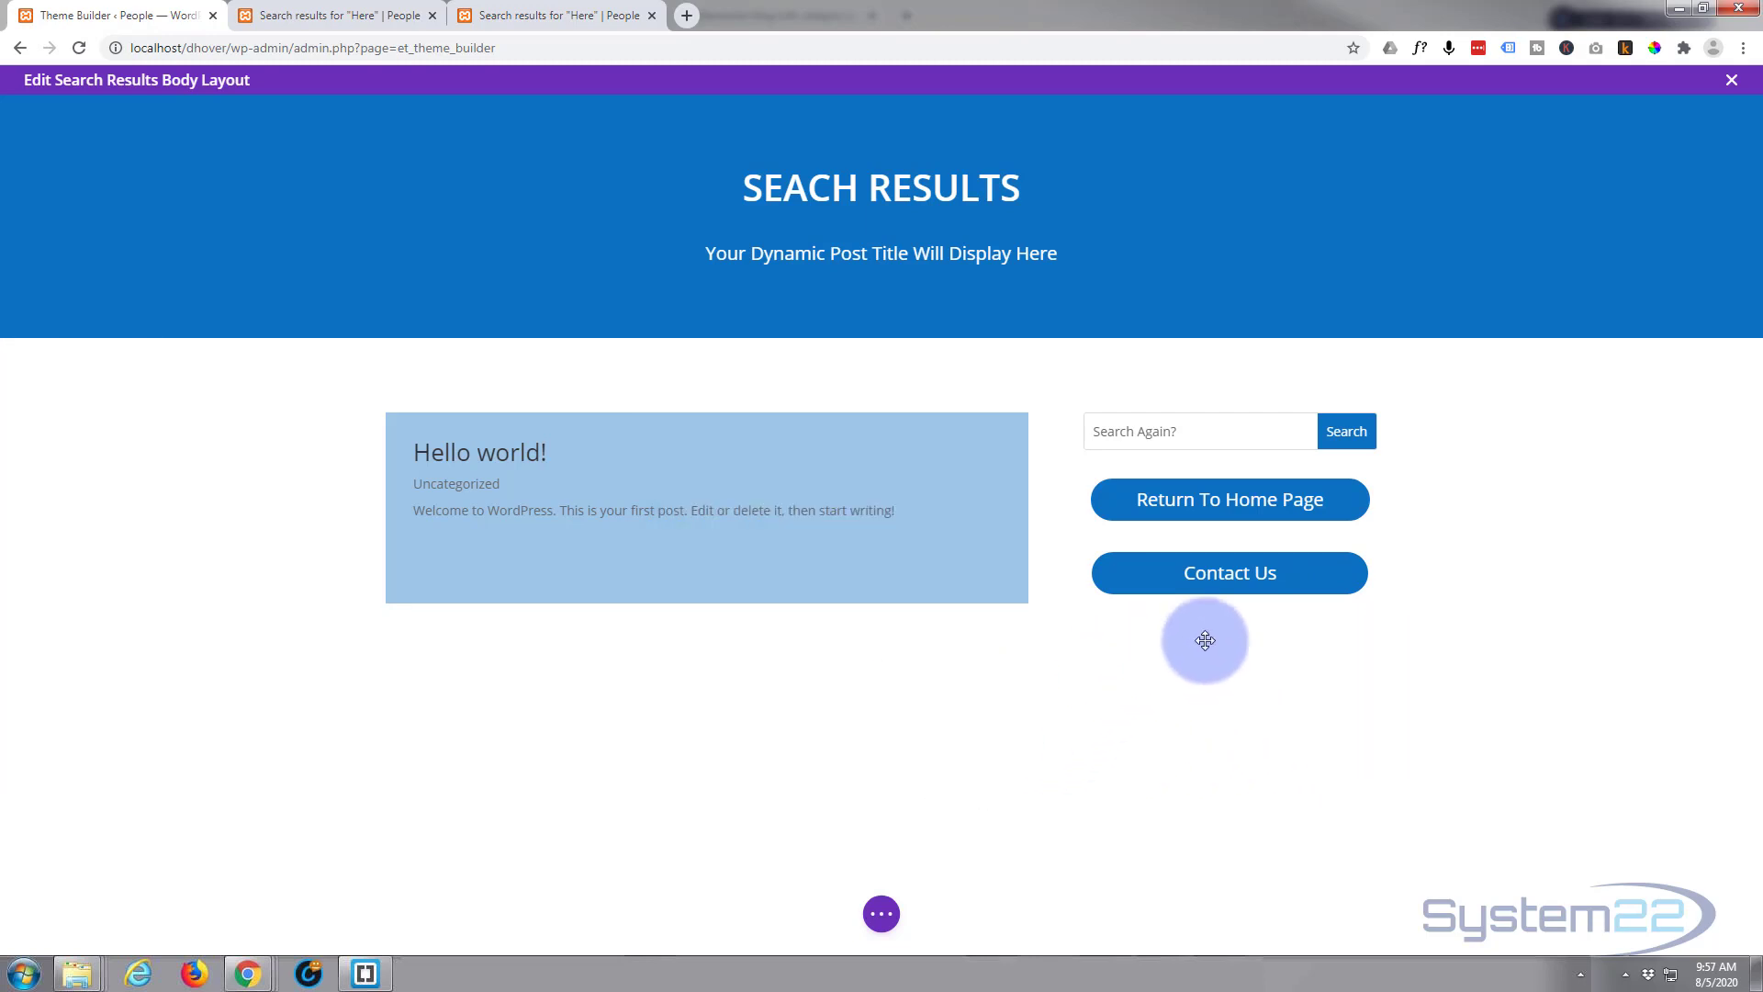
- Insert a regular section with a single-column row below the search results section
mouse_move(874, 675)
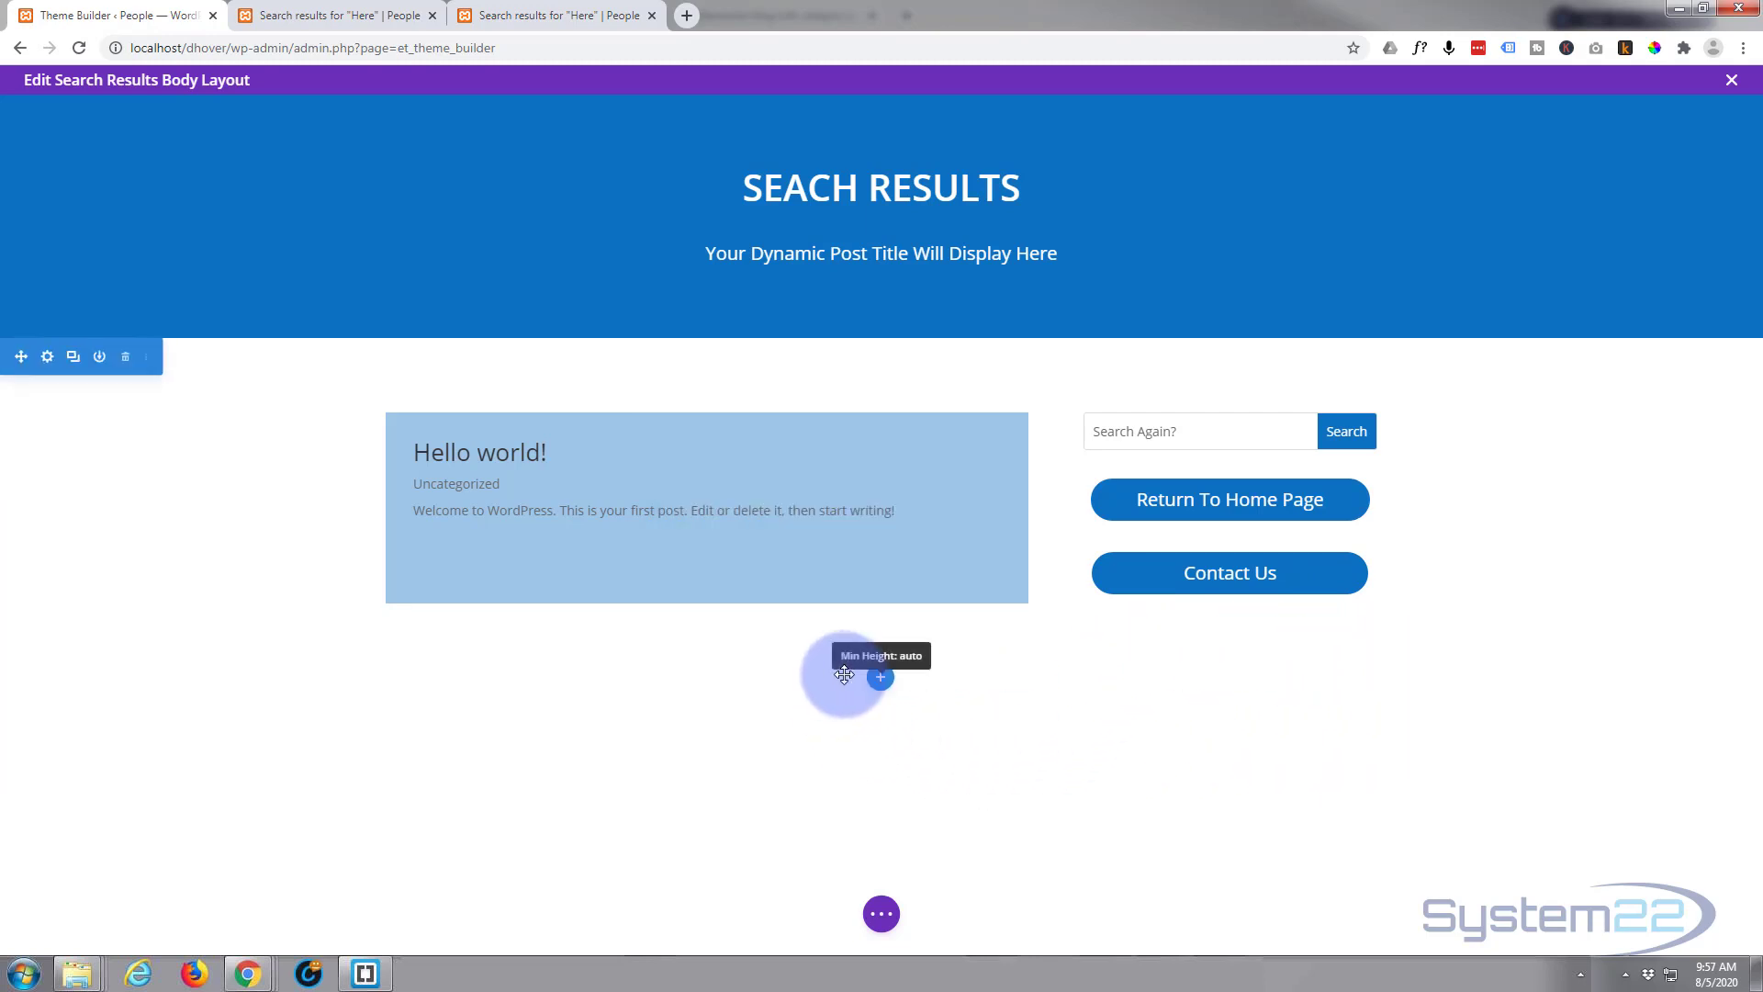
left_click(880, 679)
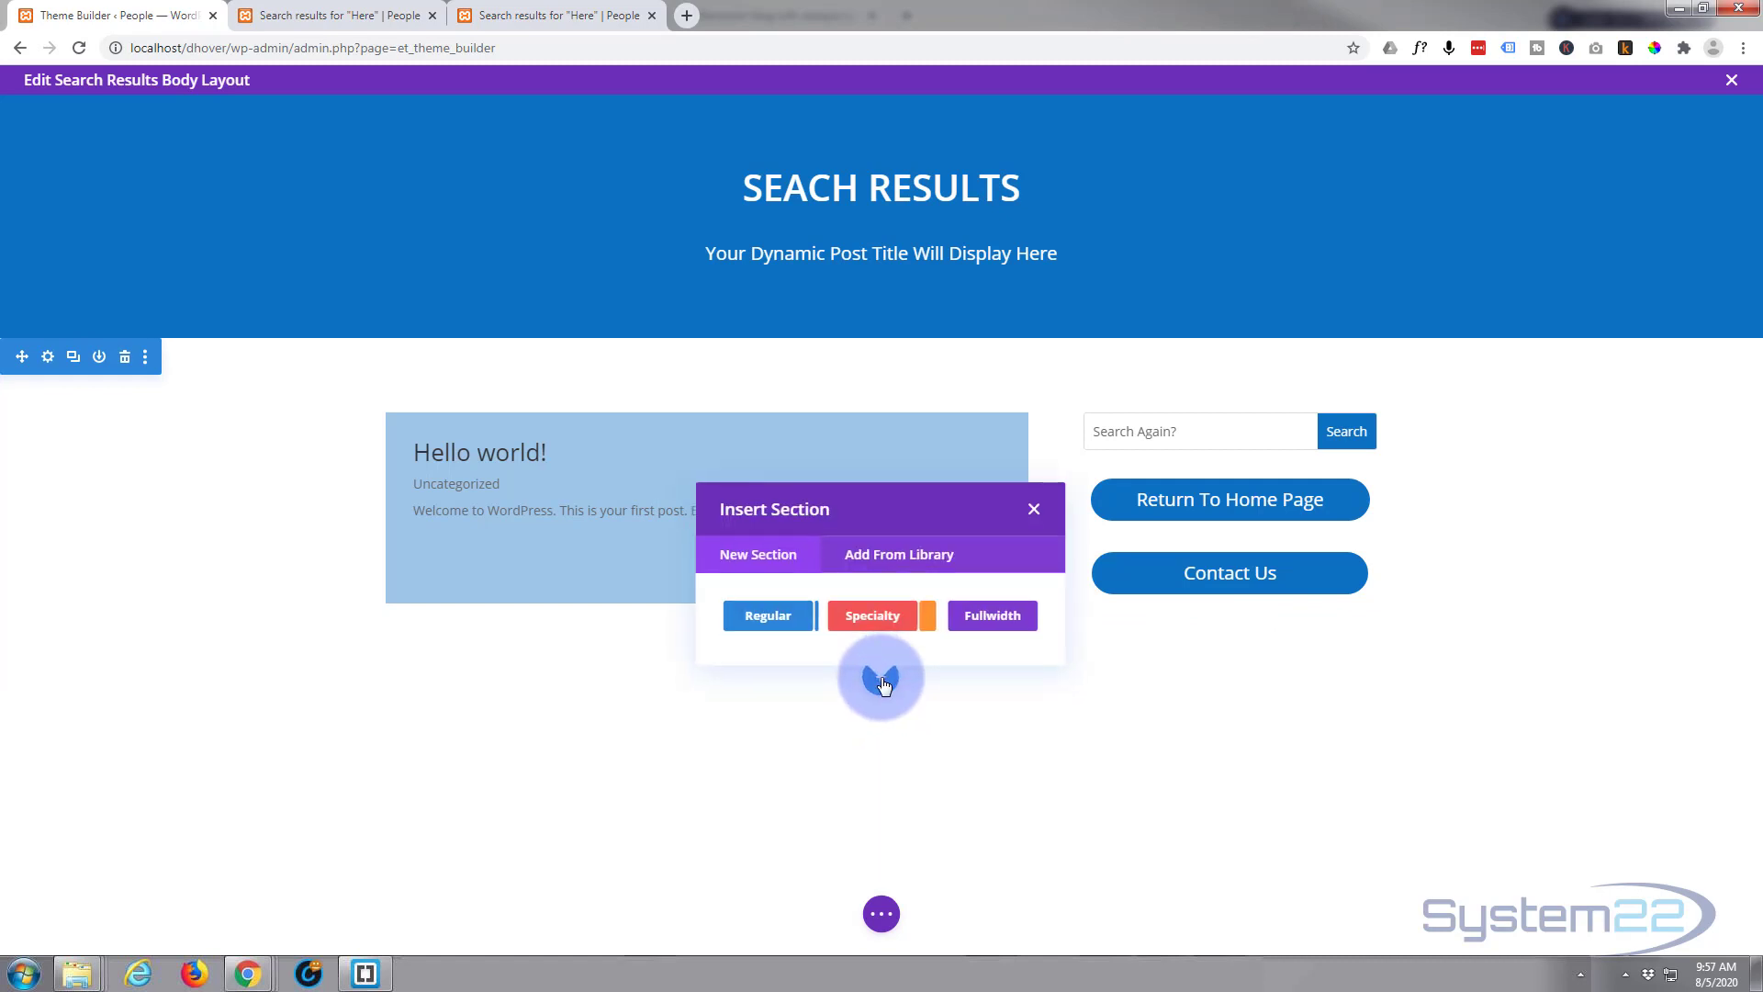
left_click(776, 624)
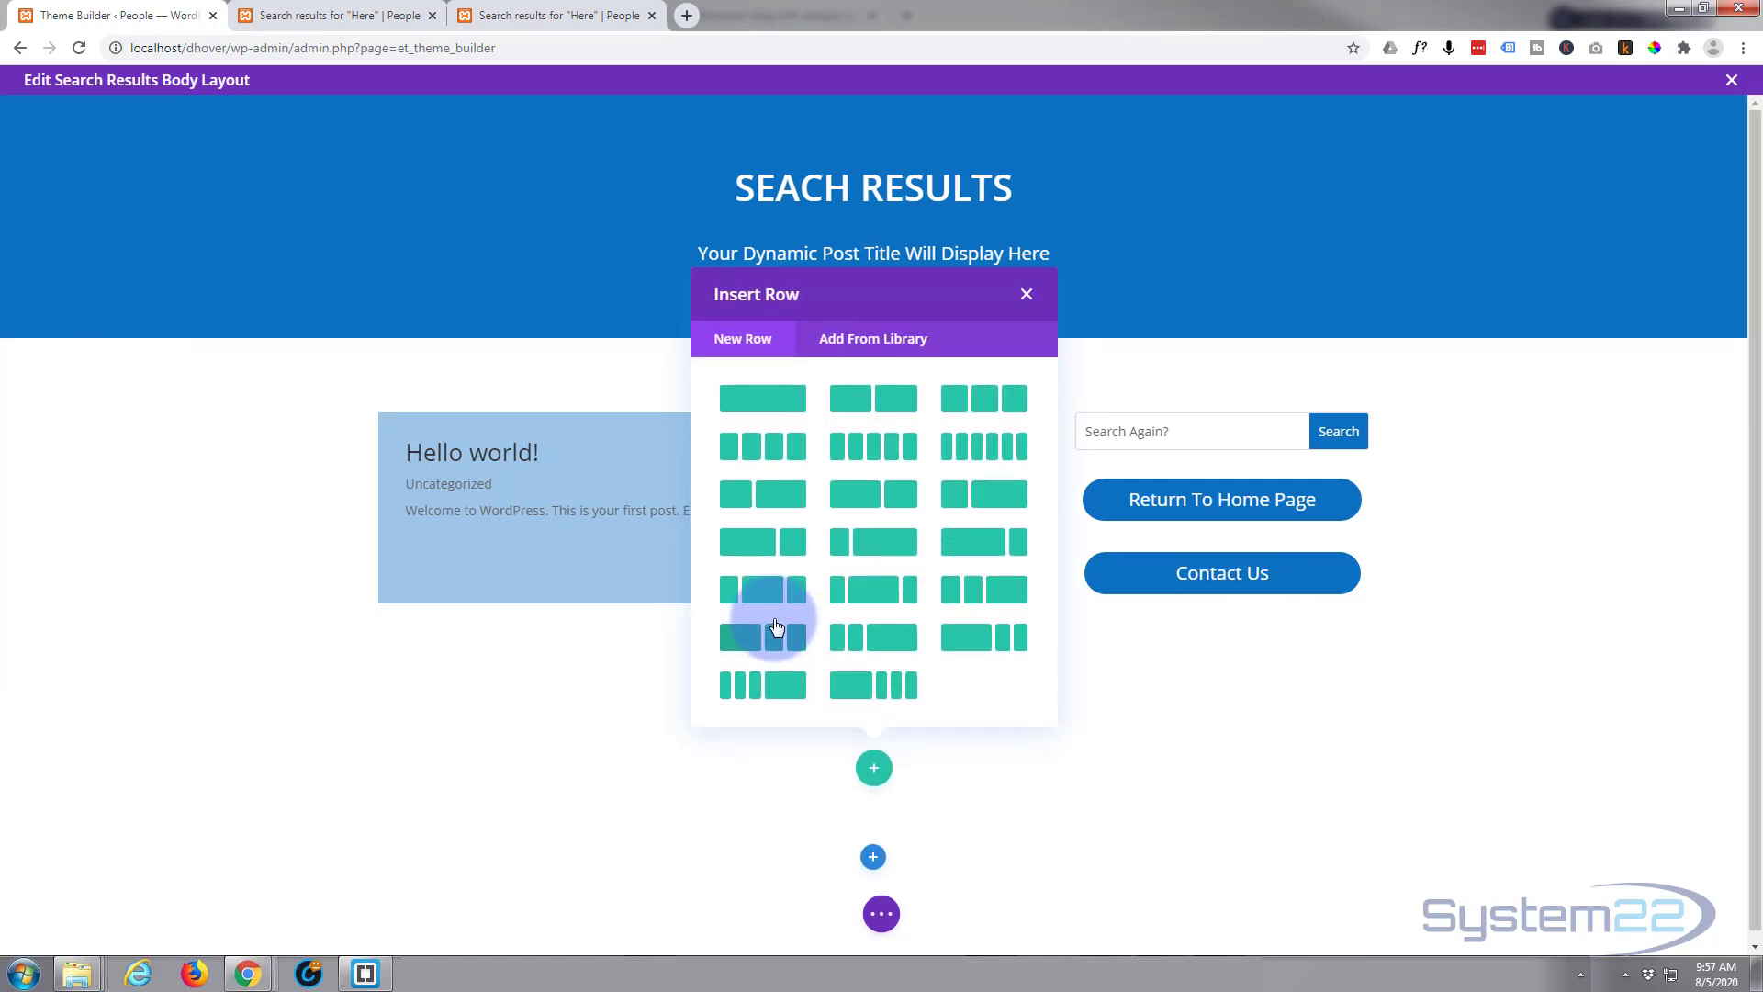
left_click(755, 407)
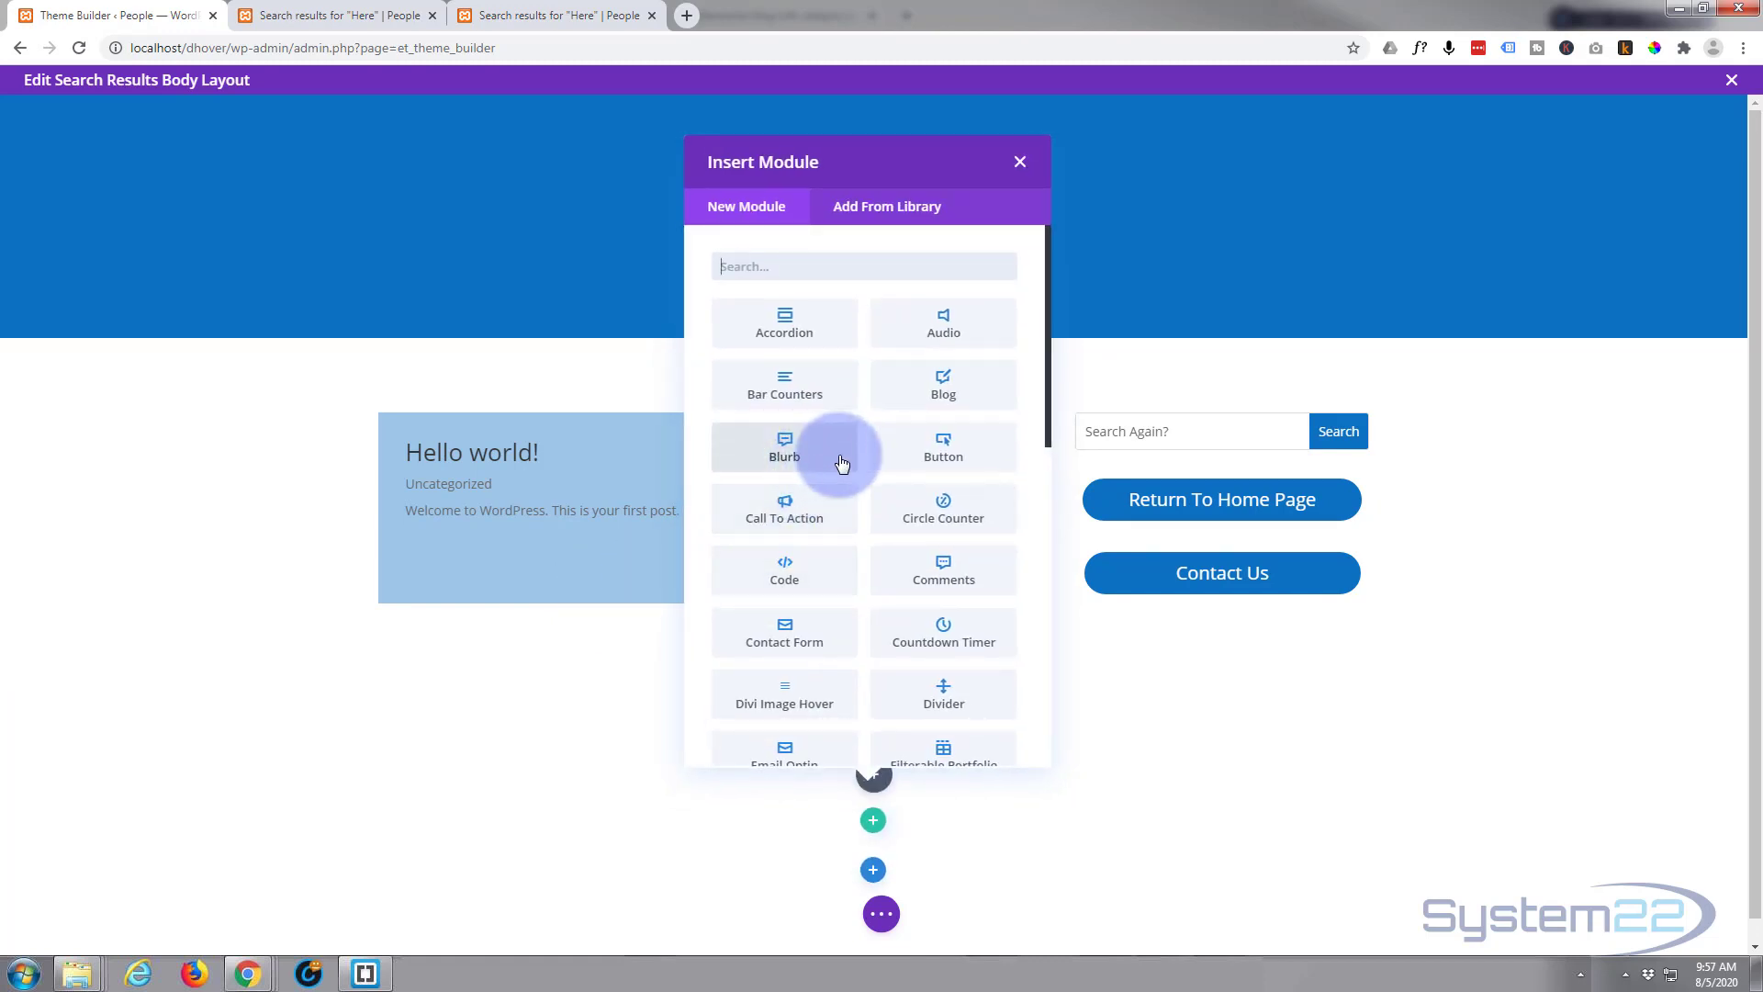
- Add a Gallery module with the first four media library images to the new row and save it
scroll(842, 462, "down", 1)
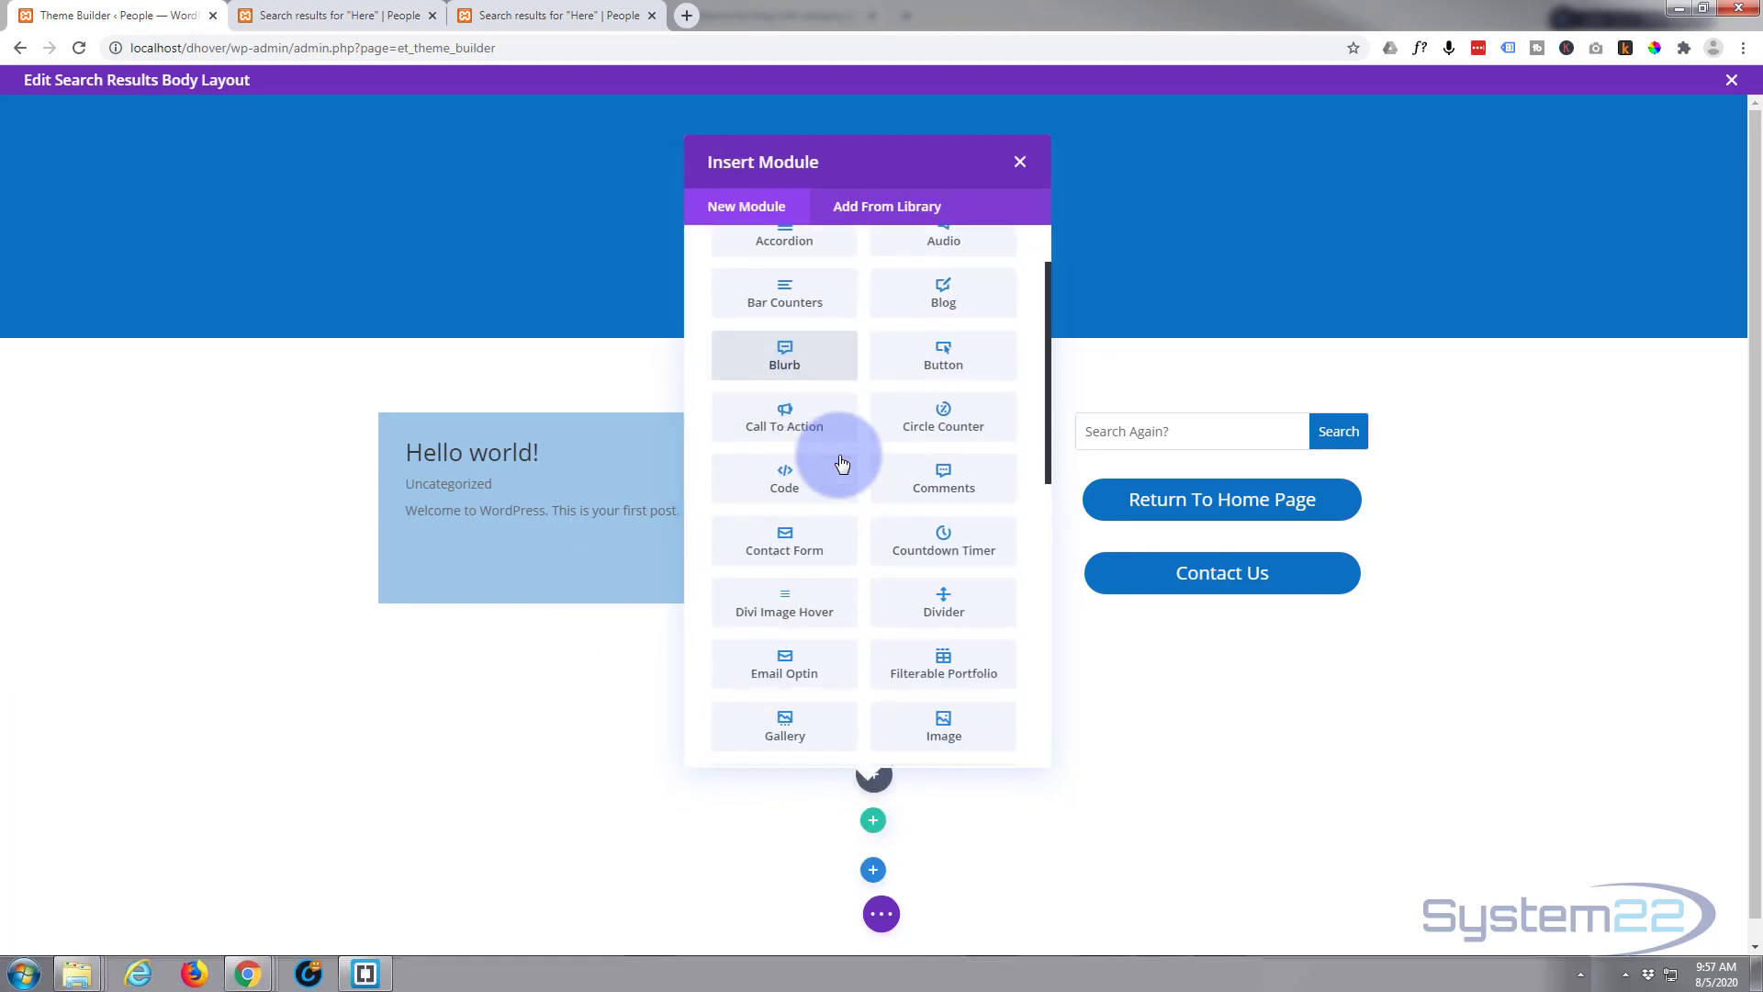
left_click(792, 732)
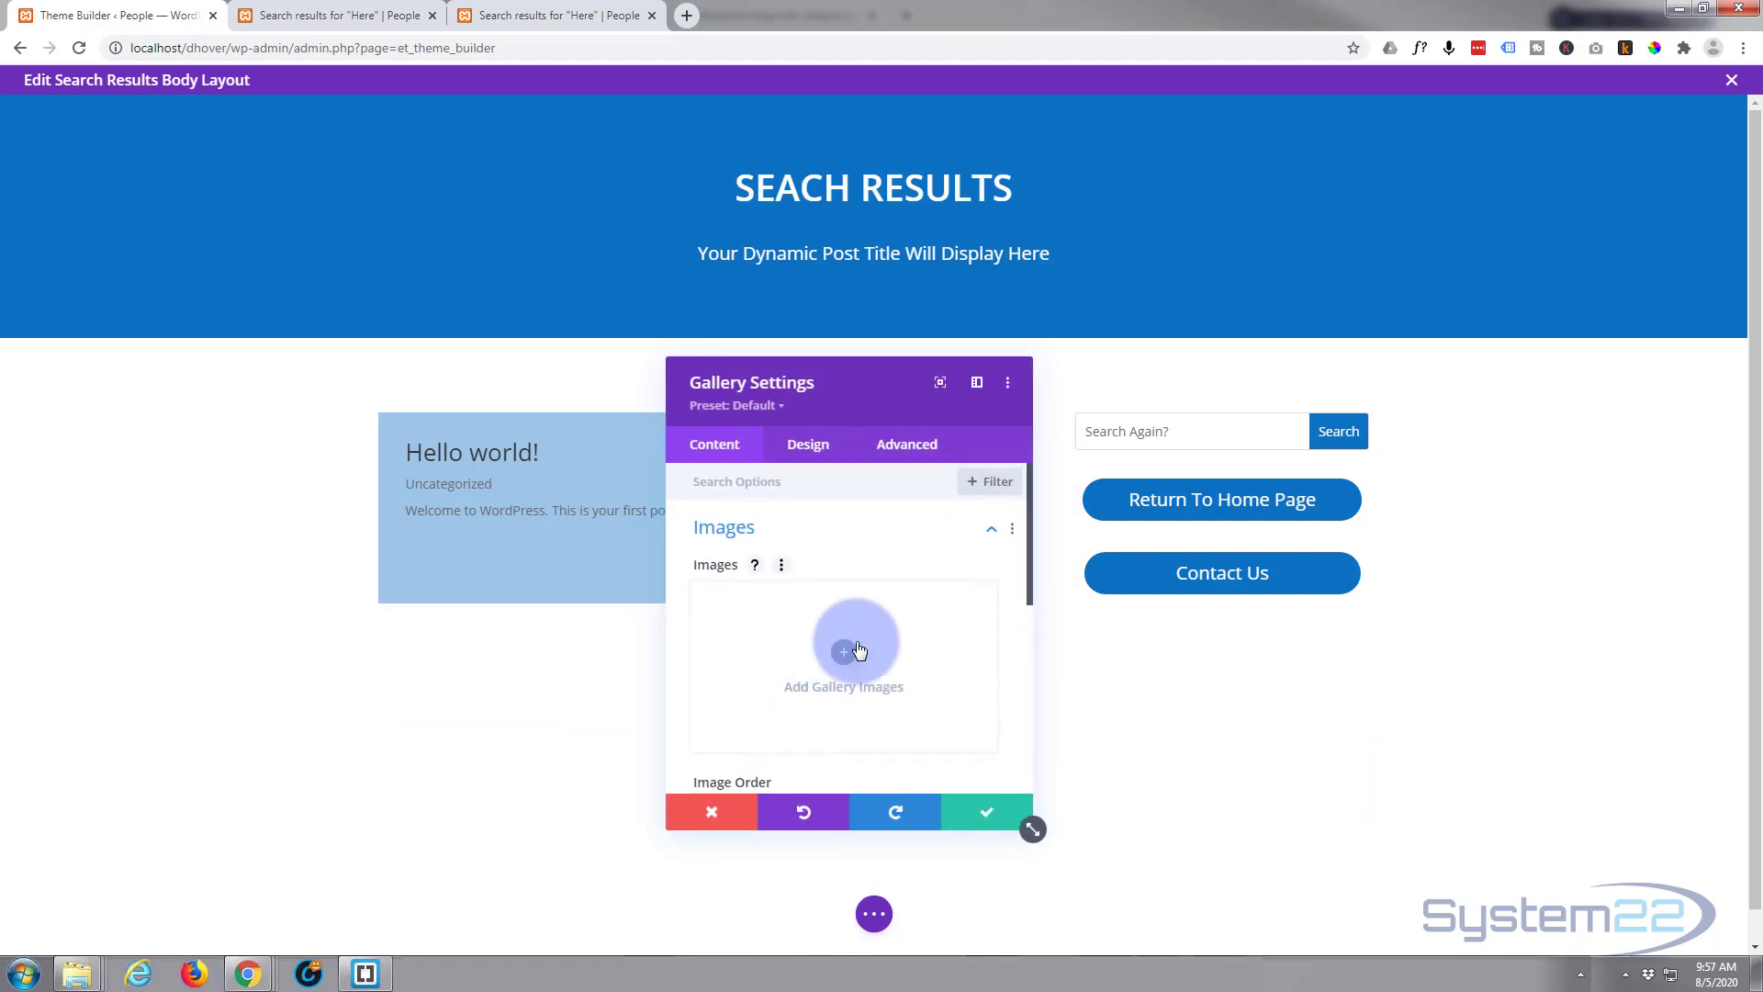
left_click(844, 652)
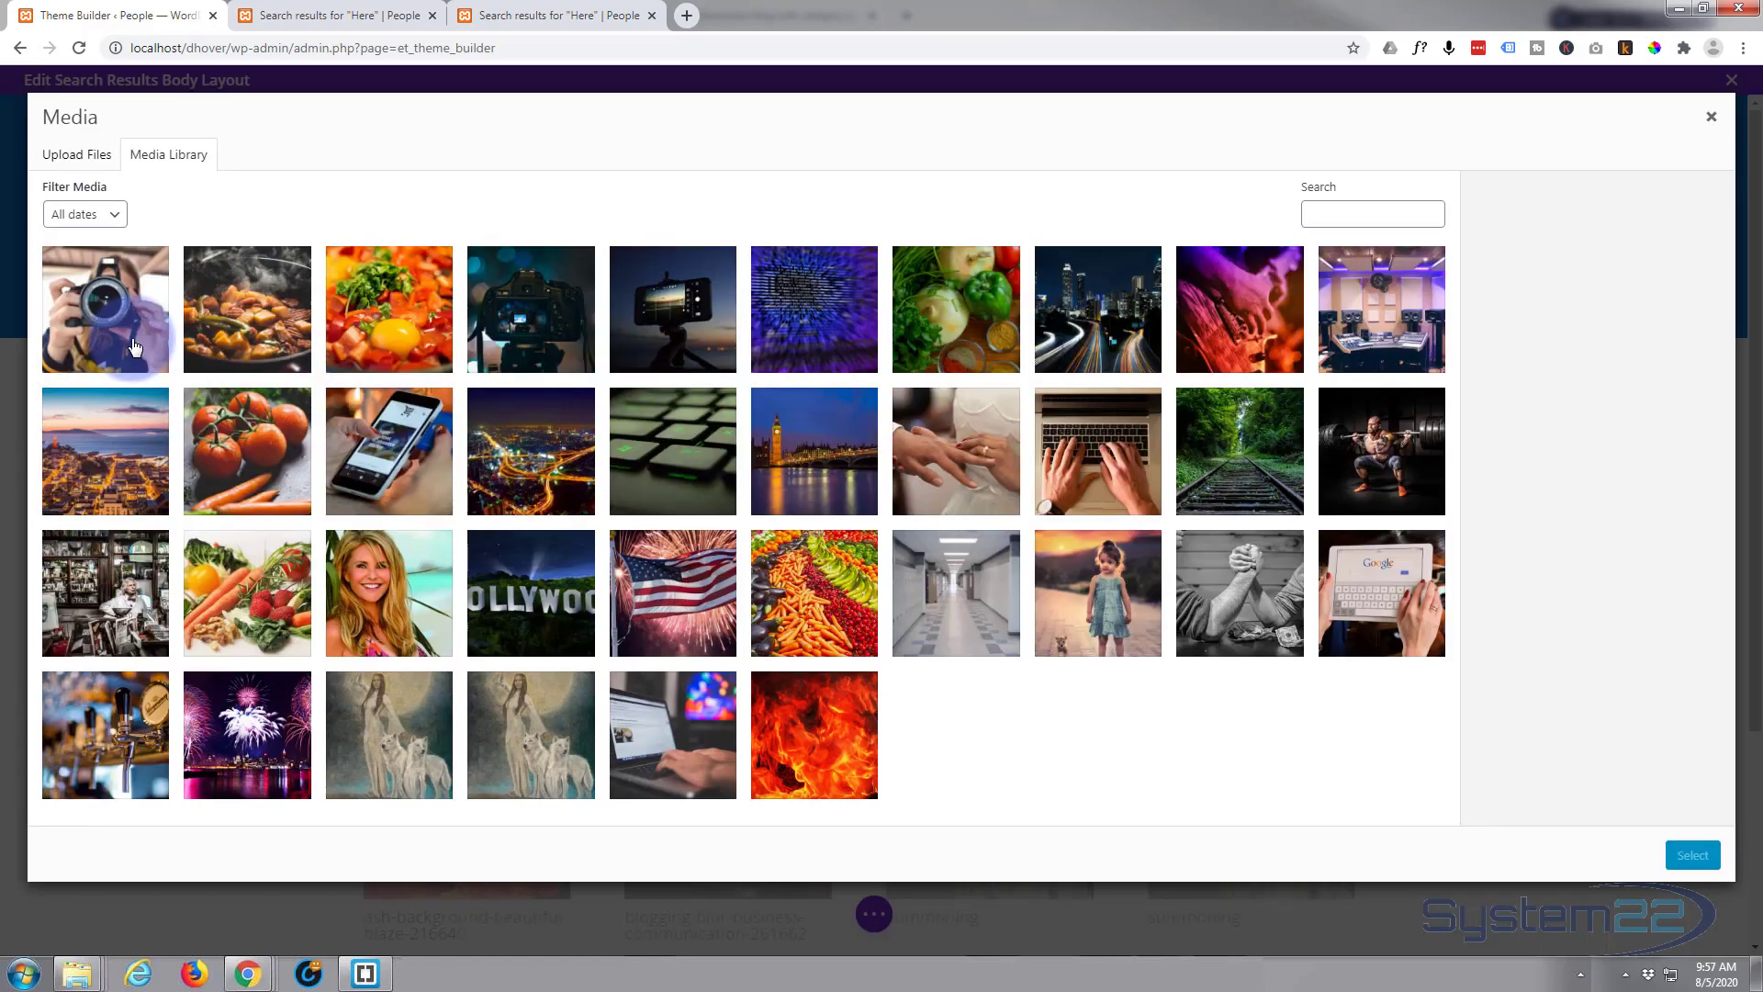
left_click(108, 324)
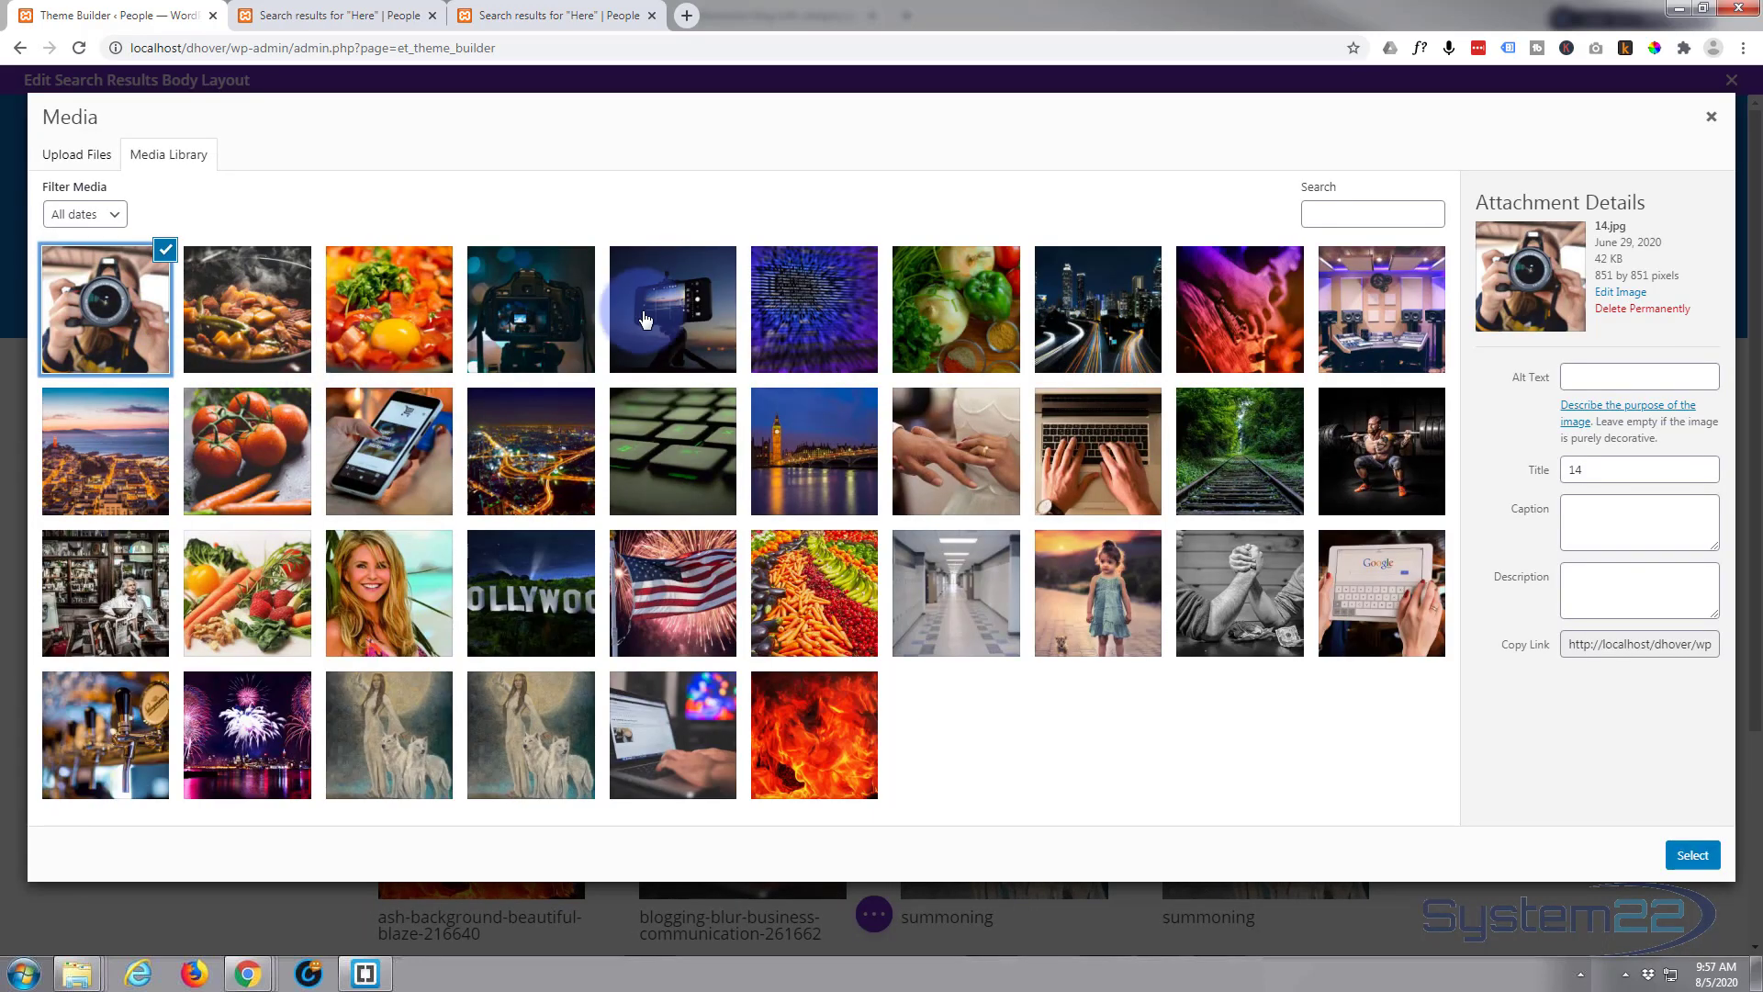
left_click(531, 312, "shift")
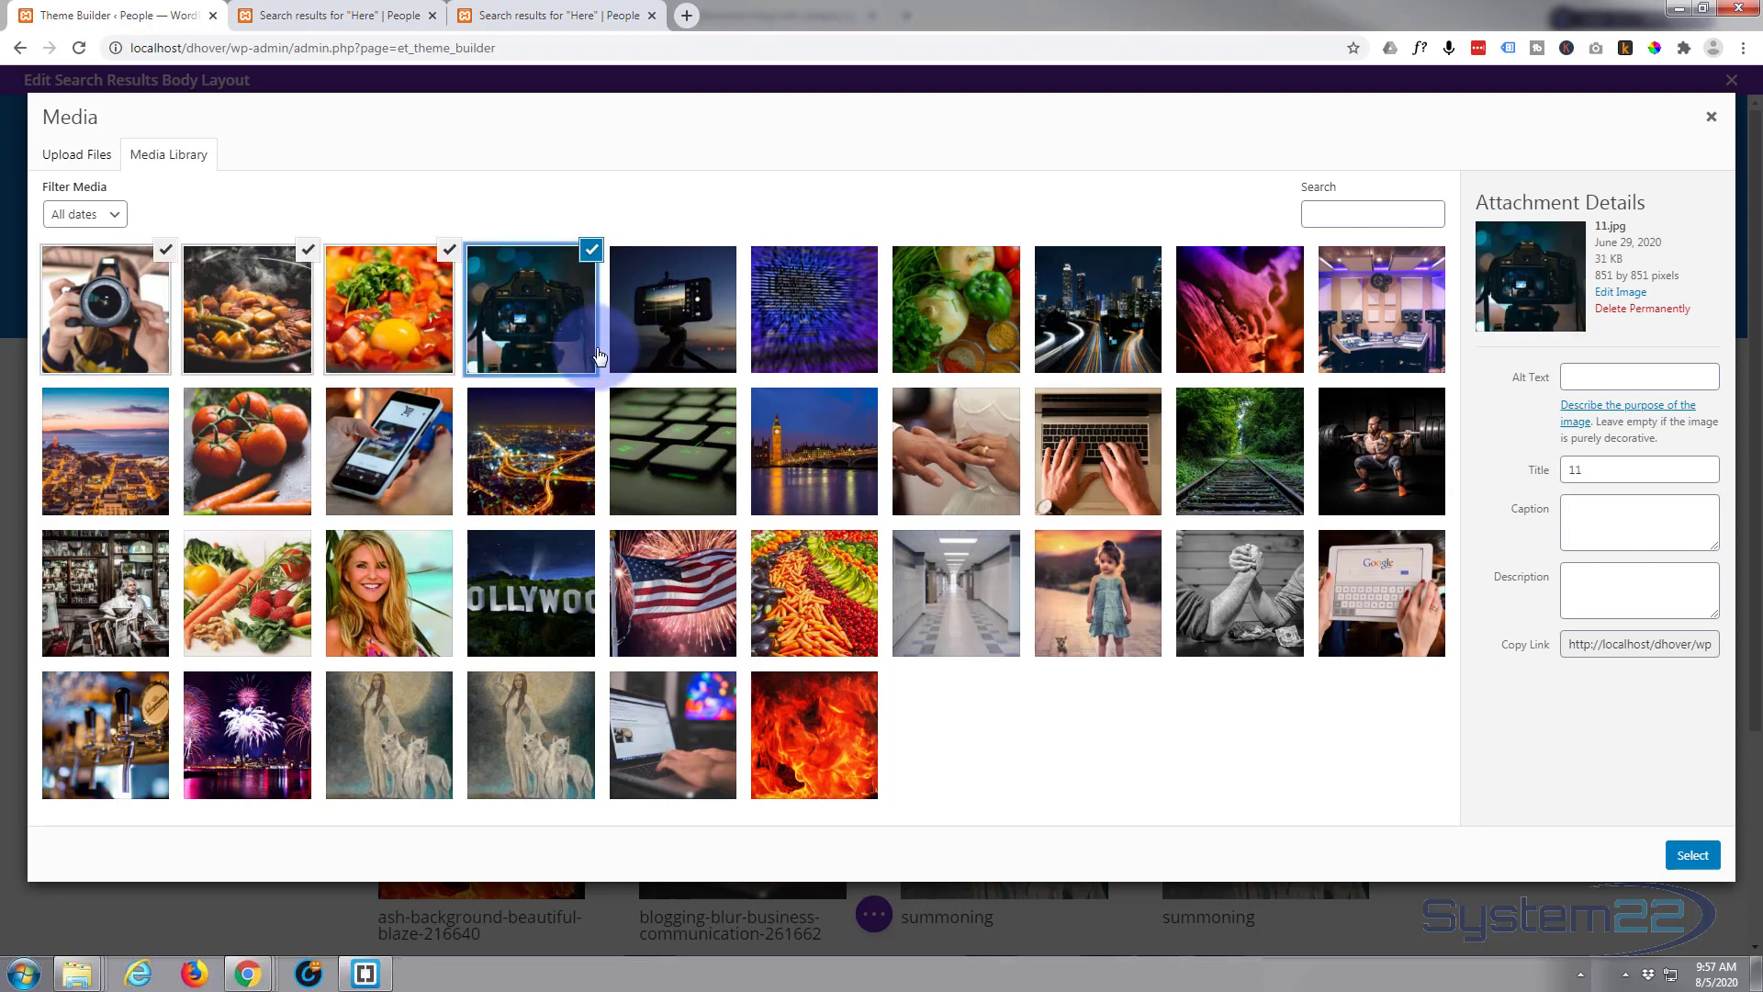
left_click(1693, 855)
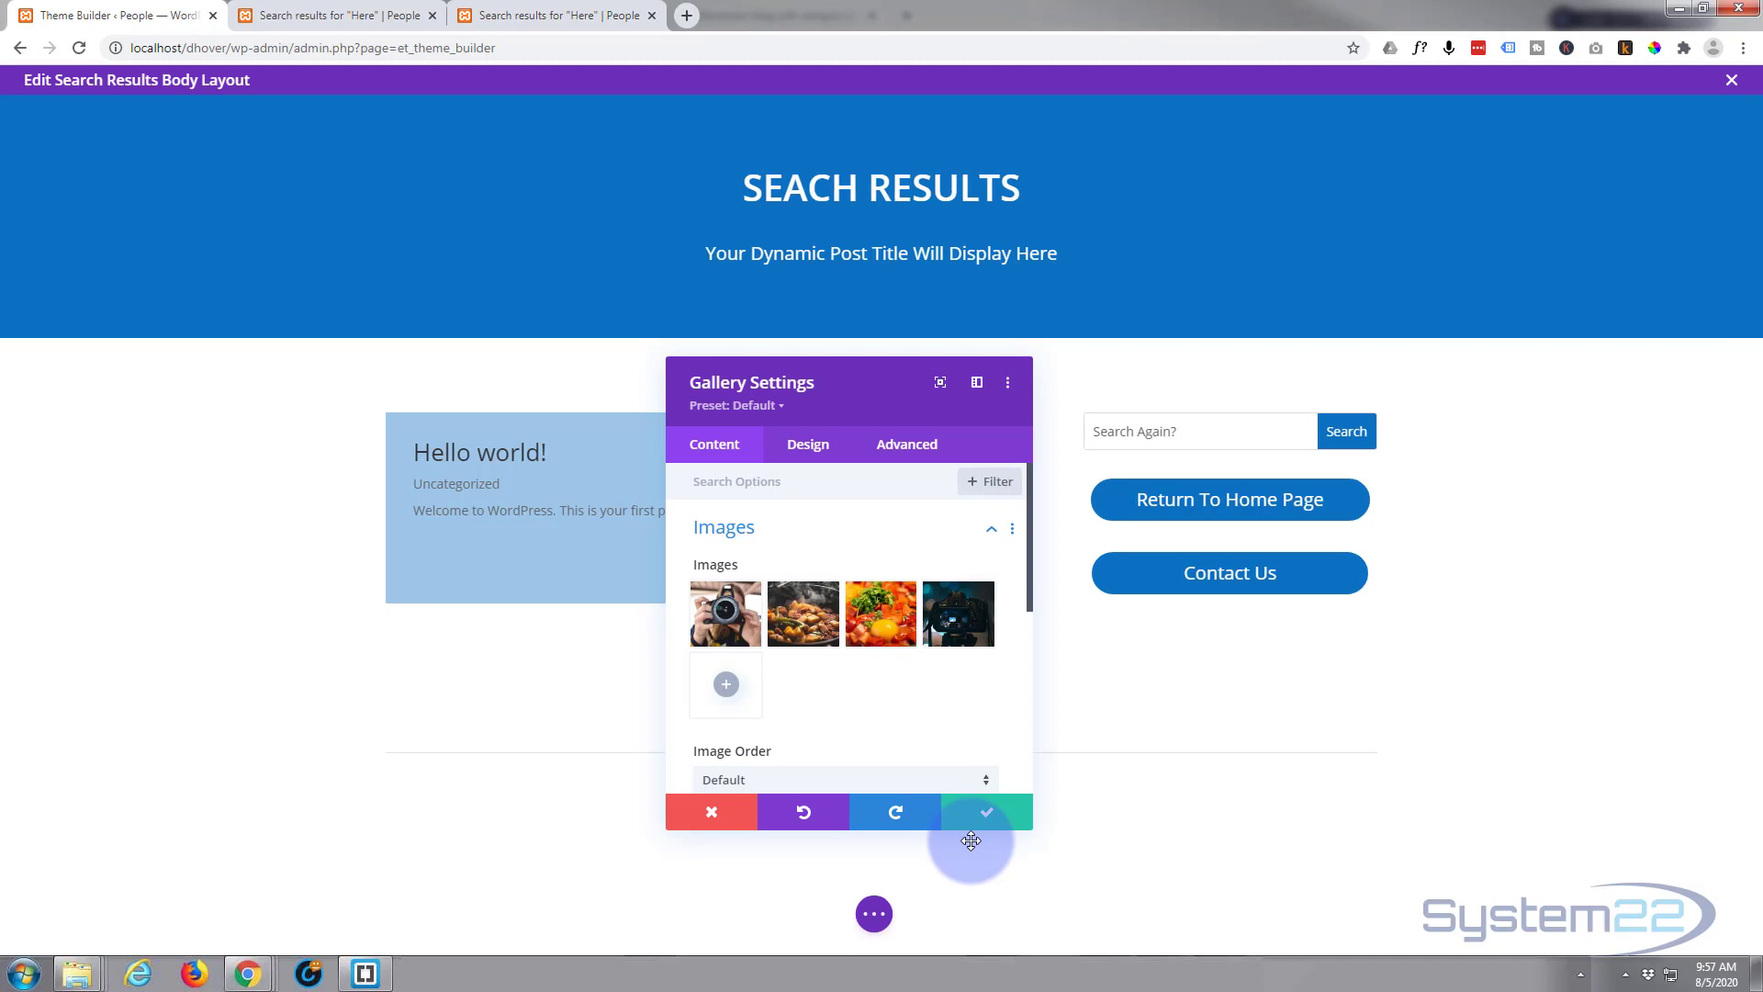
left_click(986, 814)
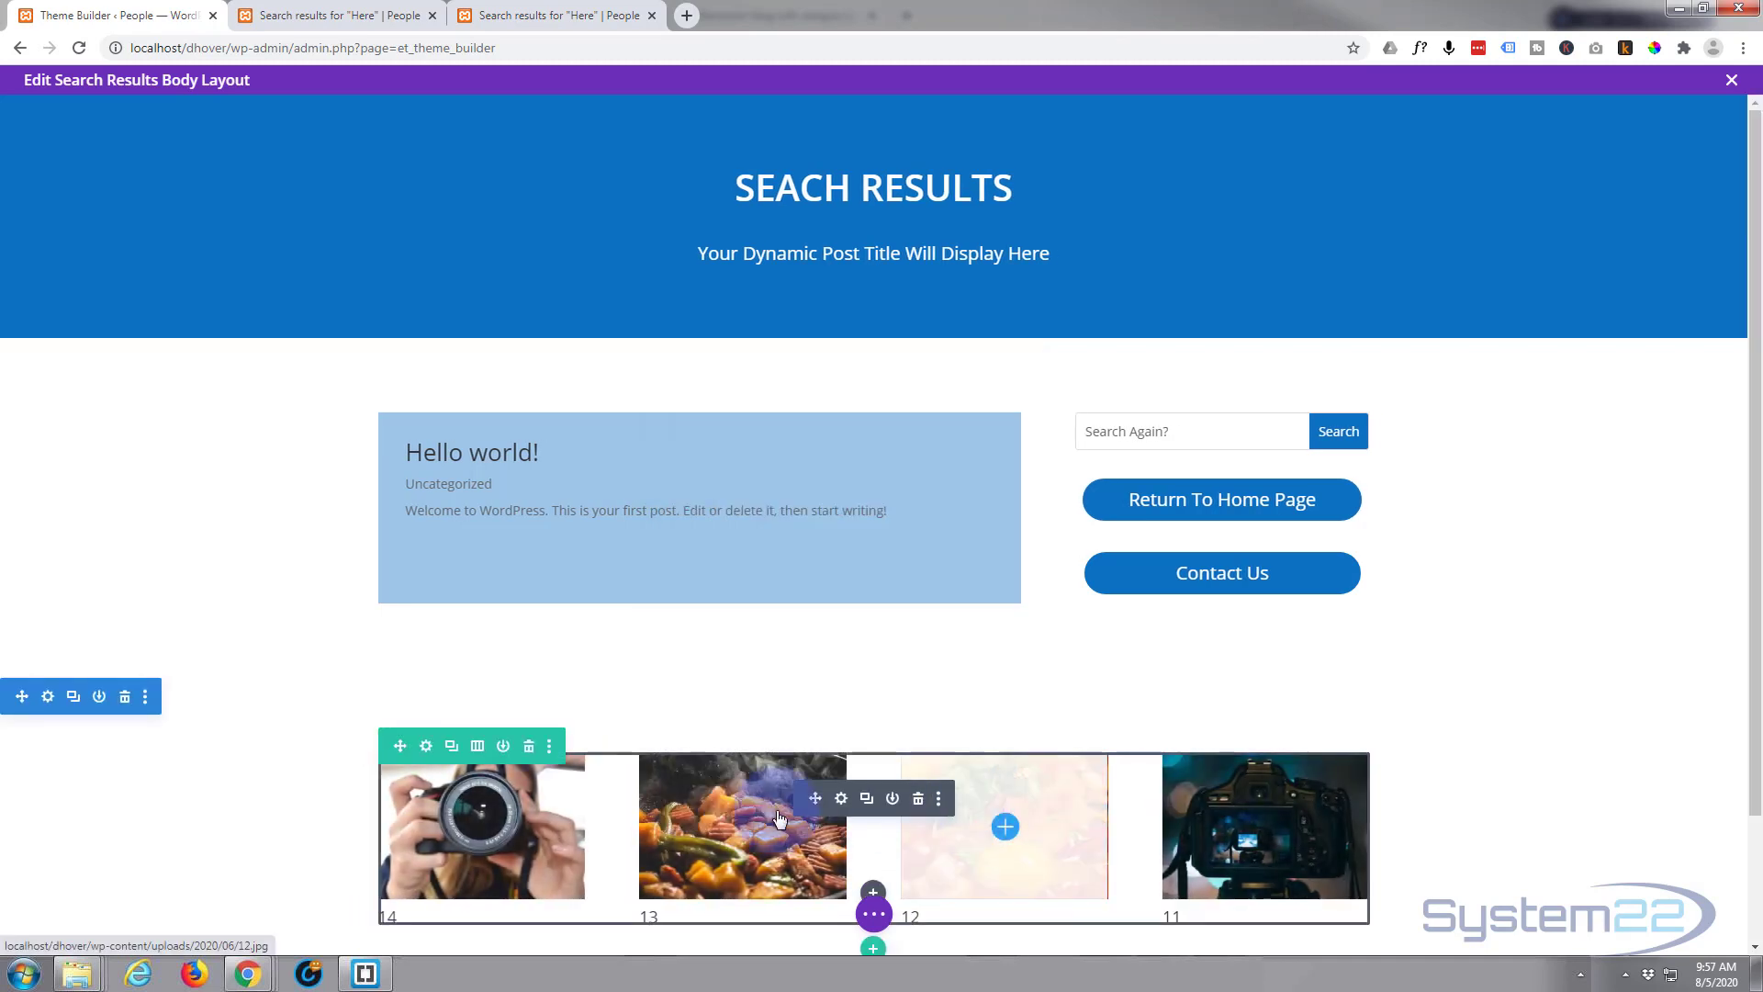
- Set the gallery section's background color to black (#000000) and save the section settings
left_click(46, 697)
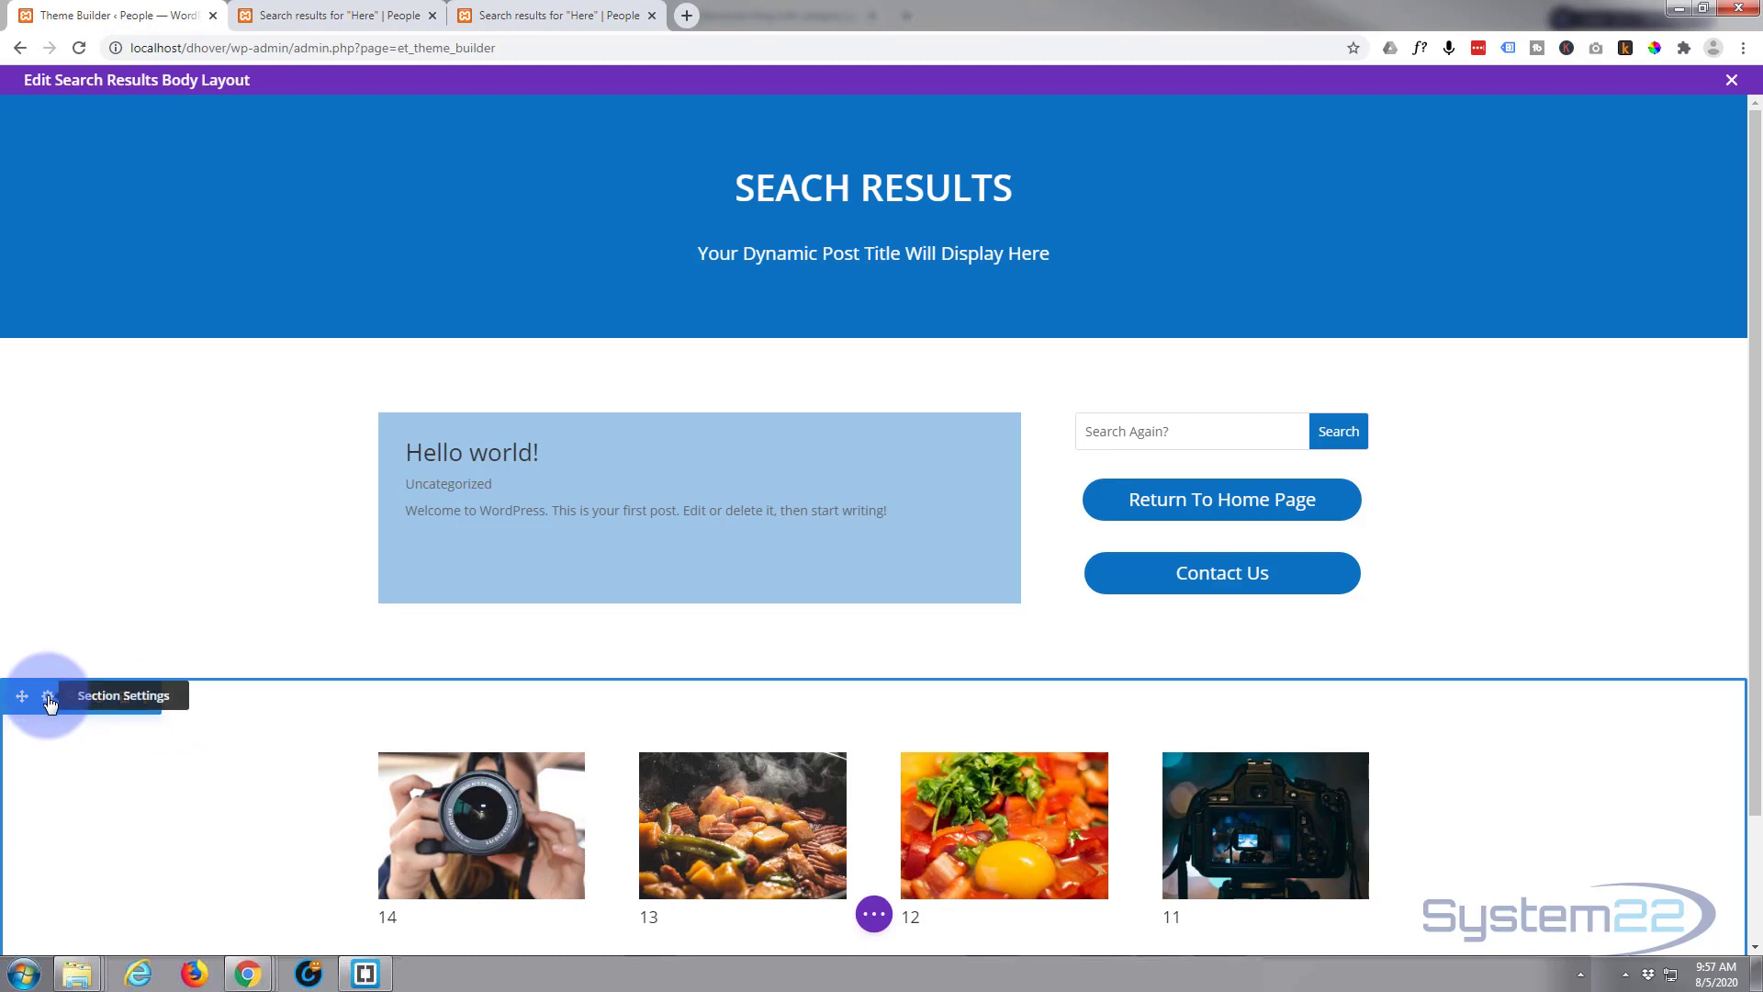
left_click(48, 700)
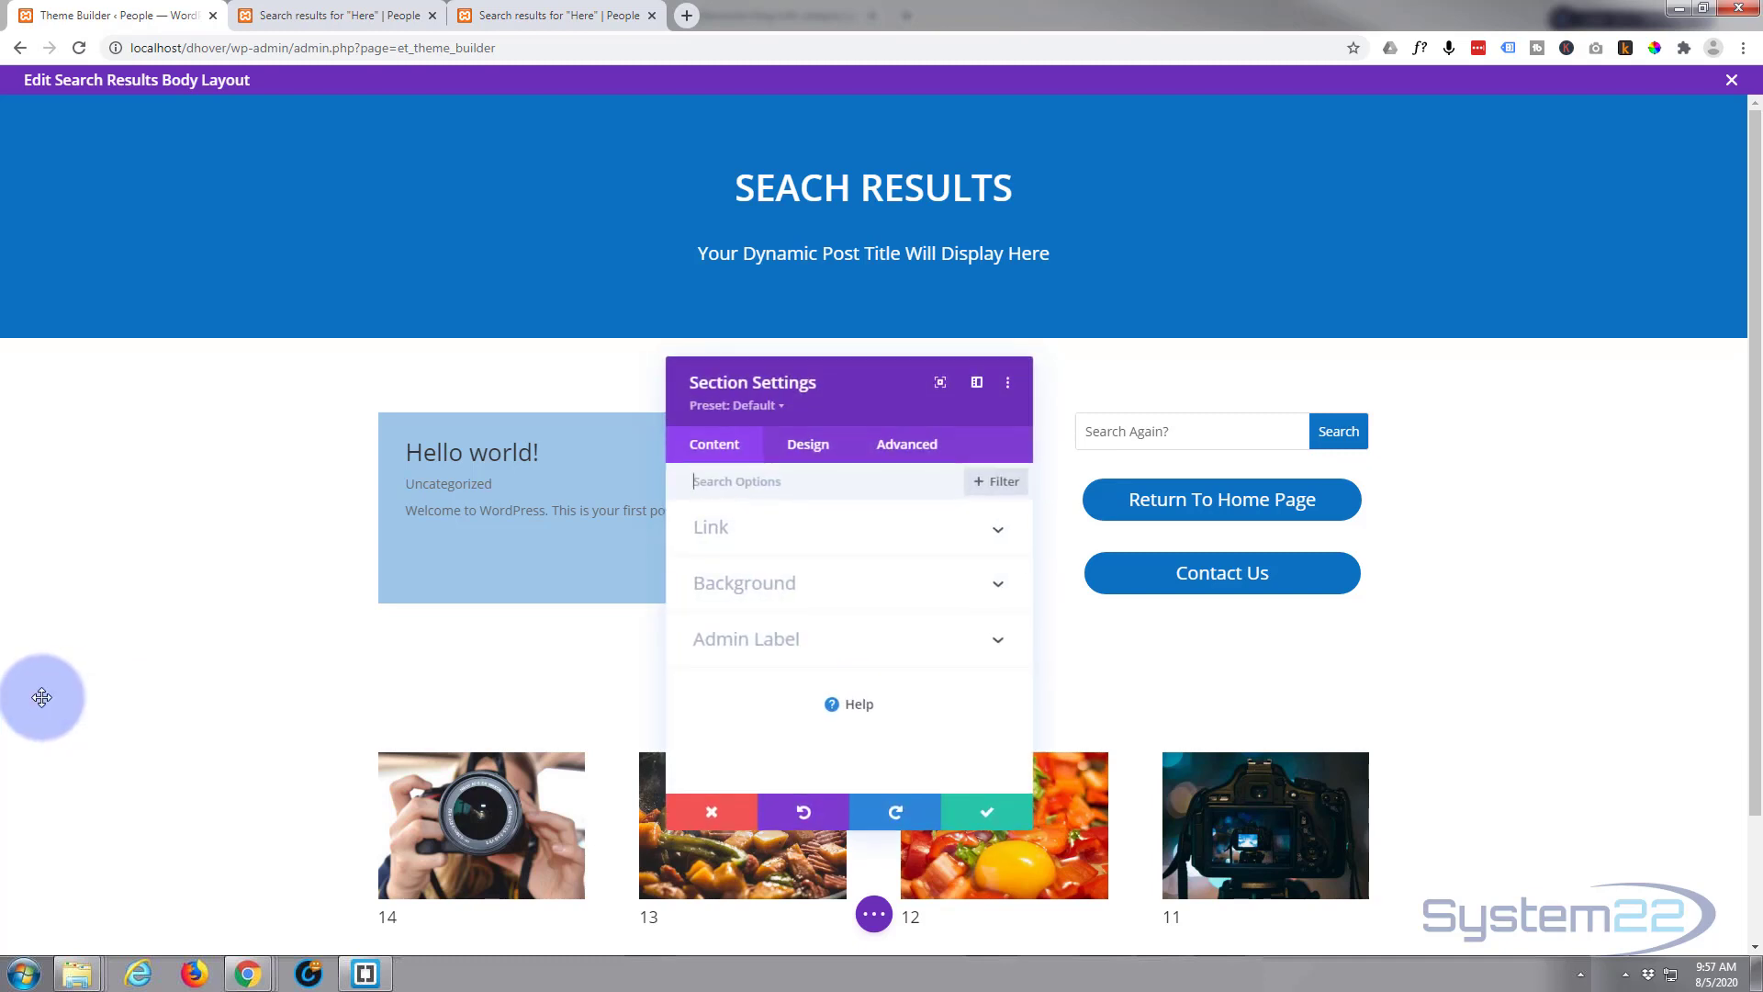
left_click(890, 593)
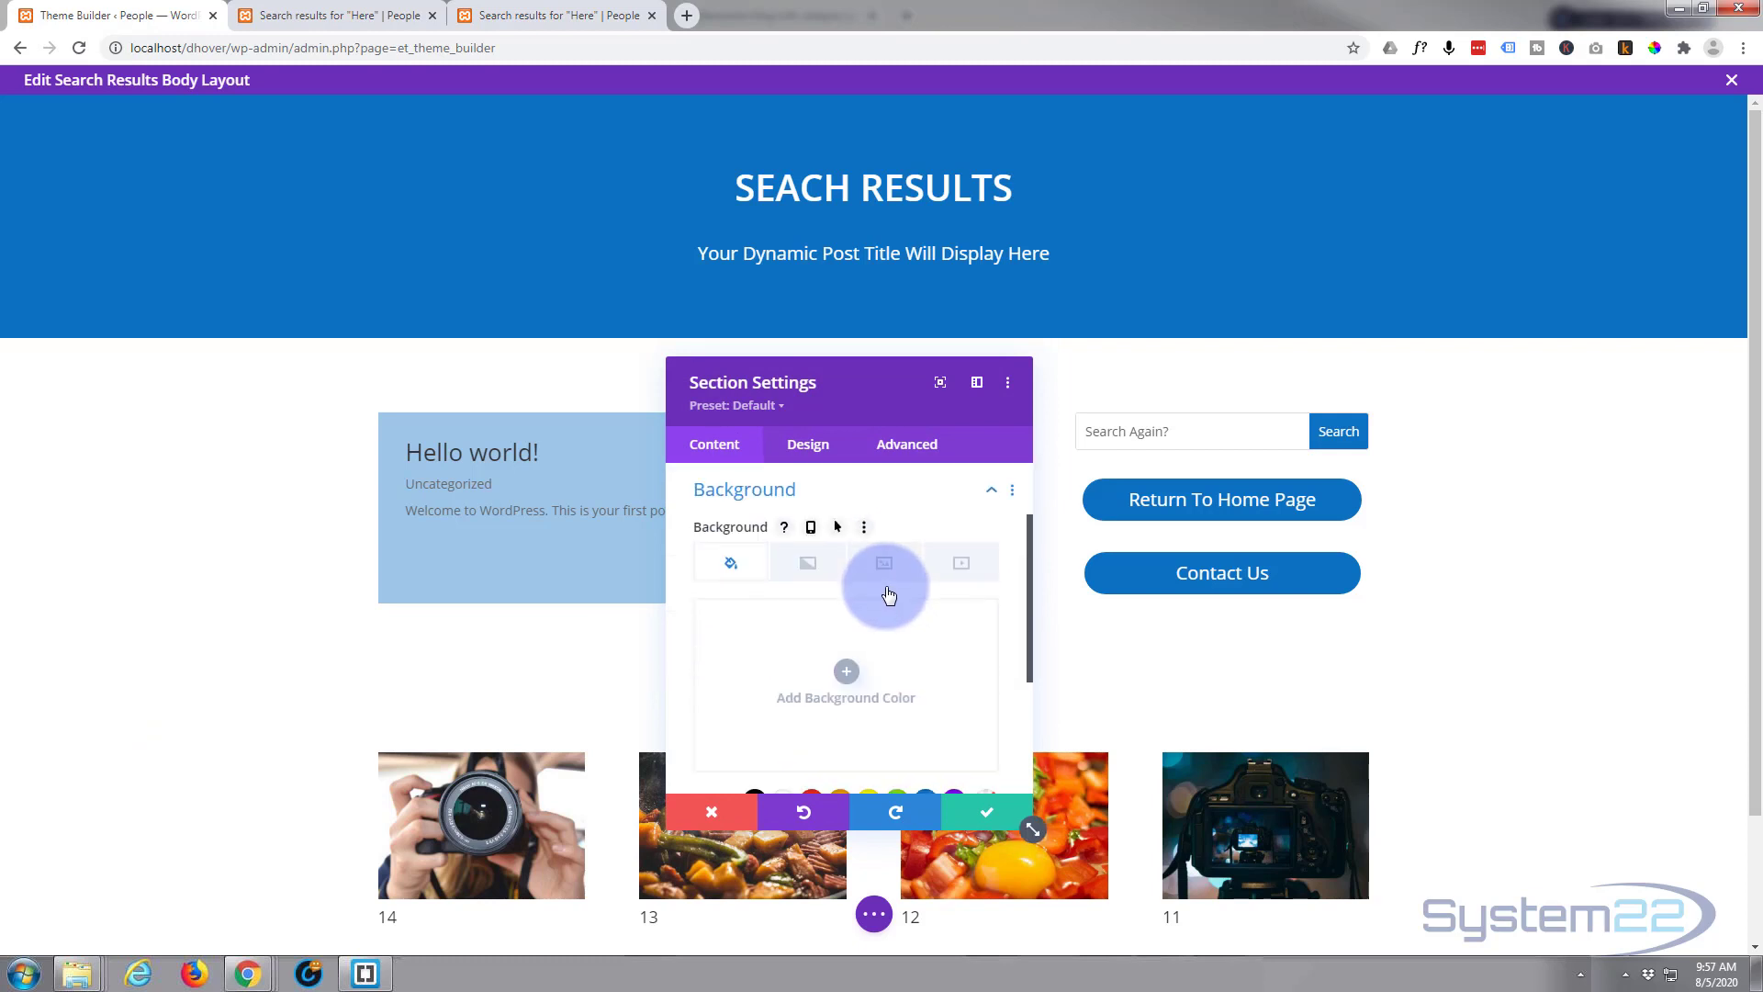
left_click(779, 703)
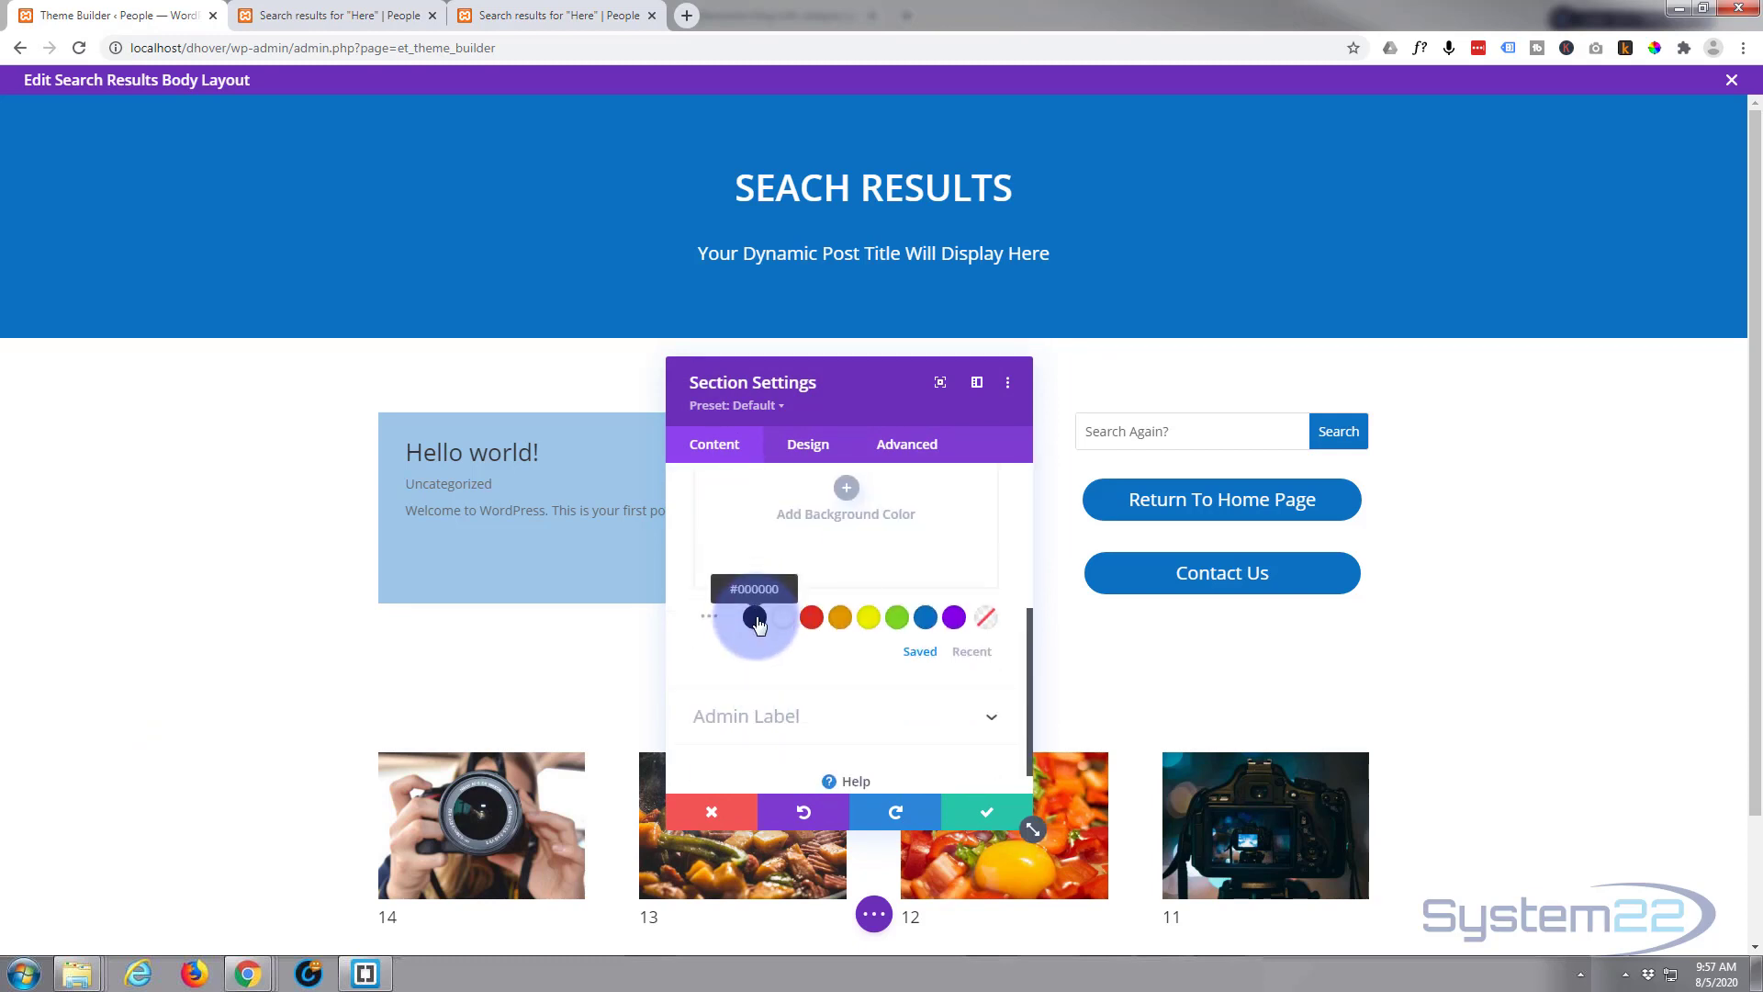
left_click(754, 618)
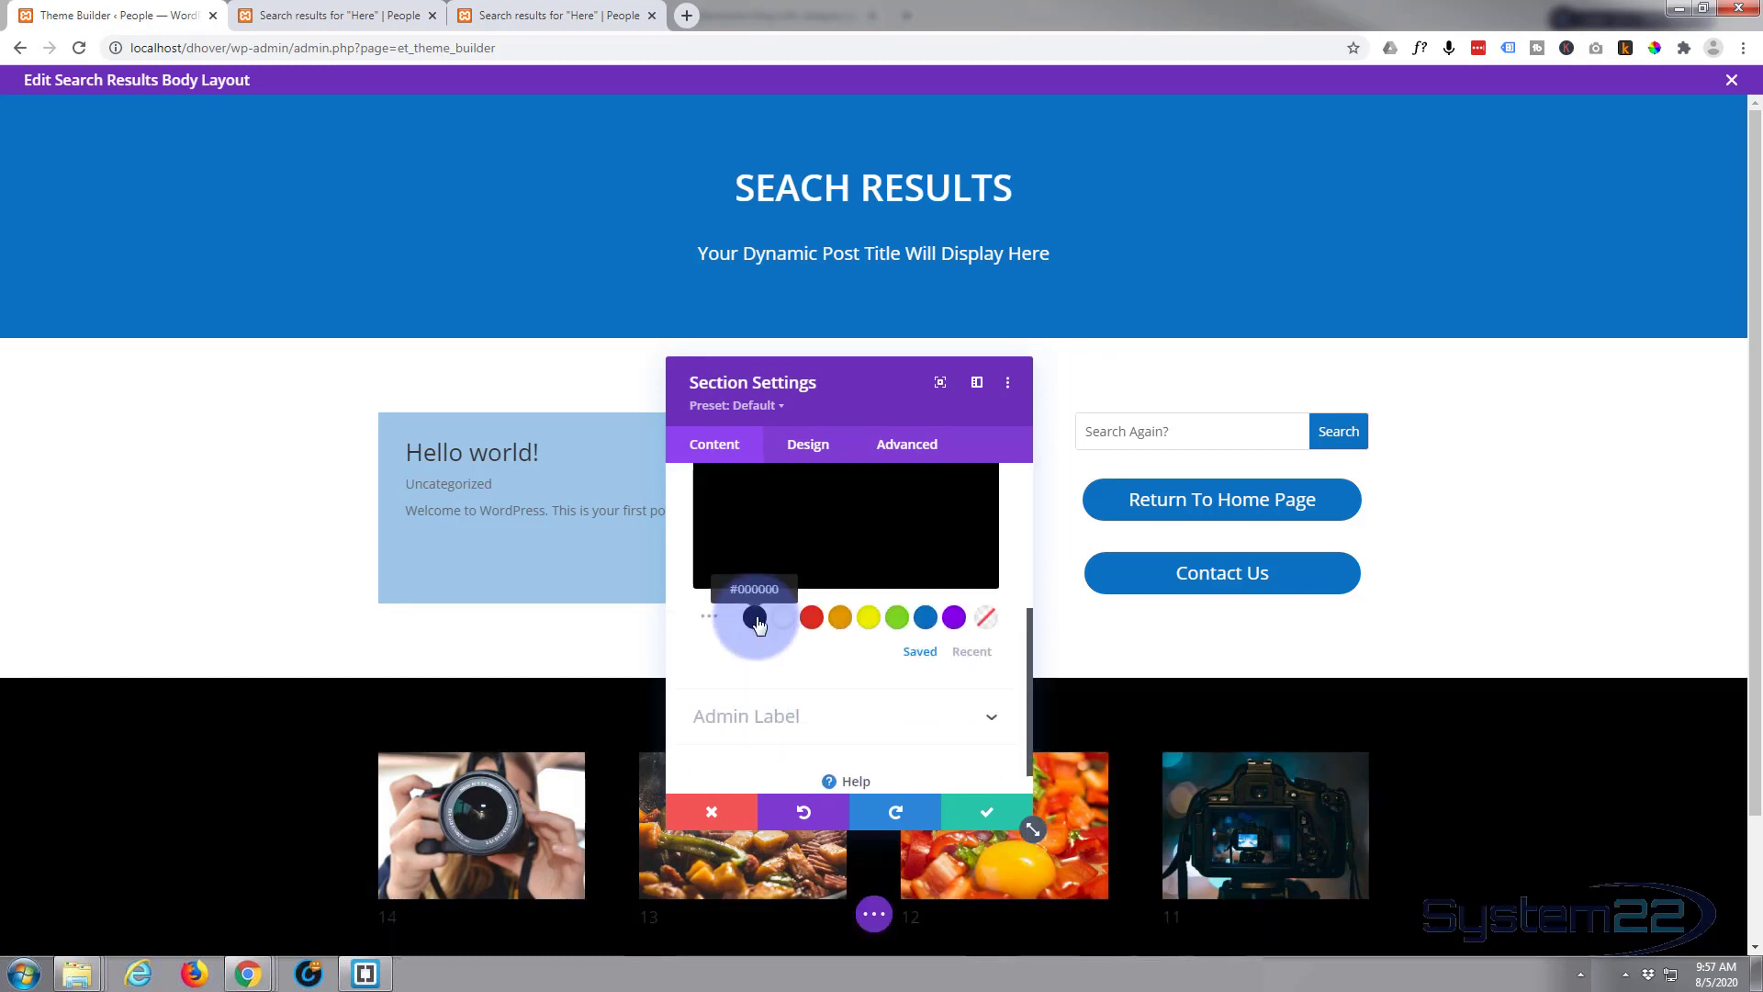
left_click(875, 916)
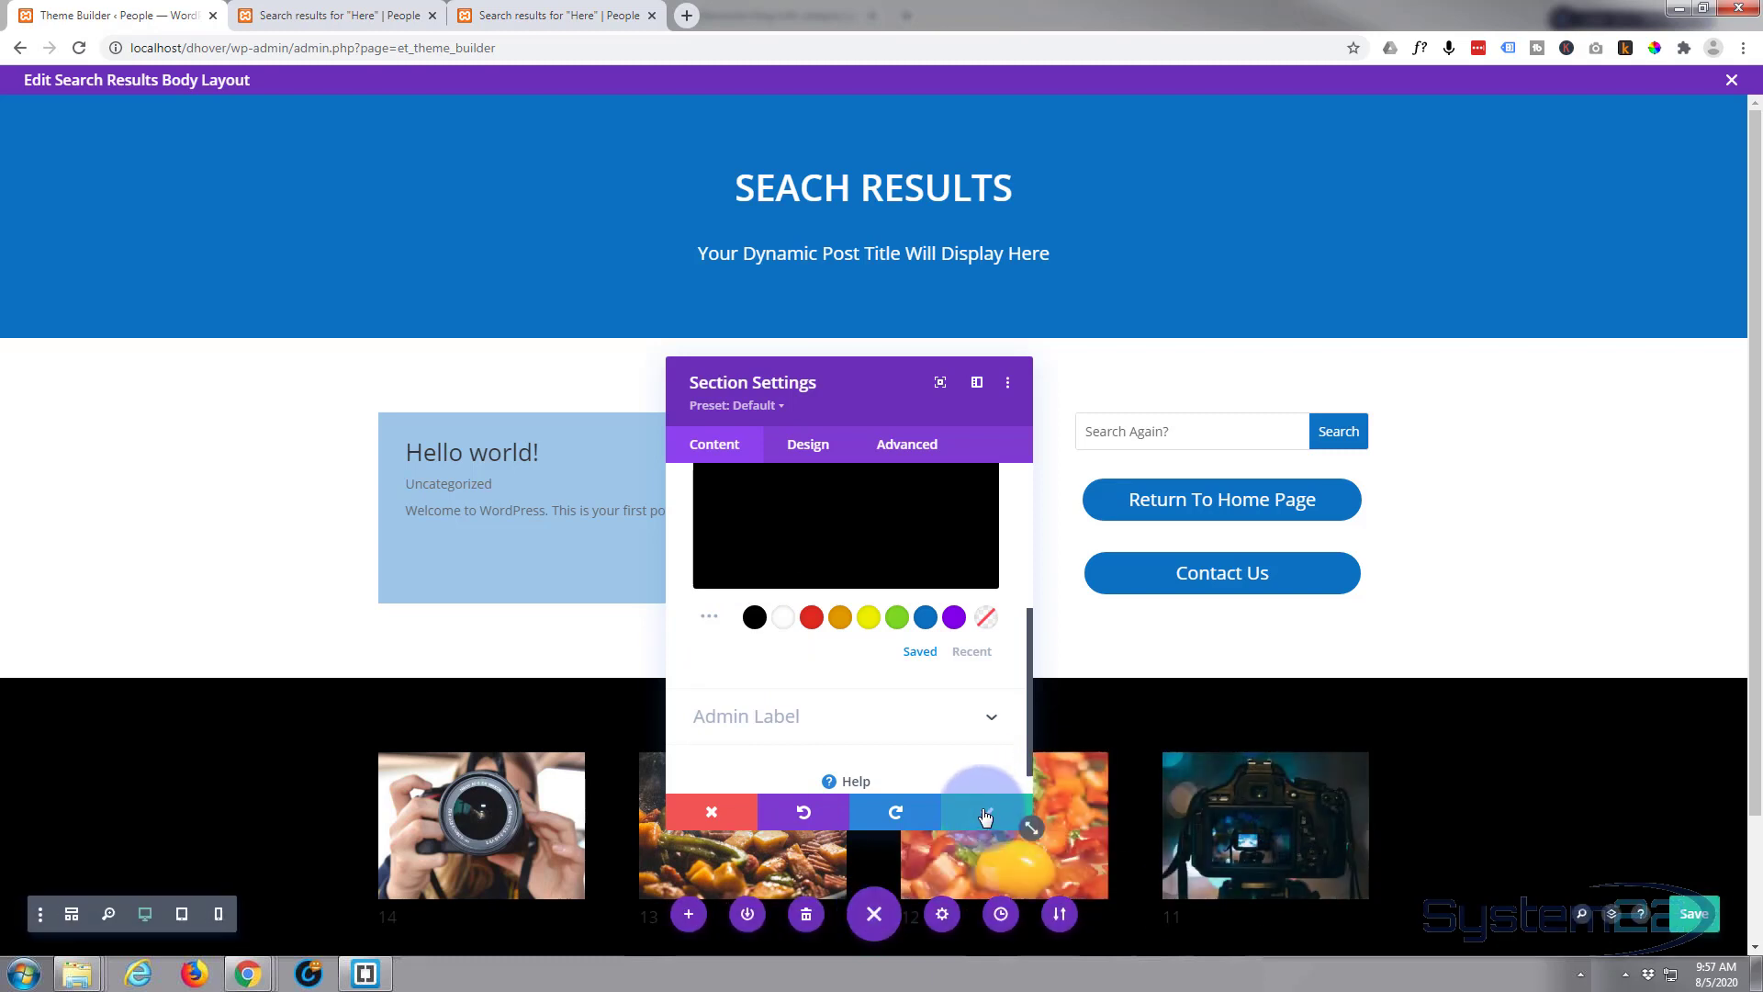
left_click(985, 814)
- Save the Search Results body layout, close its editor and save the Theme Builder changes
left_click(1695, 914)
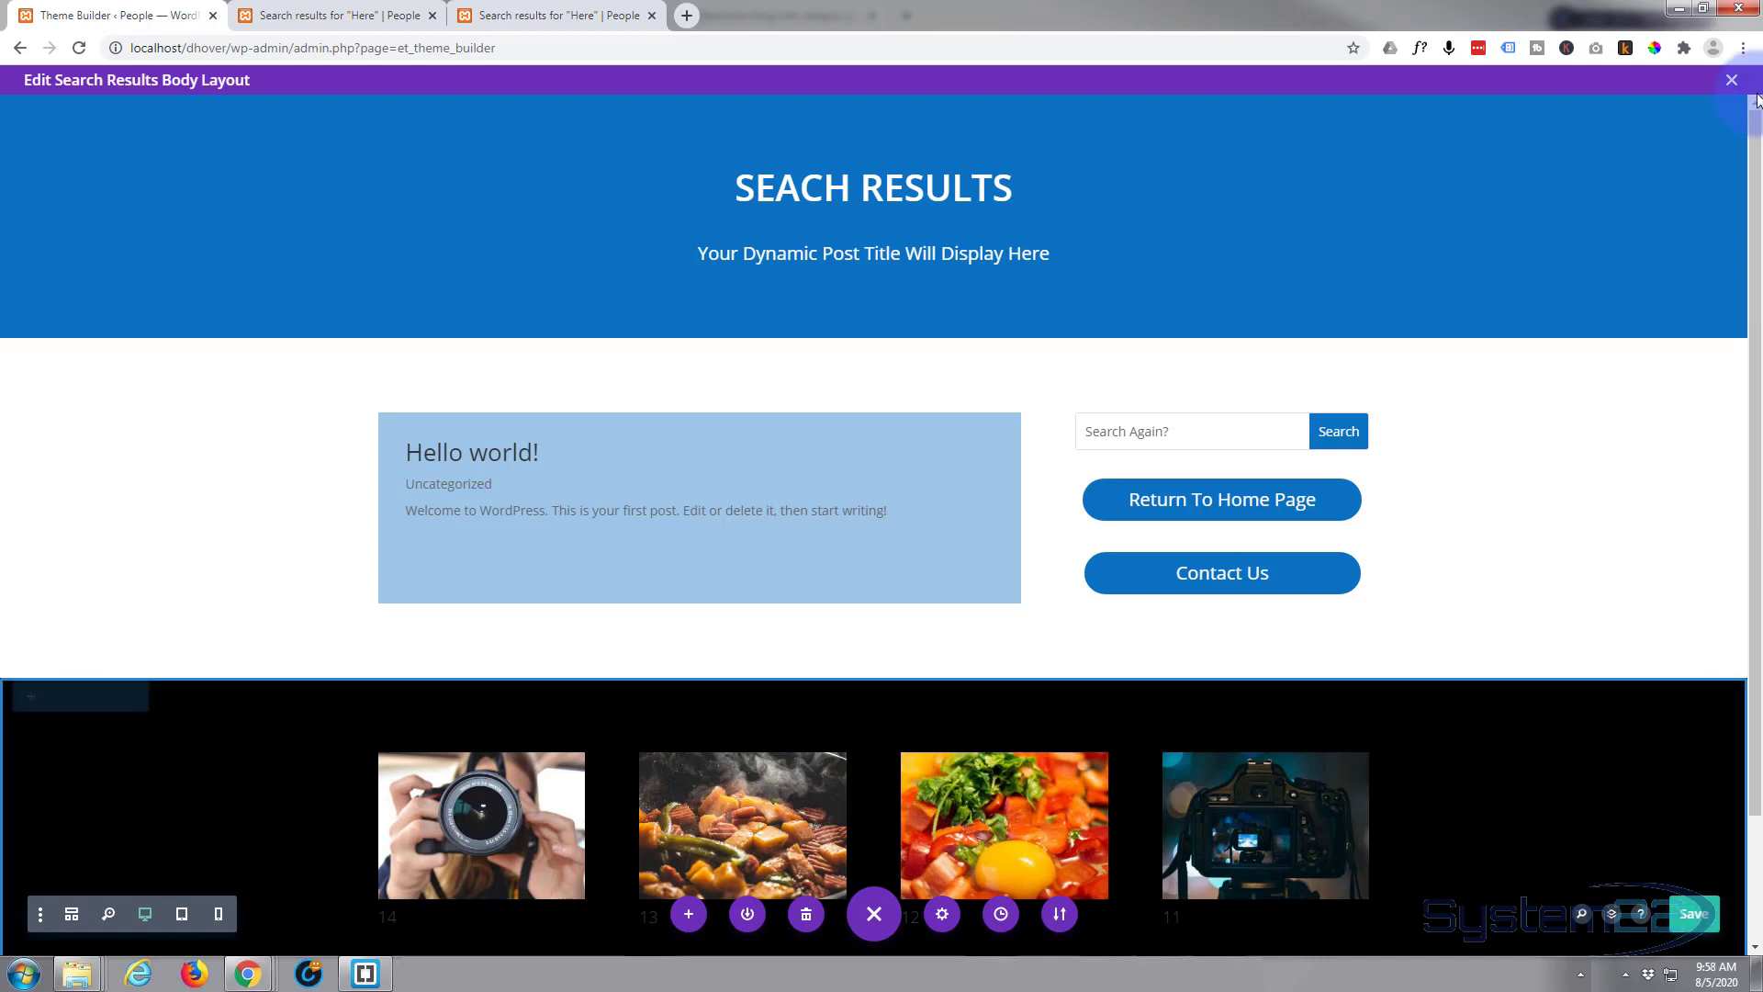
left_click(1732, 82)
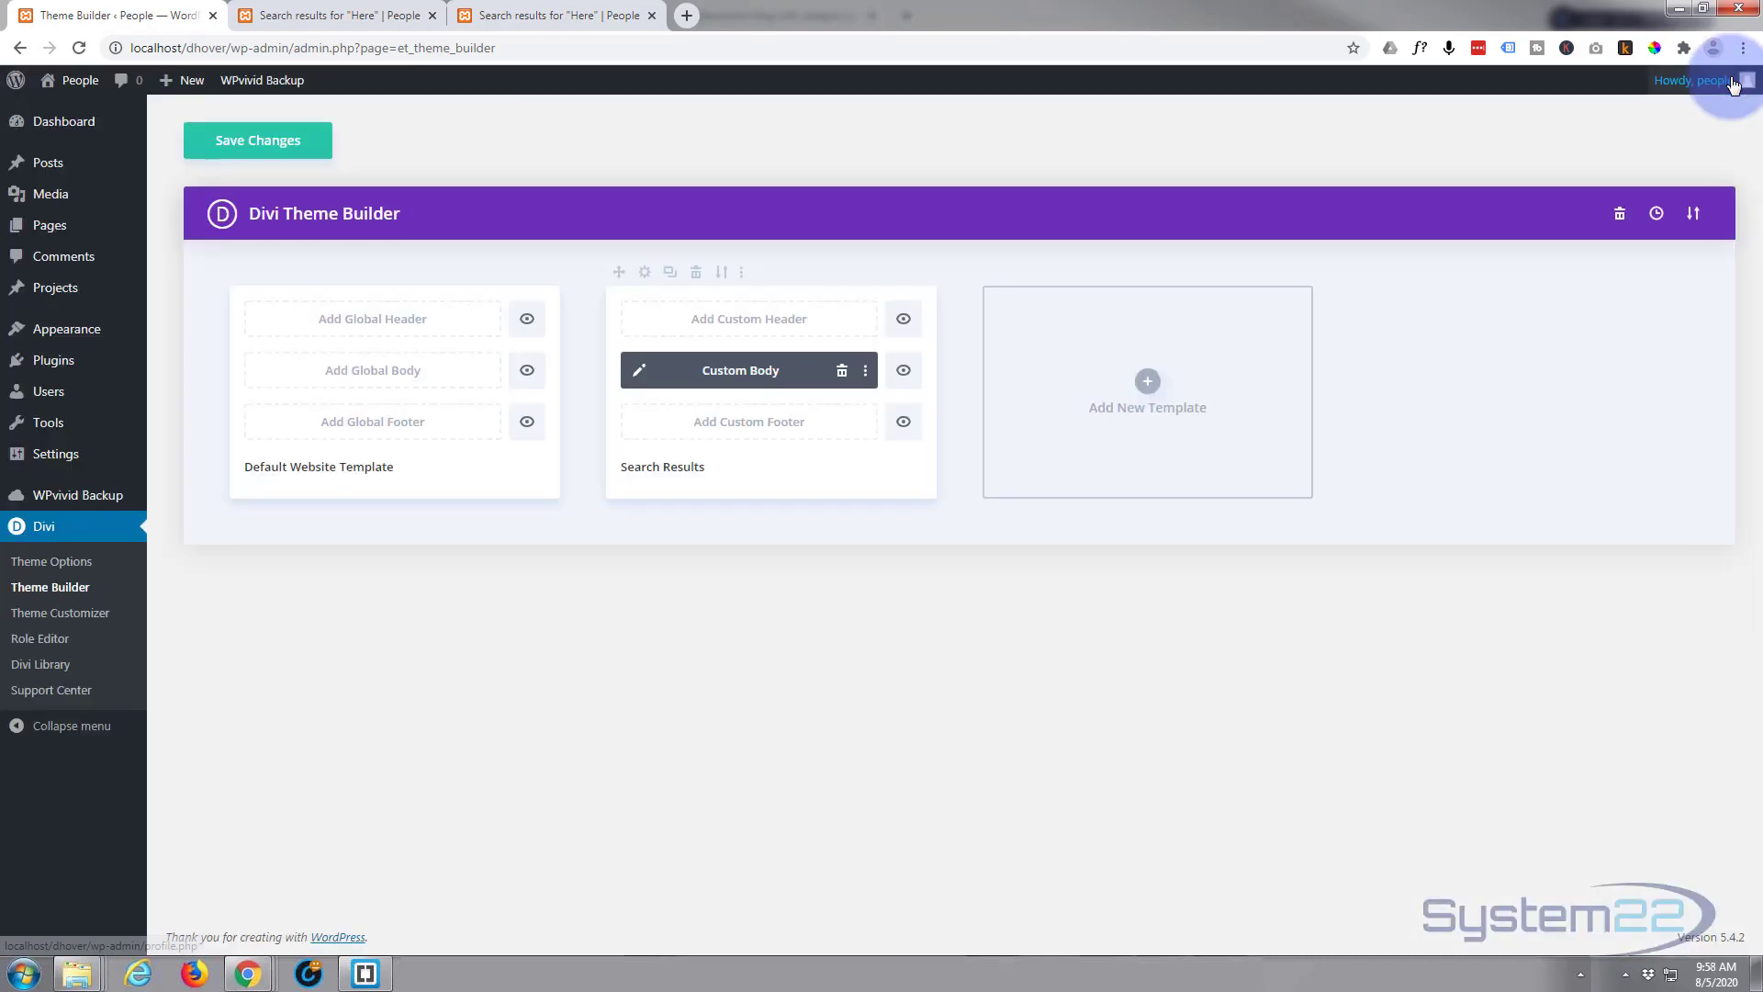
left_click(260, 149)
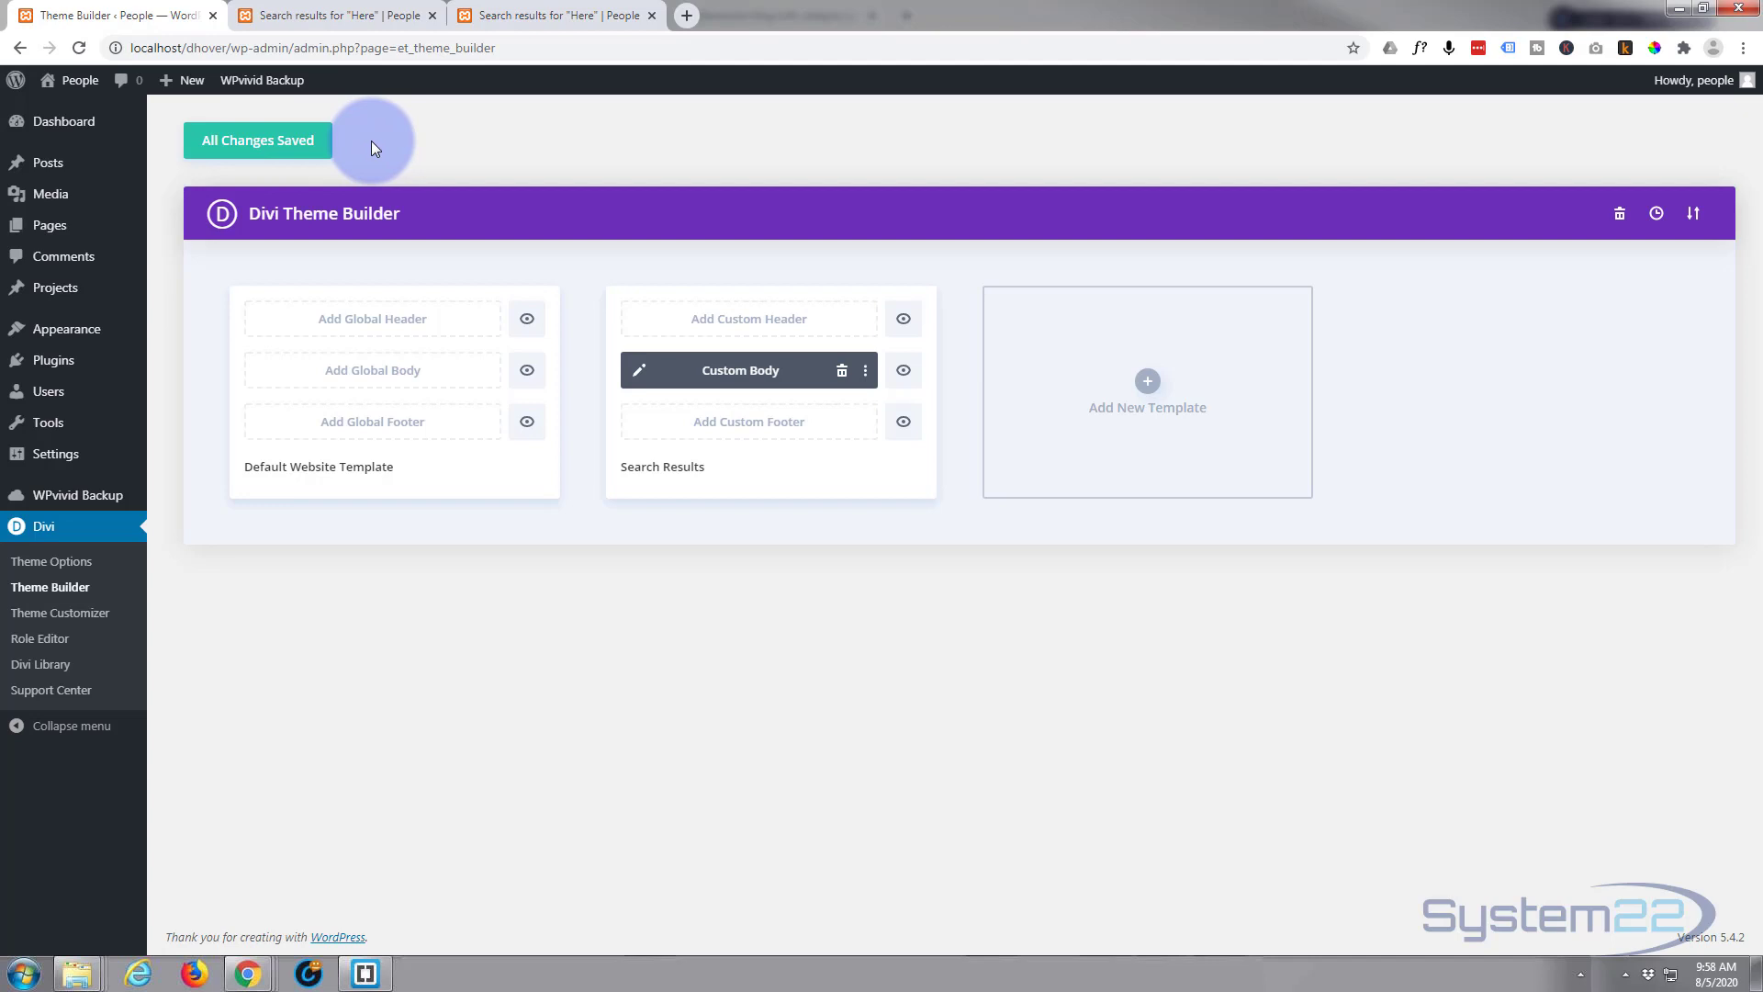
- Search the live site for "Click", open the Classic result and return to examine the full search results page
left_click(352, 14)
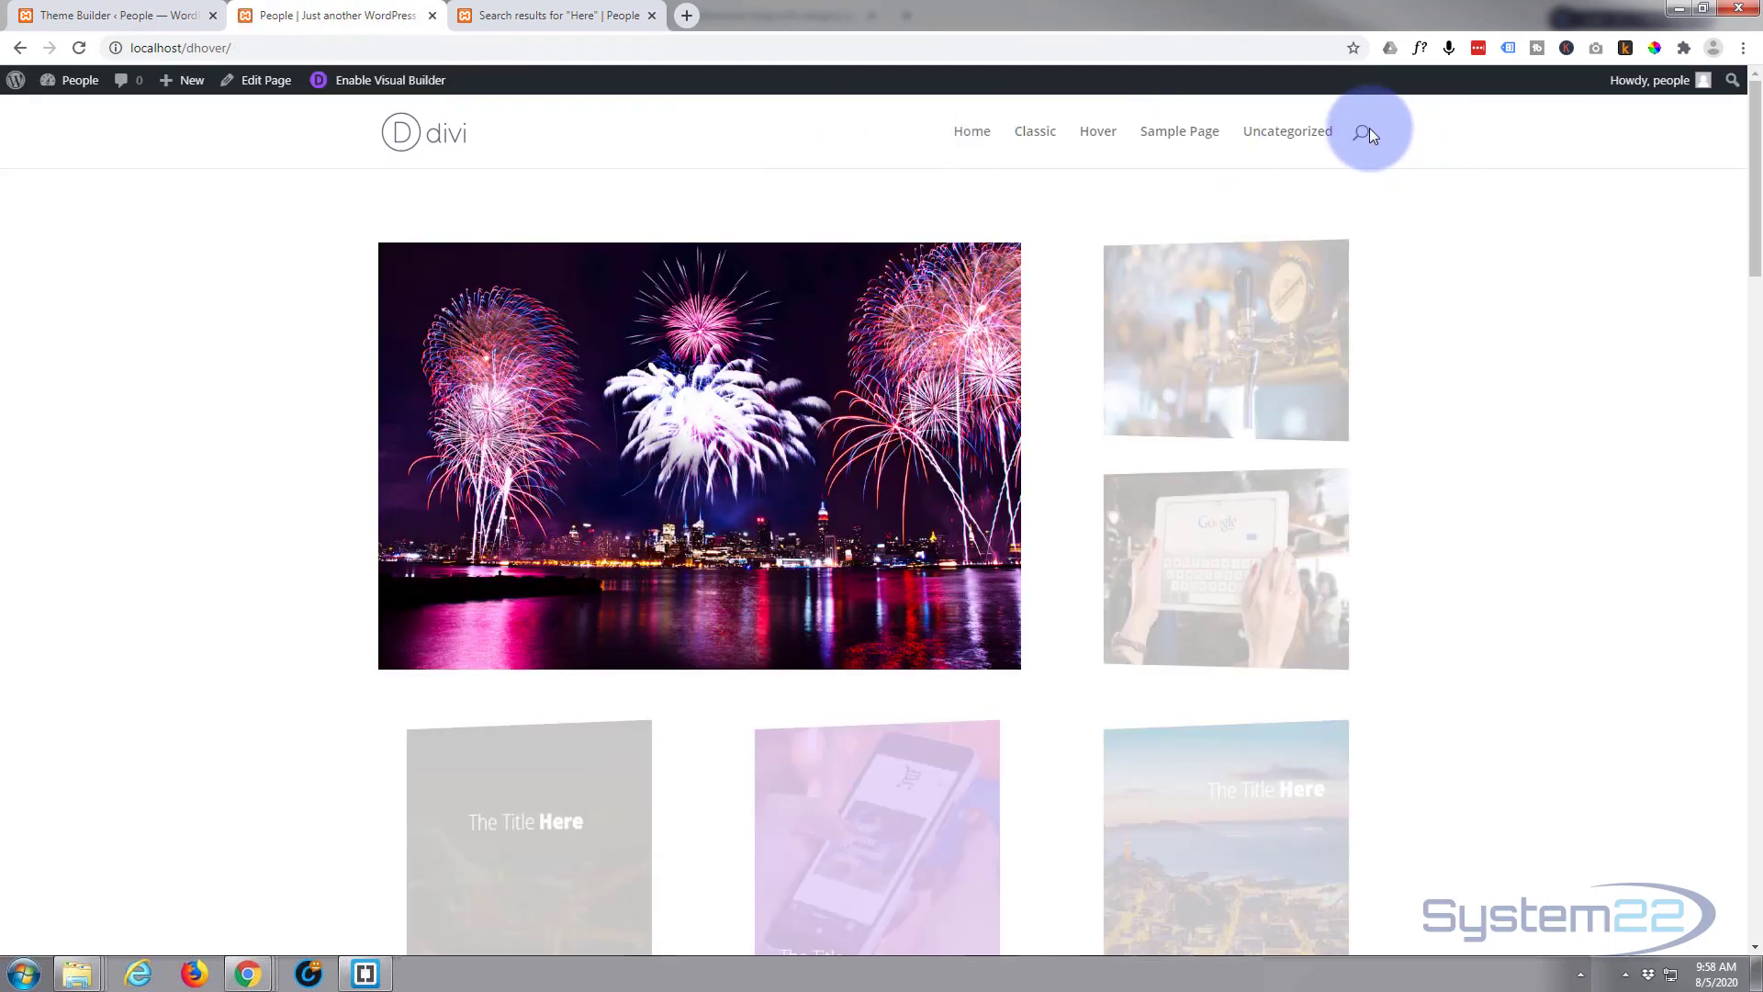
left_click(1366, 135)
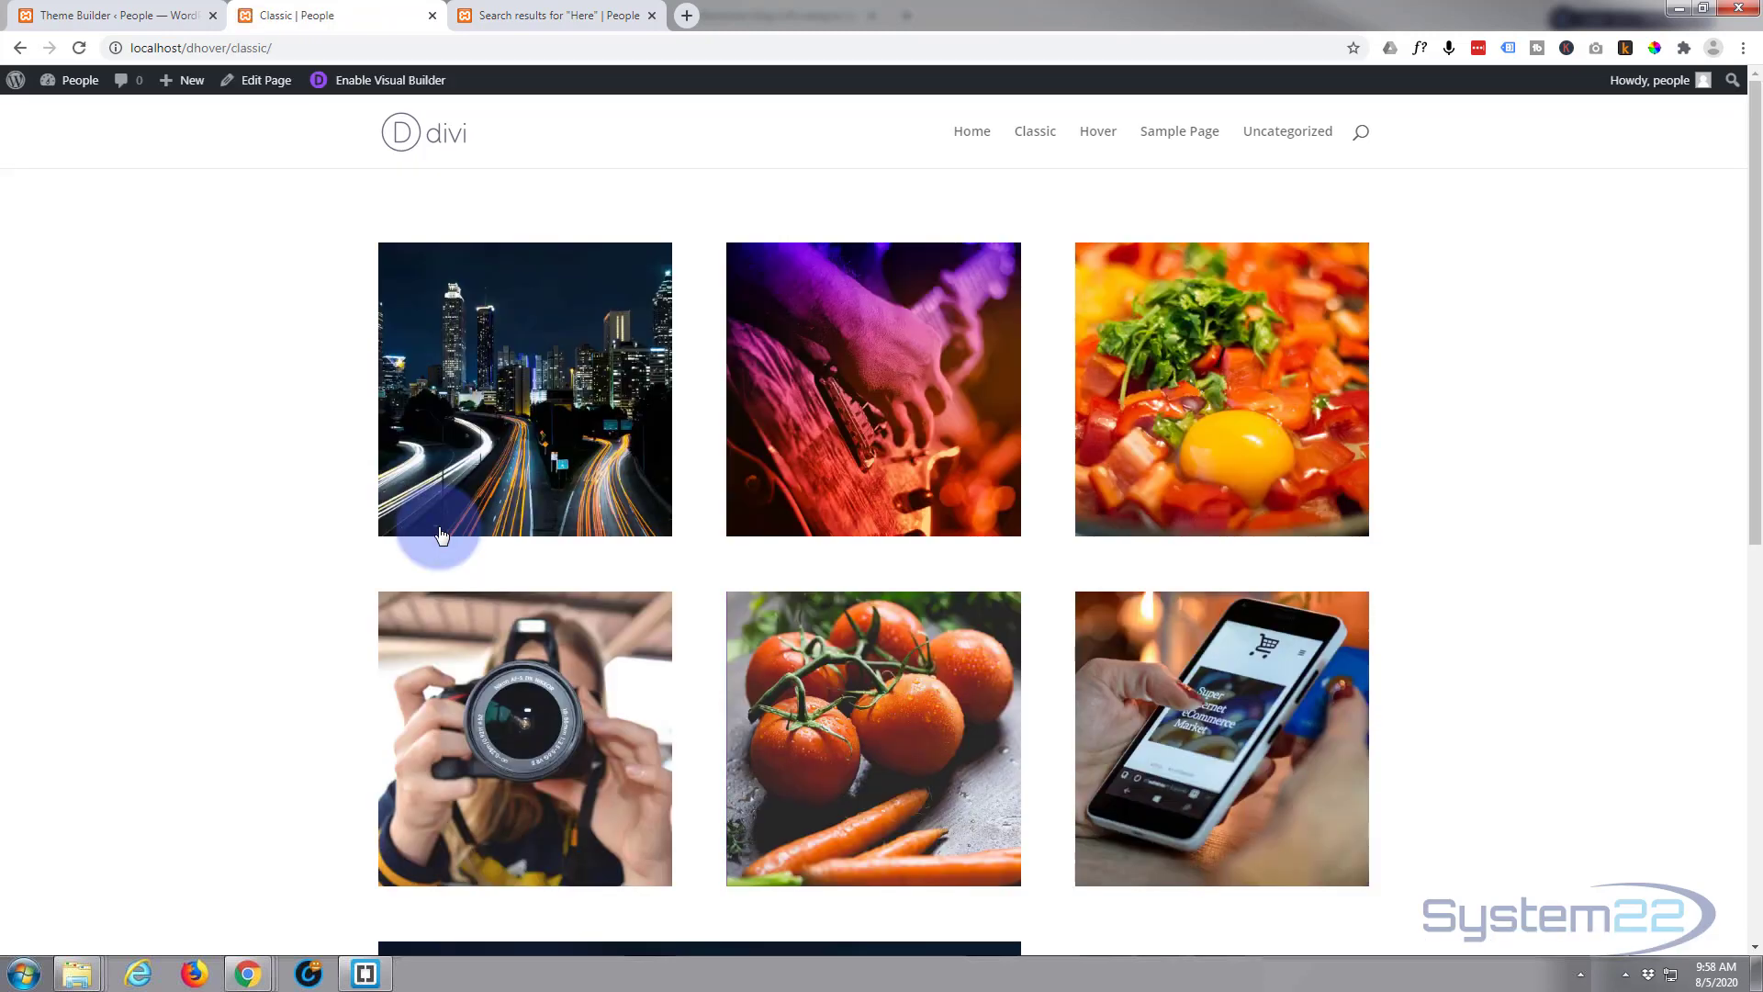
left_click(18, 48)
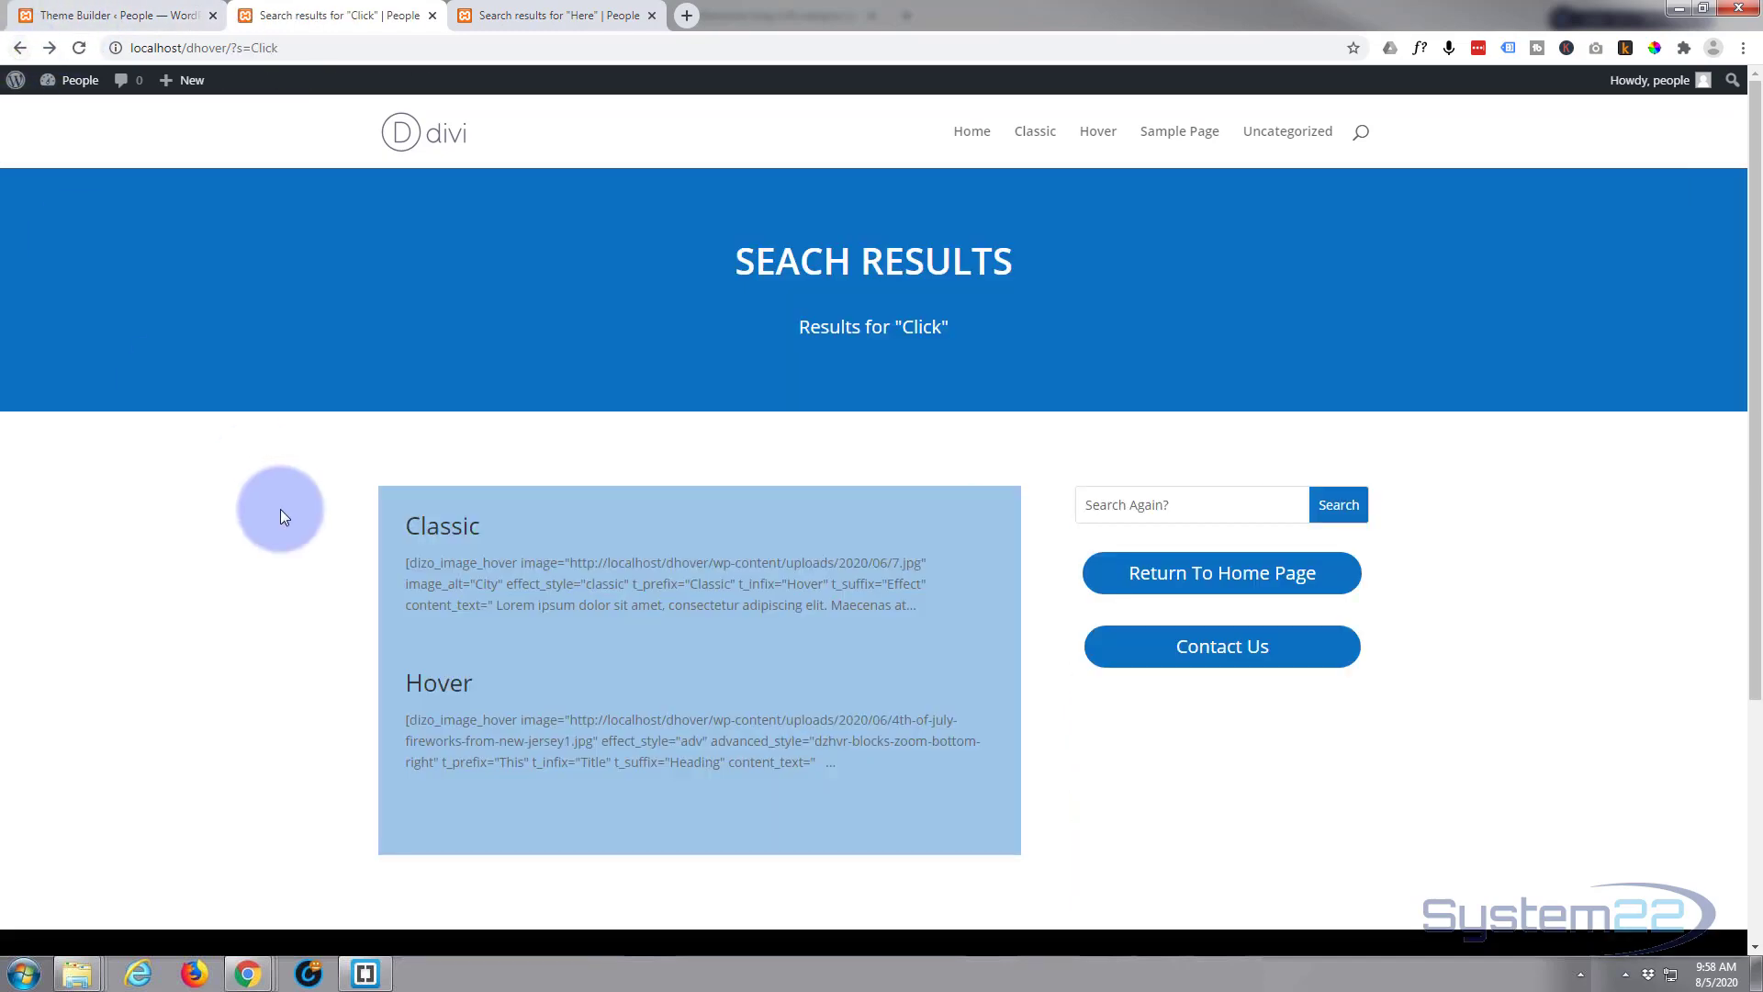
scroll(273, 511, "down", 4)
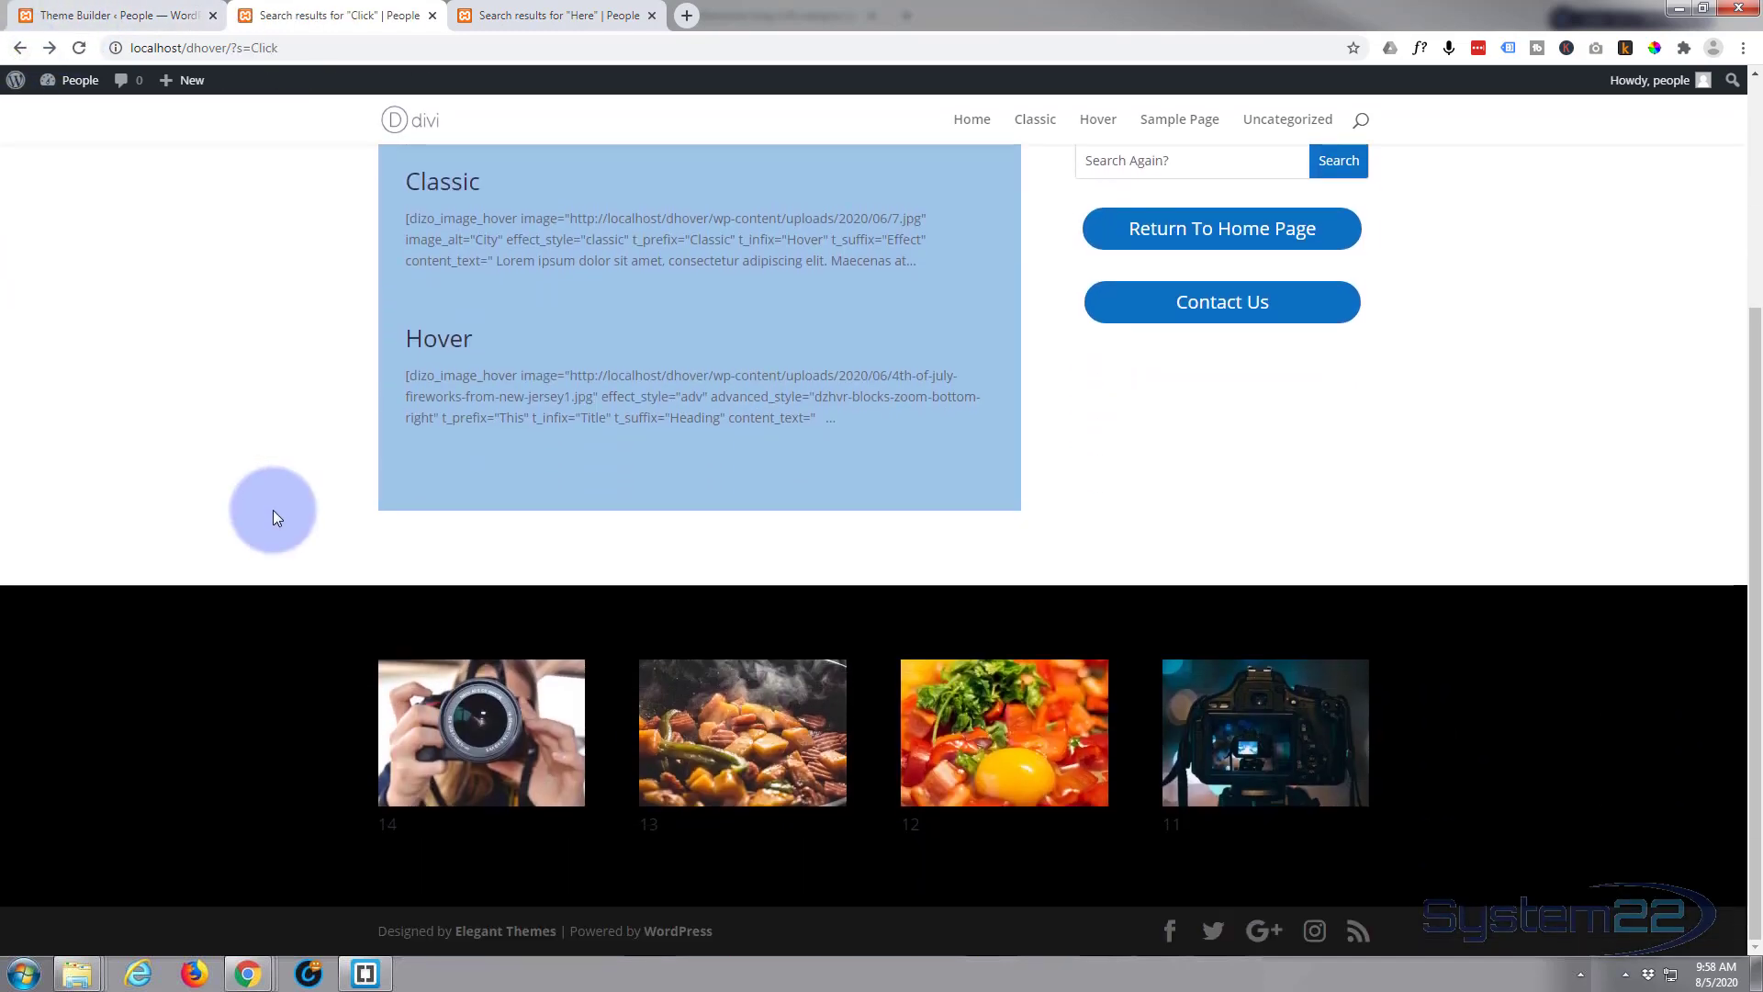
scroll(272, 510, "up", 4)
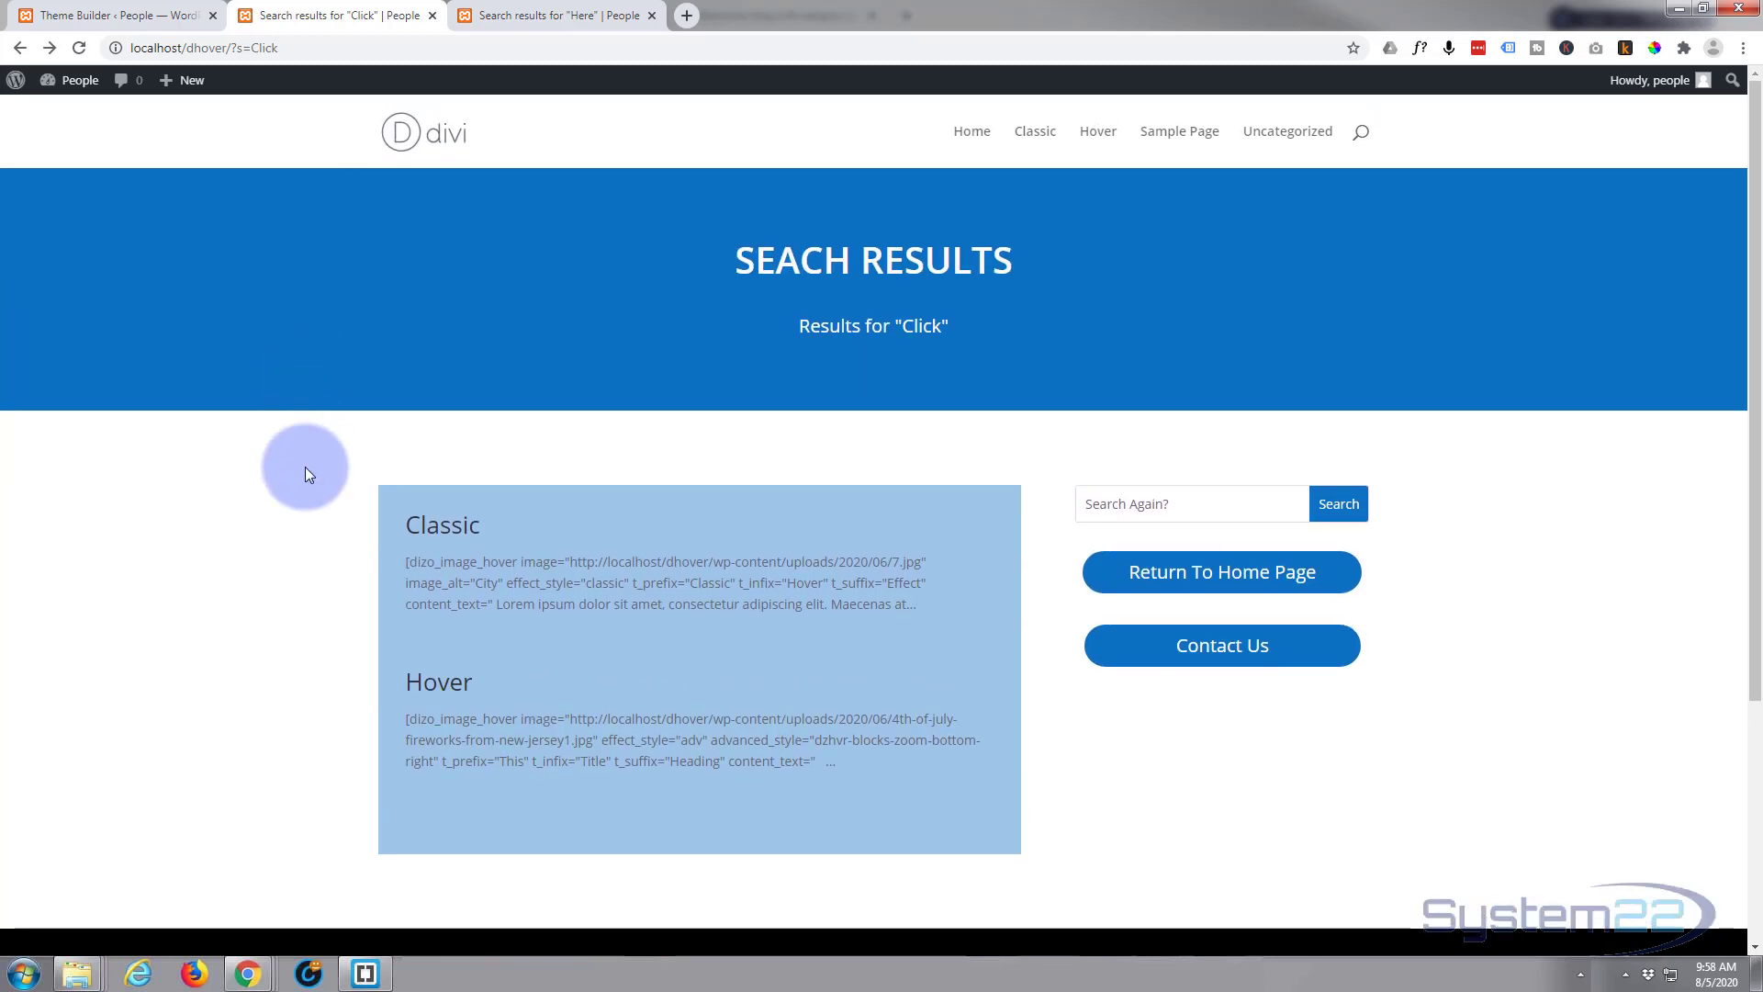